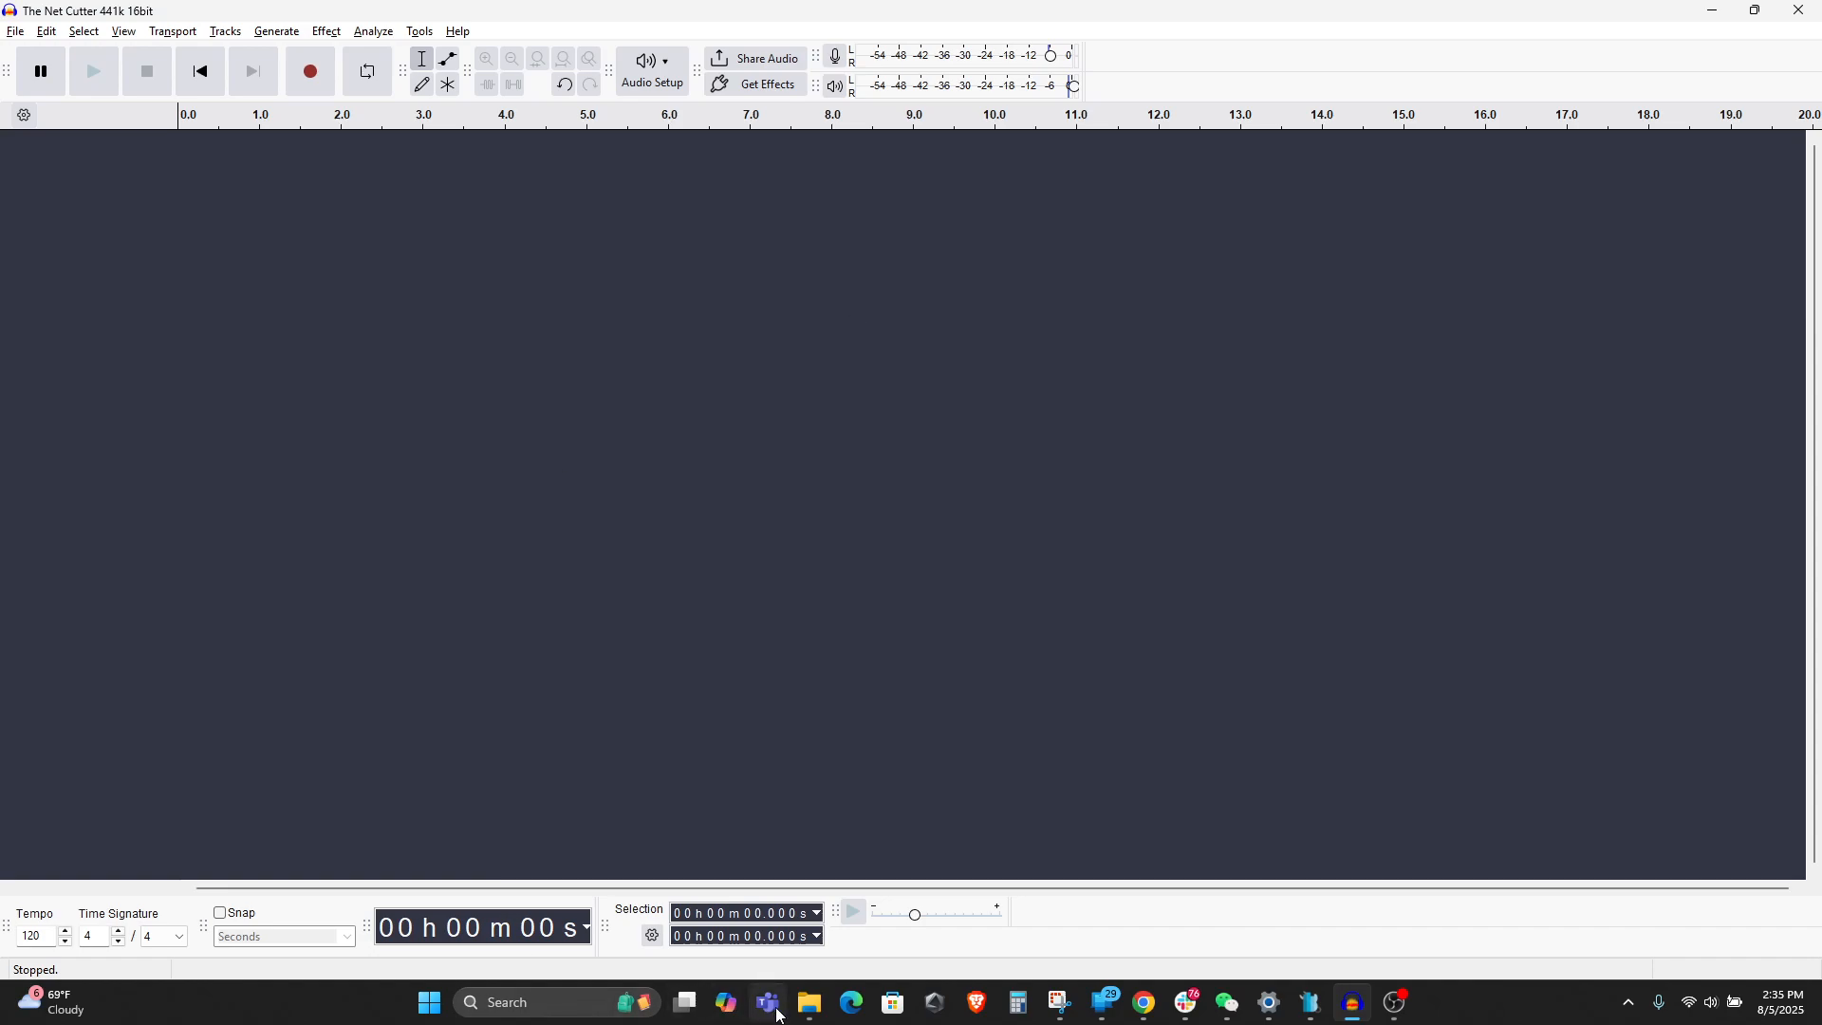
- Import The Net Cutter 441k 16bit from the Masters folder and play it back from about 49 seconds
click(814, 1013)
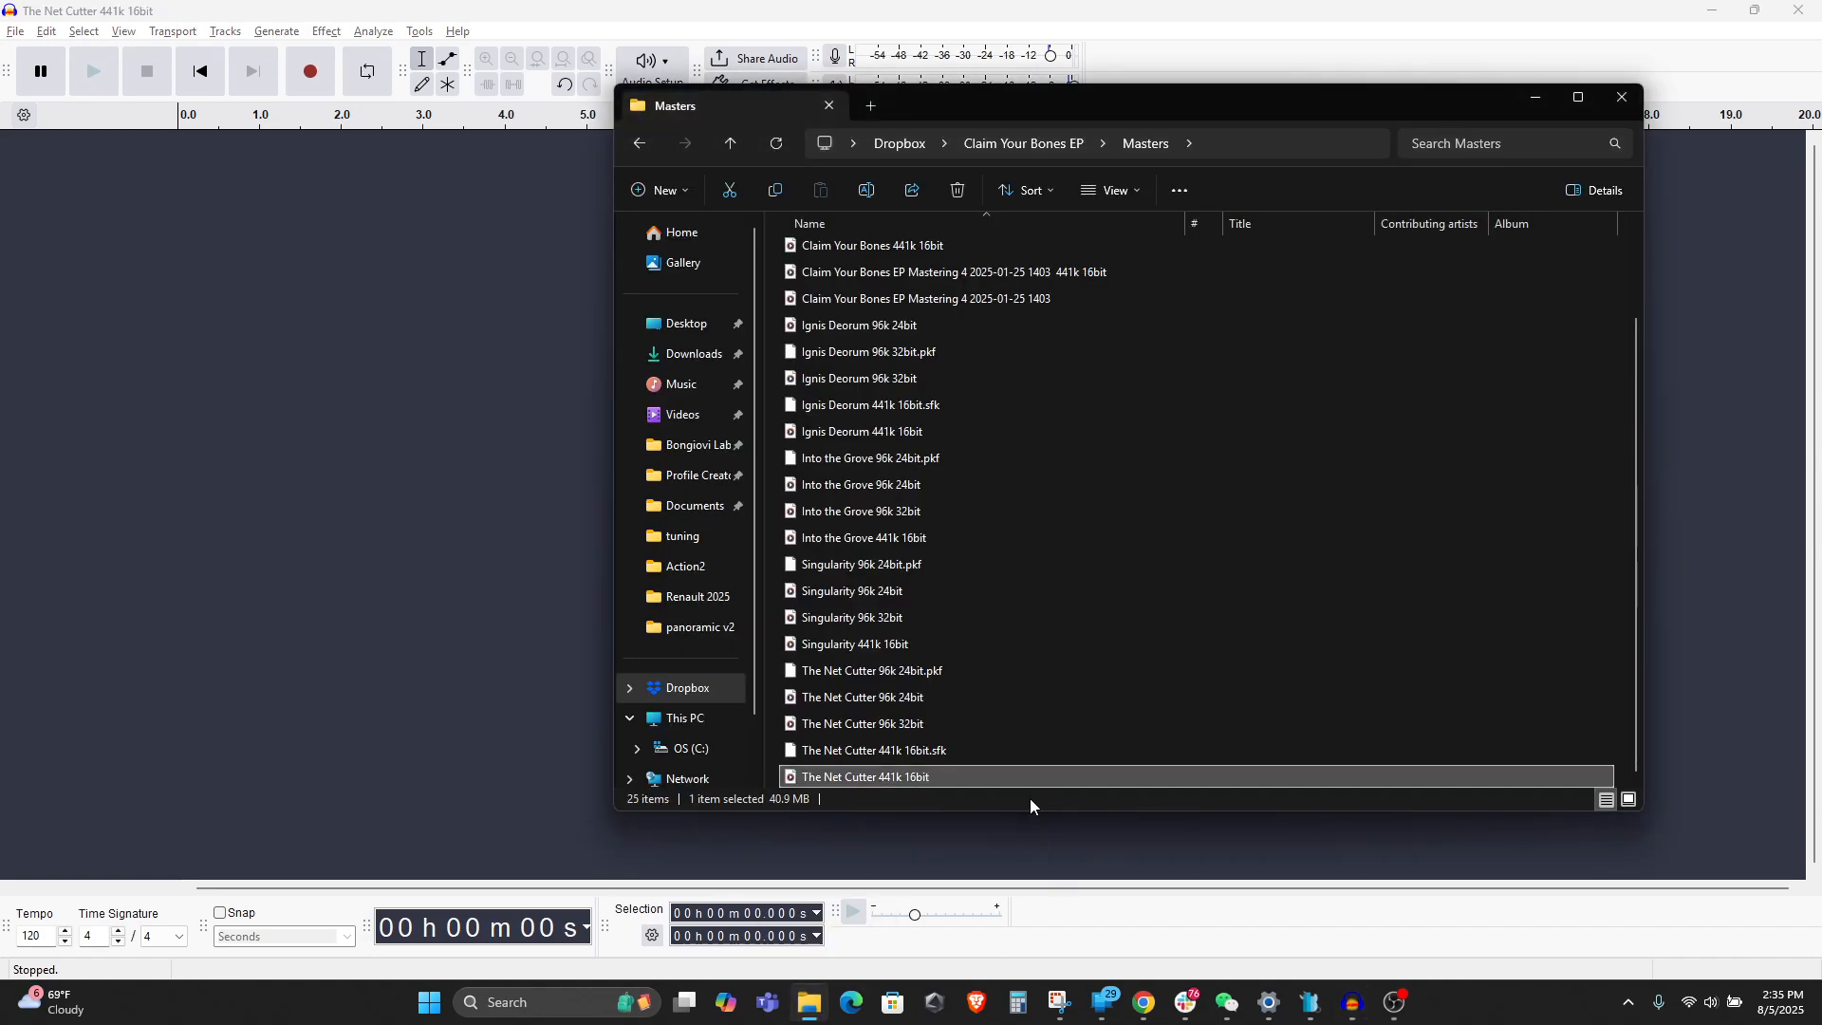
drag(893, 780, 260, 503)
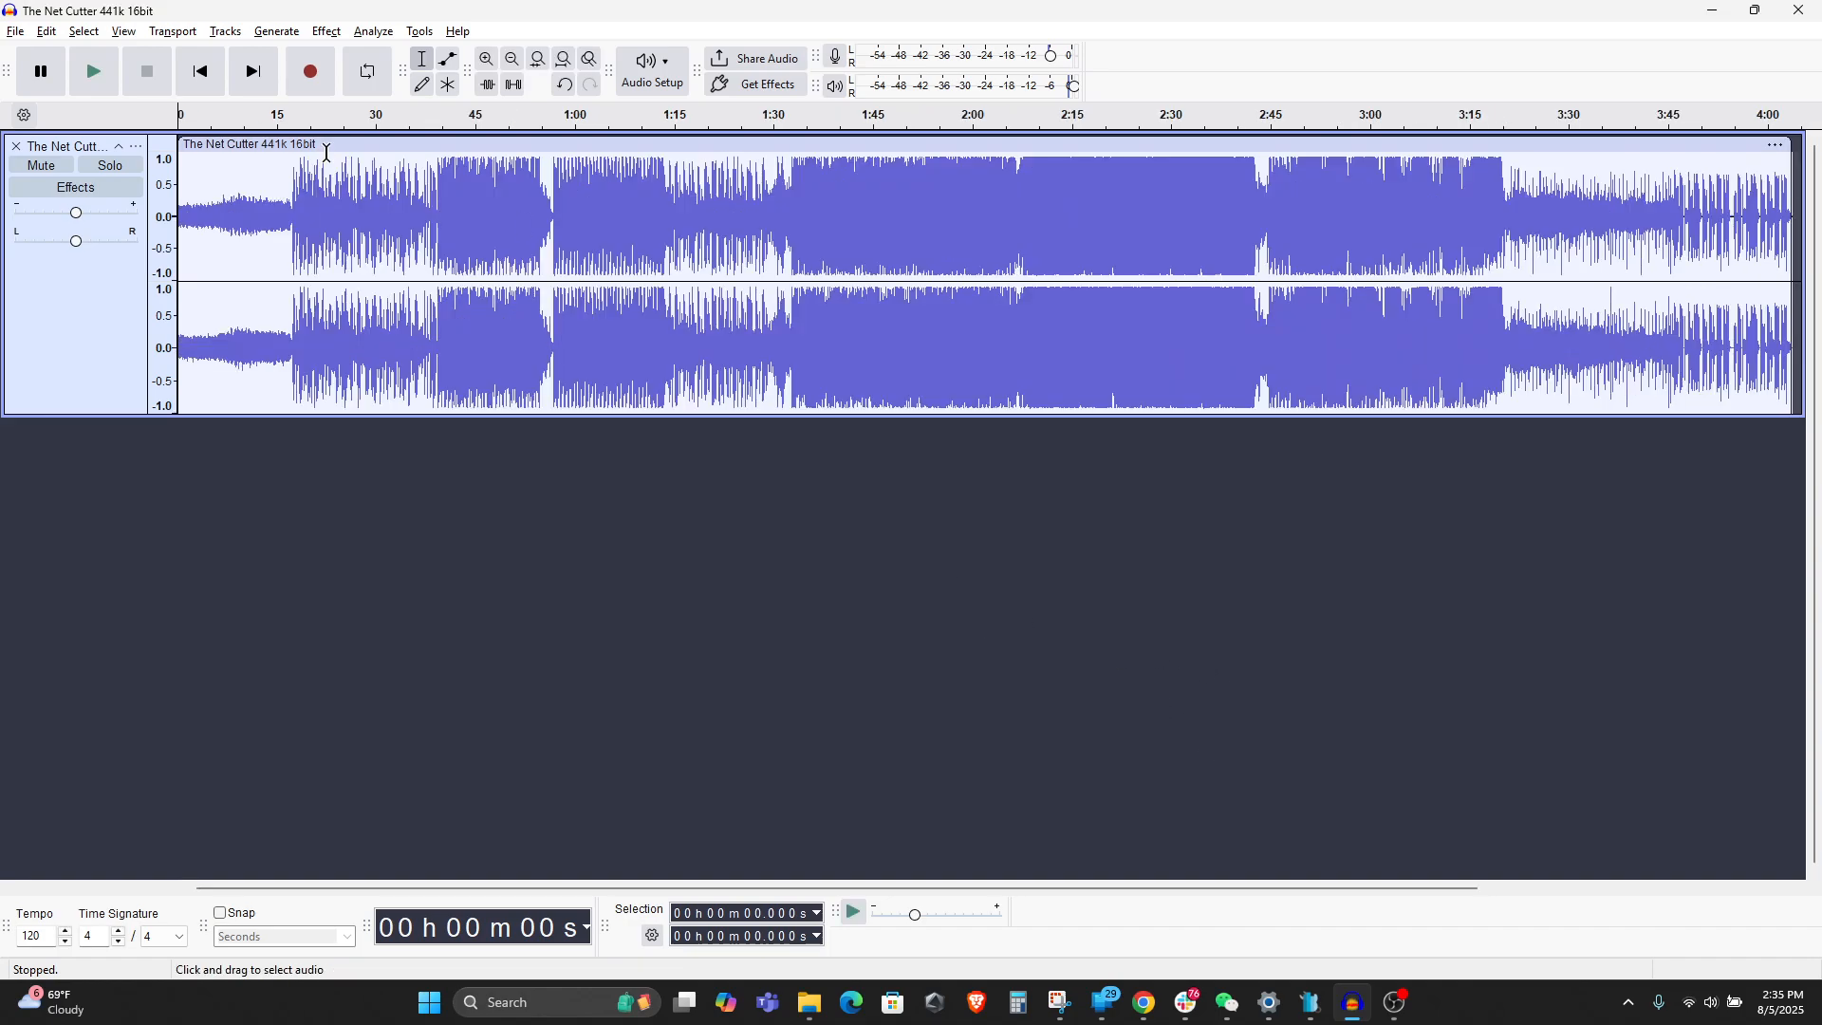
click(334, 228)
key(space)
click(504, 249)
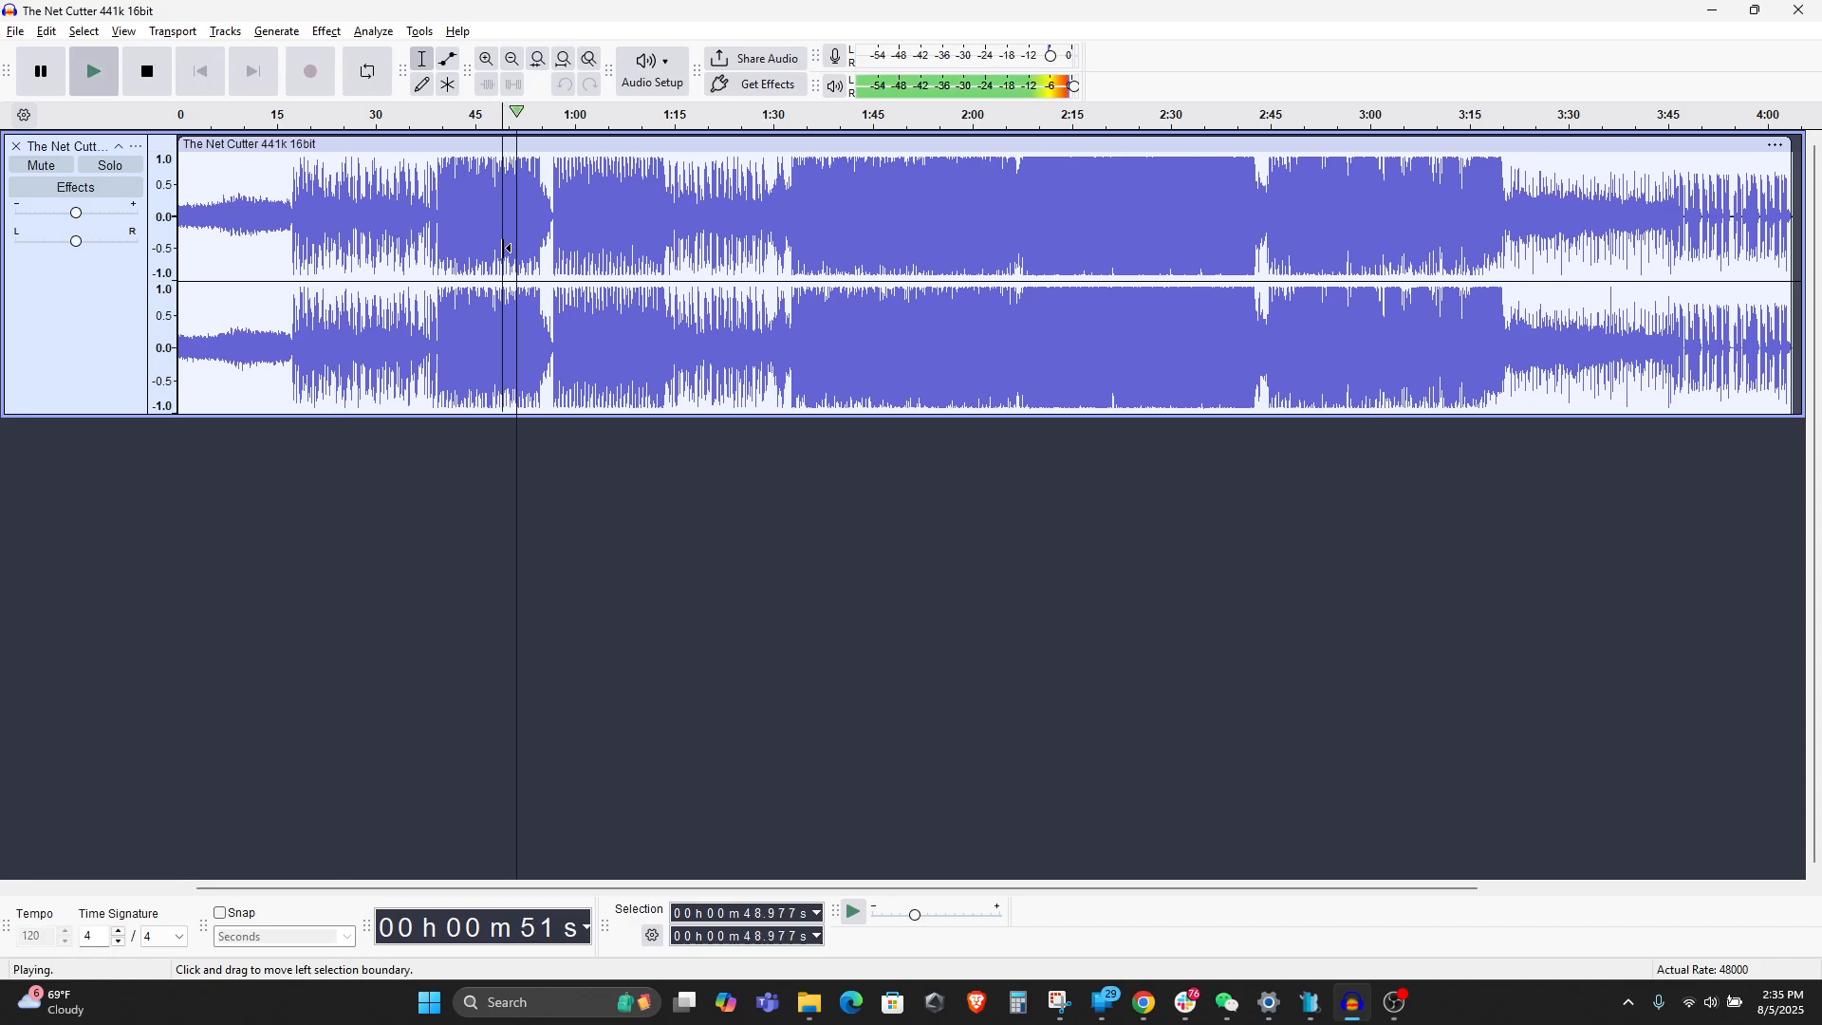
key(space)
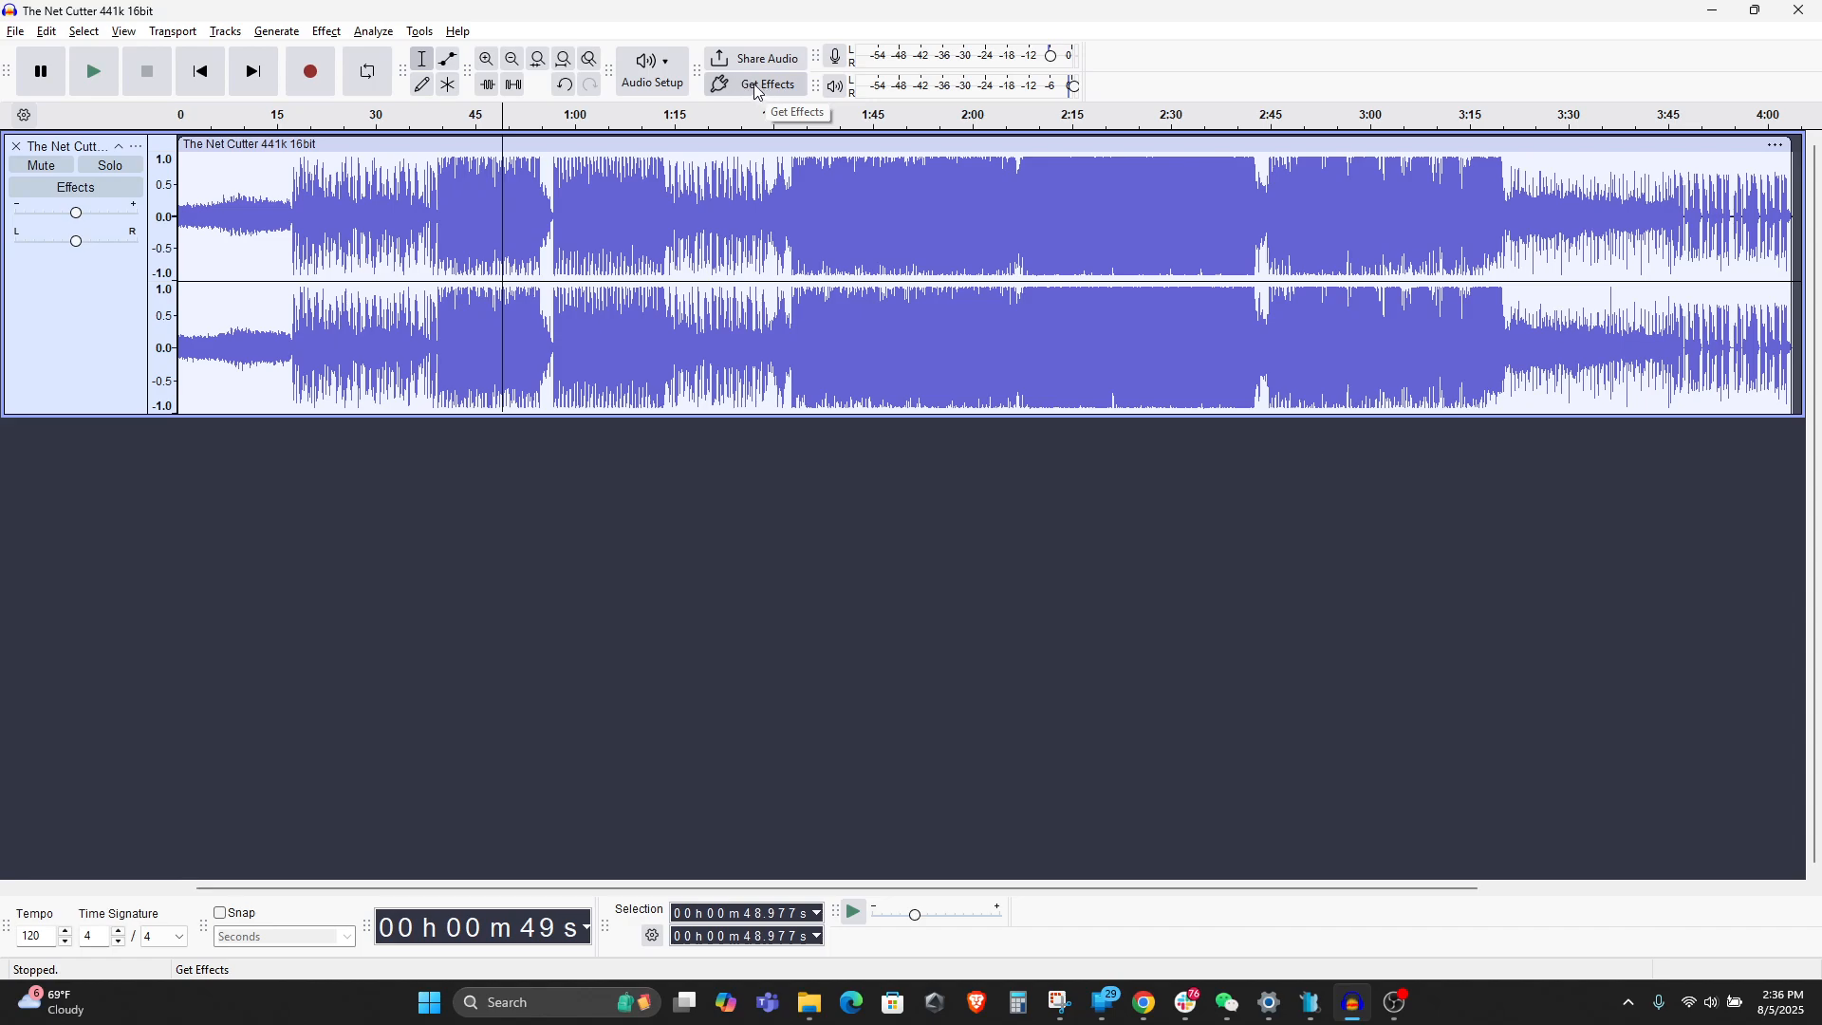
- Open the OpenVINO AI Tools page on MuseHub from the effects catalogue and try to download the Muse_Hub installer to Downloads
click(756, 90)
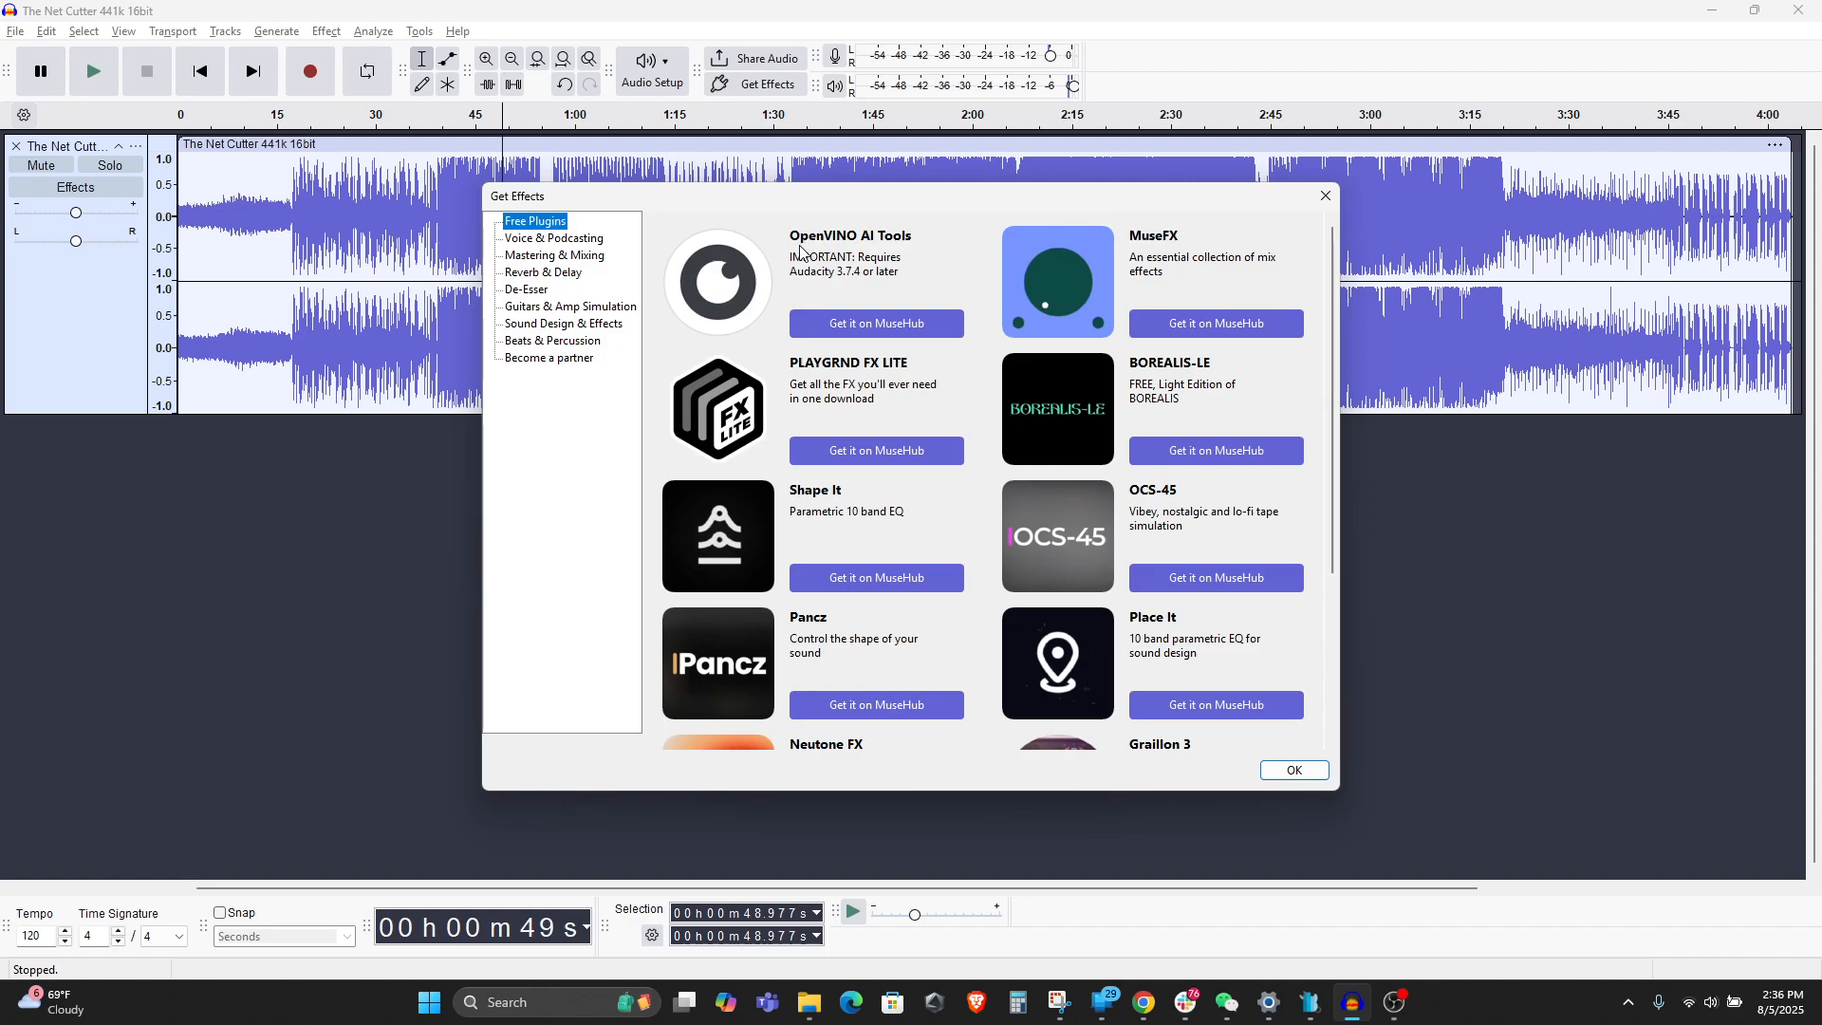
click(887, 324)
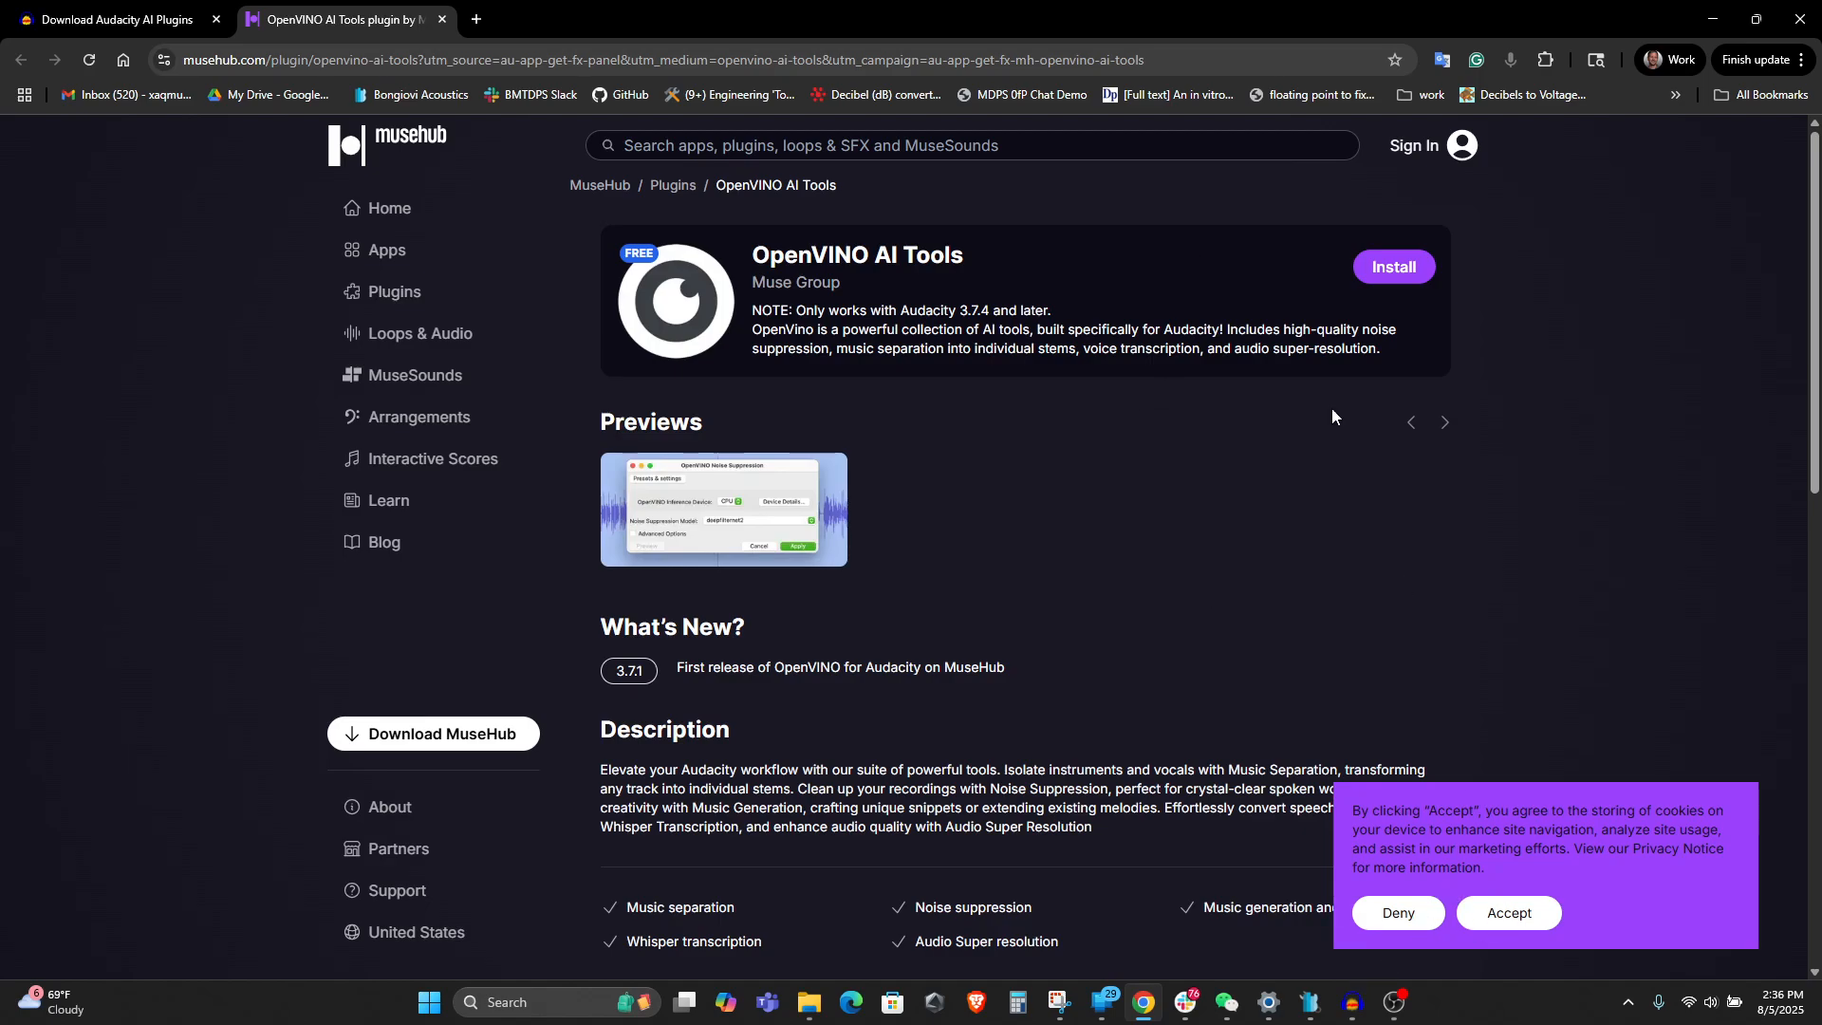
click(1401, 268)
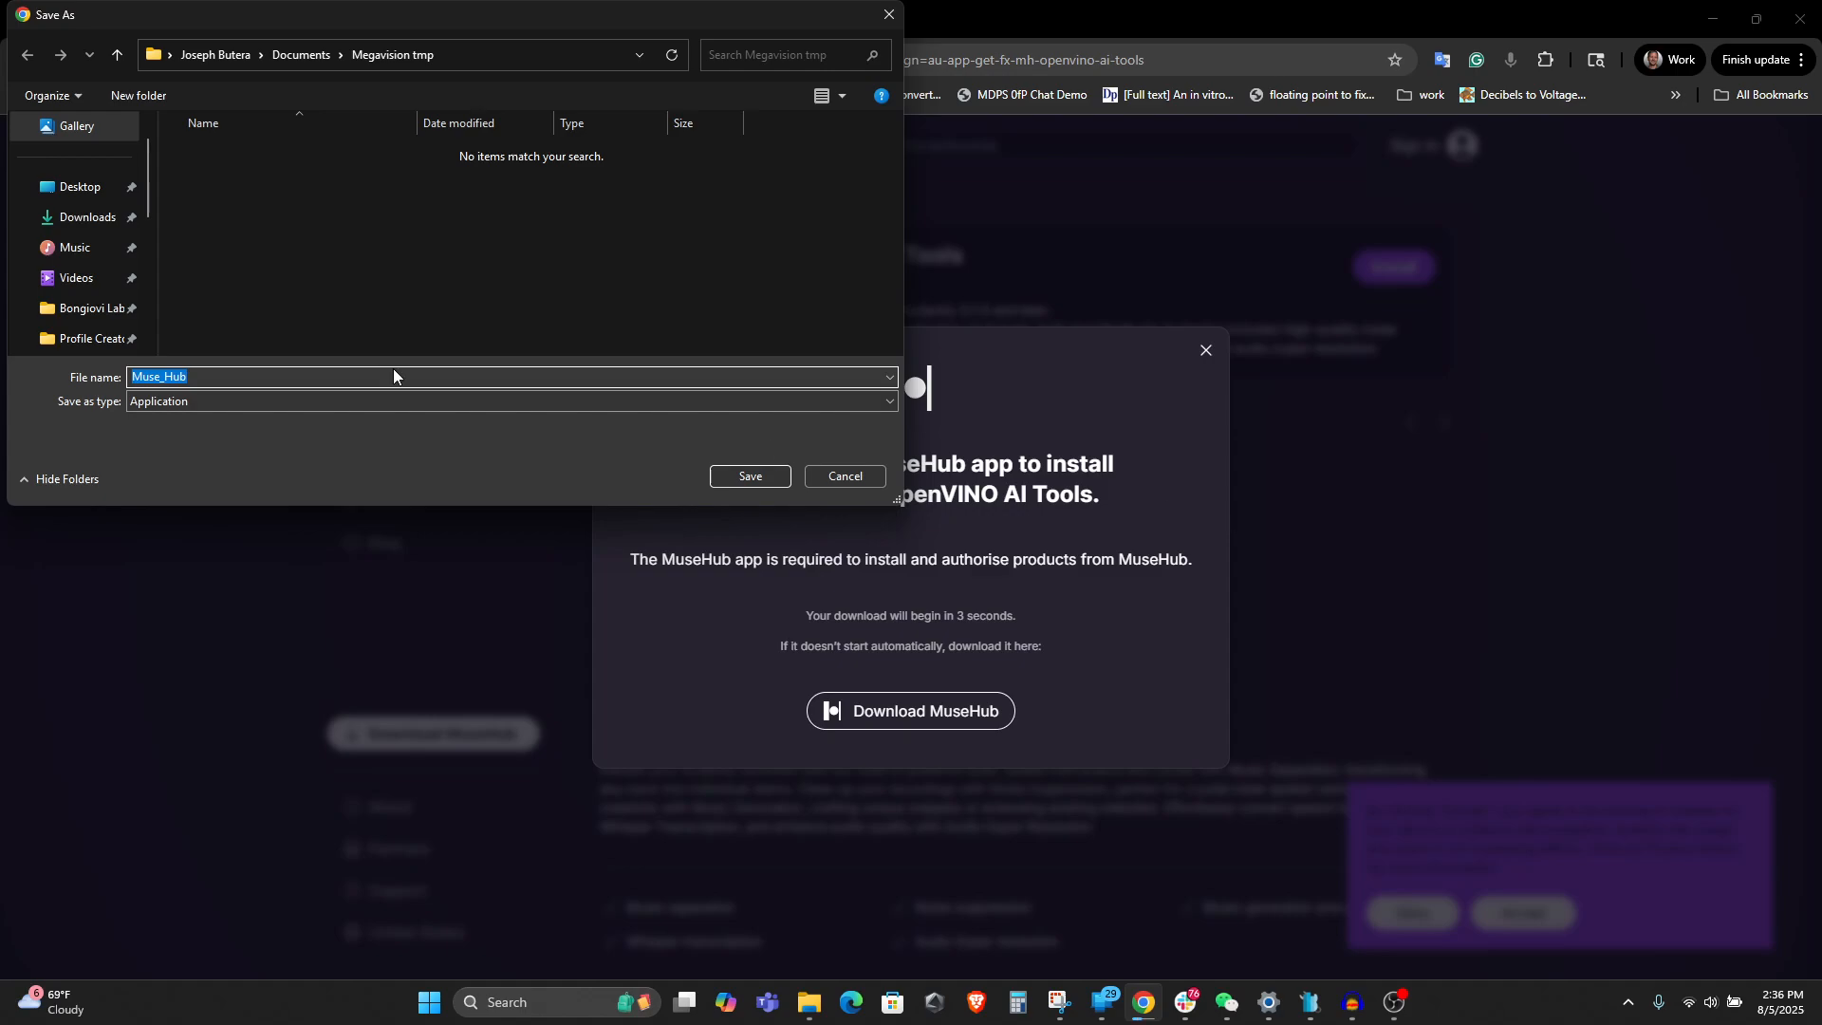
click(88, 217)
click(737, 475)
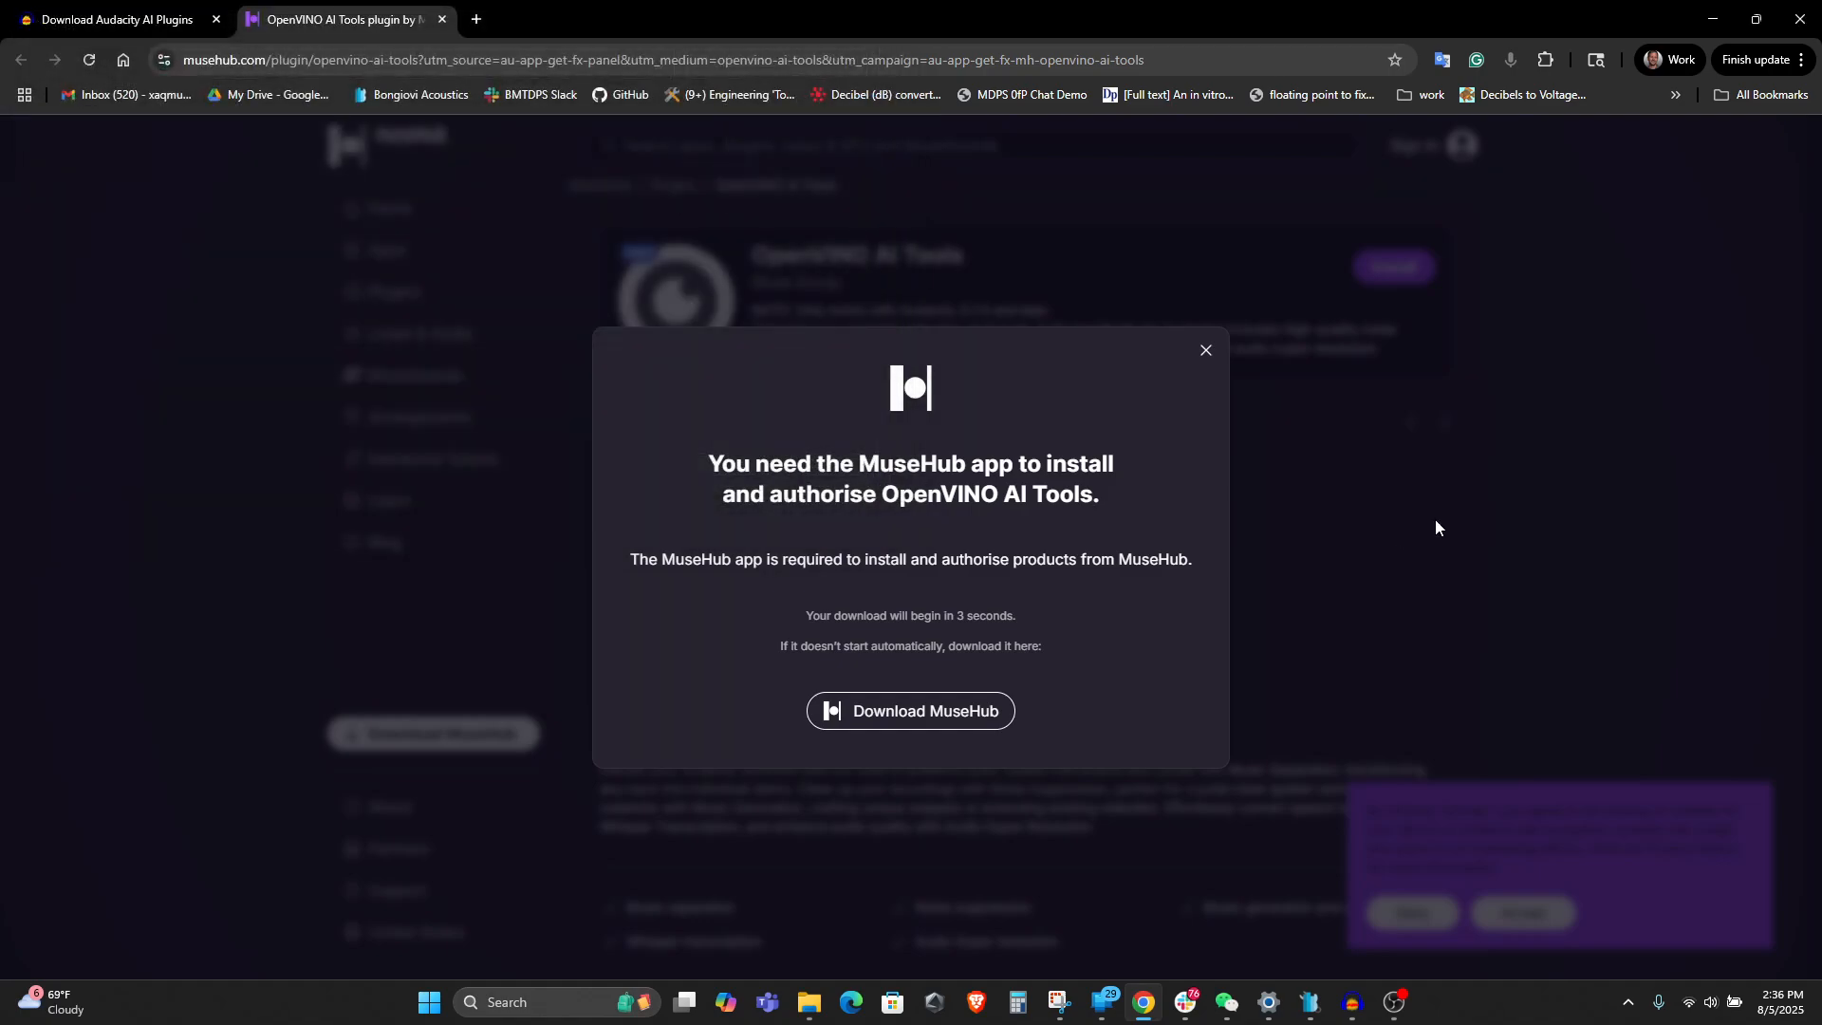
click(1205, 350)
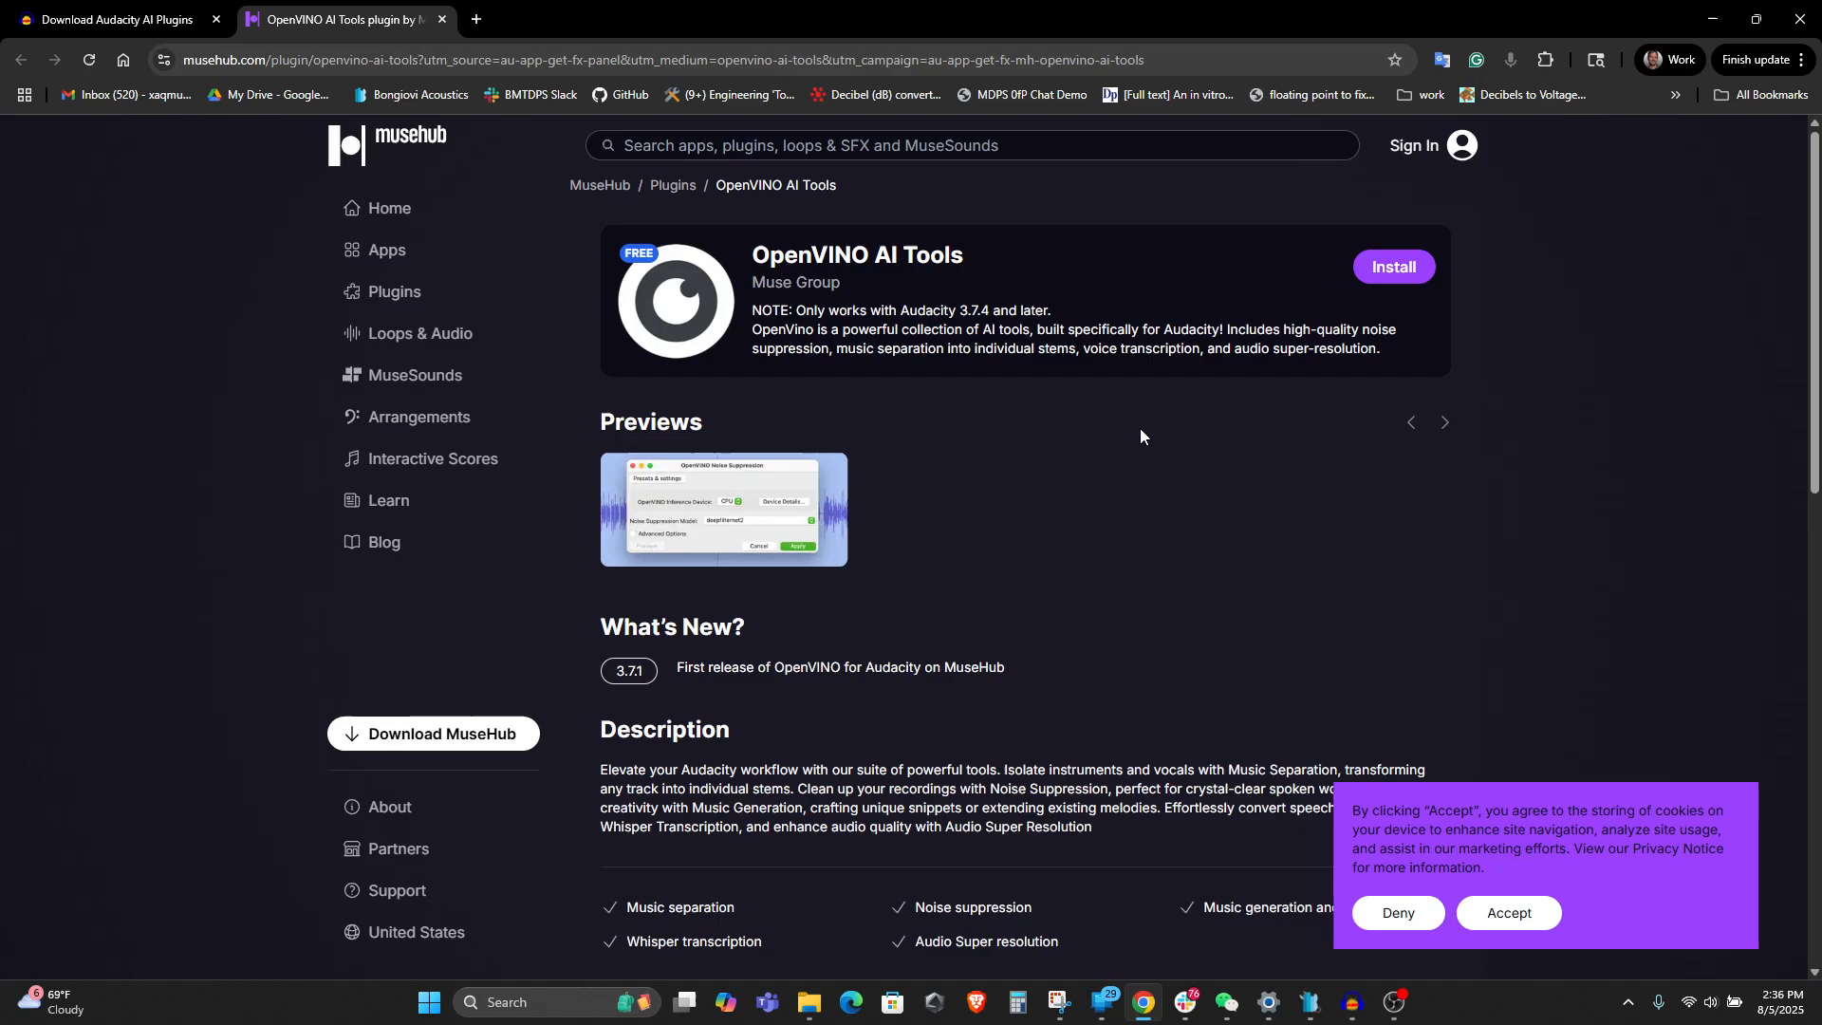
- Deny the cookie request and examine the description, features and user reviews of OpenVINO AI Tools
scroll(1141, 429, down, 4)
scroll(1141, 429, up, 4)
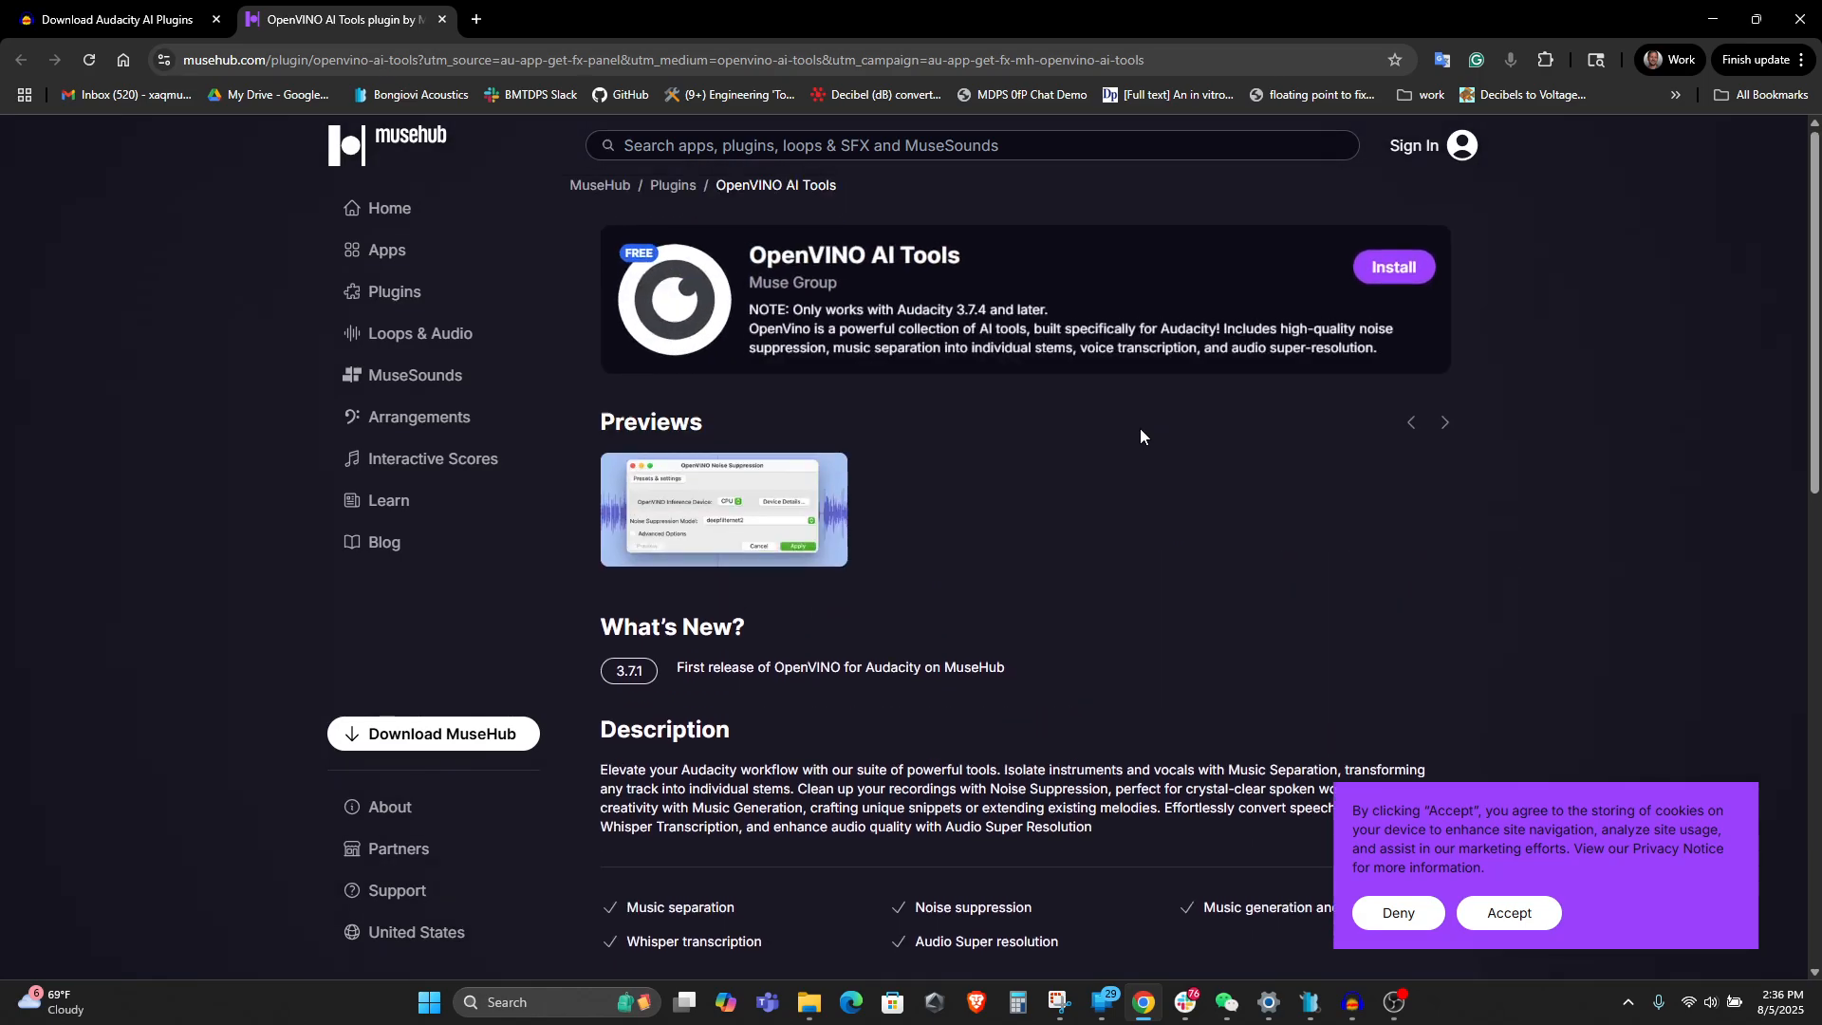
scroll(1187, 494, down, 1)
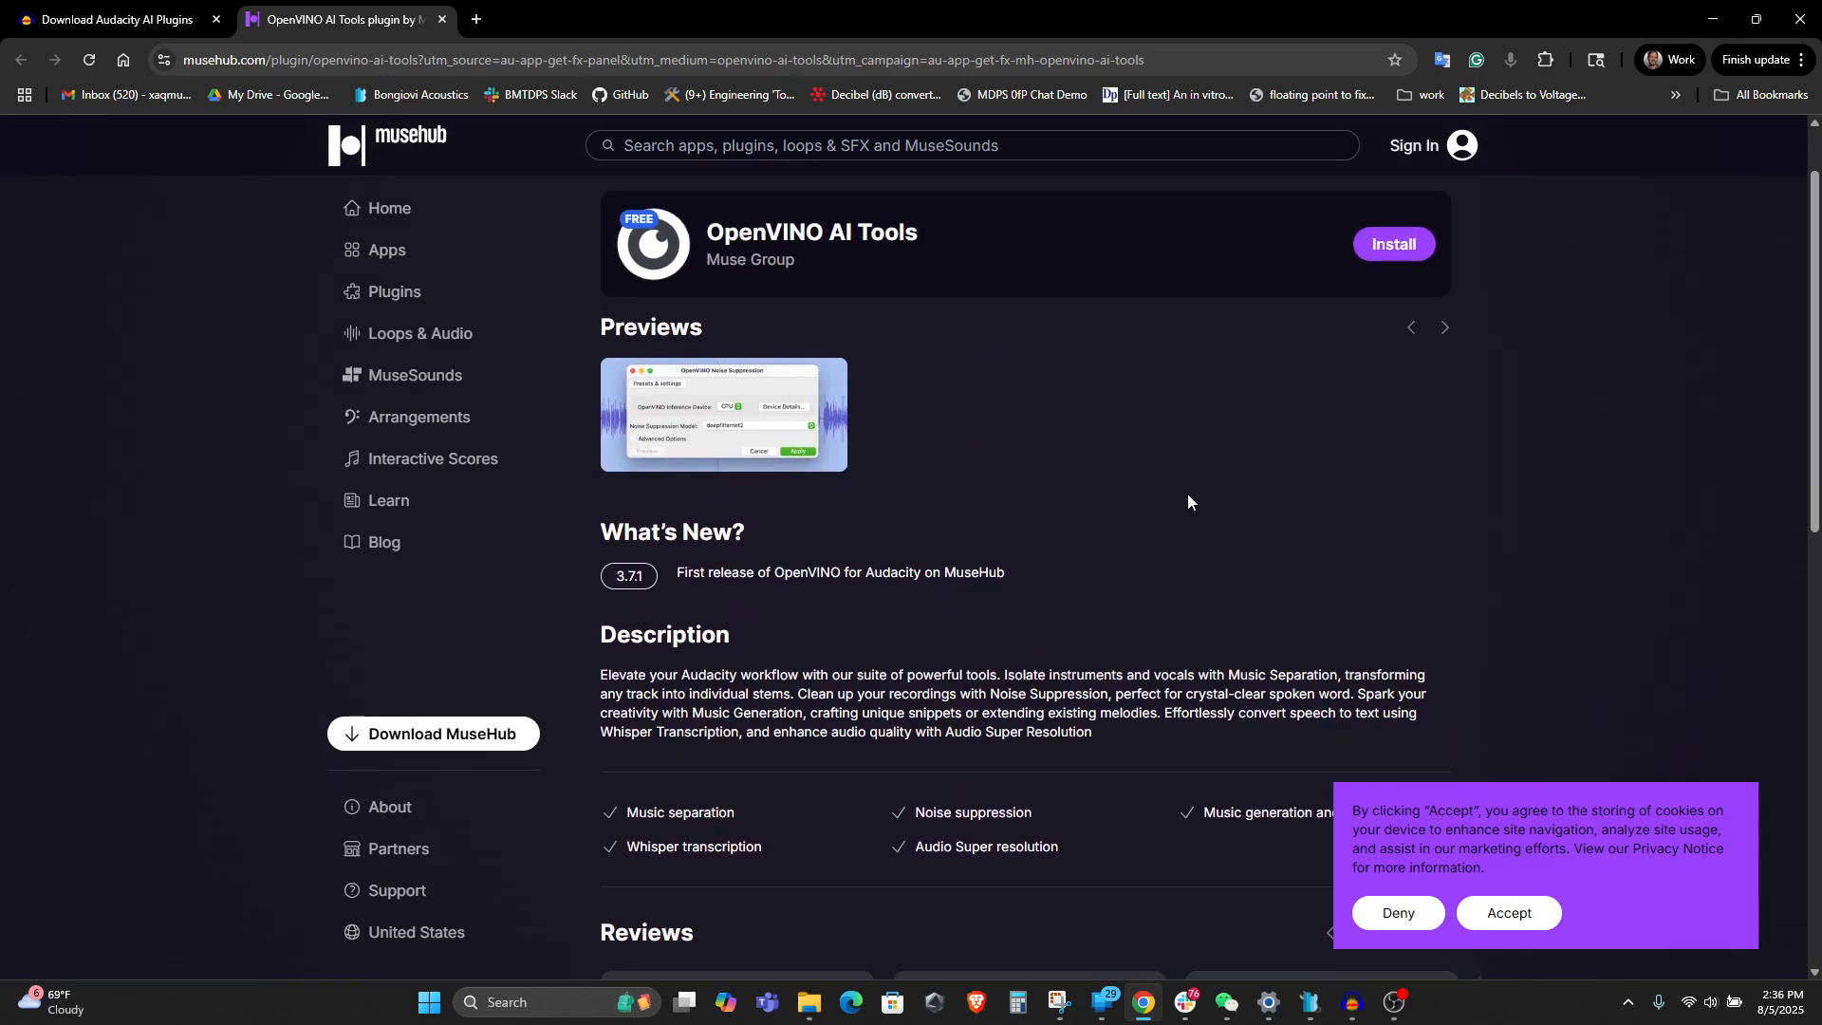
scroll(1187, 493, down, 3)
scroll(1187, 493, down, 2)
scroll(1187, 493, up, 6)
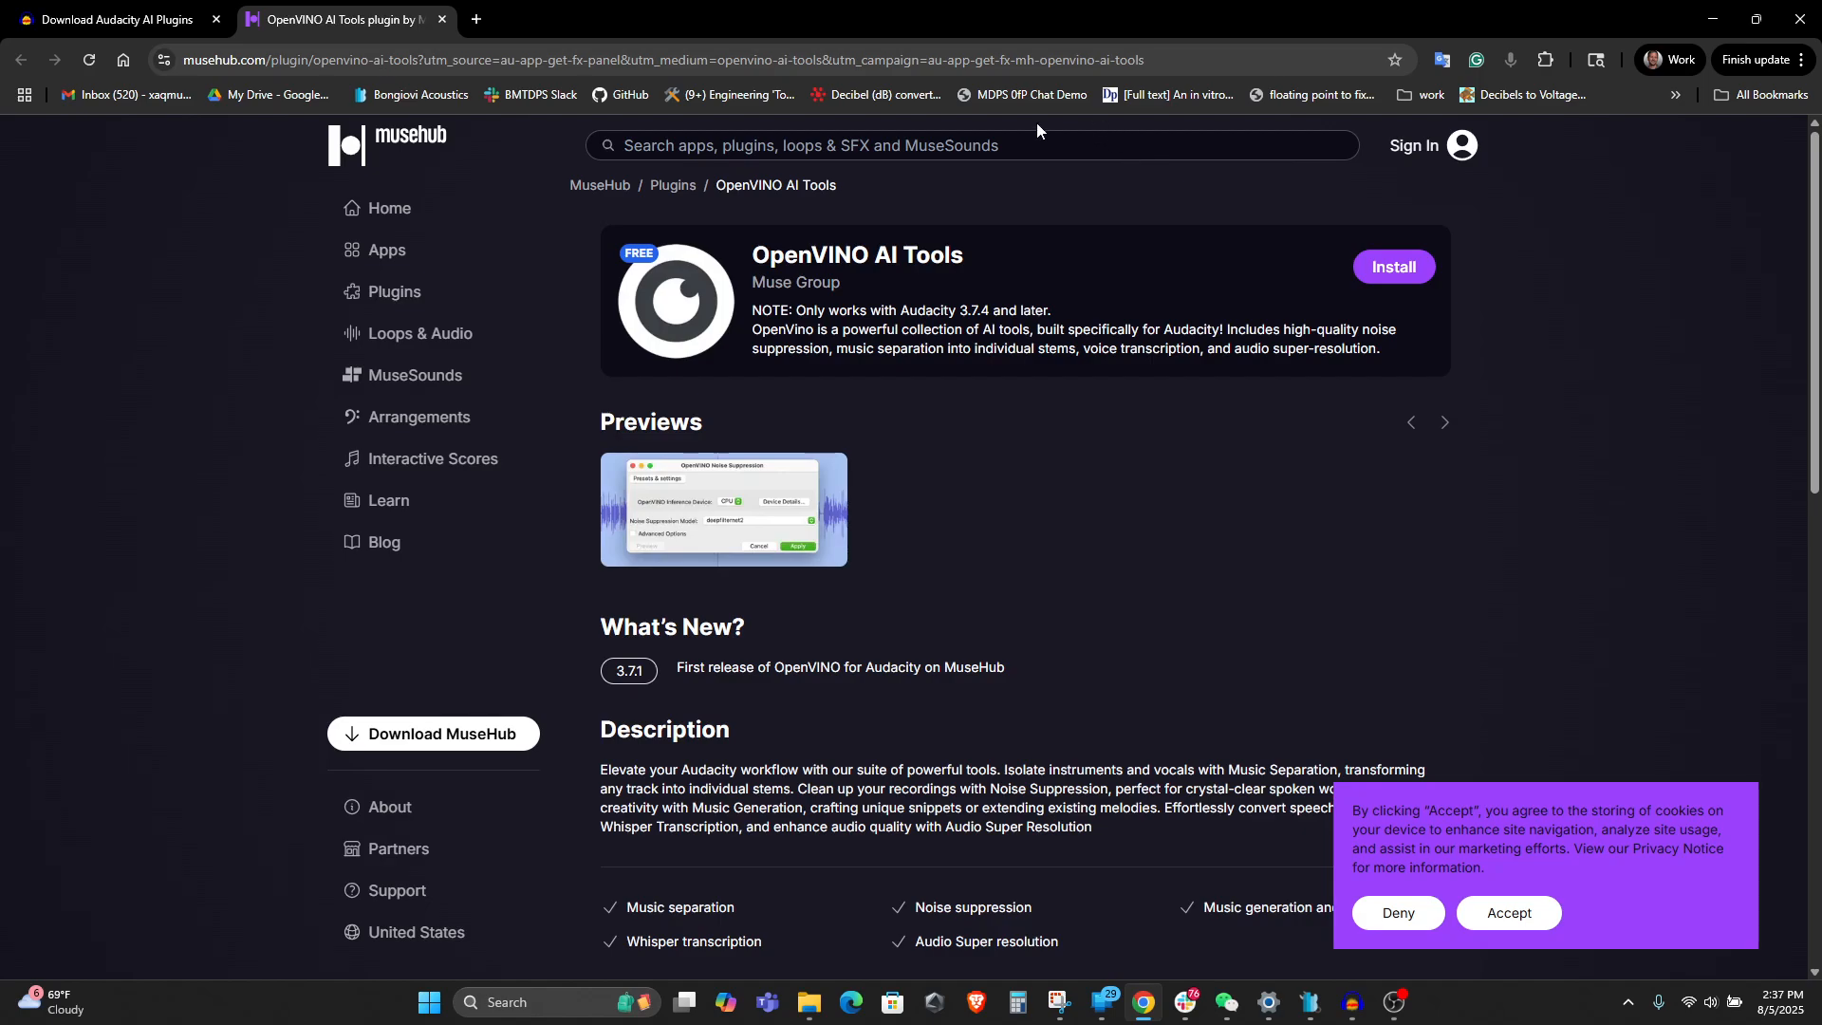
click(1417, 914)
scroll(1457, 835, down, 10)
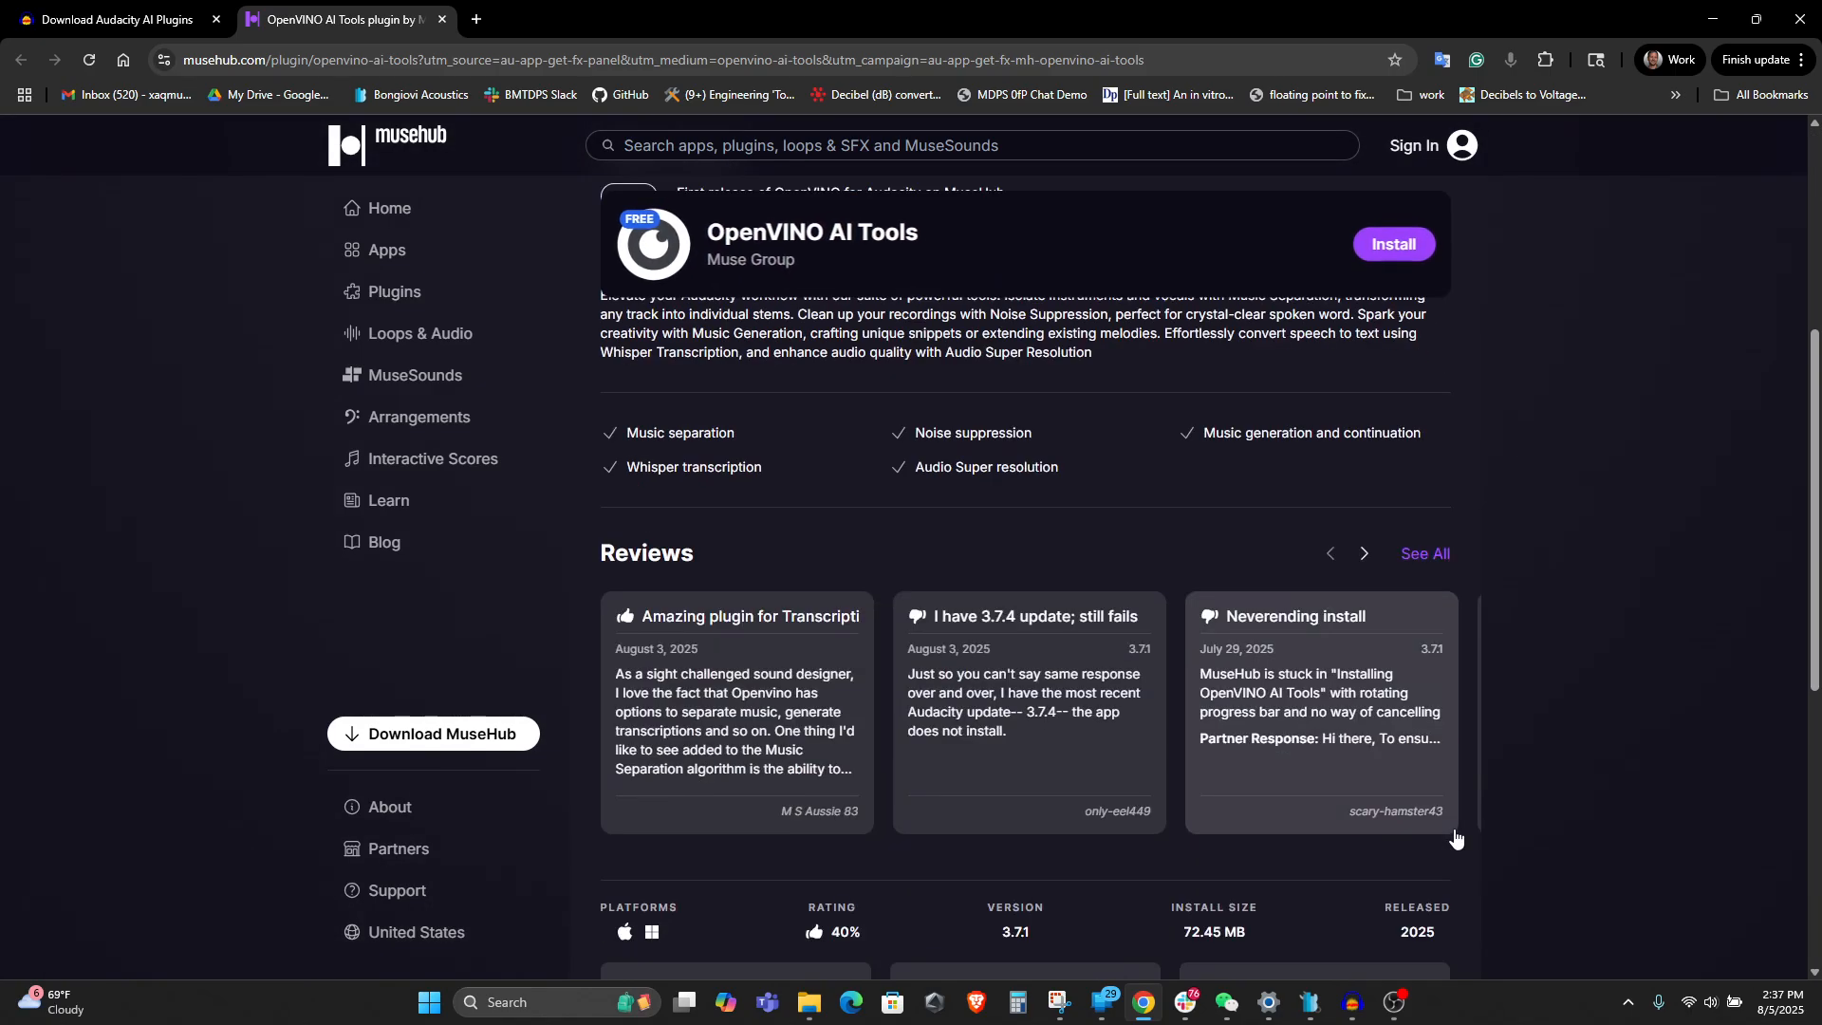
scroll(1457, 835, up, 8)
scroll(1456, 835, up, 2)
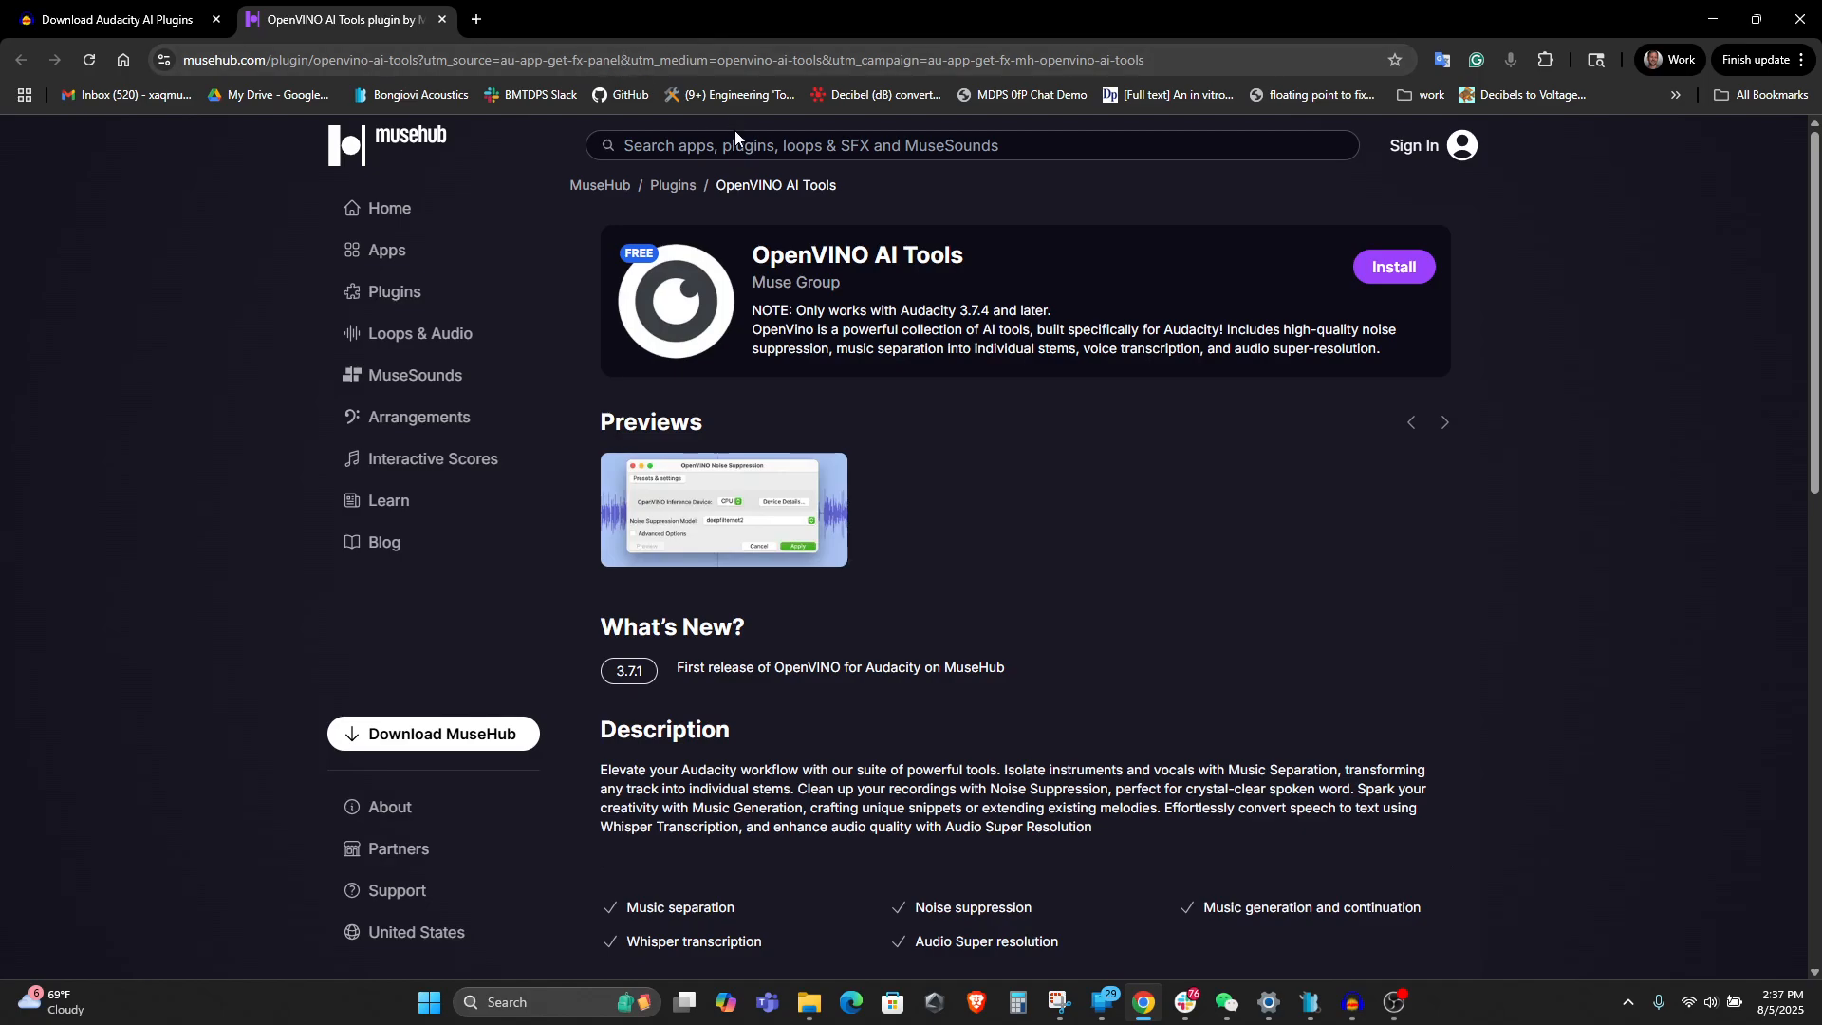
- Search the web for "open vino audacity" and open Audacity's Download Audacity AI Plugins page
click(721, 69)
text(ope)
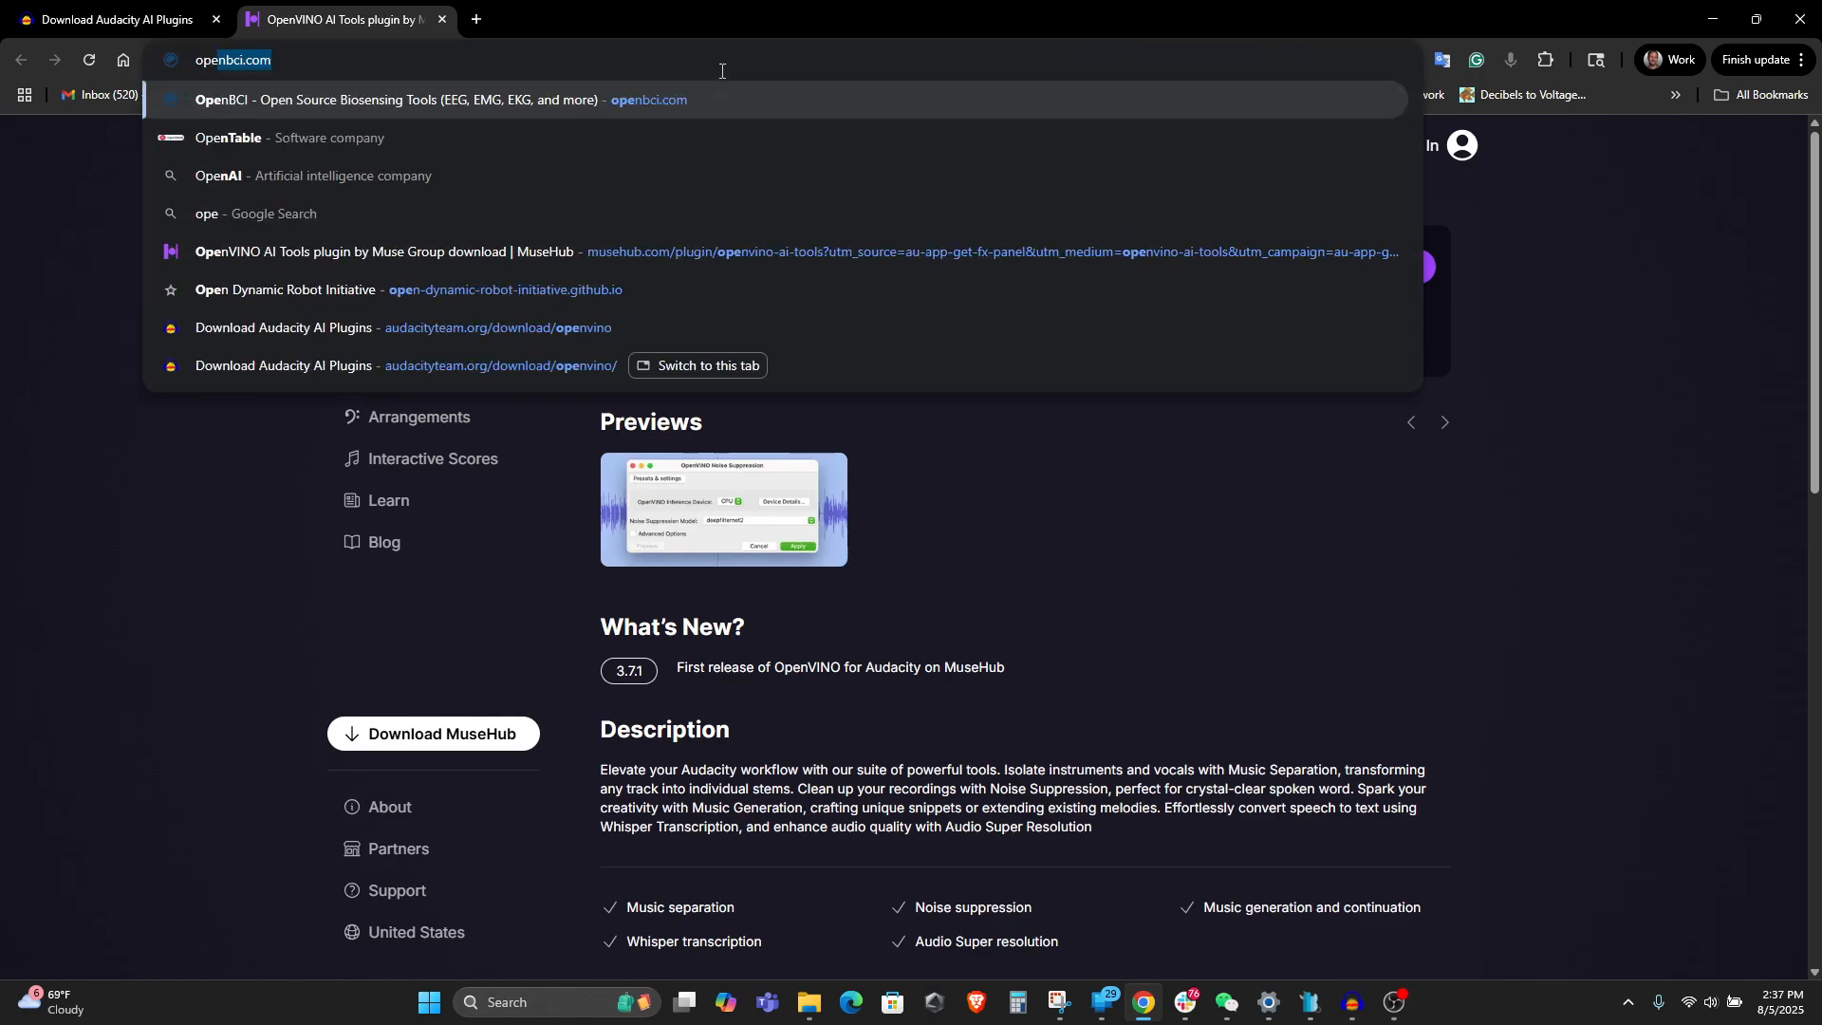
text(n vino )
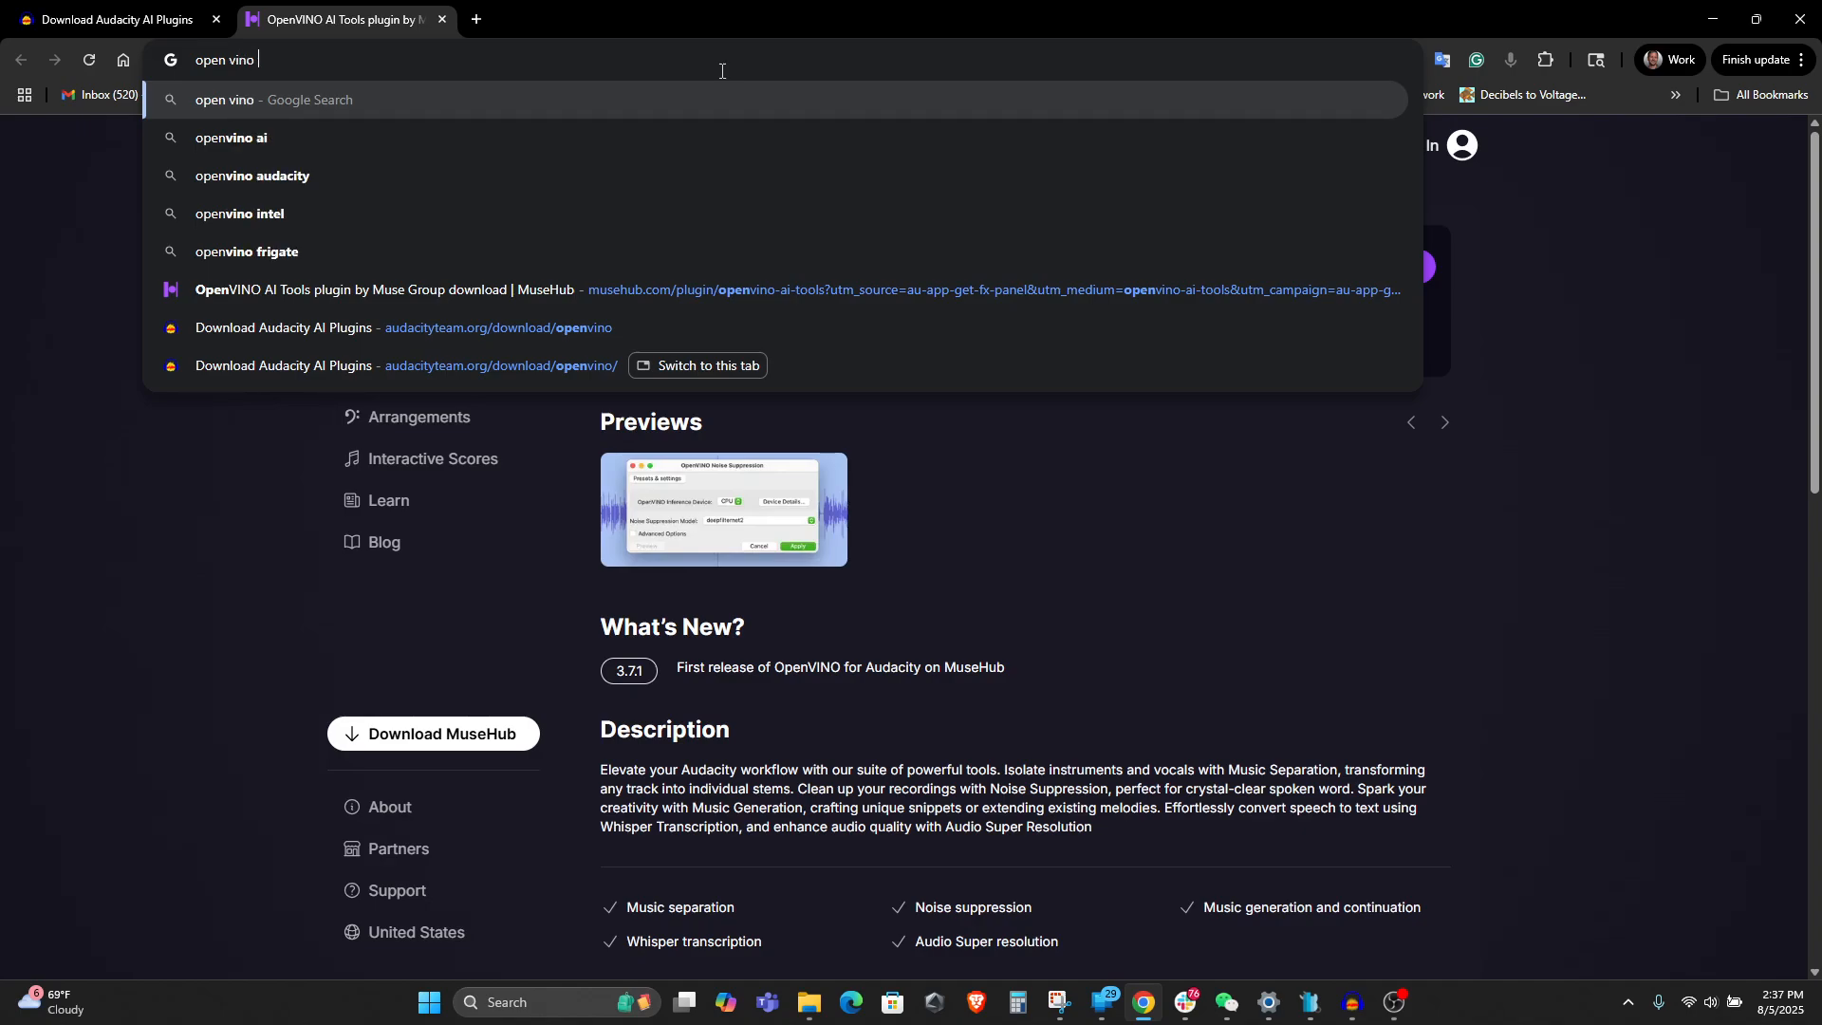
text(audacity)
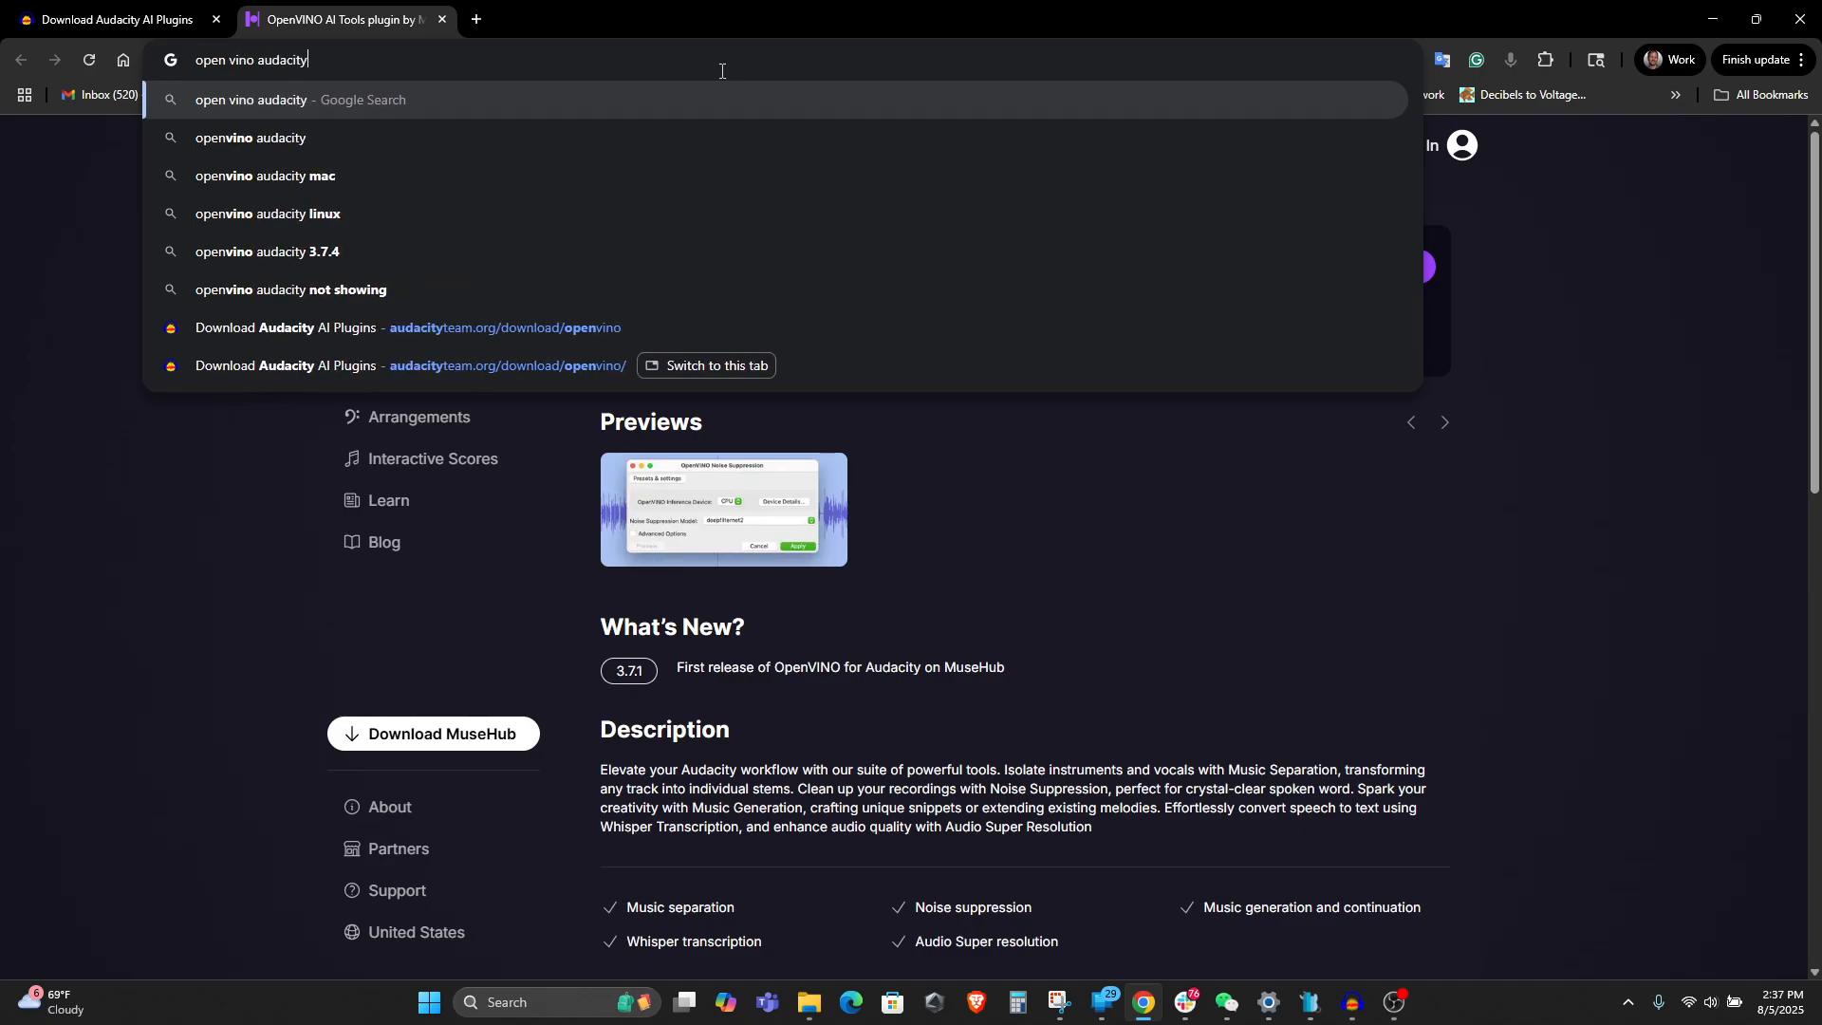
key(Return)
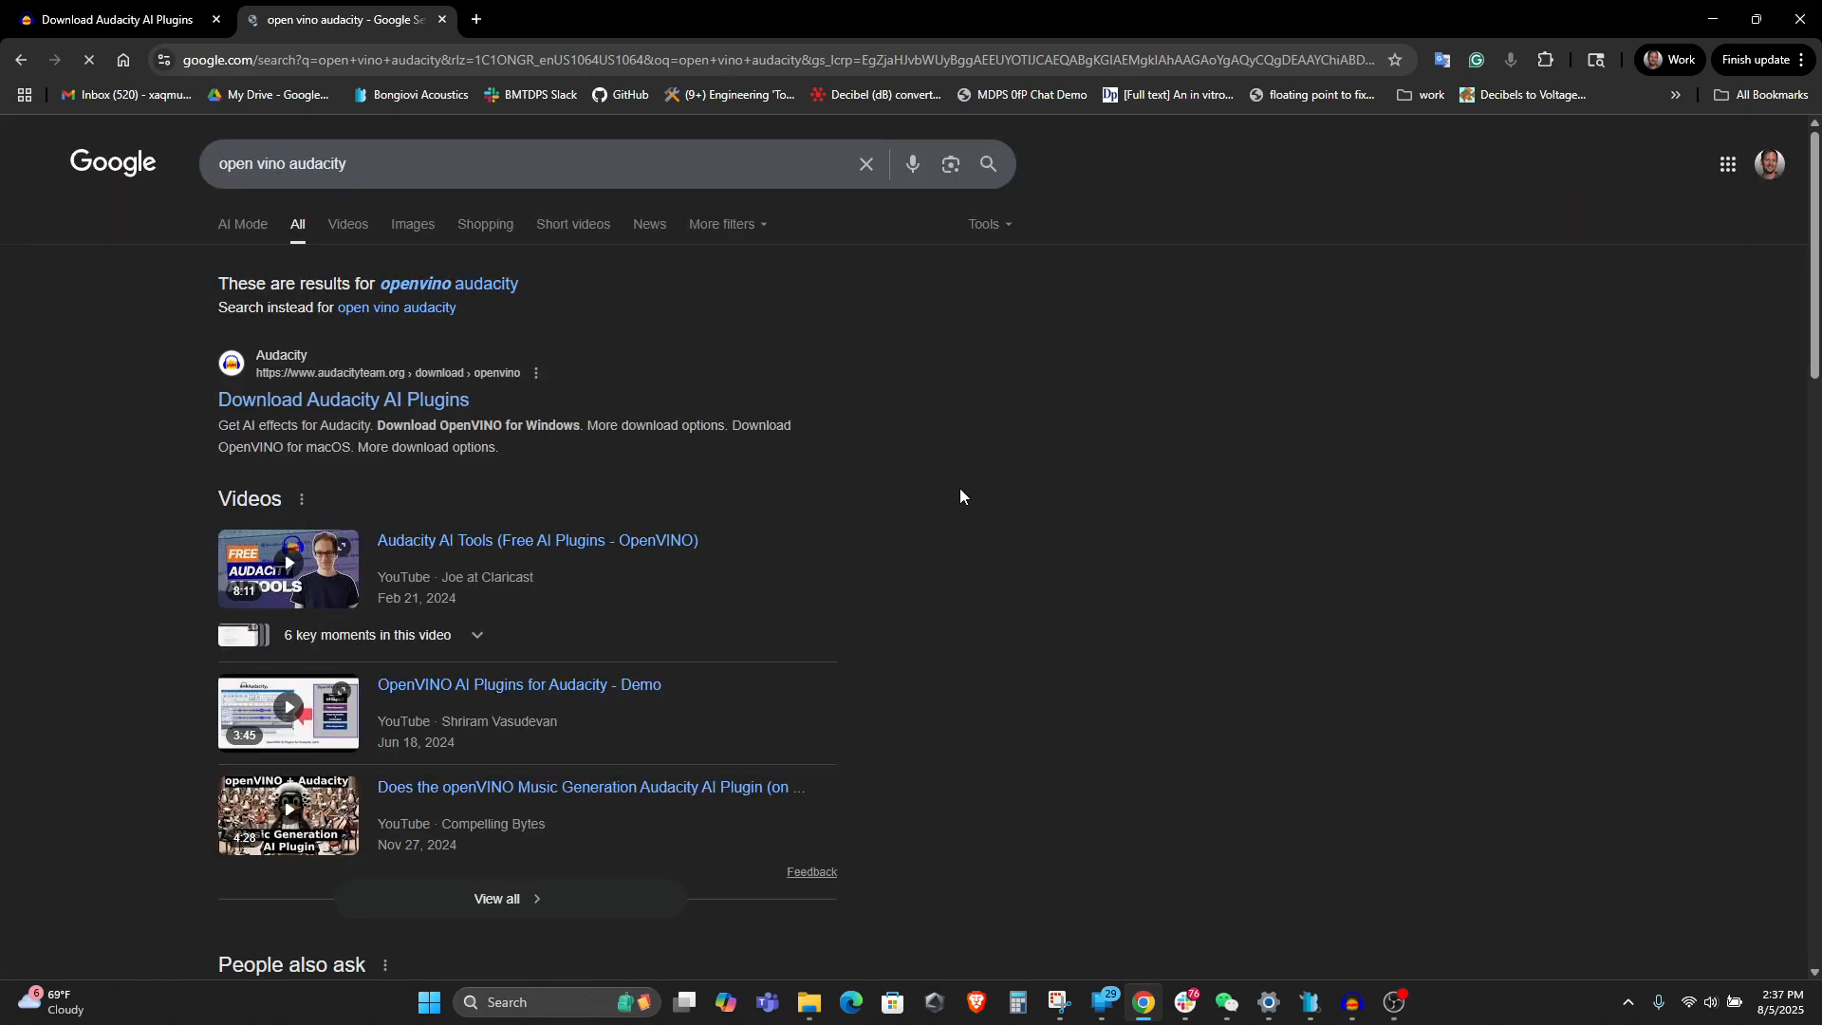
click(372, 402)
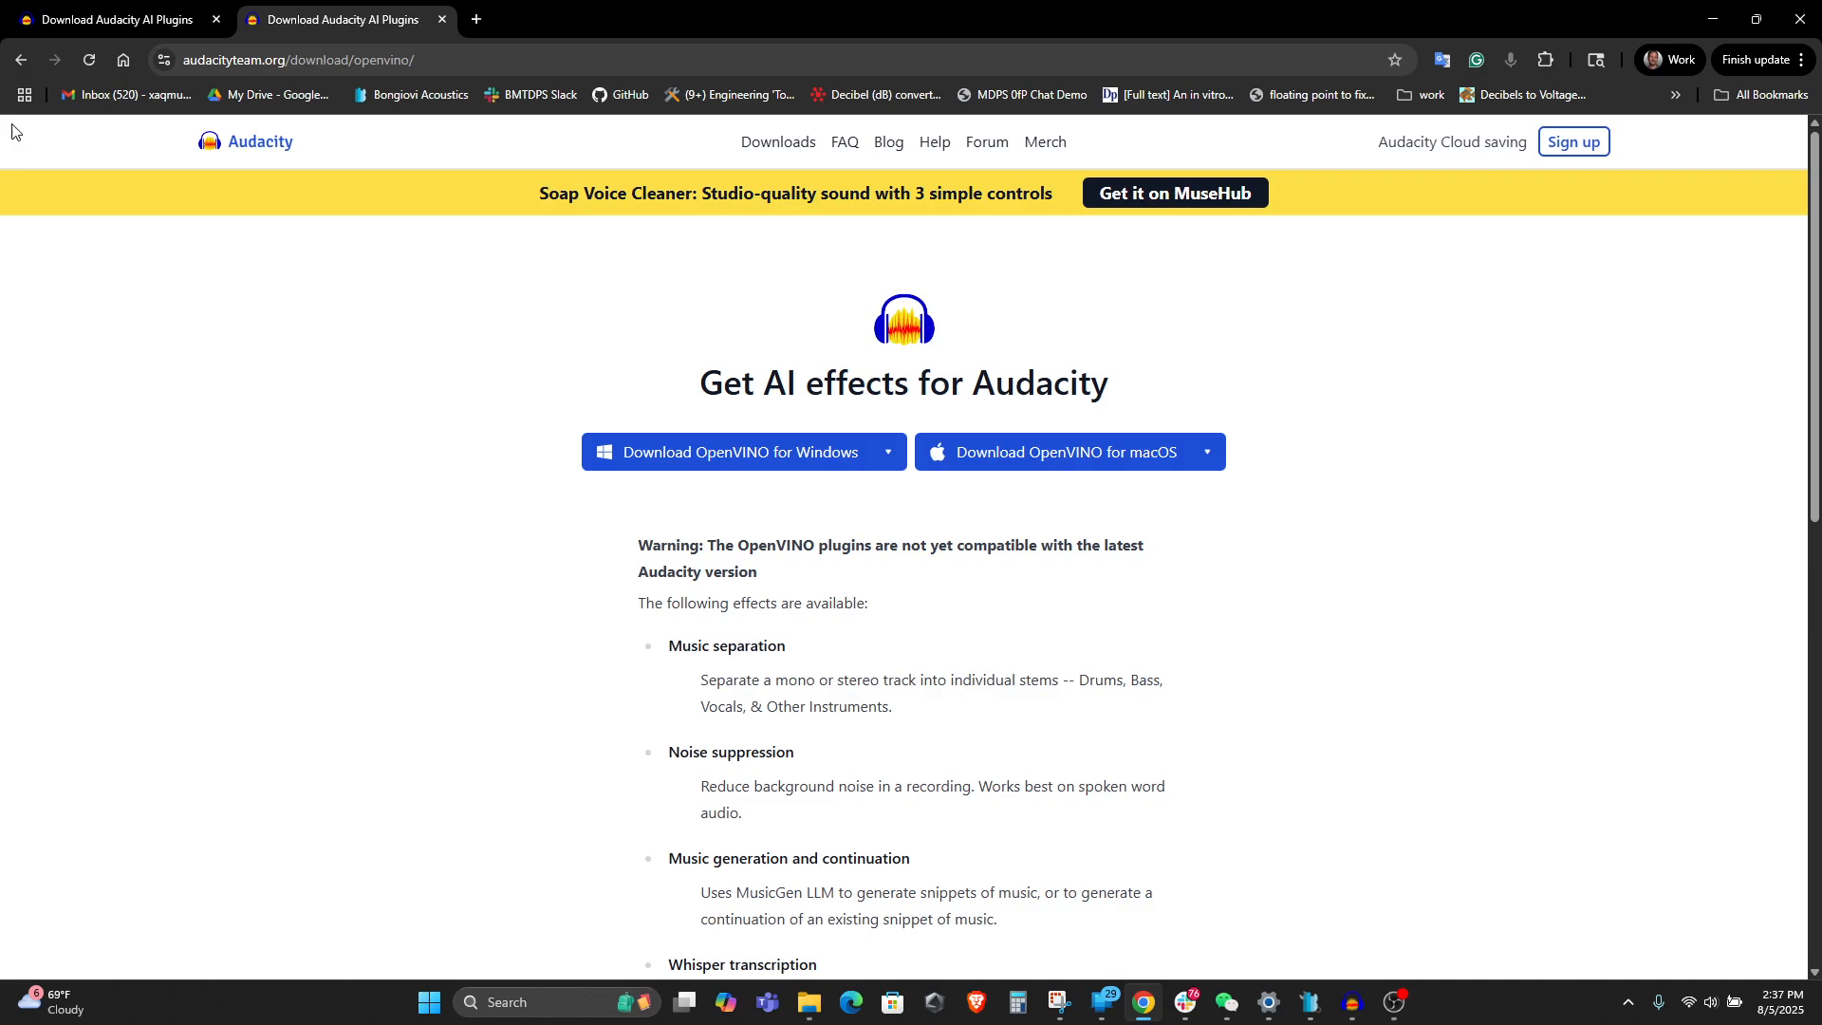
- Download the OpenVINO AI plugins installer for Windows and save it in the Downloads folder
click(276, 52)
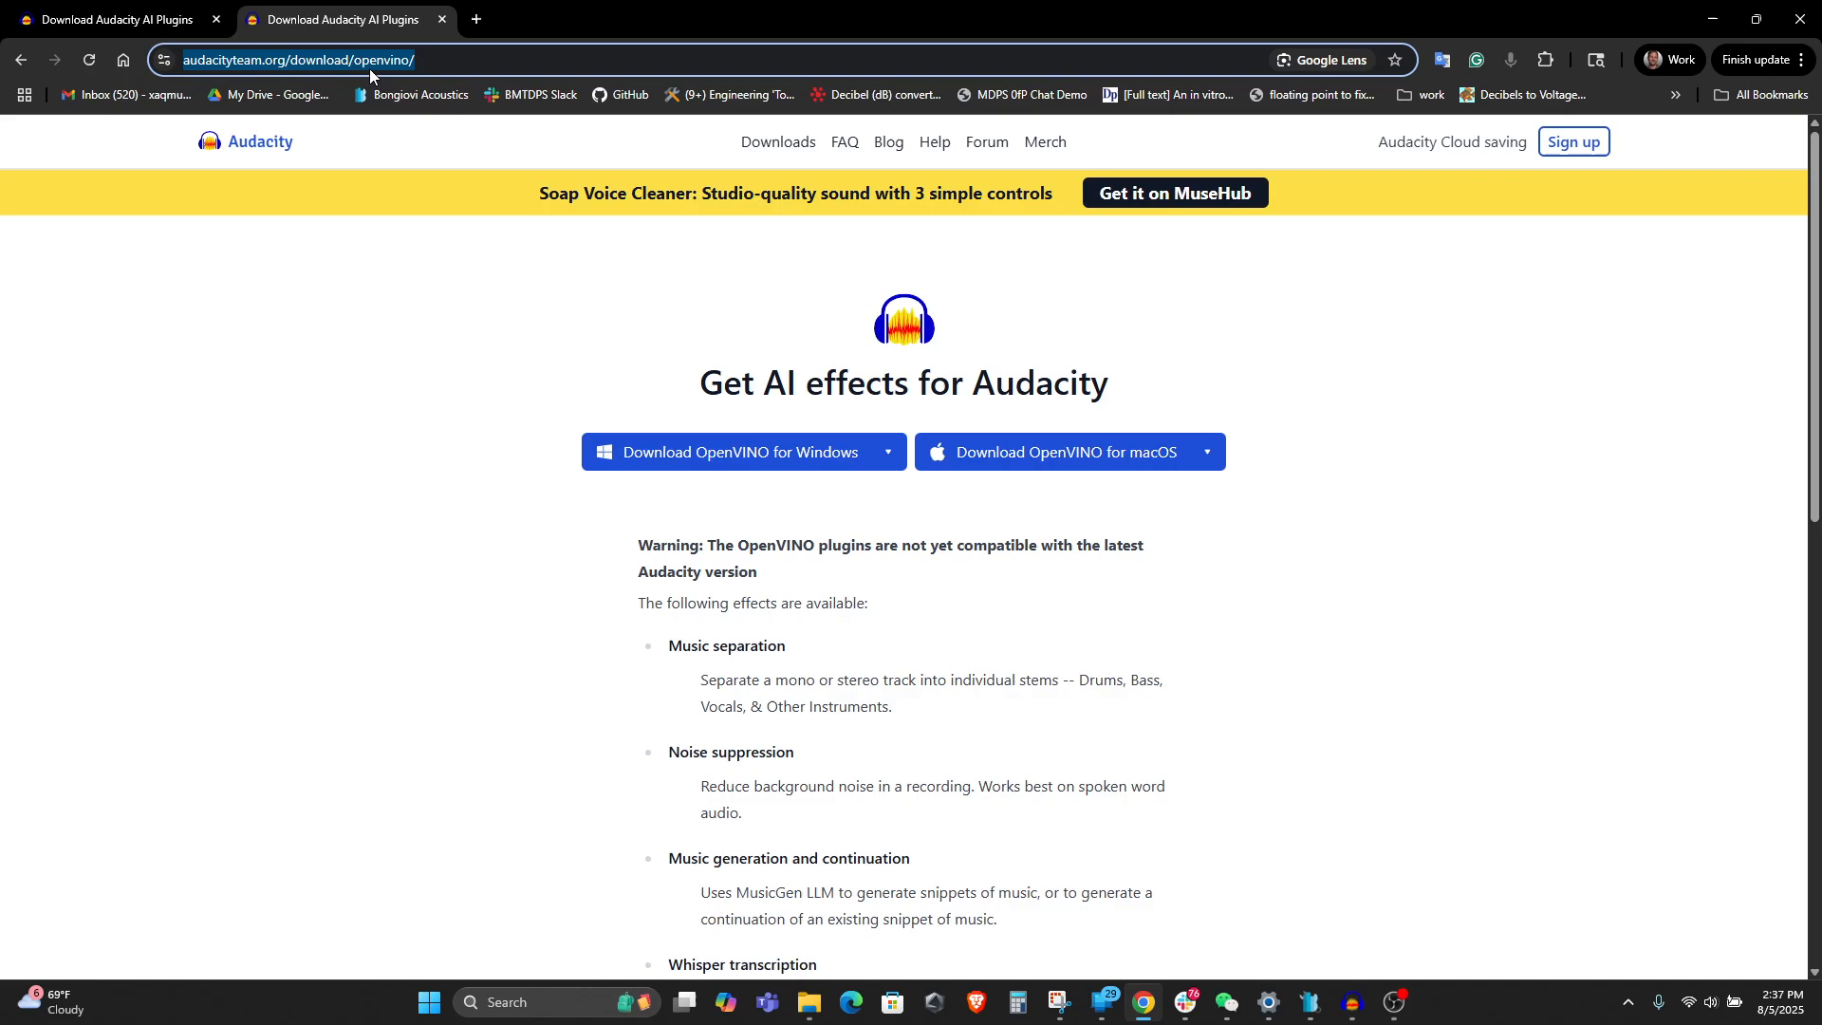
click(365, 401)
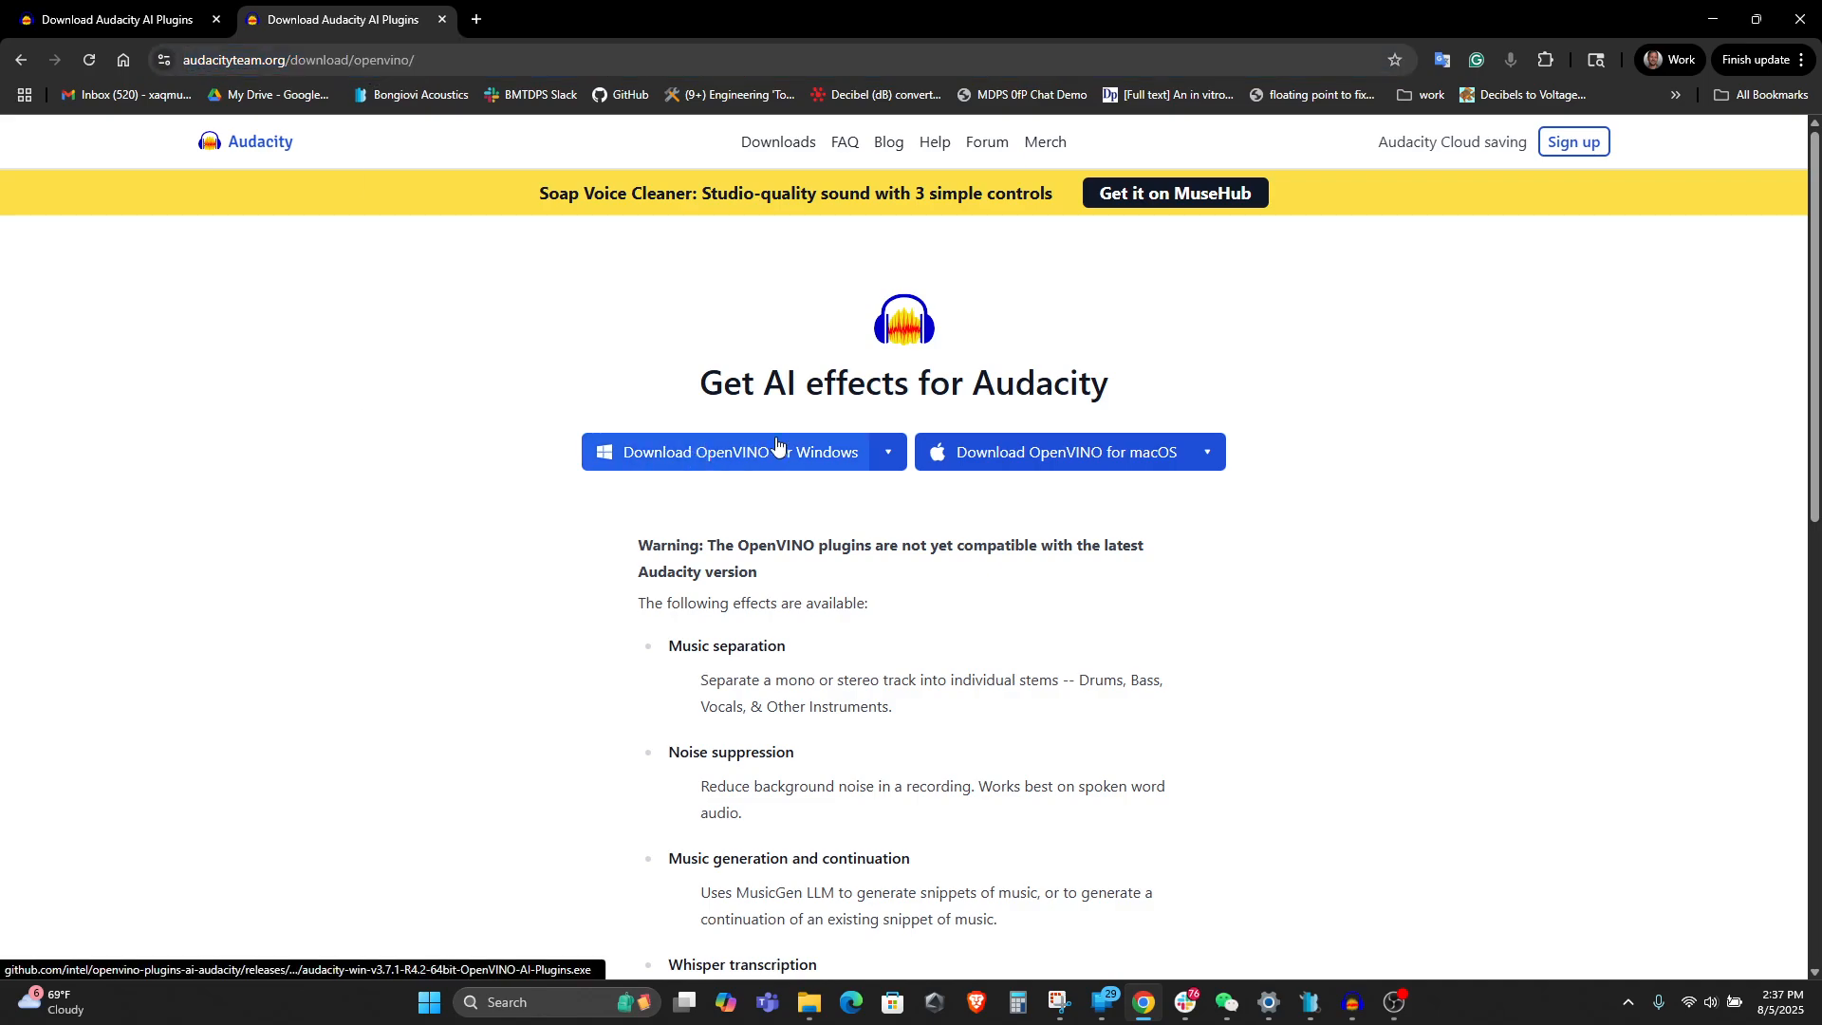
click(889, 464)
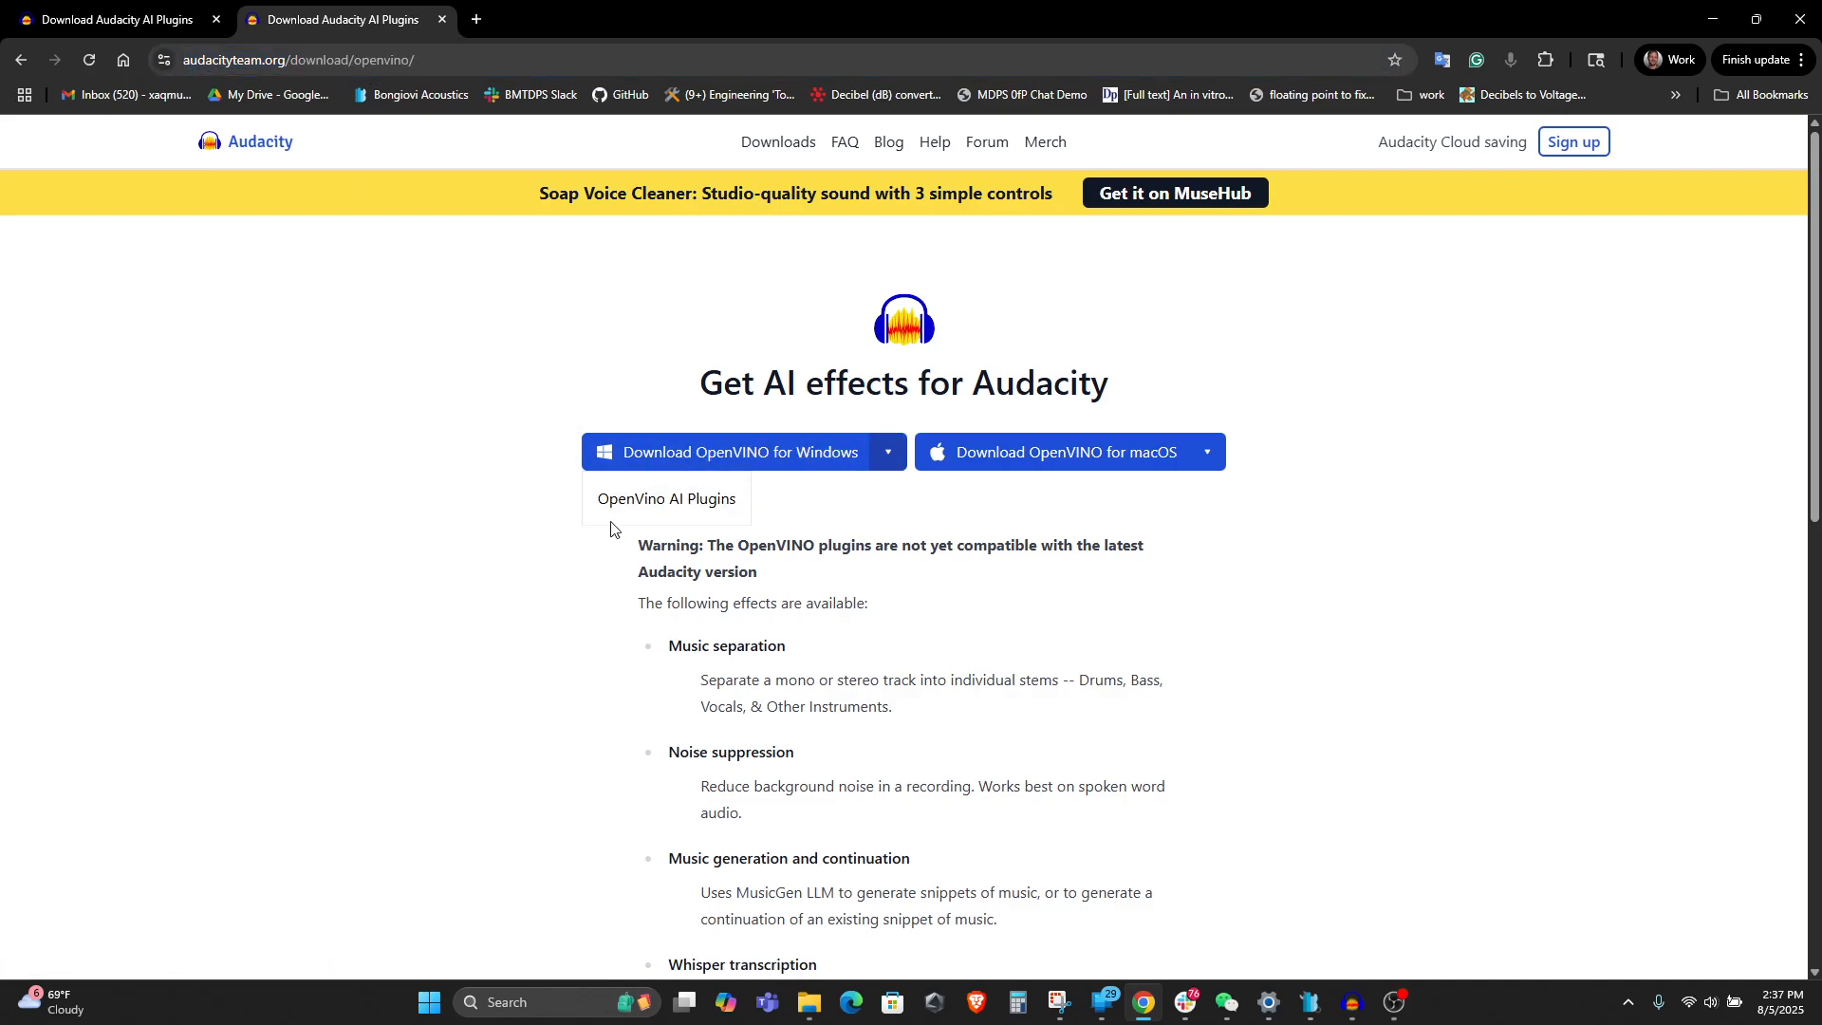
click(507, 489)
click(671, 453)
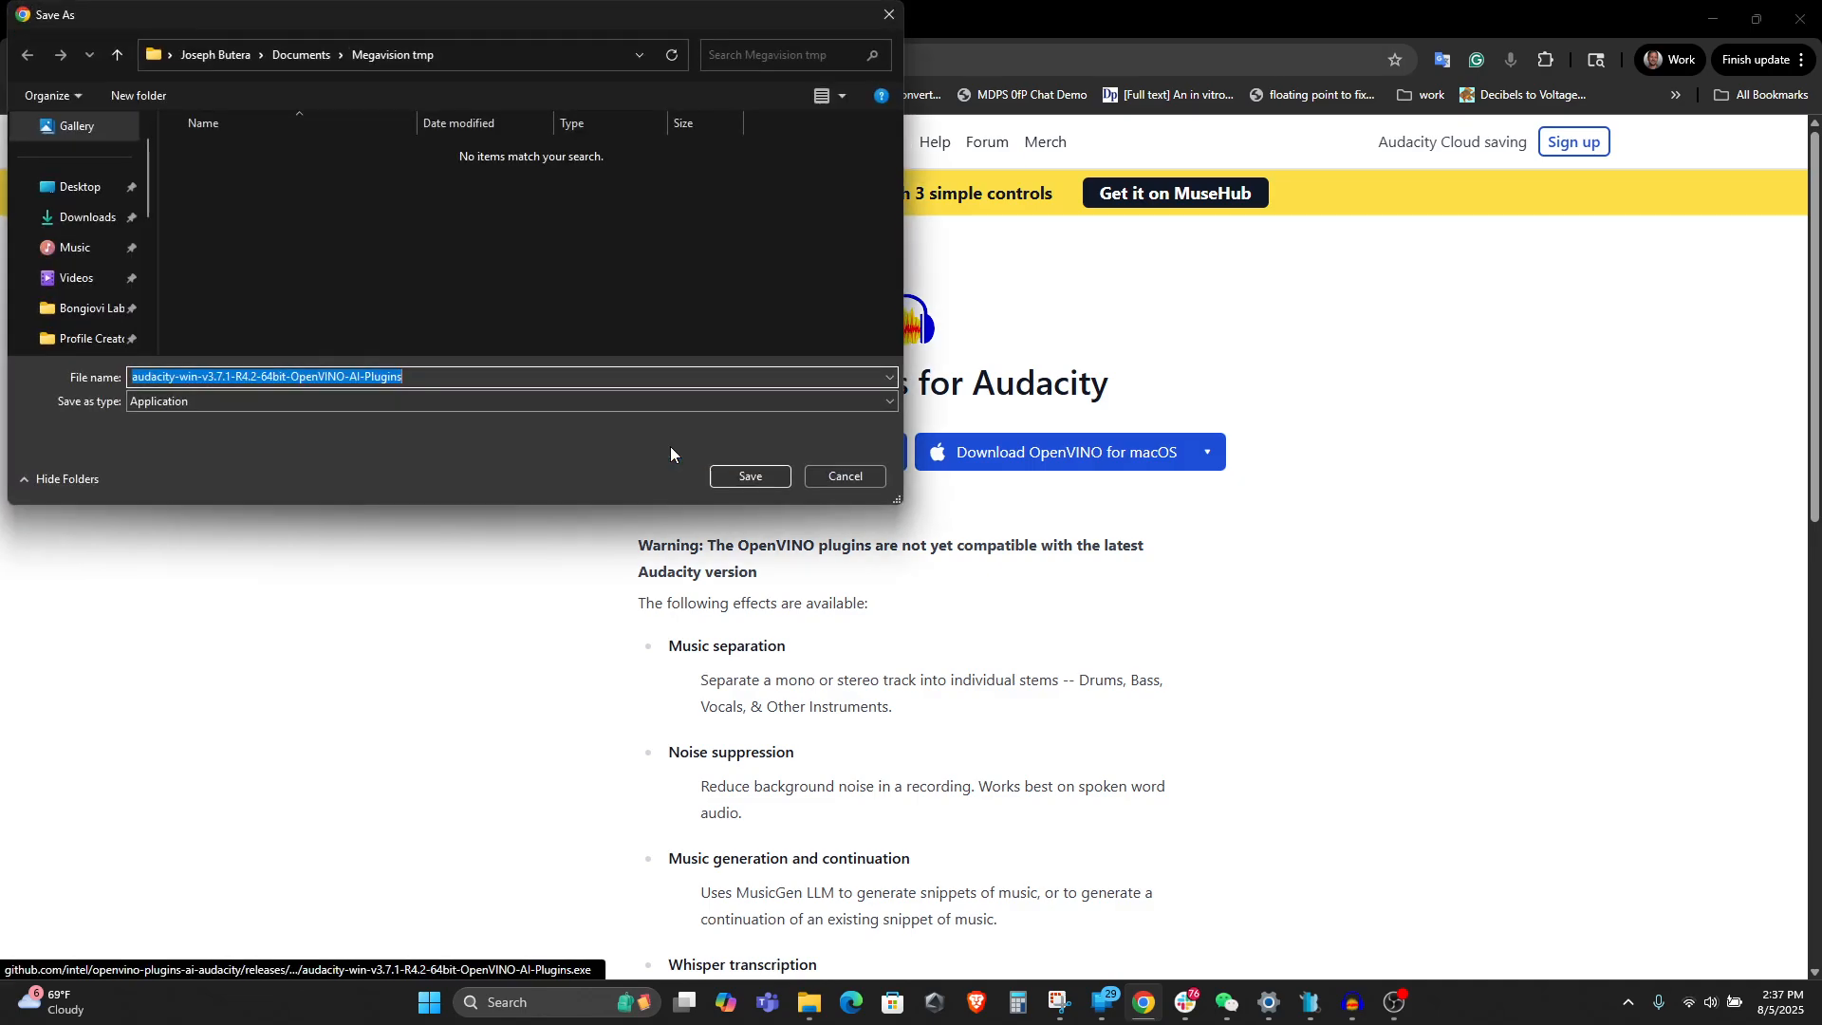
click(87, 217)
click(746, 476)
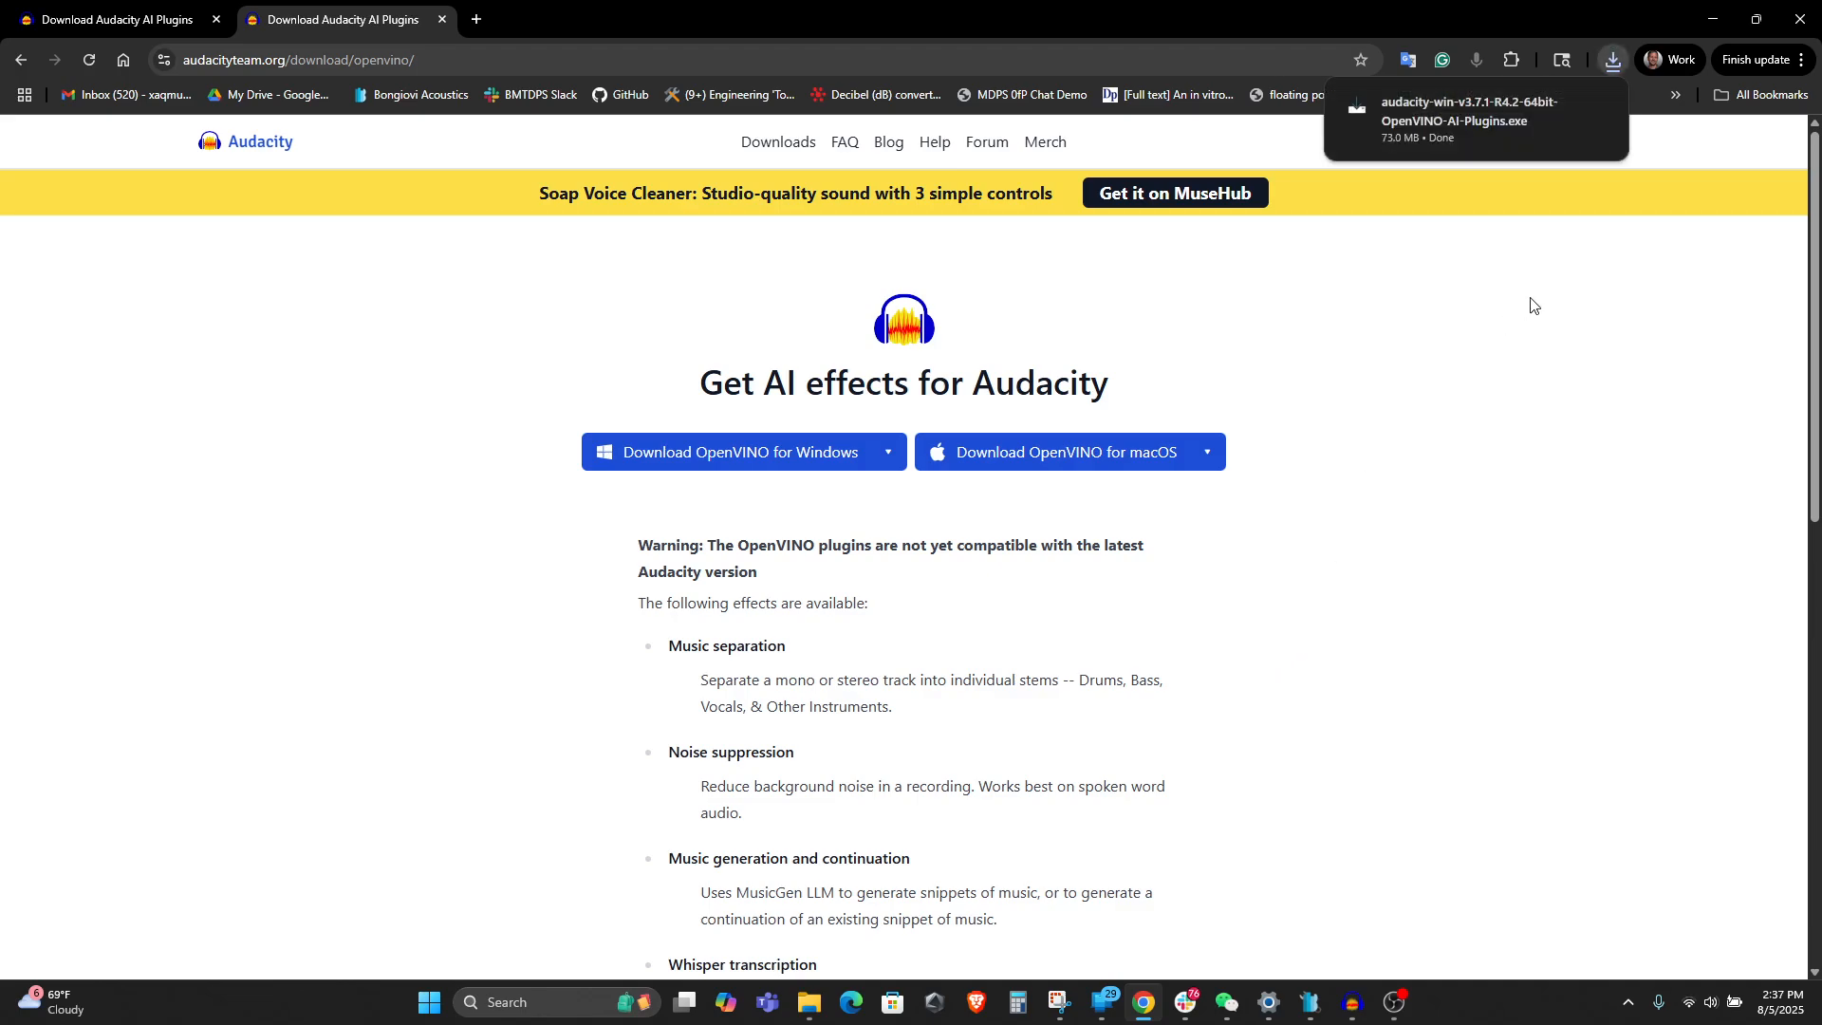
- Run the downloaded OpenVINO AI Plugins installer and advance the setup wizard to the model selection
click(1432, 120)
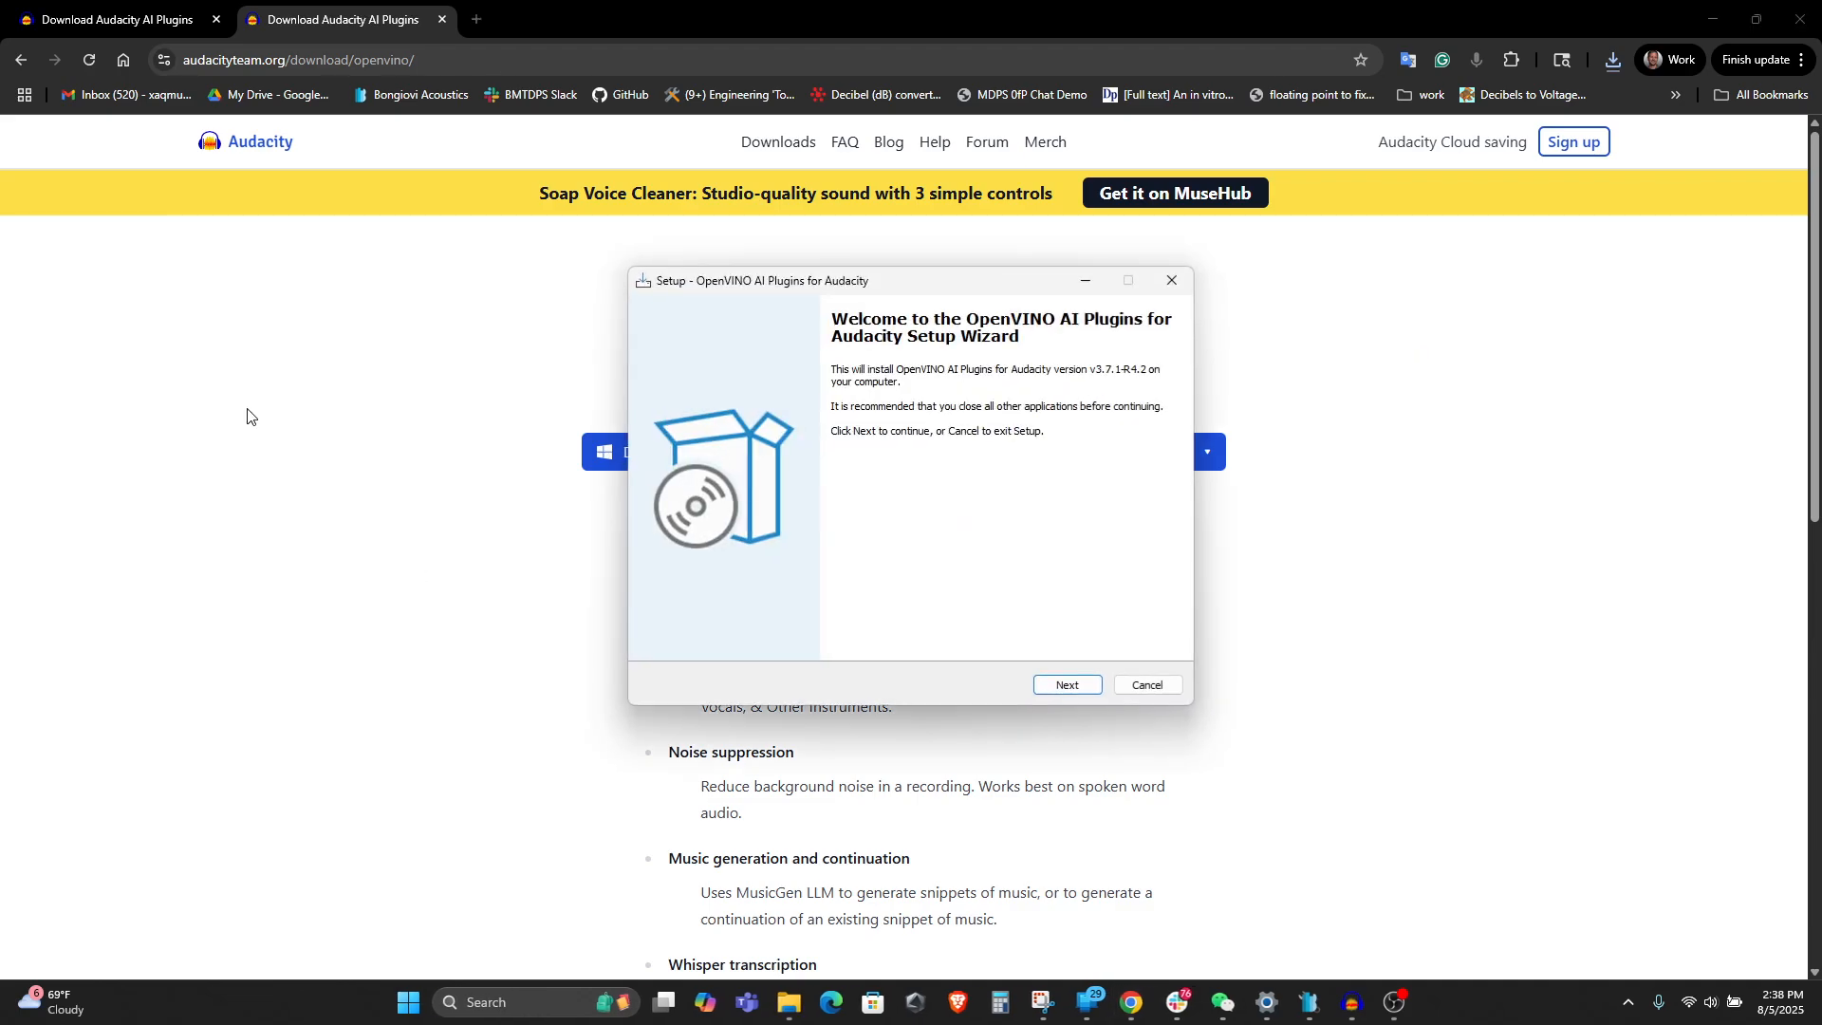
click(1080, 686)
click(1080, 685)
click(1080, 685)
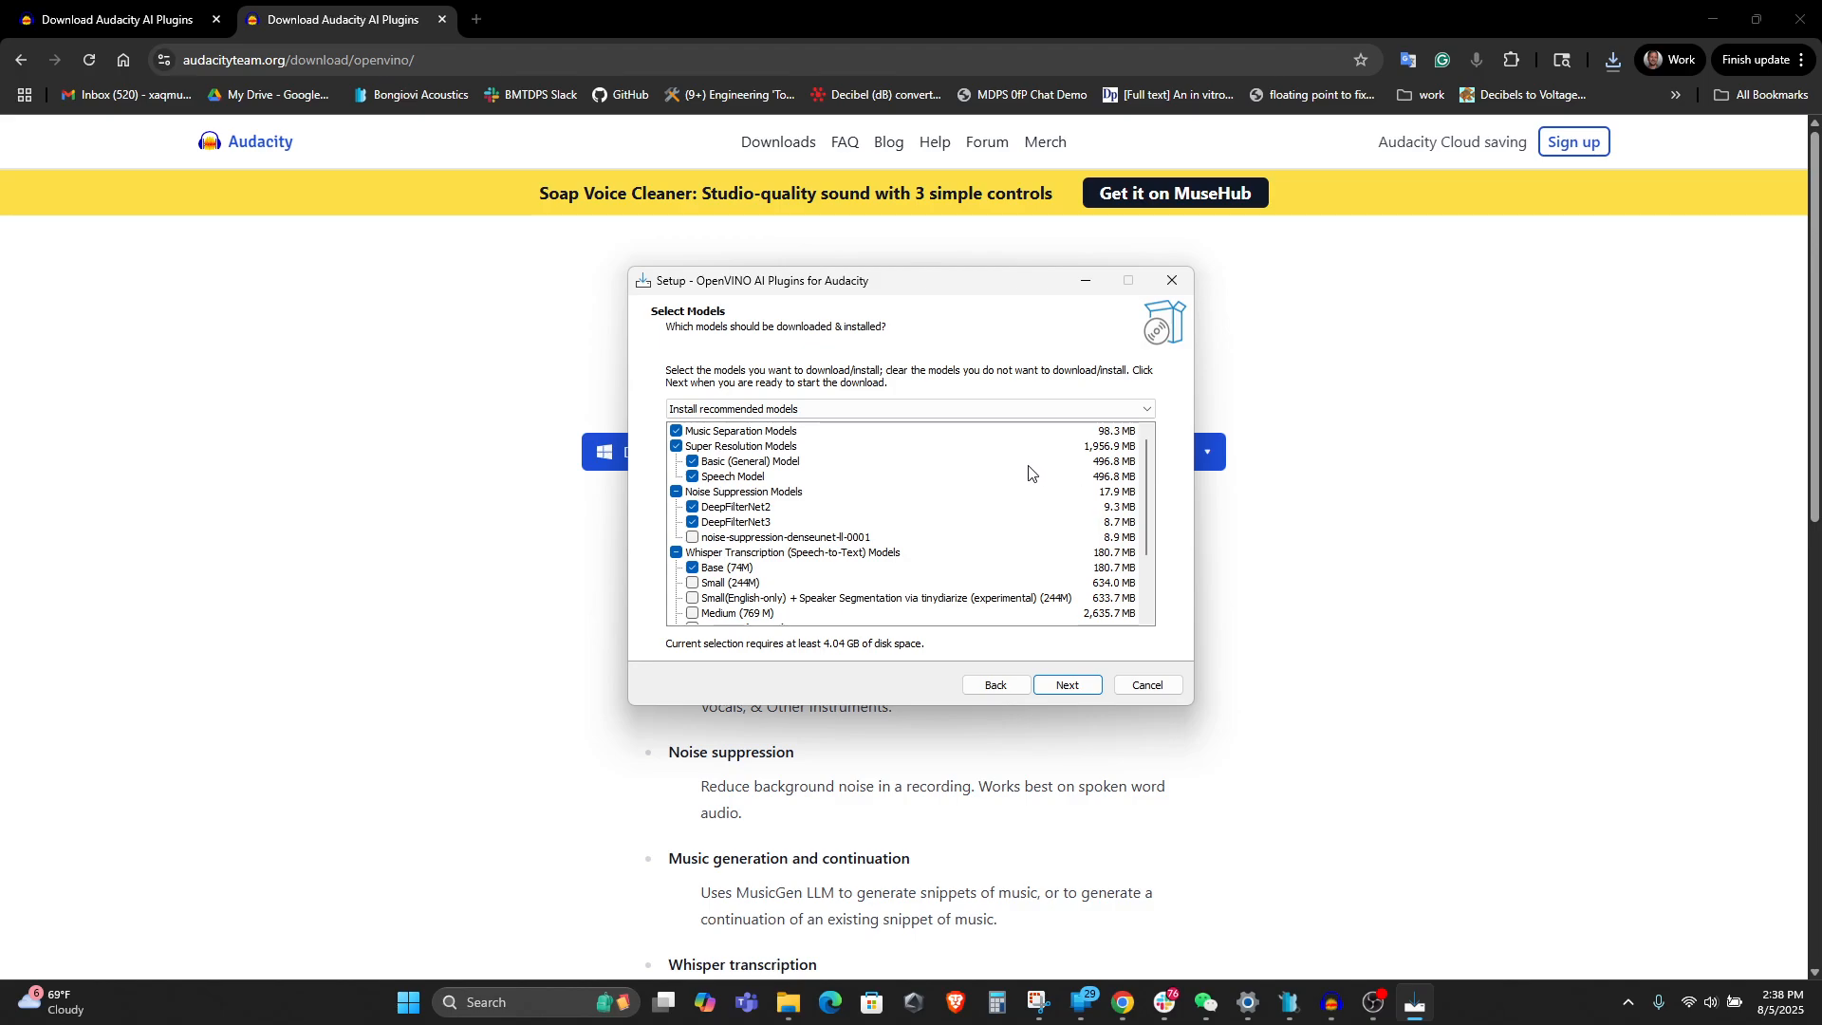
- Exclude all super resolution, noise suppression, Whisper transcription and music generation models from the installation, keeping only Music Separation Models
scroll(1028, 474, down, 3)
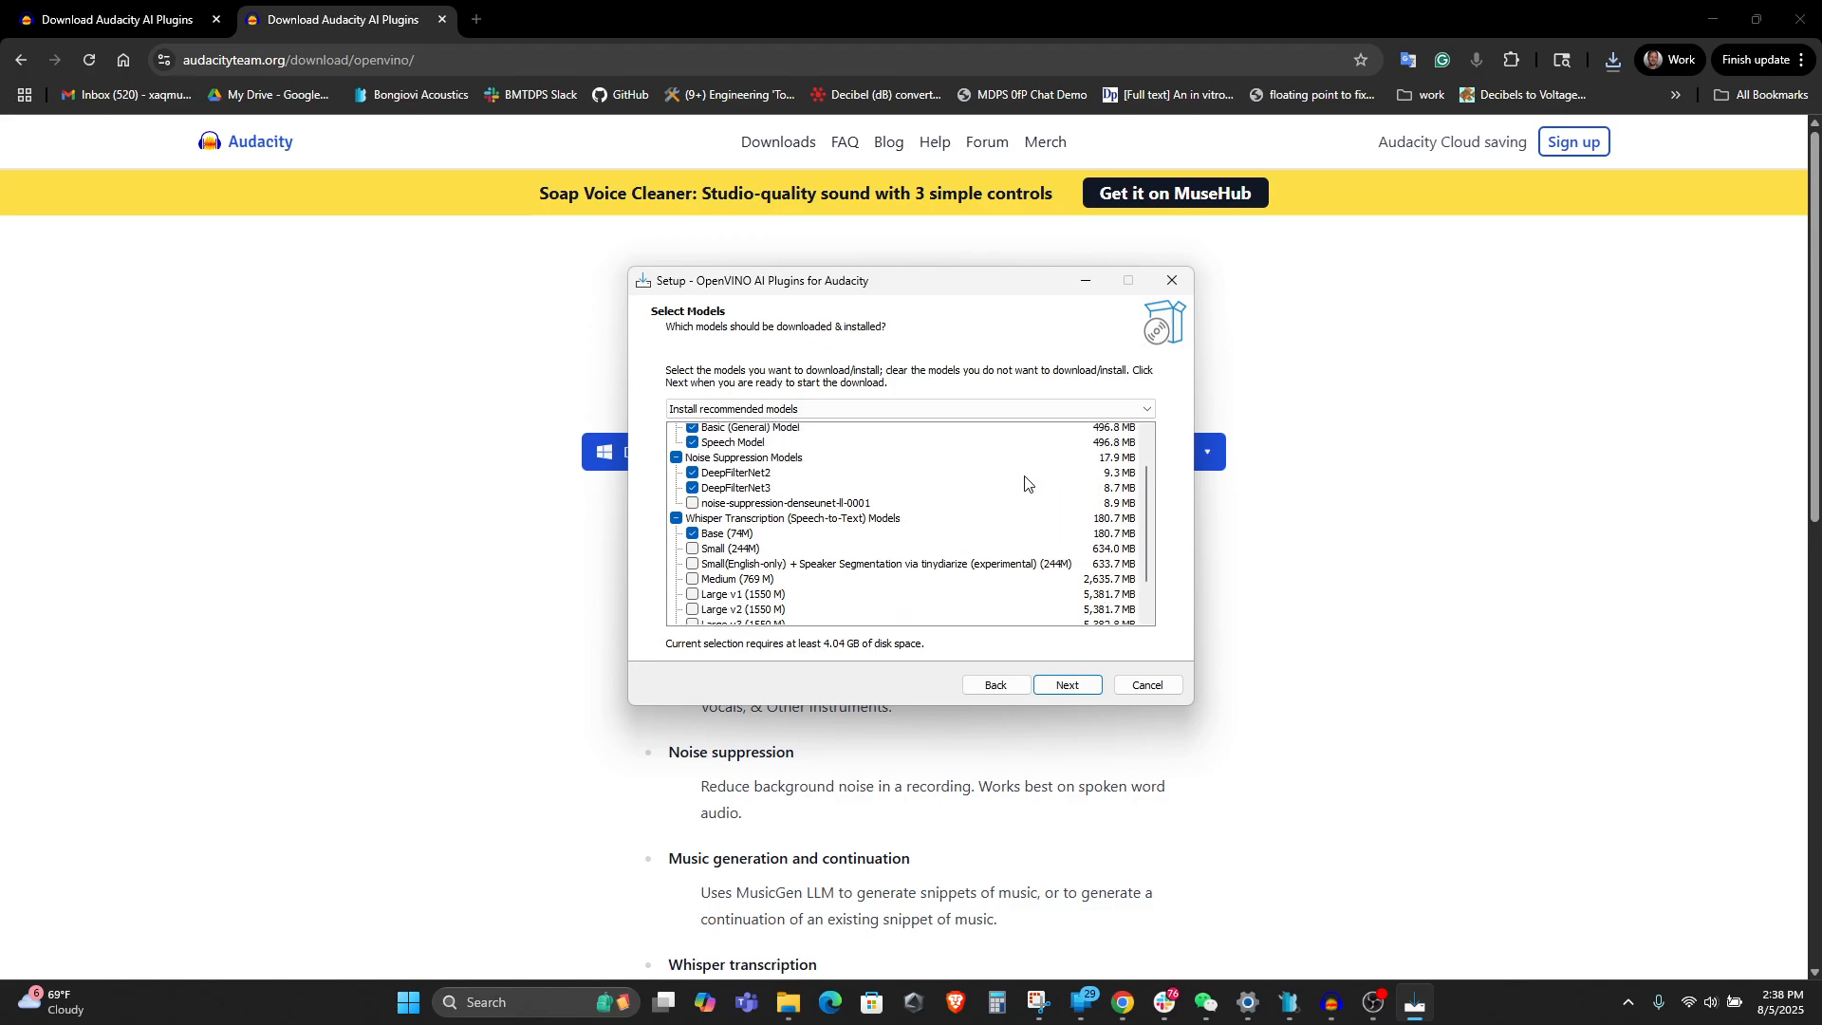
scroll(1024, 483, up, 3)
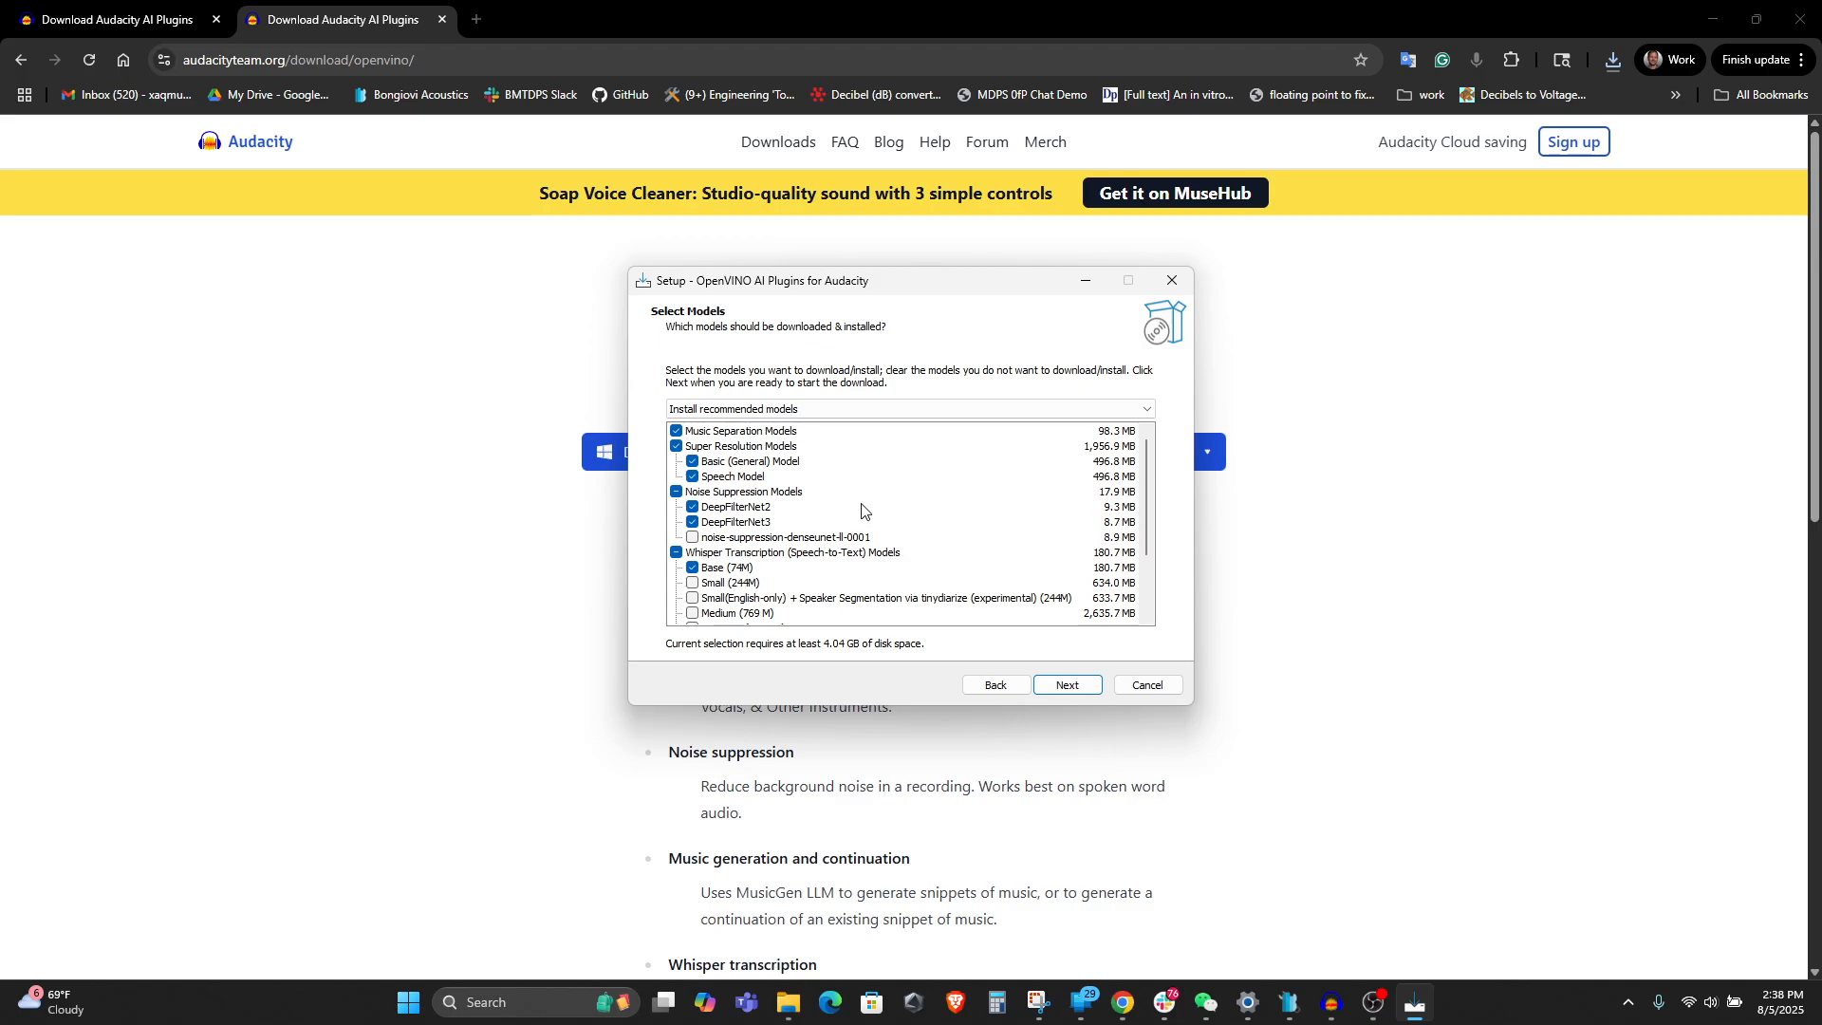
scroll(862, 511, down, 2)
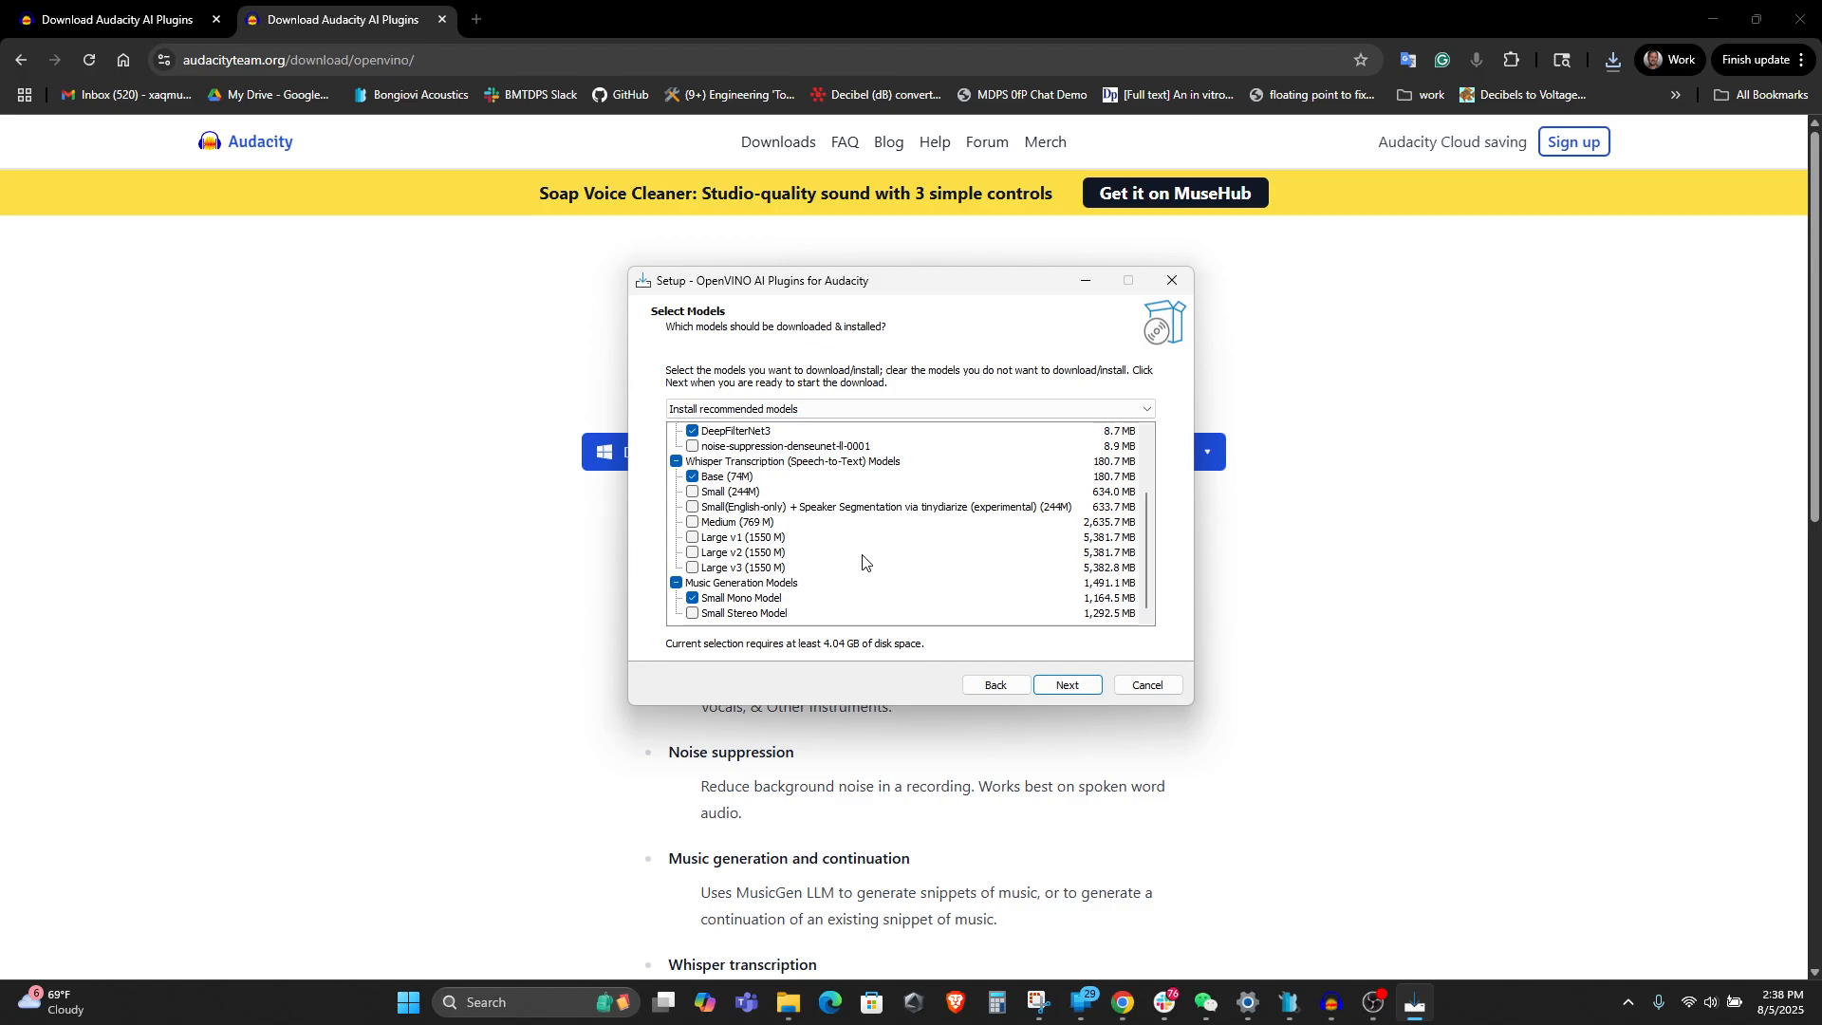
scroll(861, 556, up, 2)
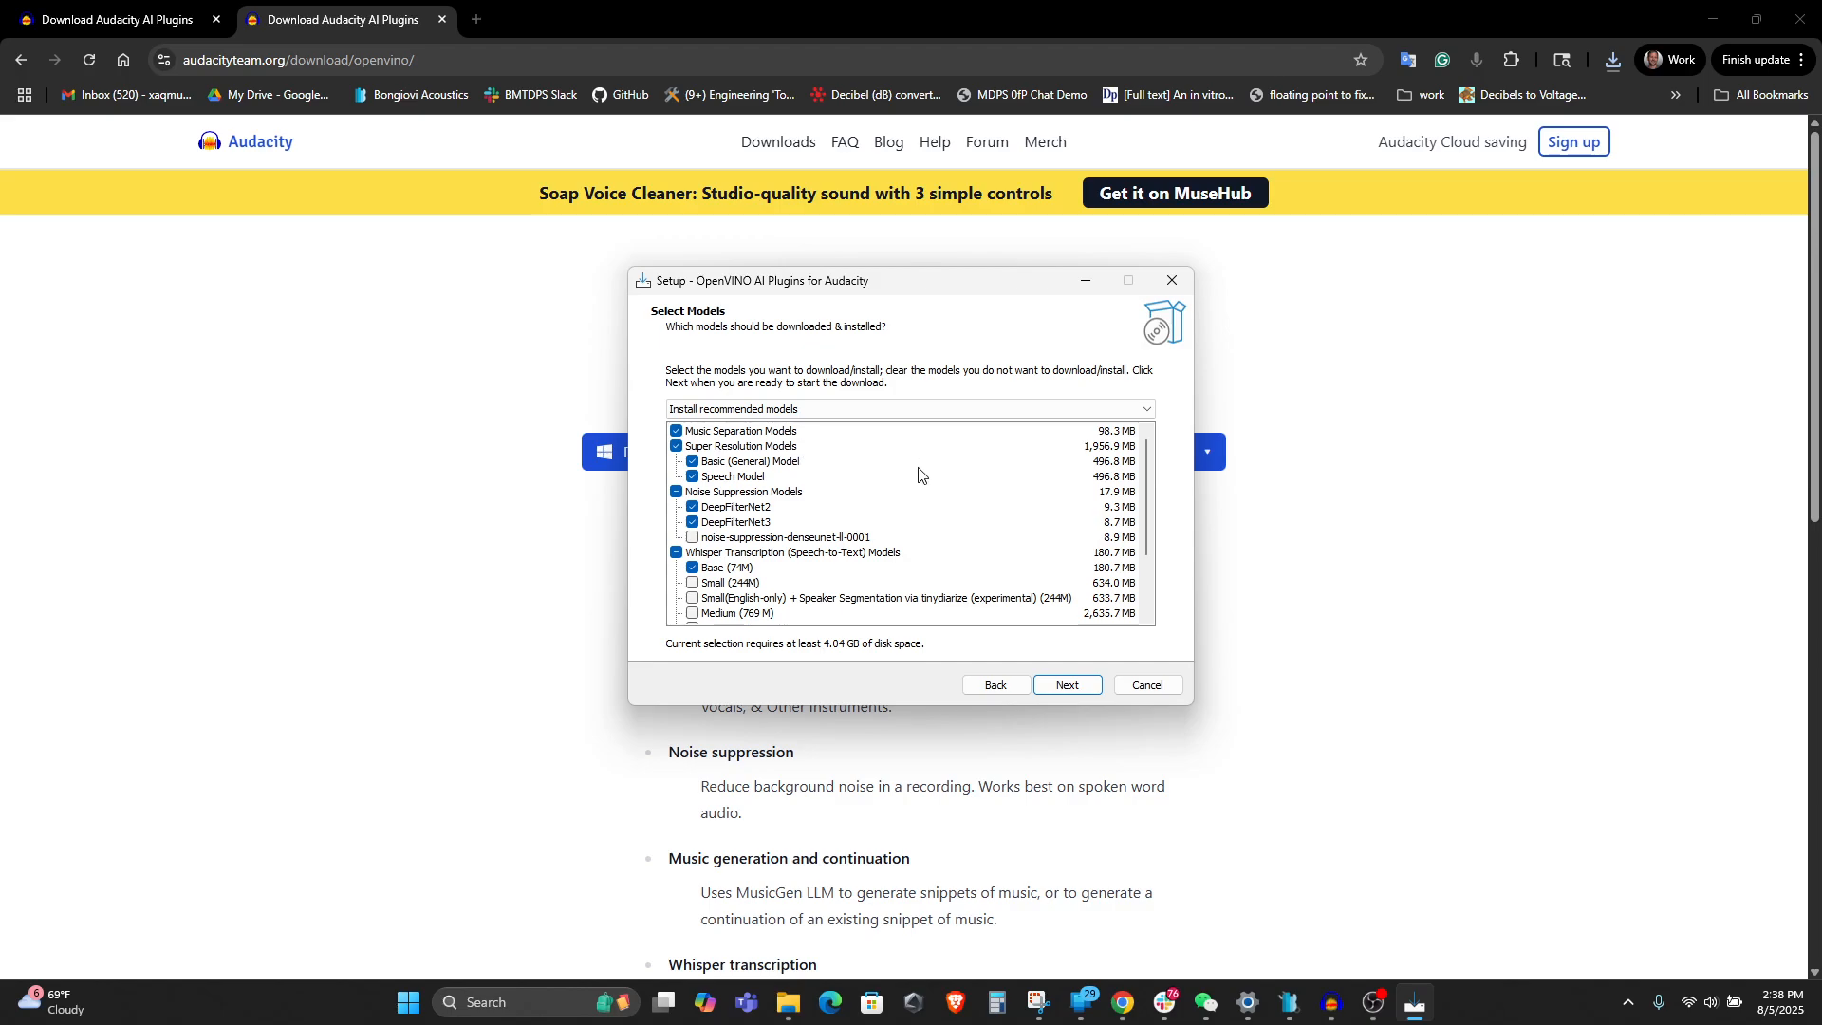
click(677, 446)
click(692, 506)
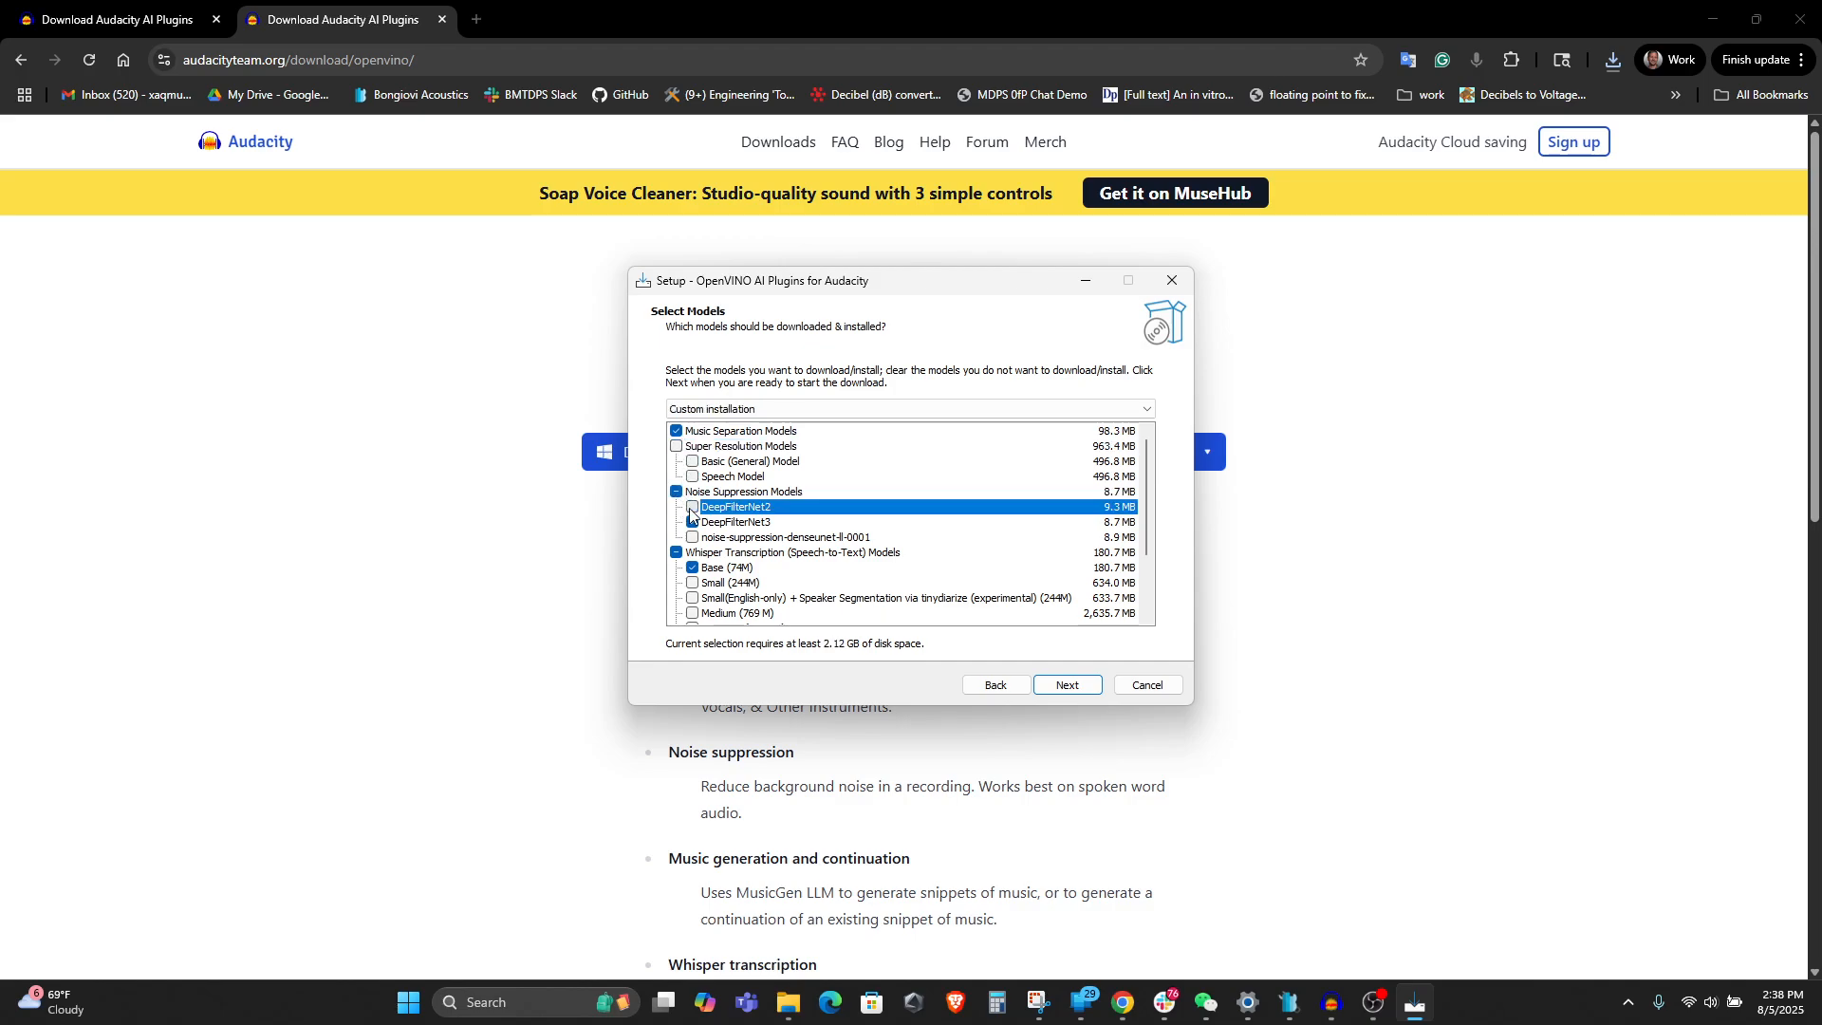
click(692, 522)
click(693, 568)
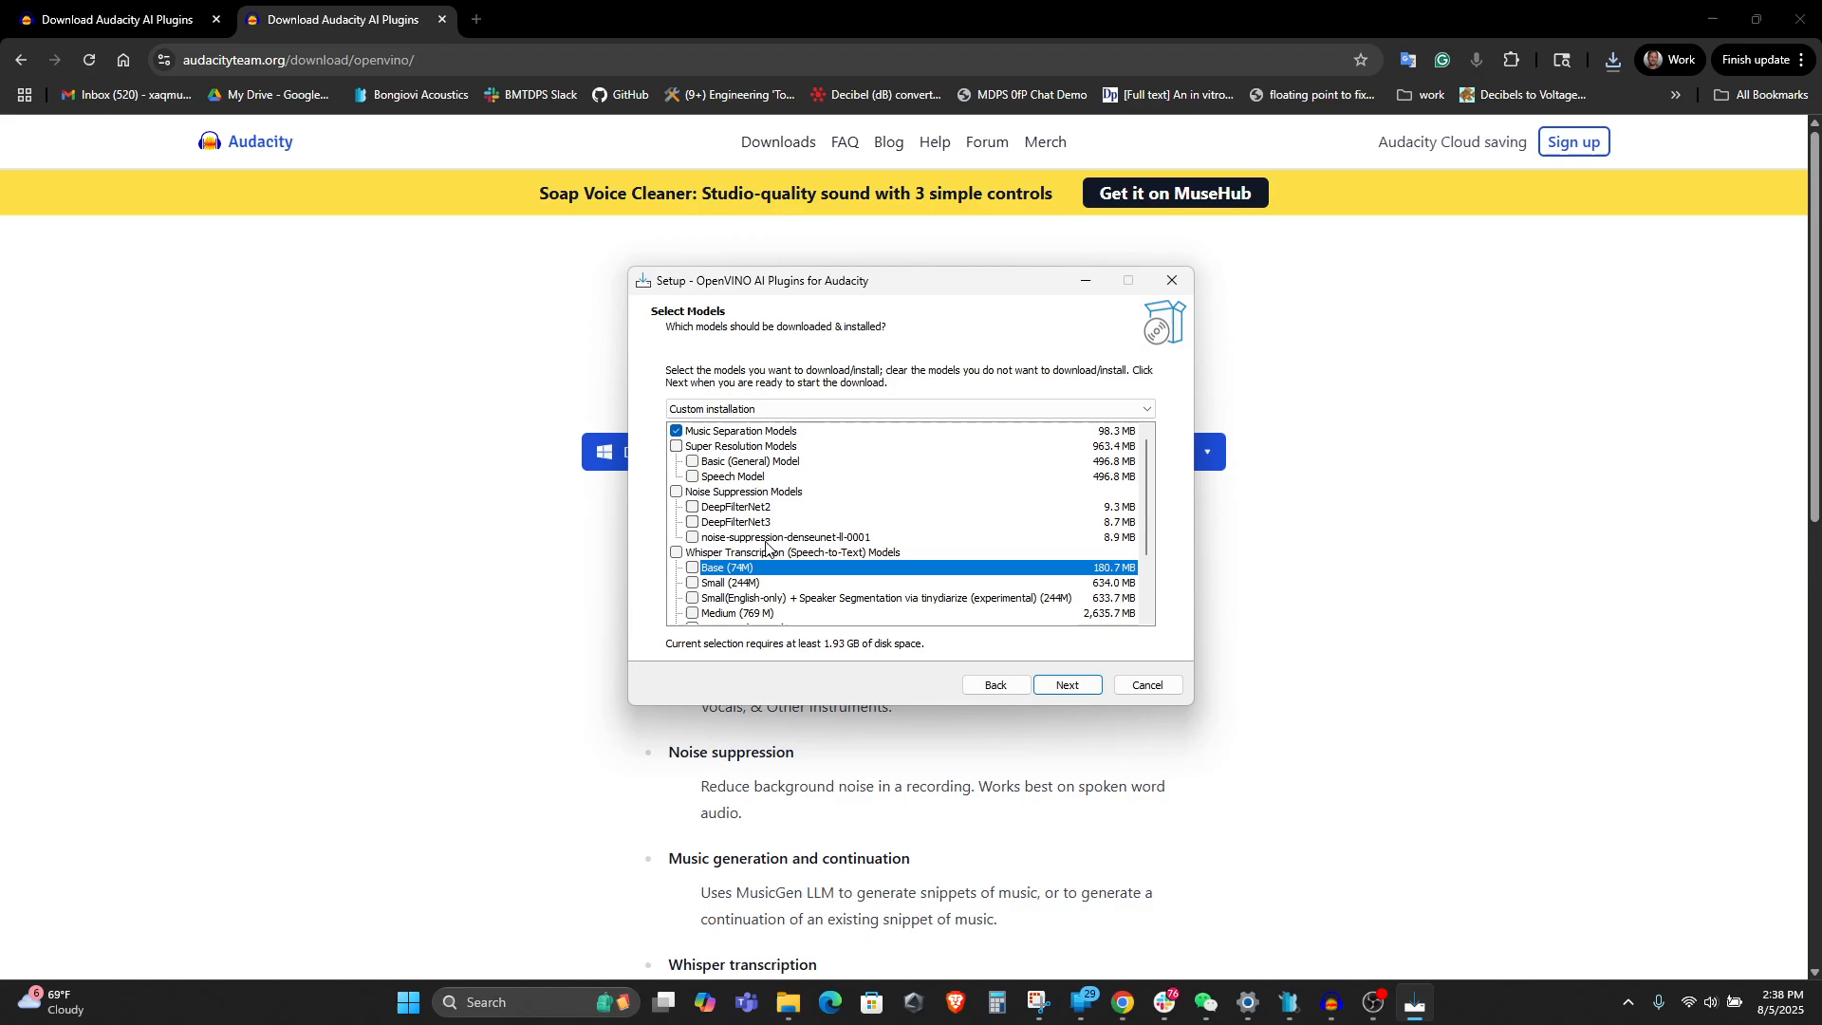
scroll(800, 496, down, 2)
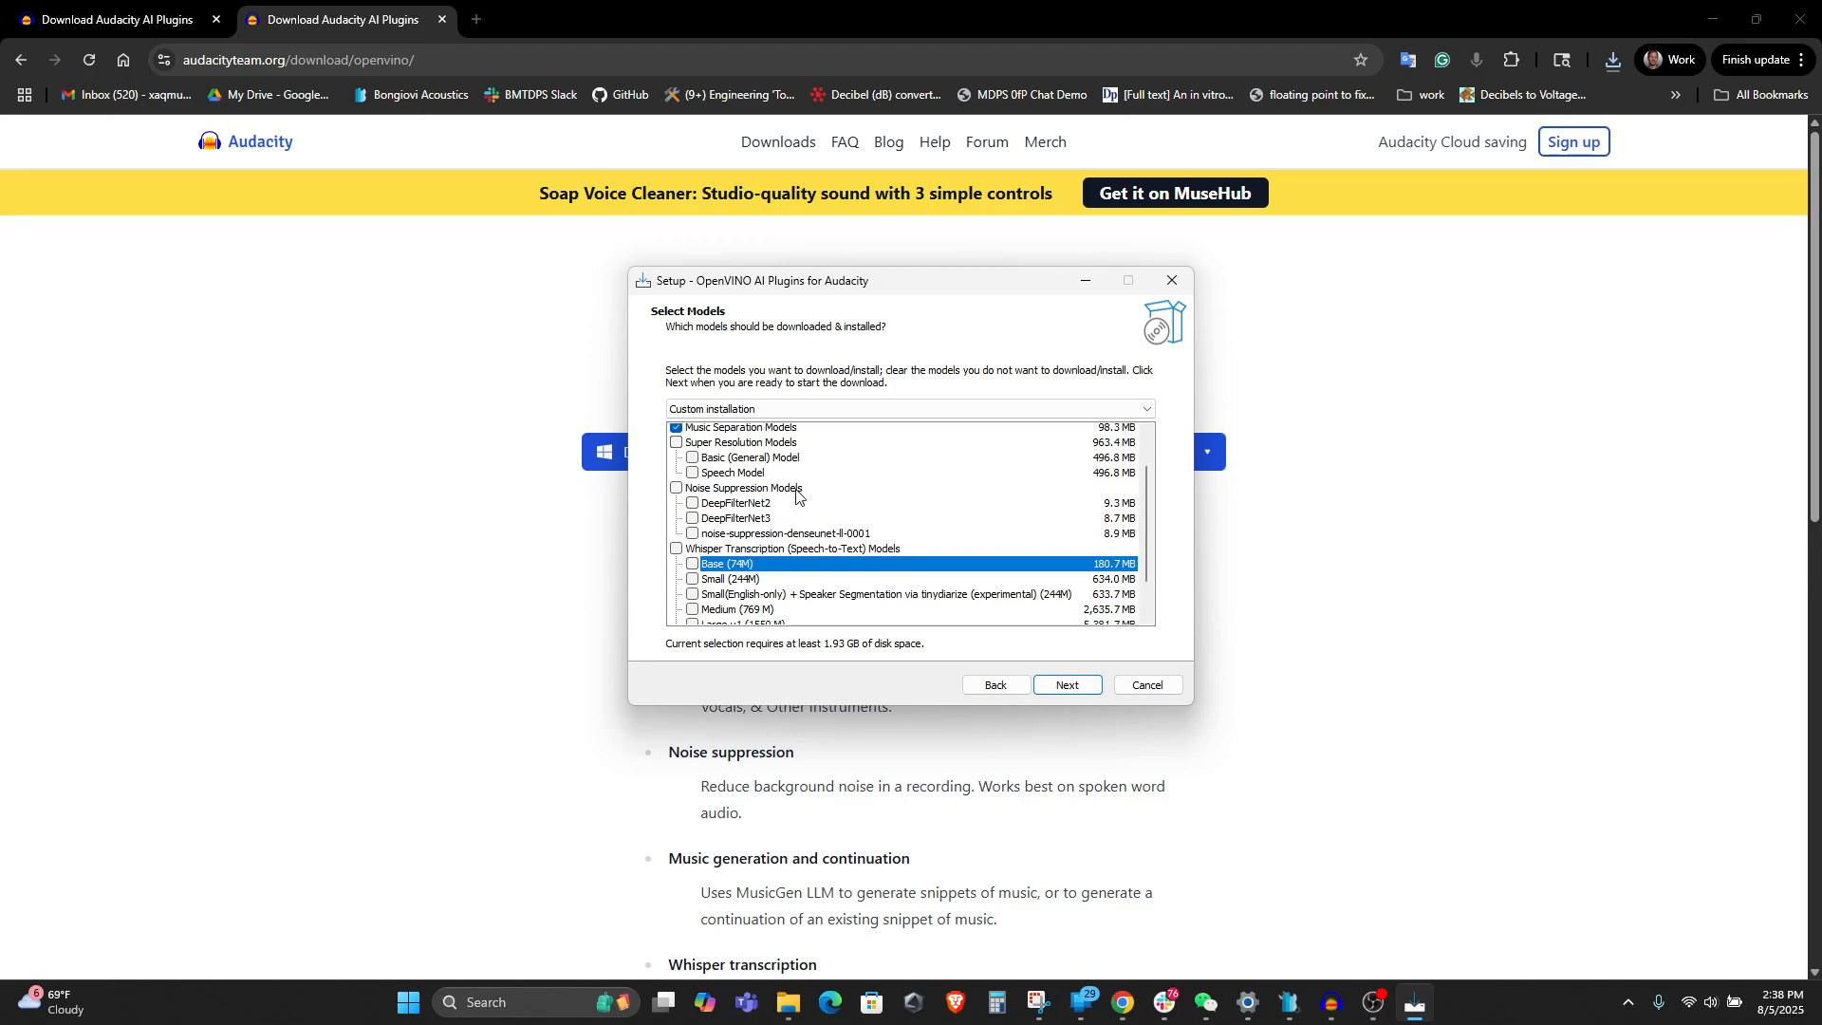
click(694, 598)
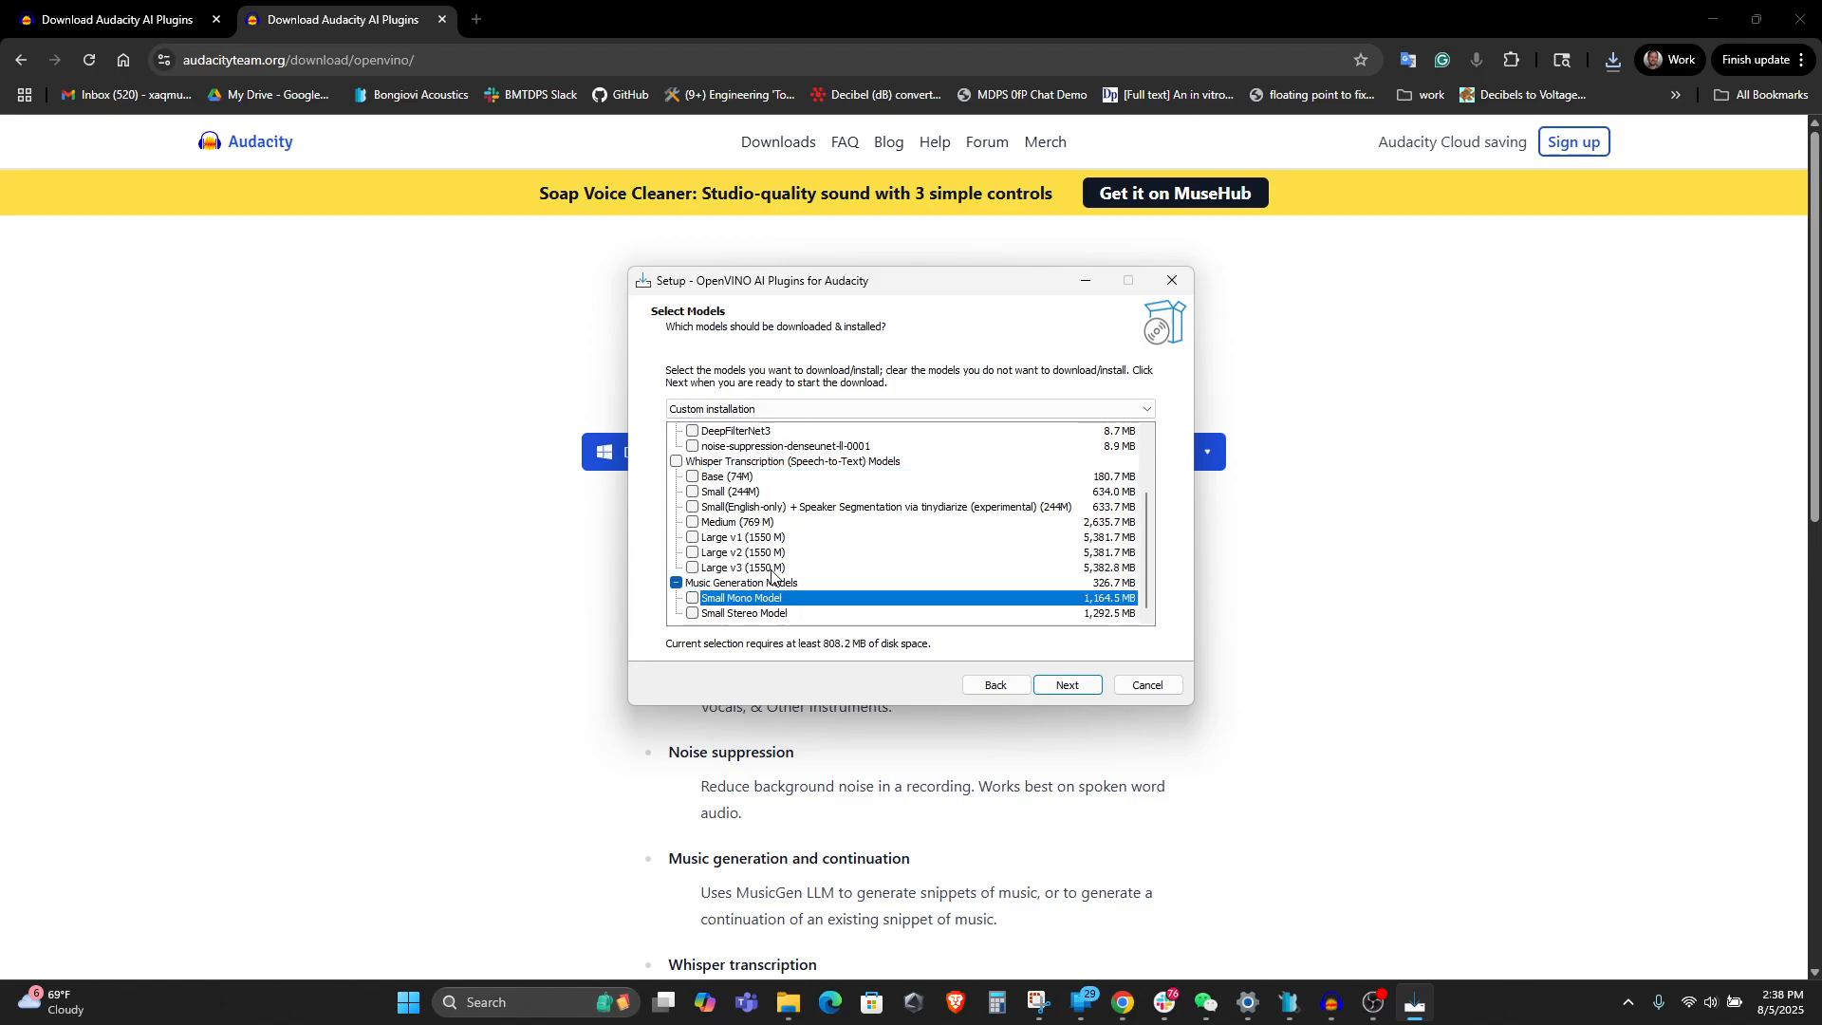
click(677, 583)
click(676, 583)
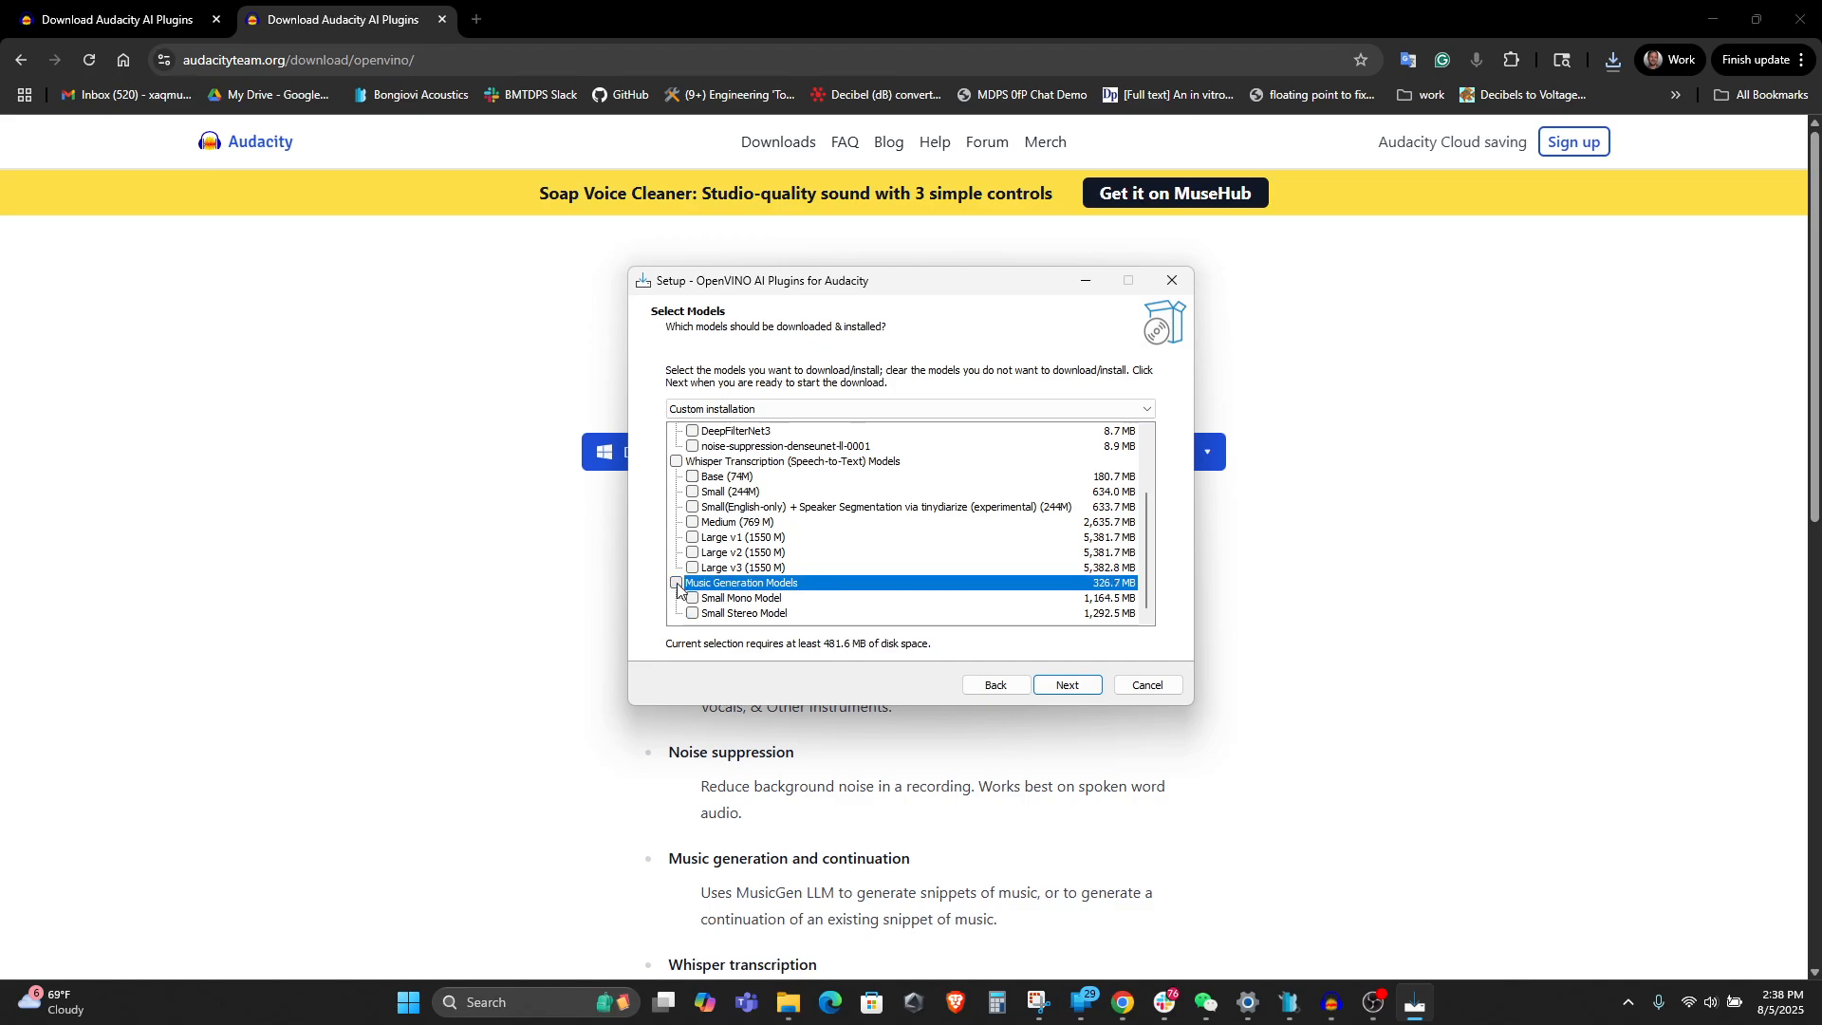
- Install the OpenVINO AI plugins with only the Music Separation Models selected and finish the setup wizard
scroll(805, 570, up, 2)
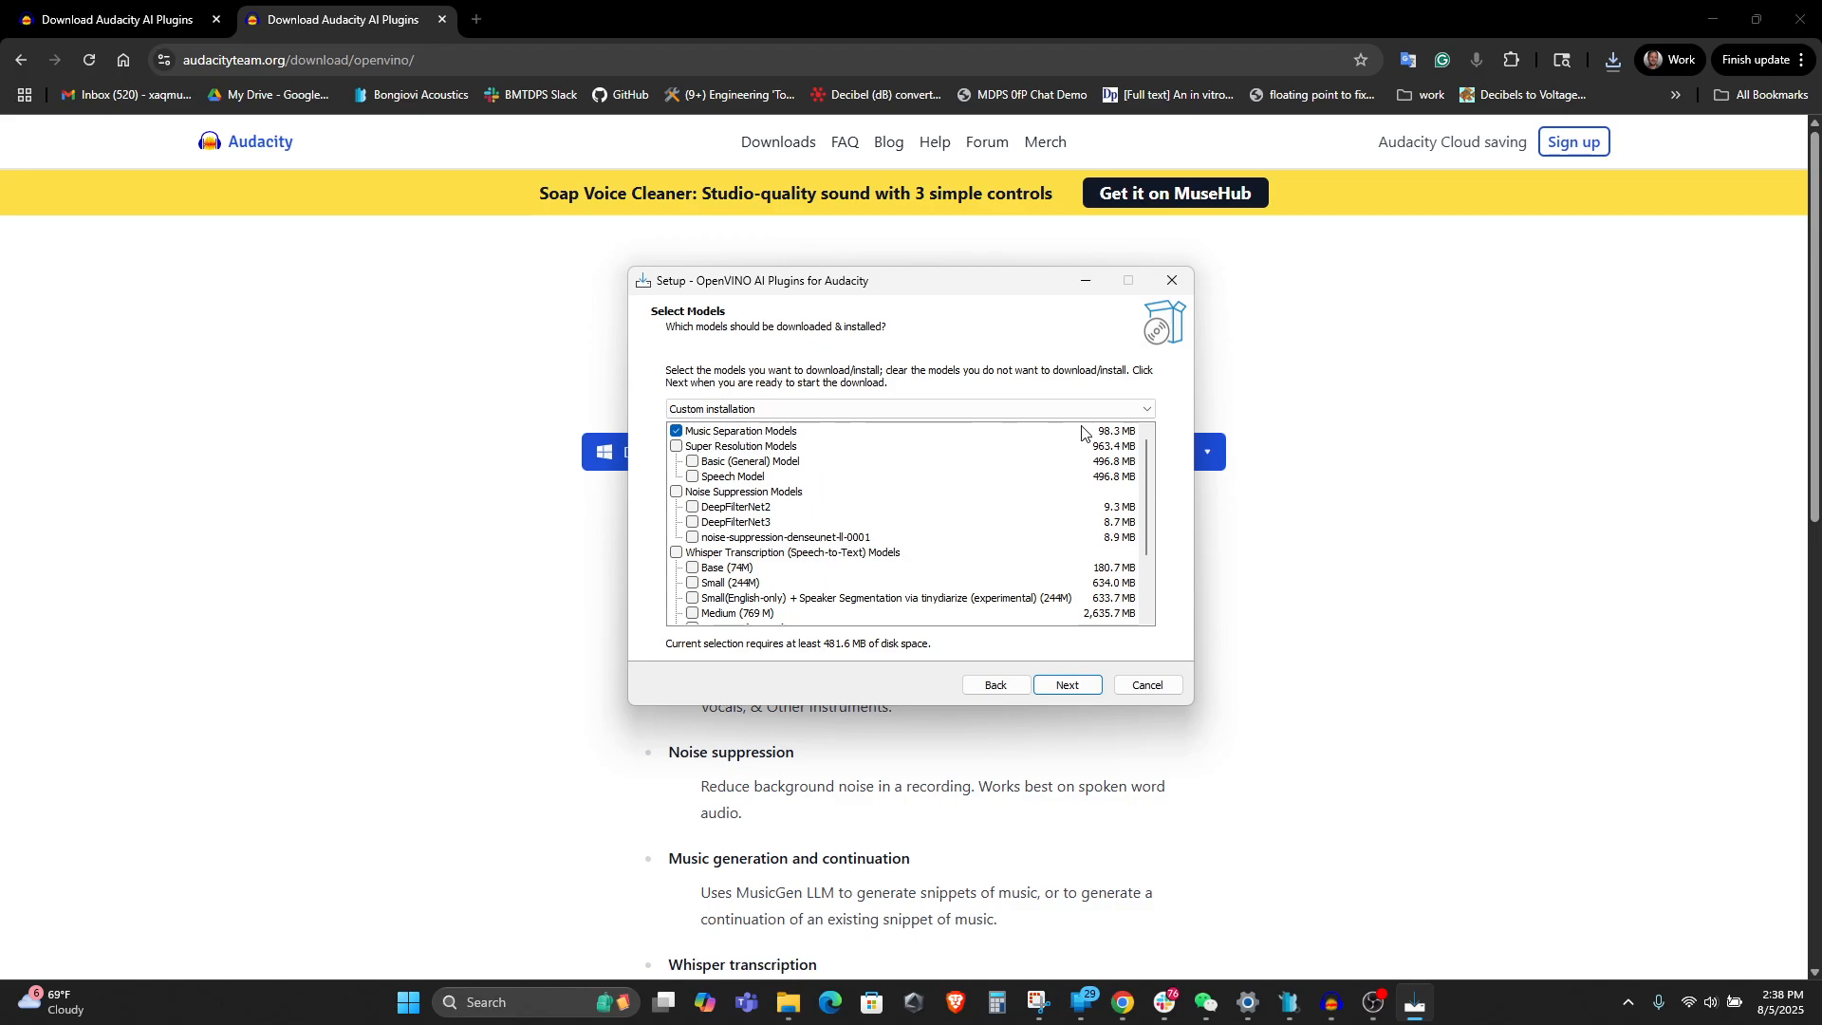
click(1076, 685)
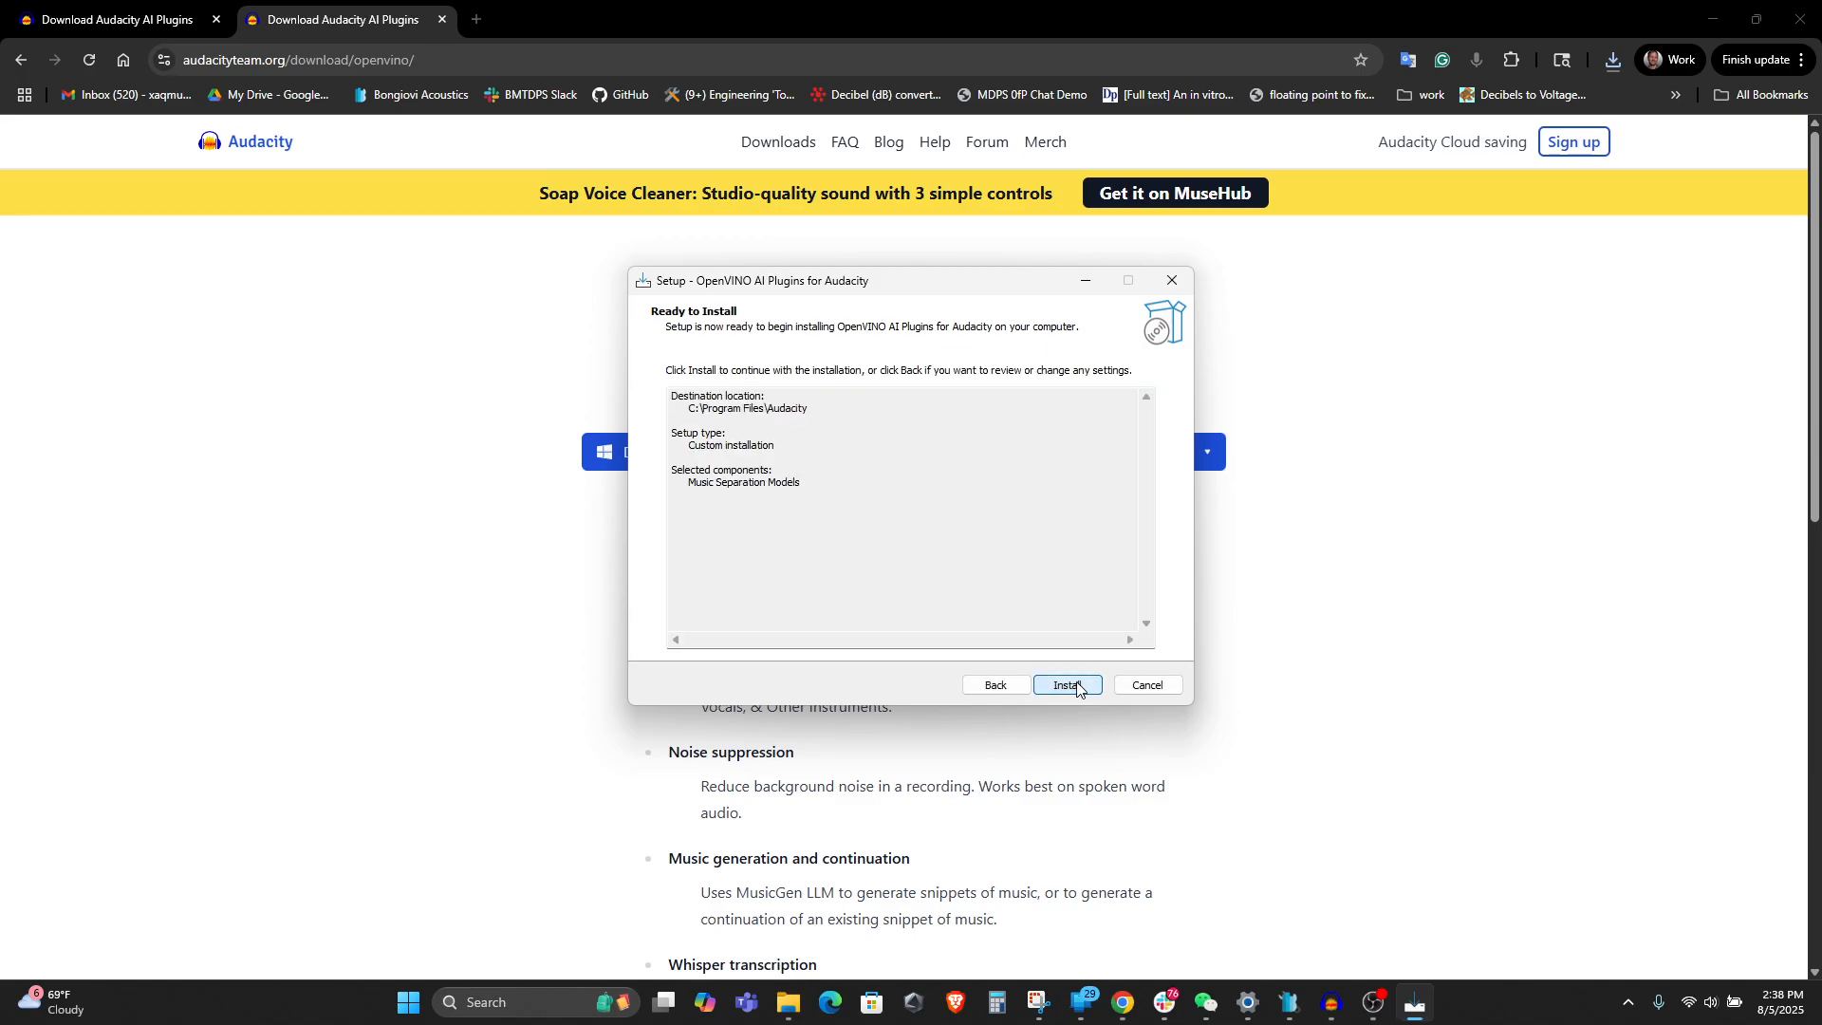
click(1076, 685)
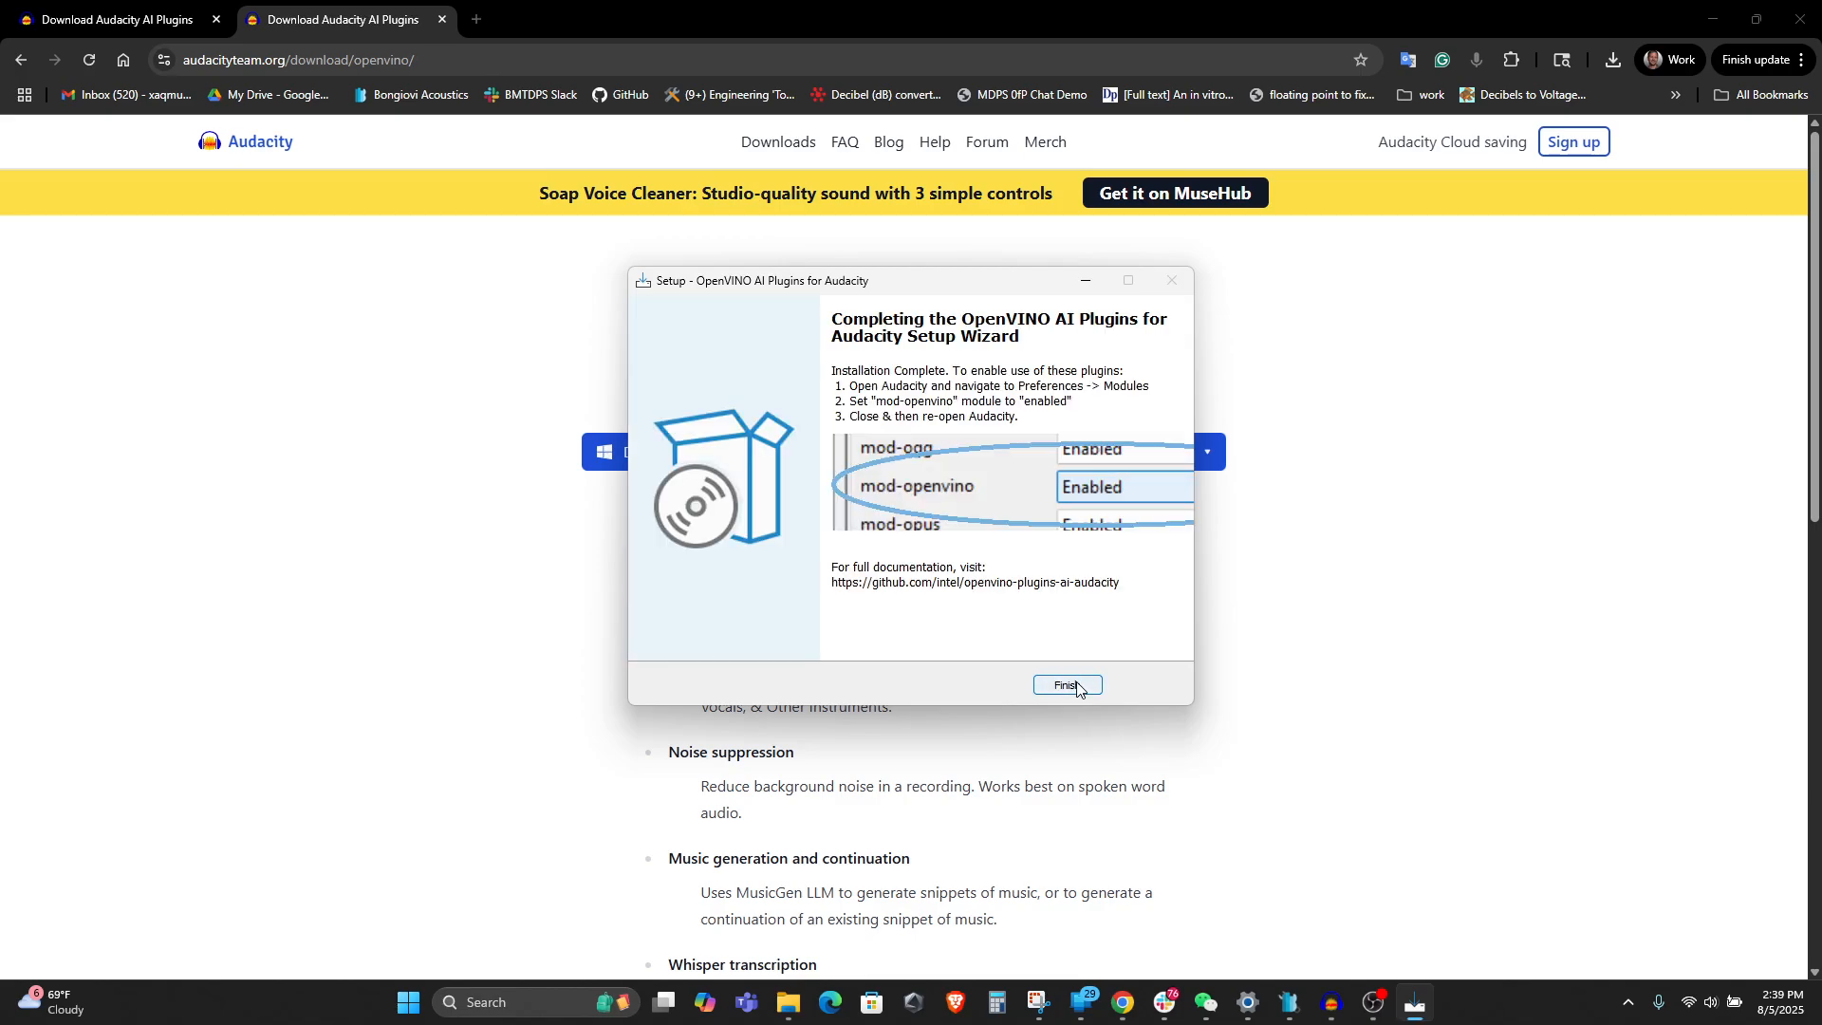
click(1077, 688)
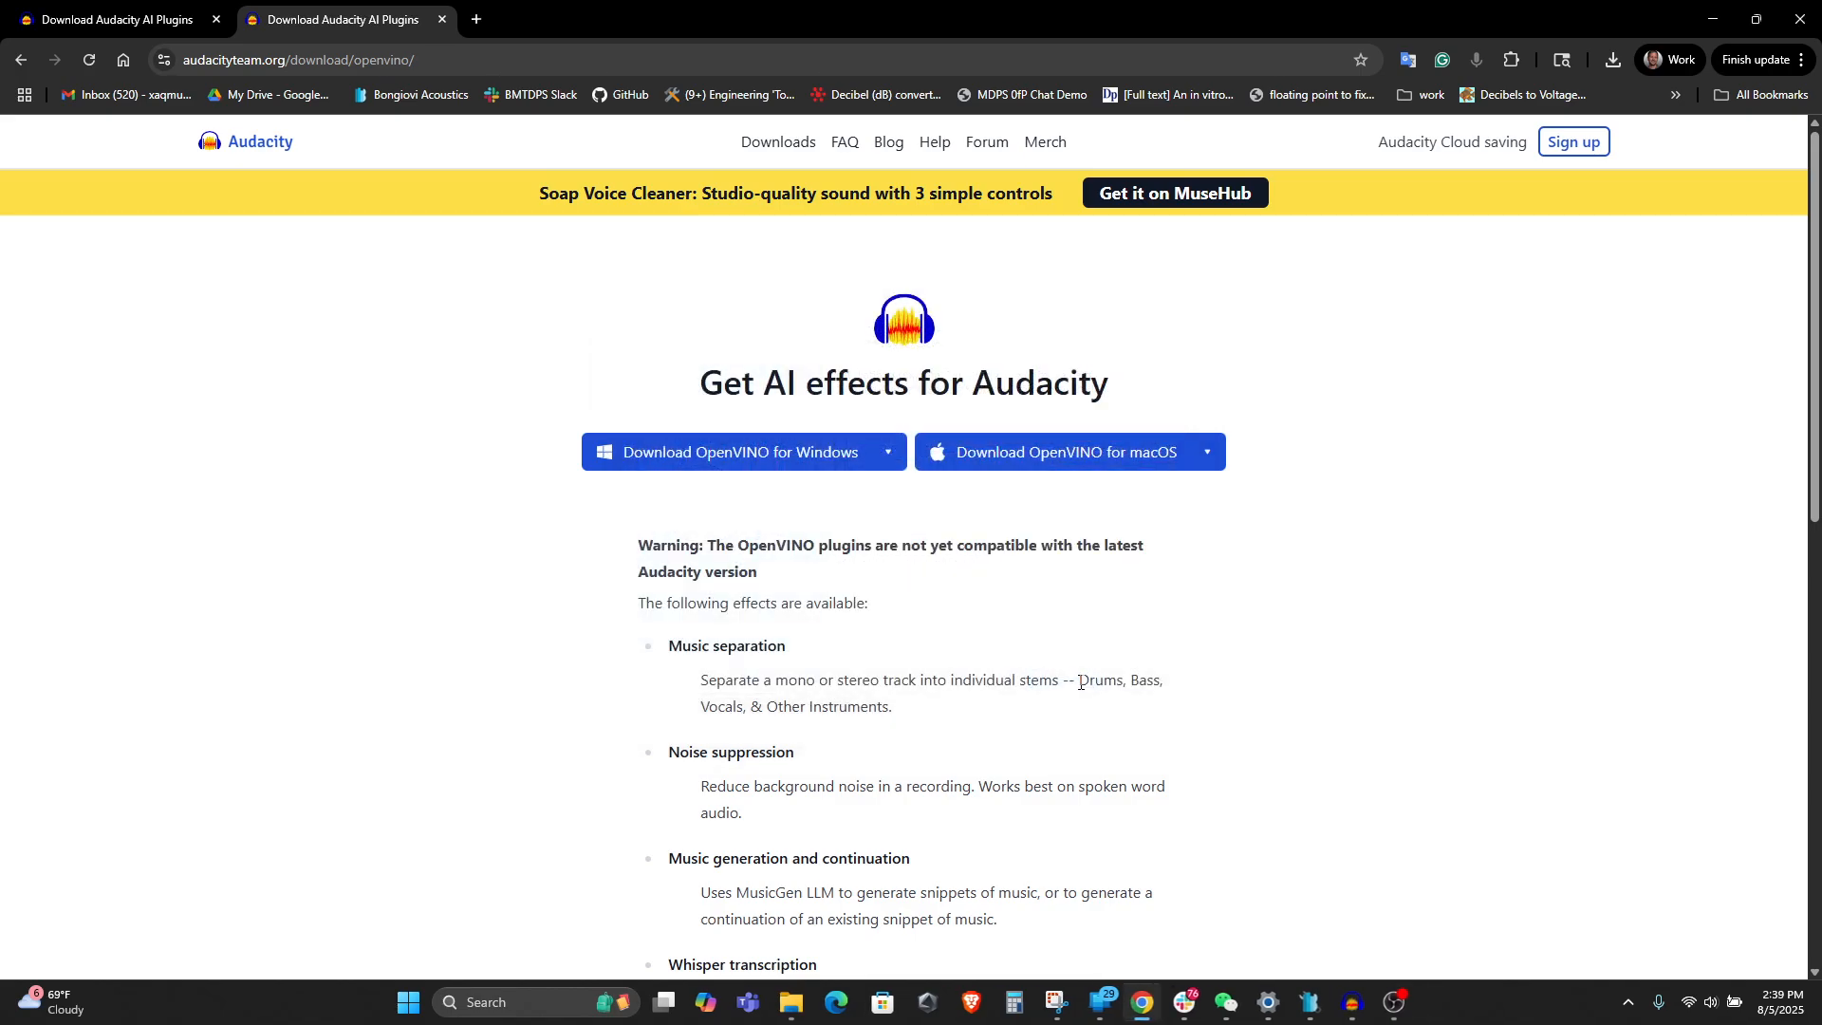
- Return to Audacity, dismiss the Get Effects window, and restart the program without saving the open project
click(1711, 21)
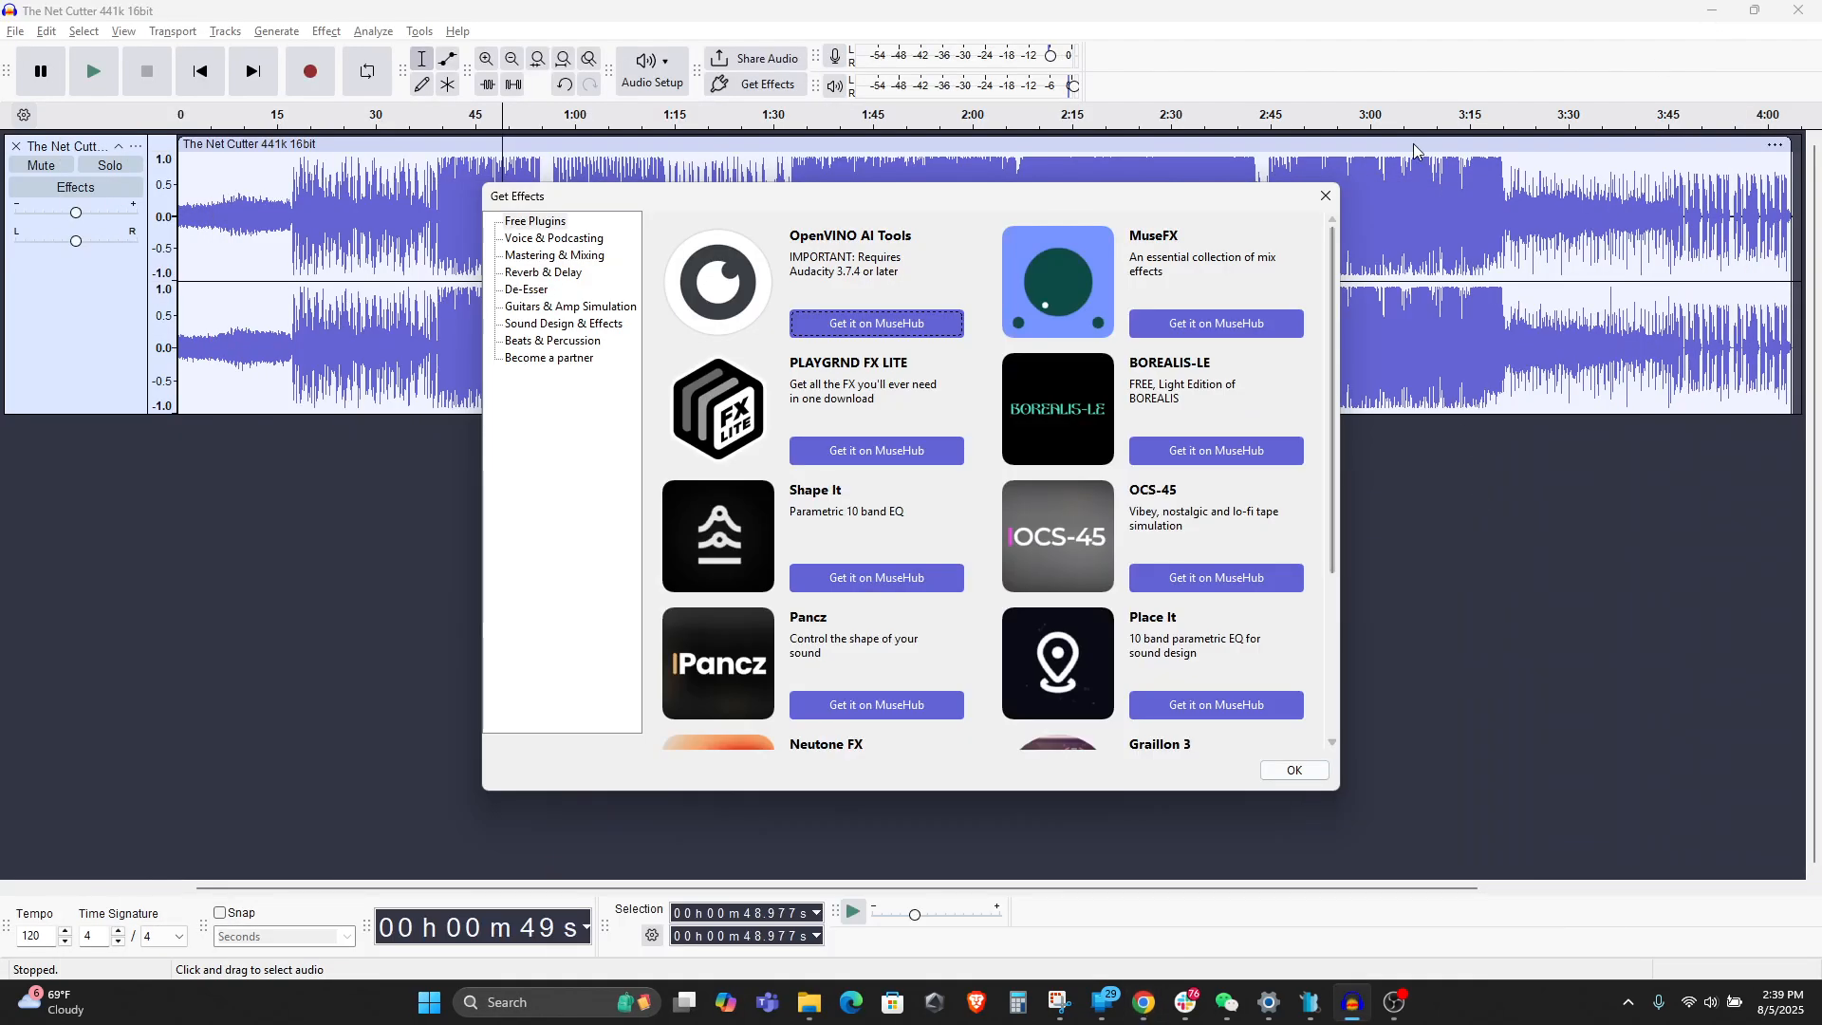
click(1325, 196)
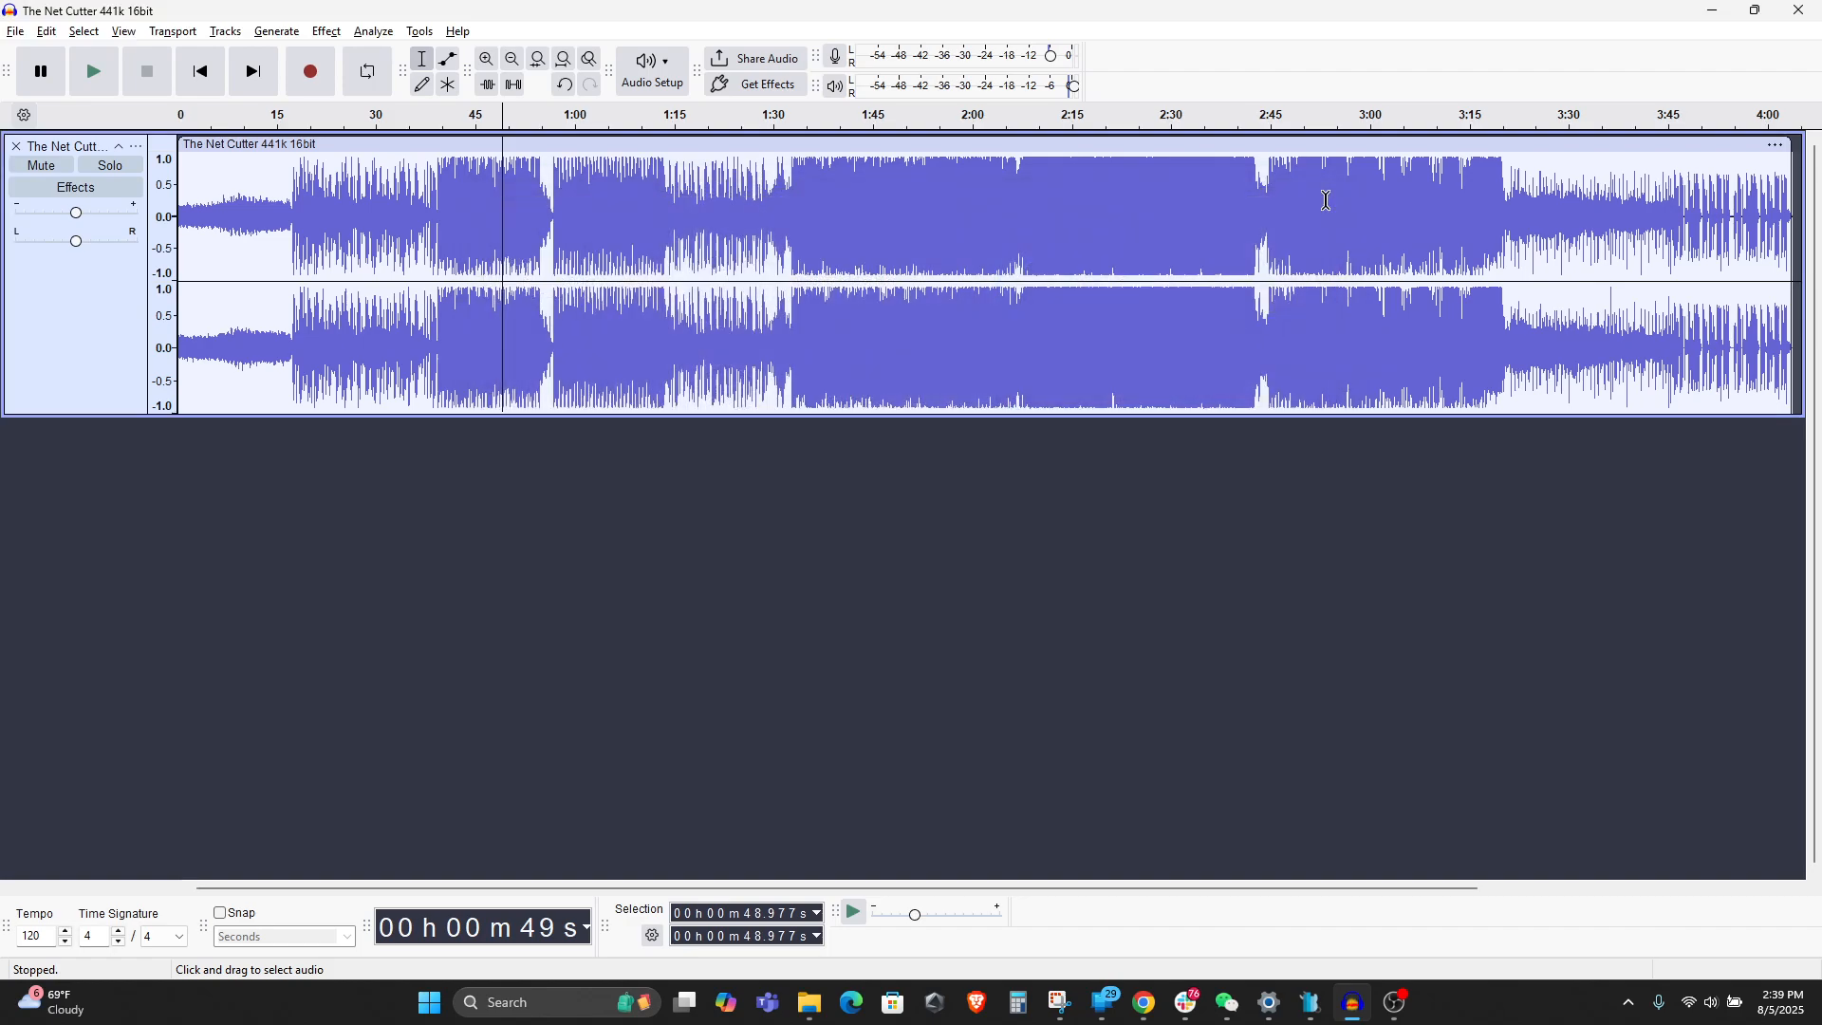
click(1230, 527)
click(852, 405)
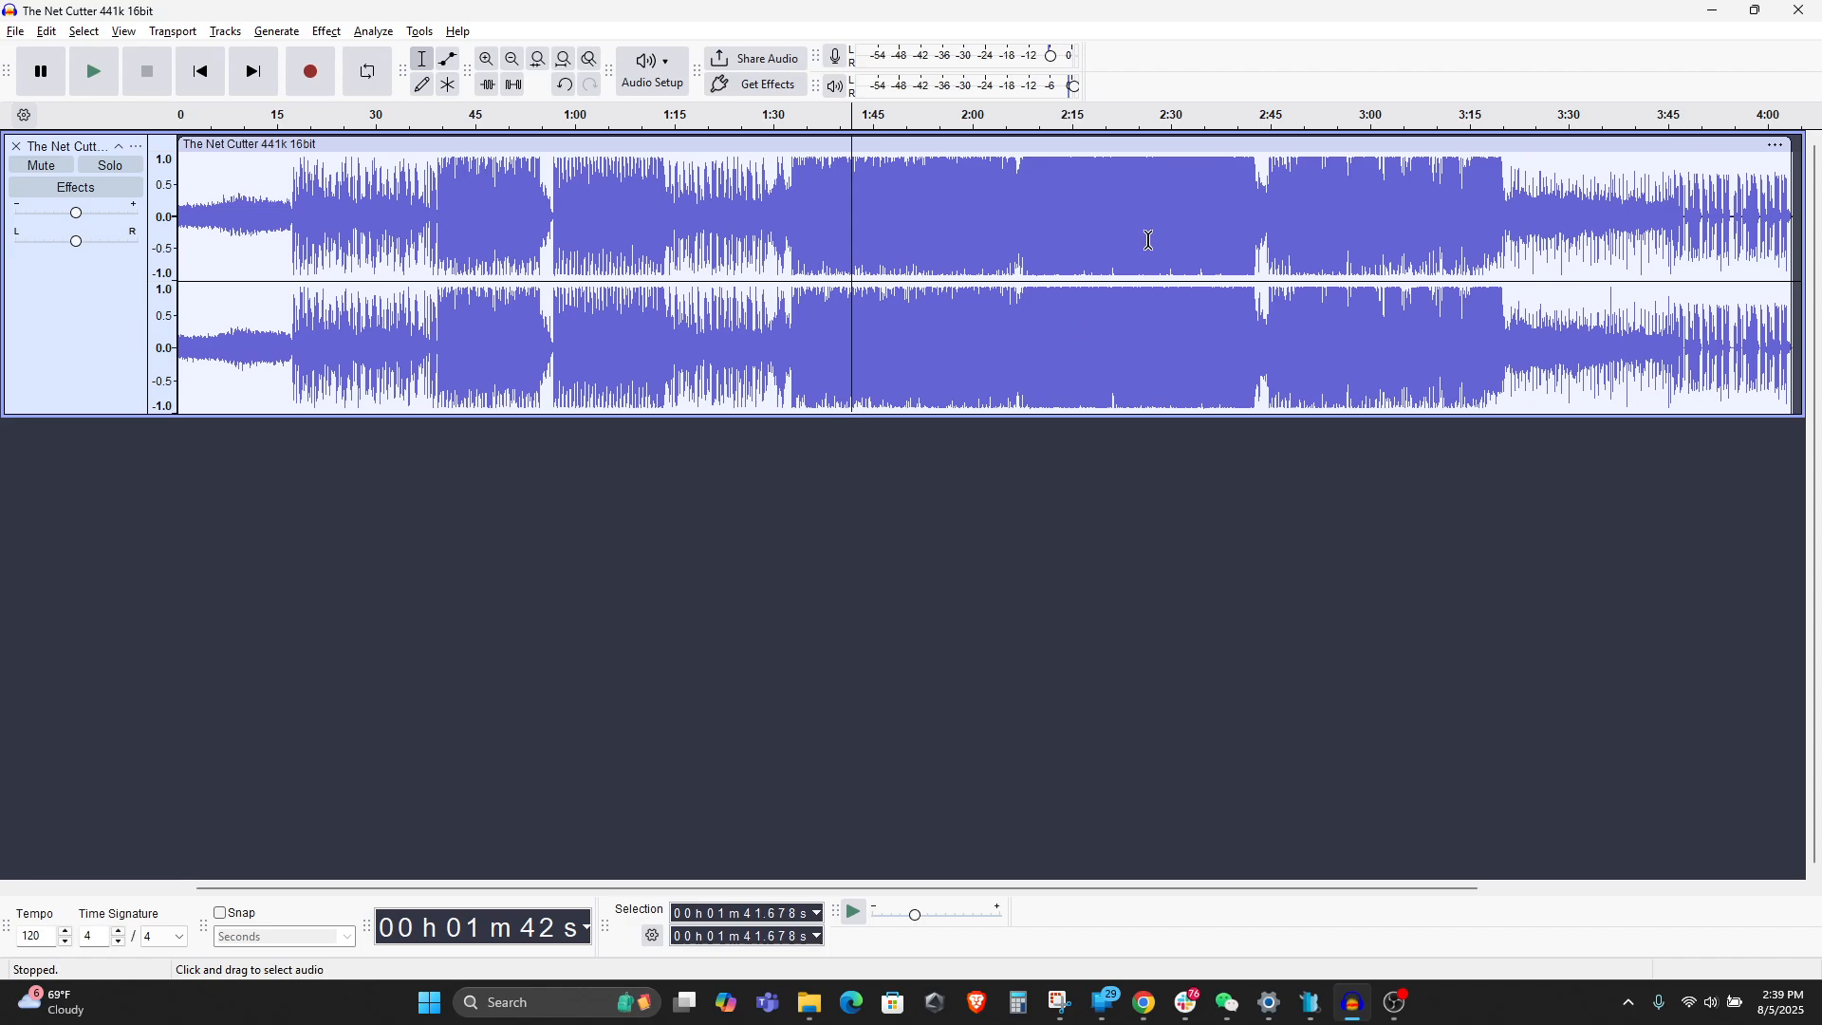
click(1801, 11)
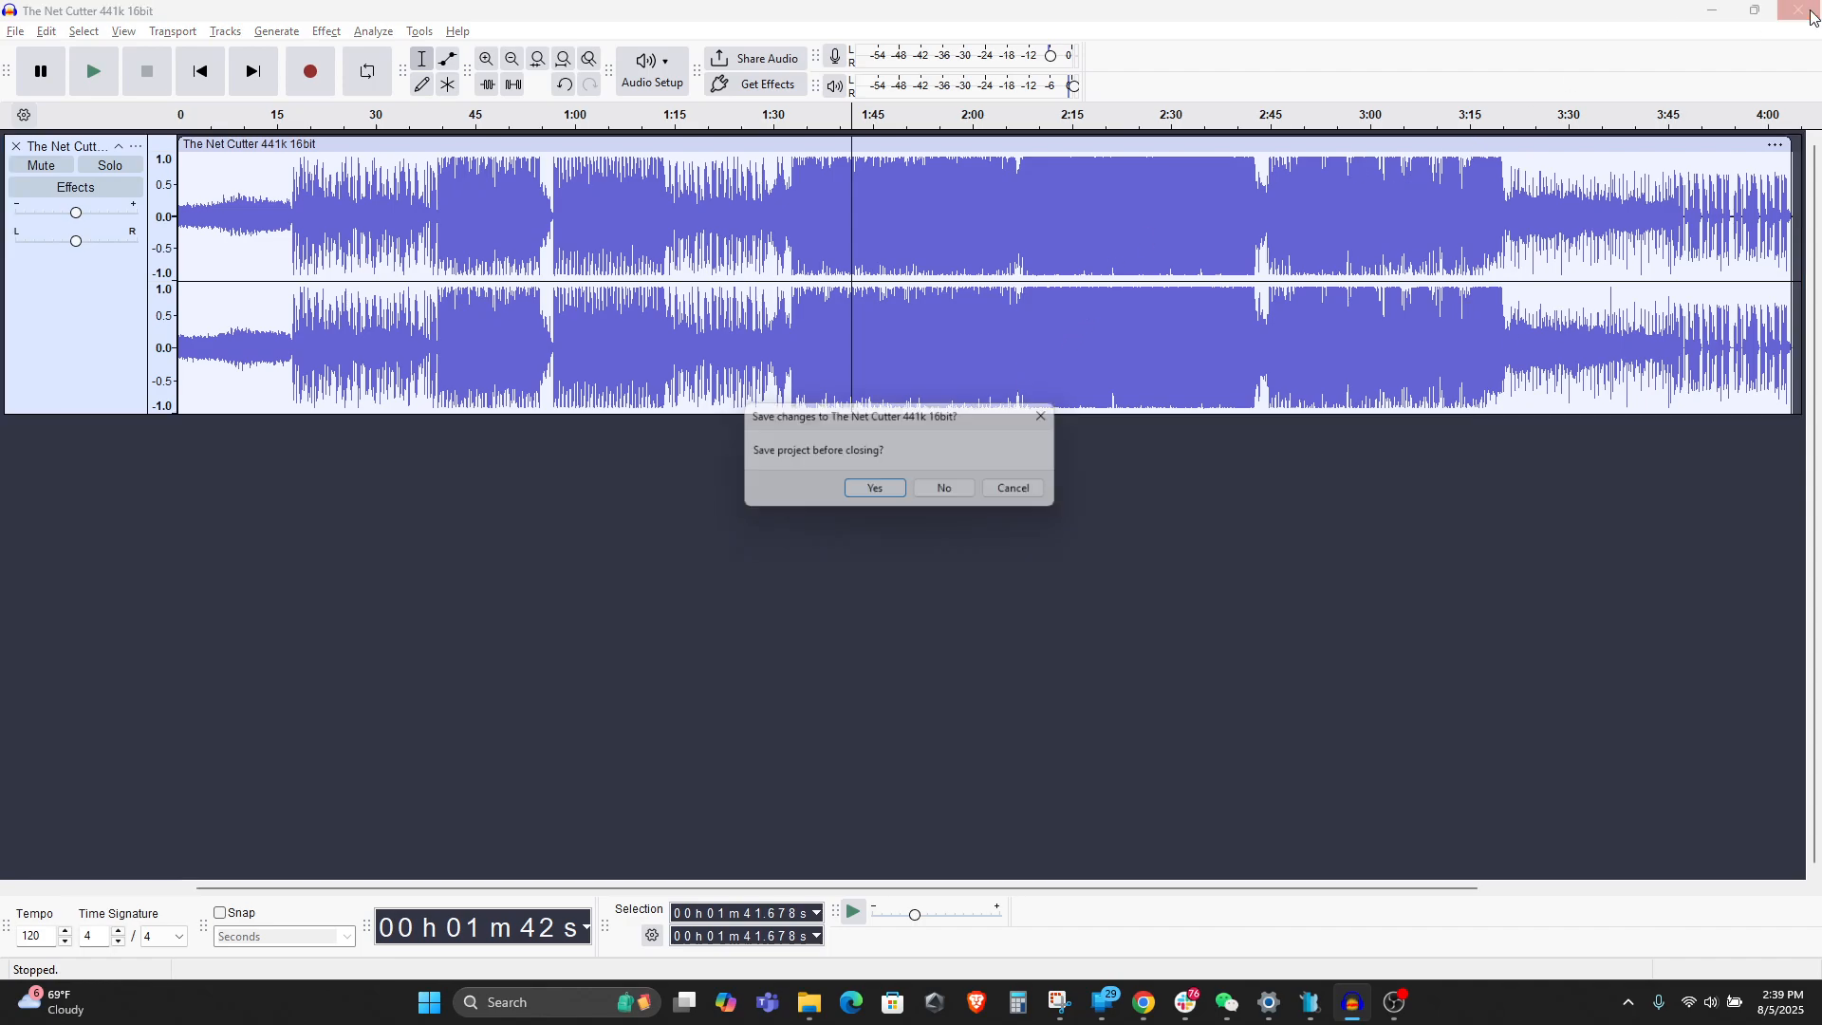
click(950, 492)
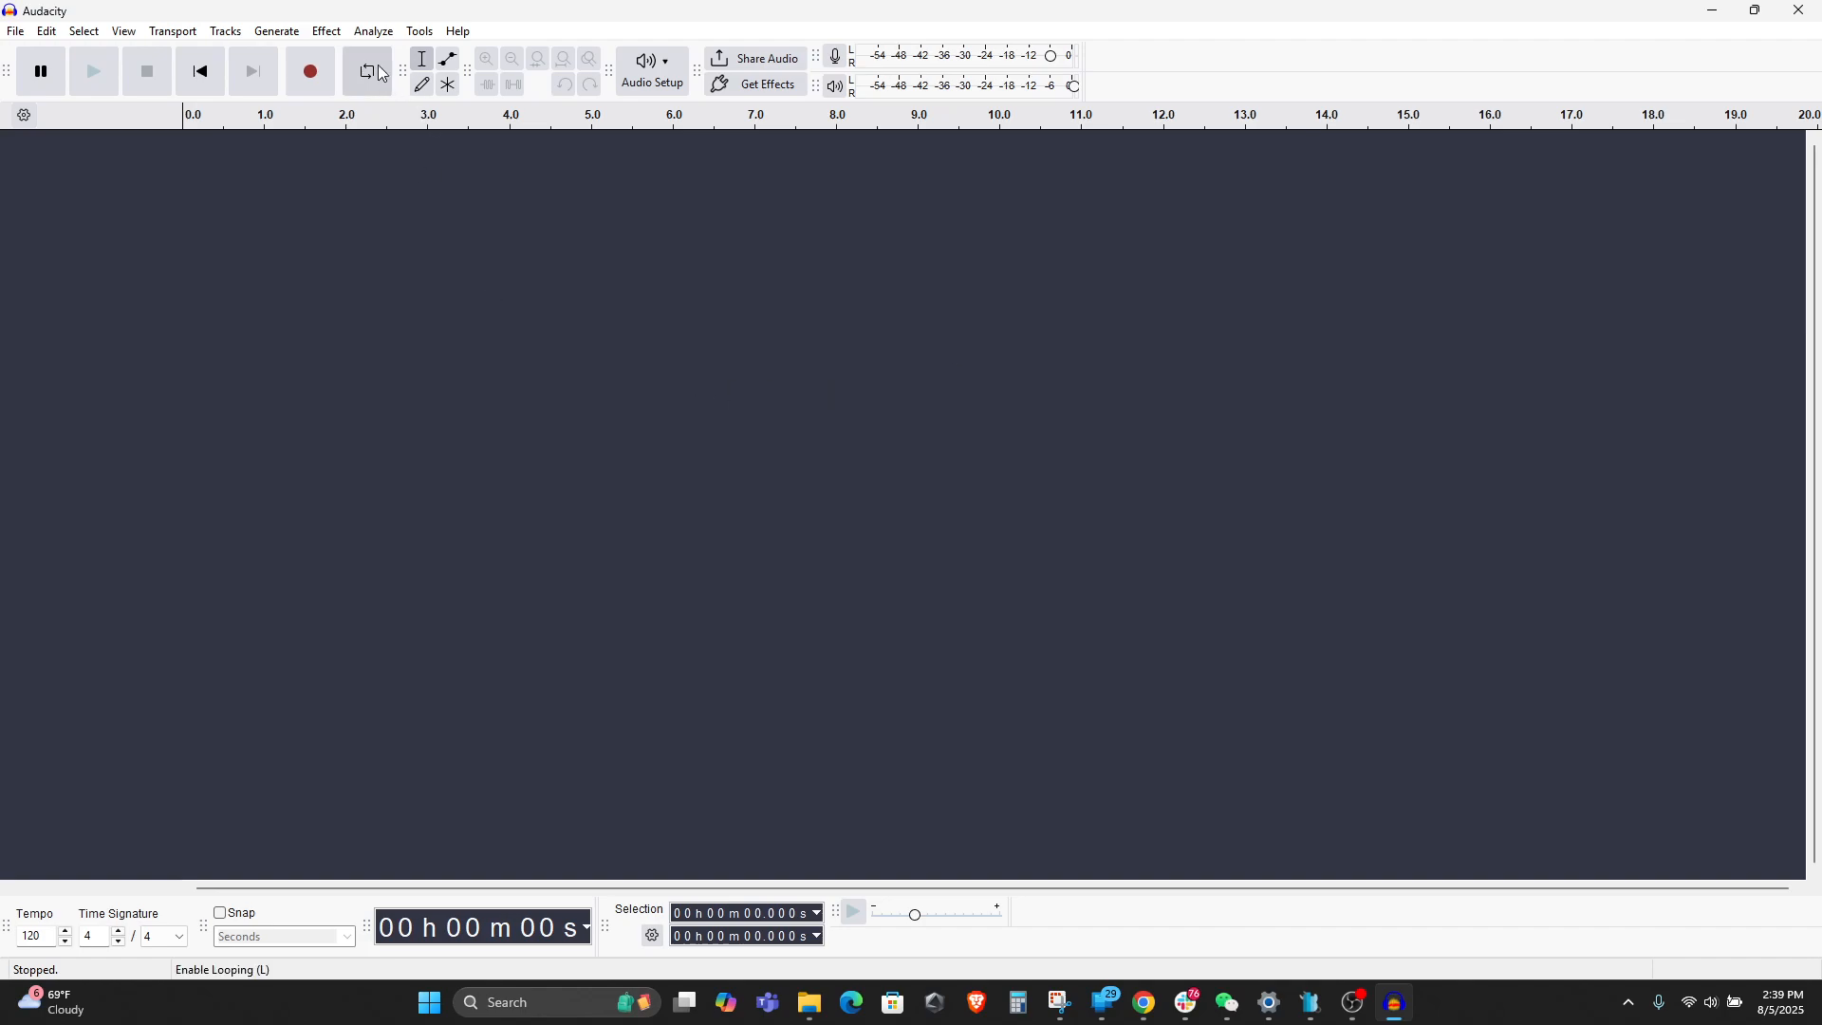
- Check the effects for the OpenVINO AI Effects group and open the Modules preferences
click(328, 33)
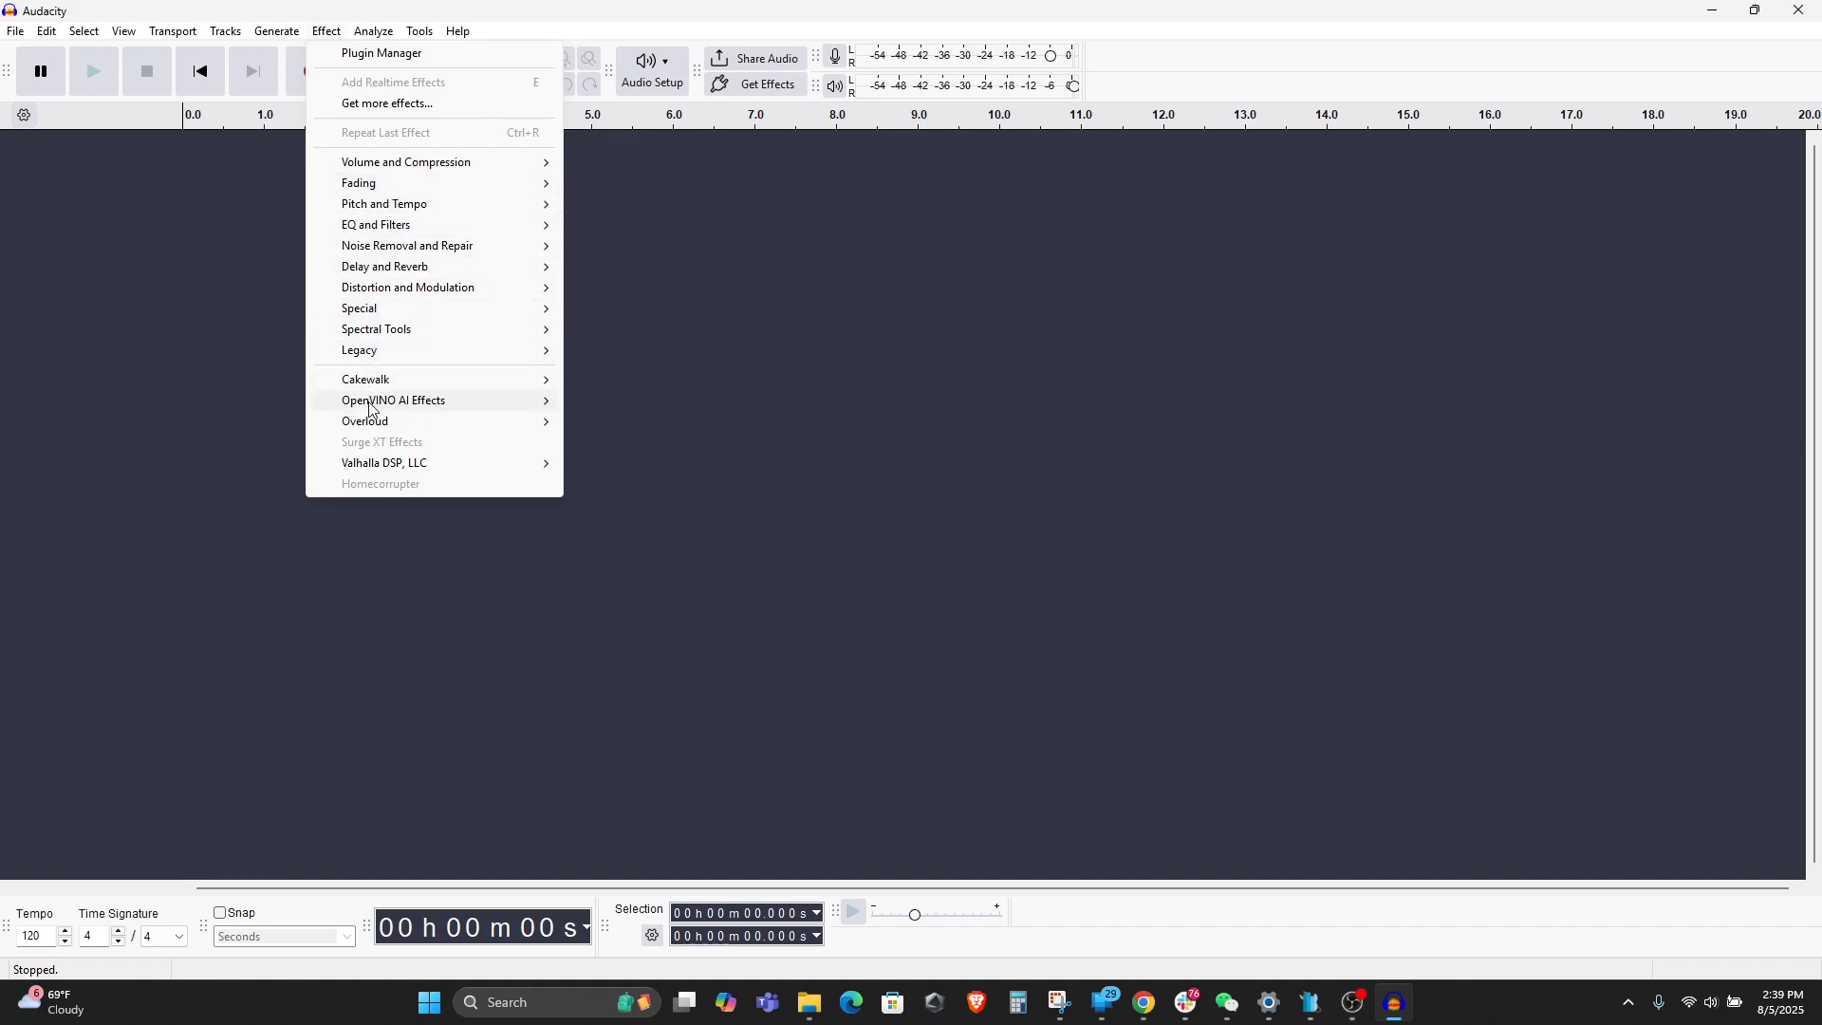
mouse_move(380, 408)
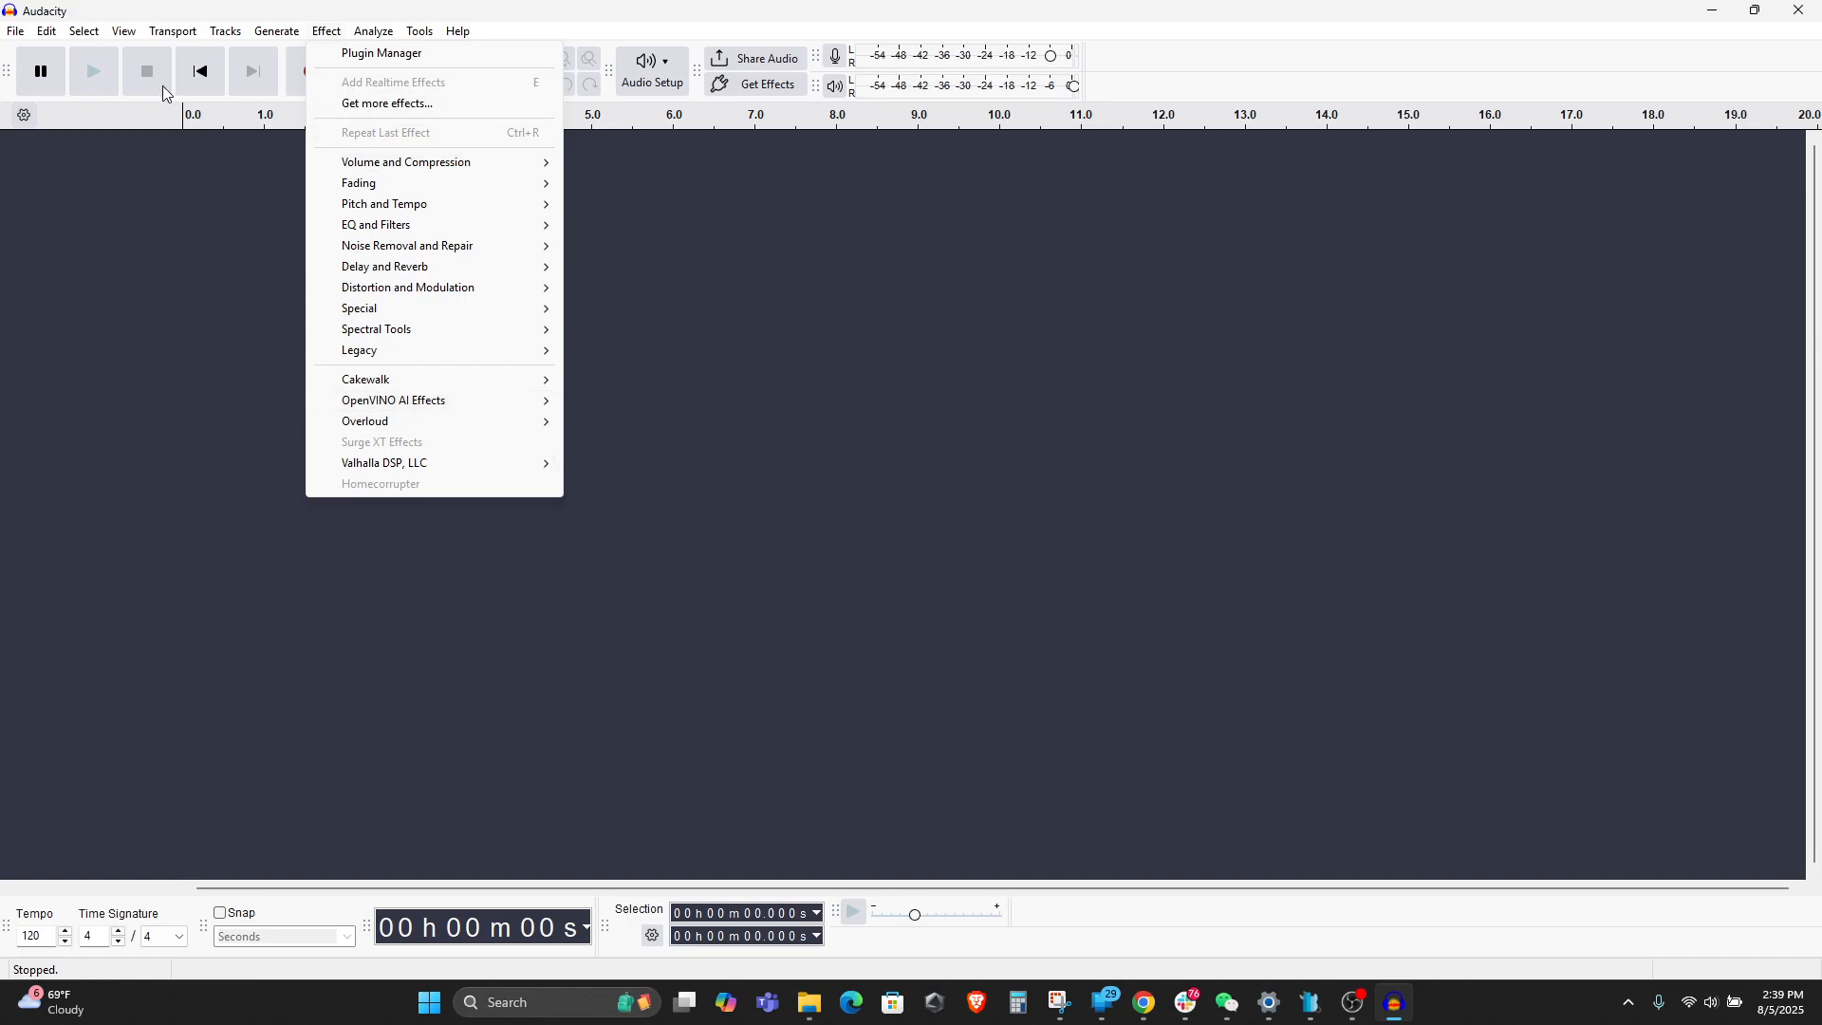
click(44, 33)
click(43, 33)
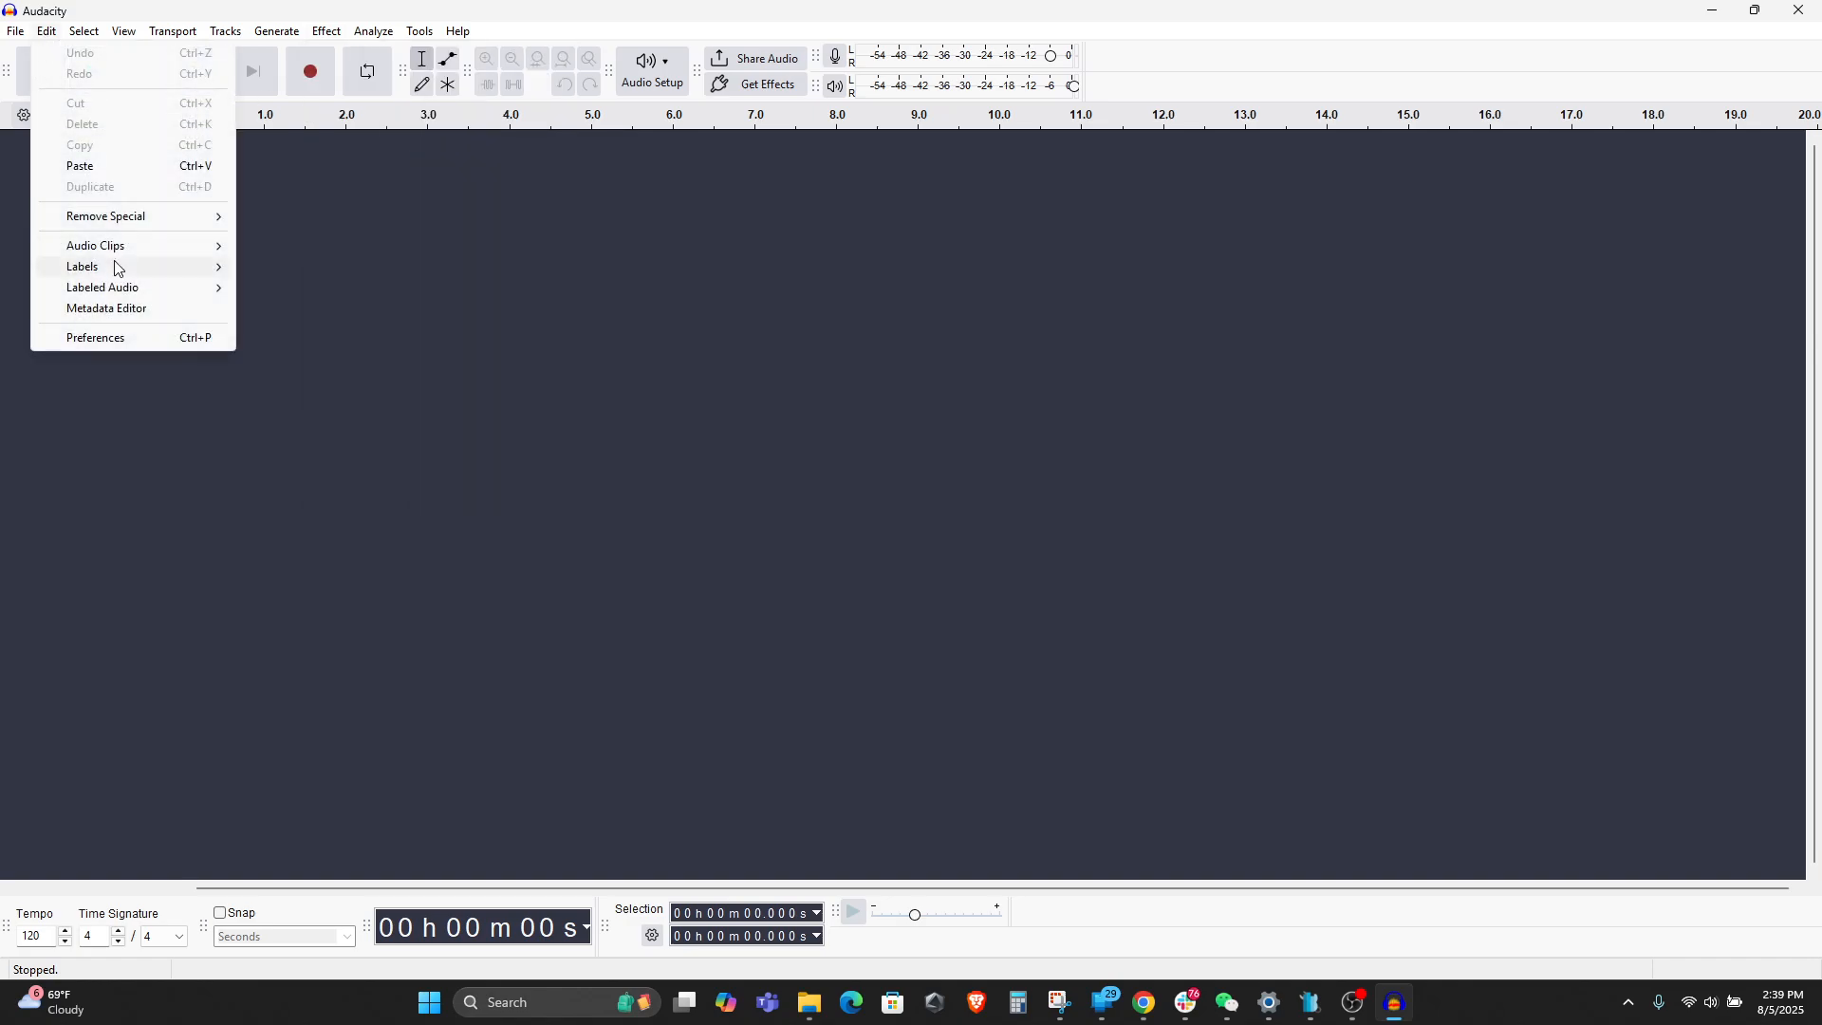
click(142, 338)
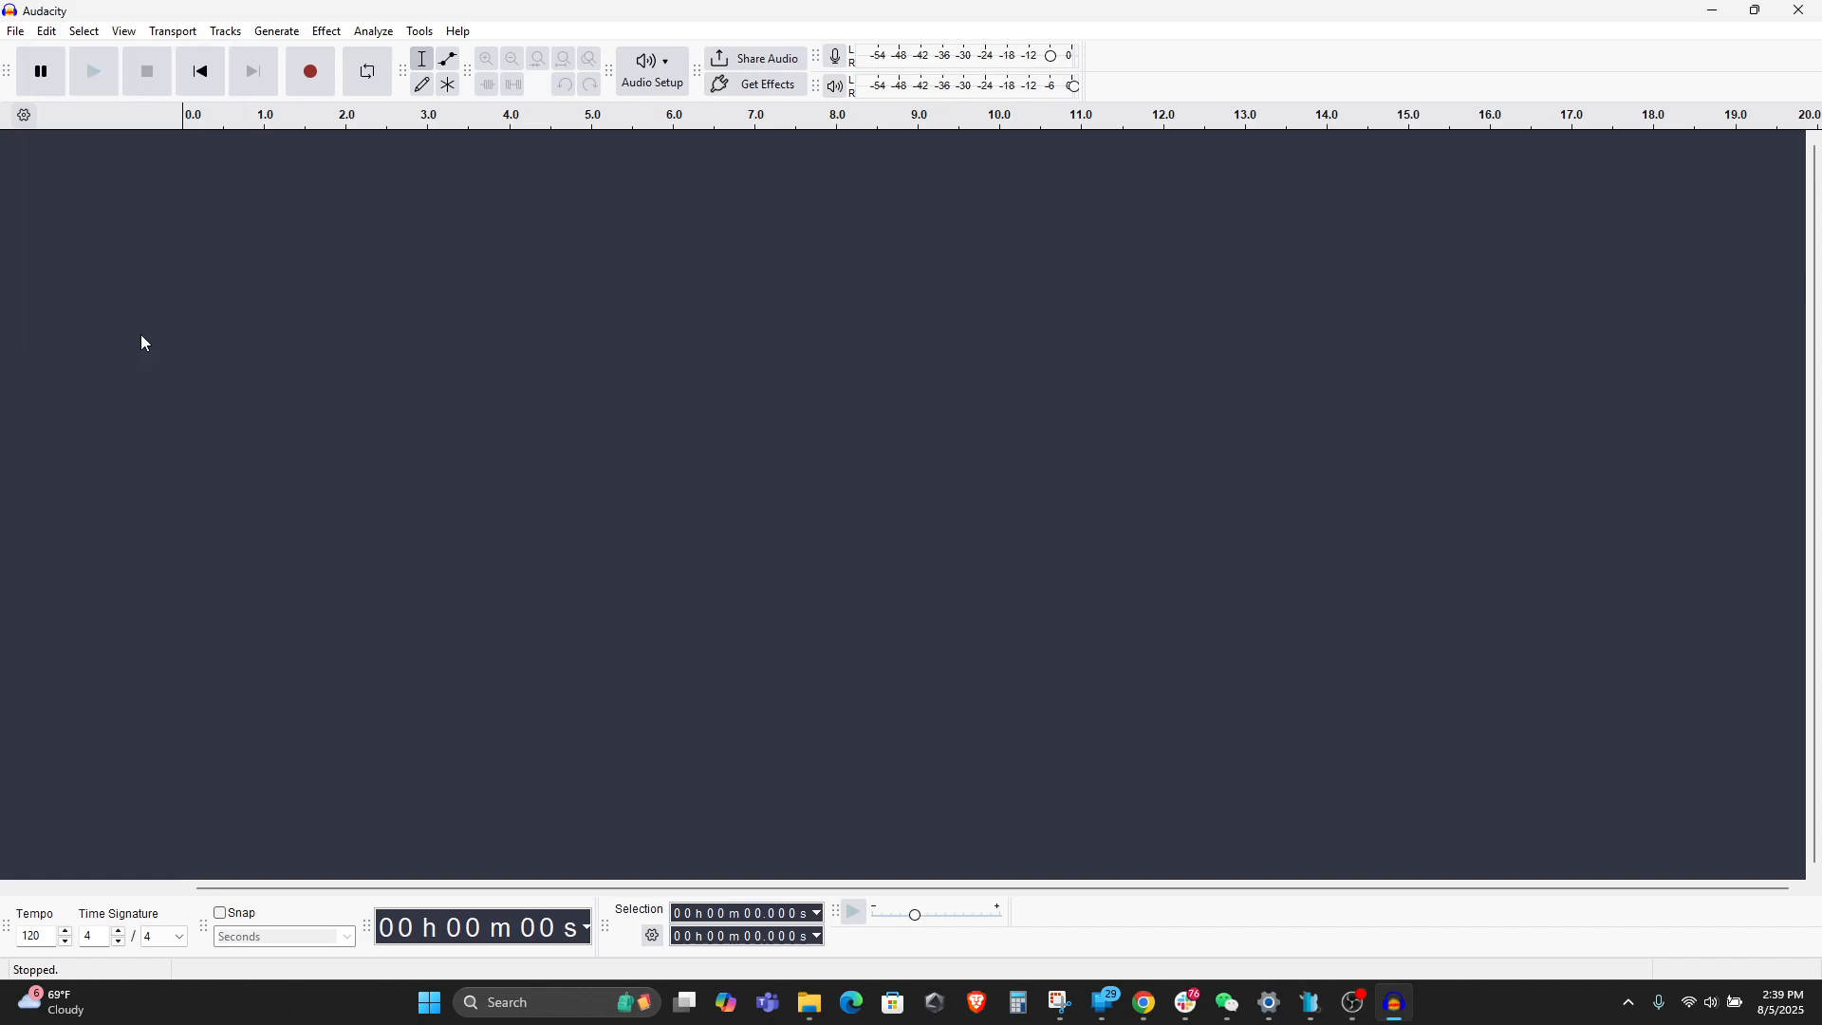
click(626, 503)
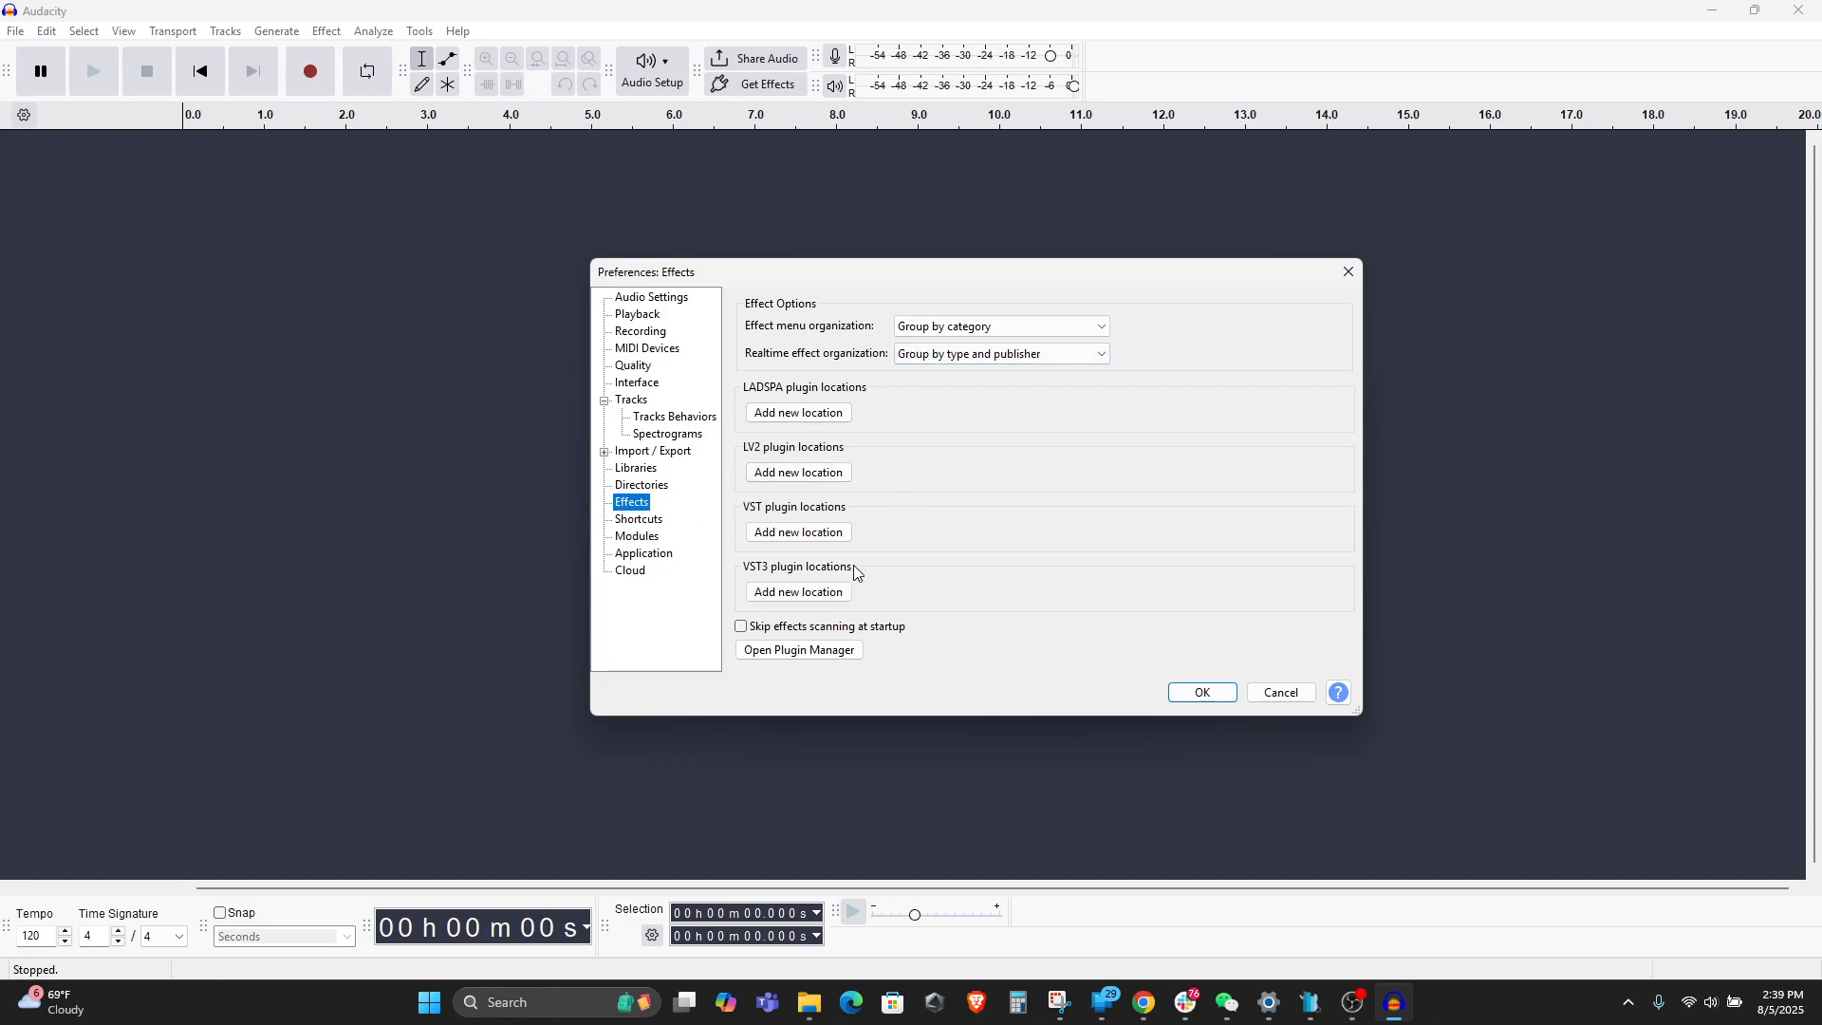
click(653, 538)
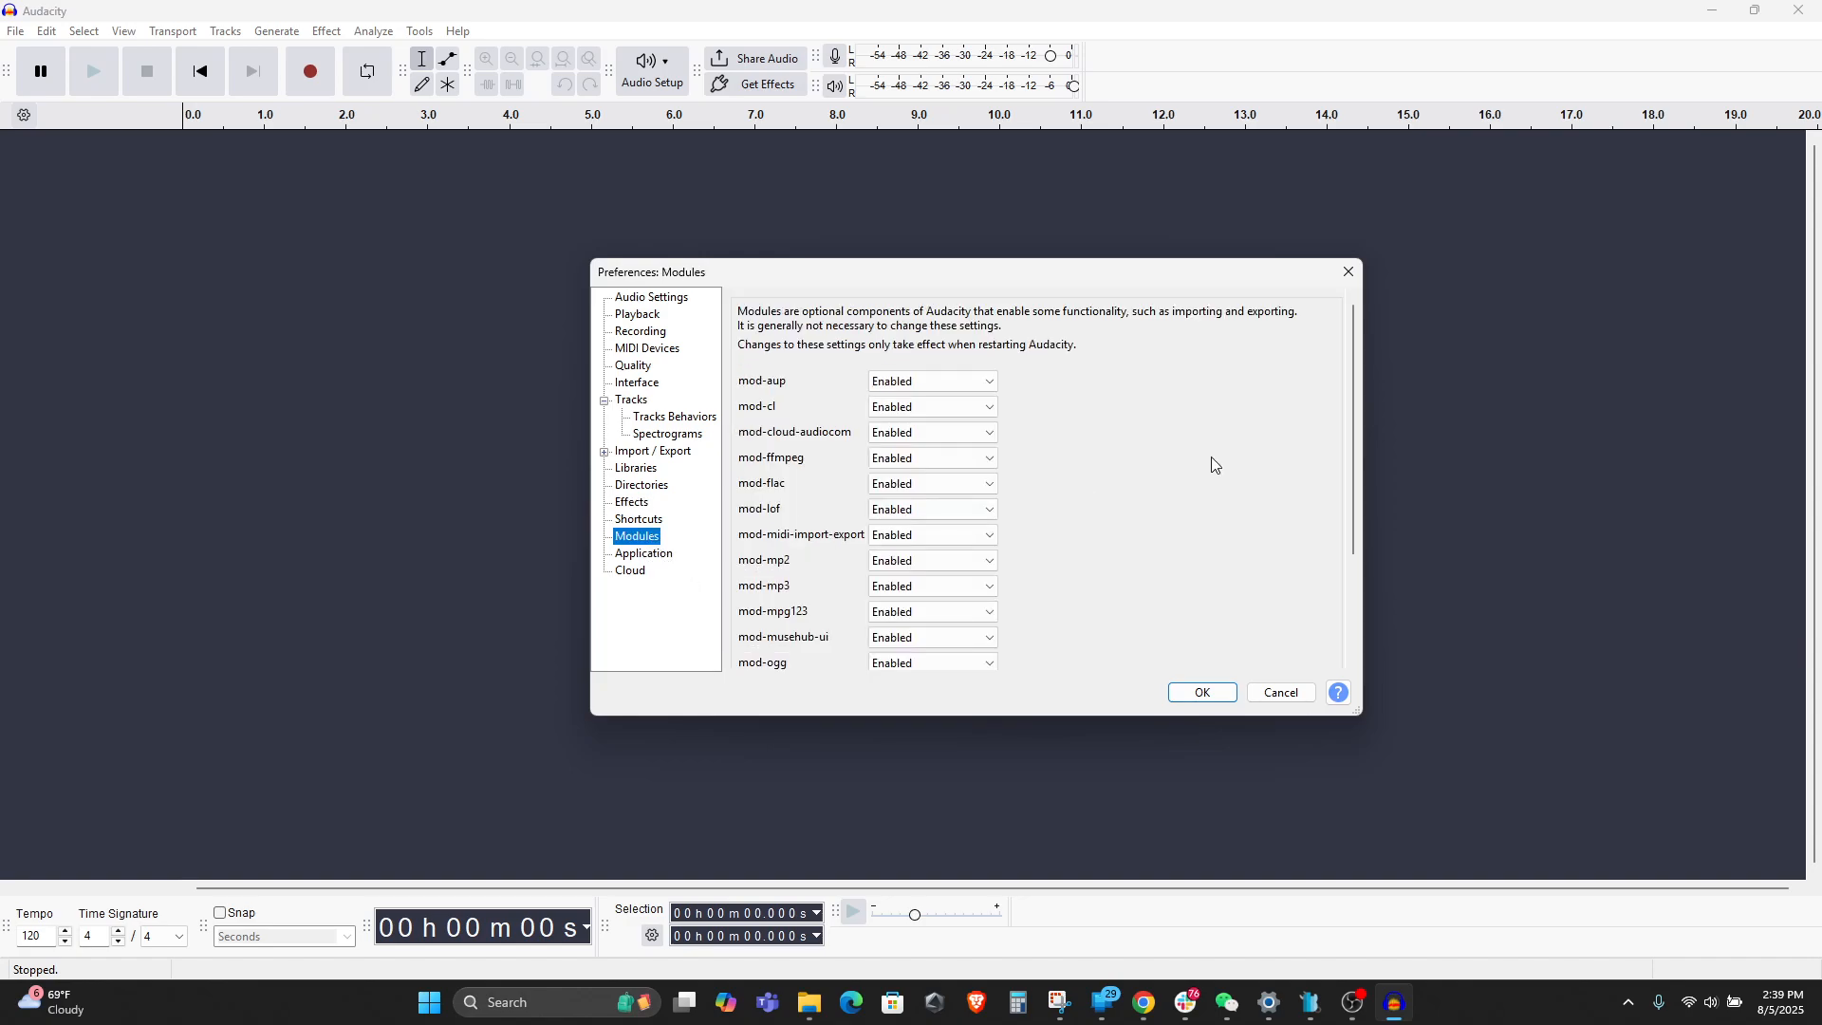
- Find the mod-openvino module in the preferences and set it to Enabled
scroll(1211, 460, down, 3)
scroll(1158, 465, up, 3)
scroll(1085, 474, down, 2)
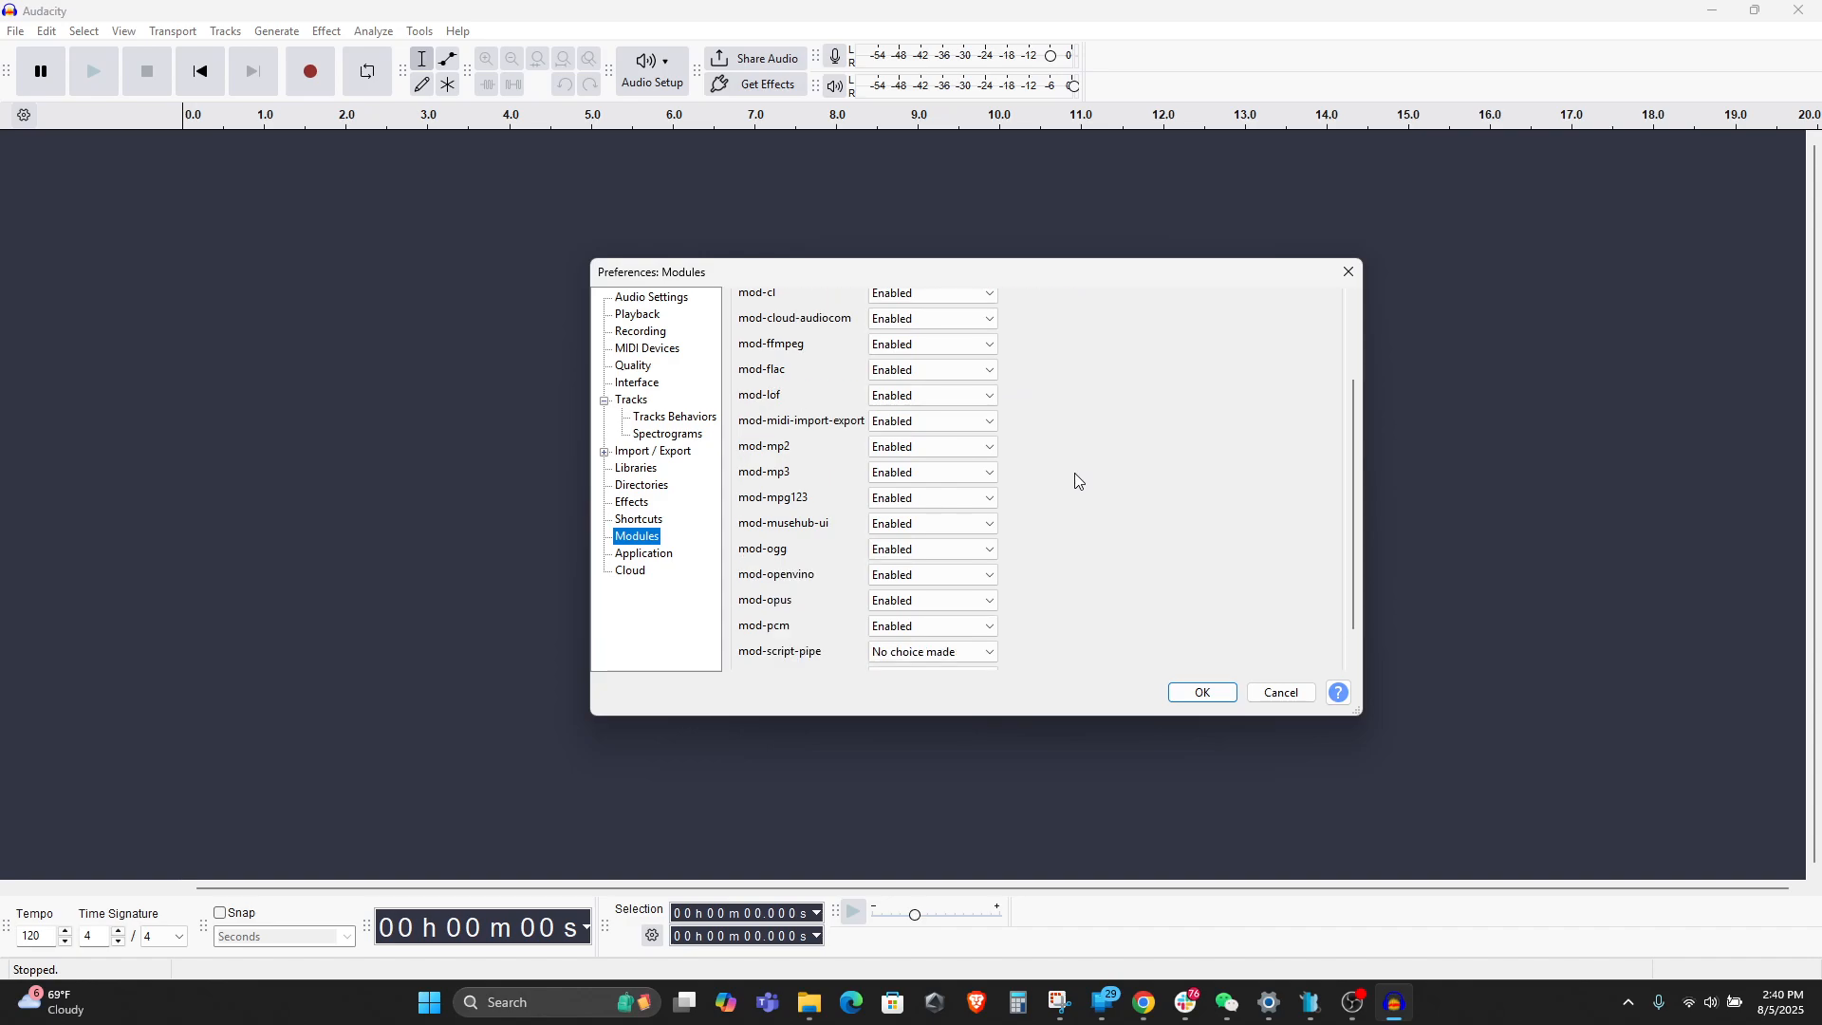
click(917, 577)
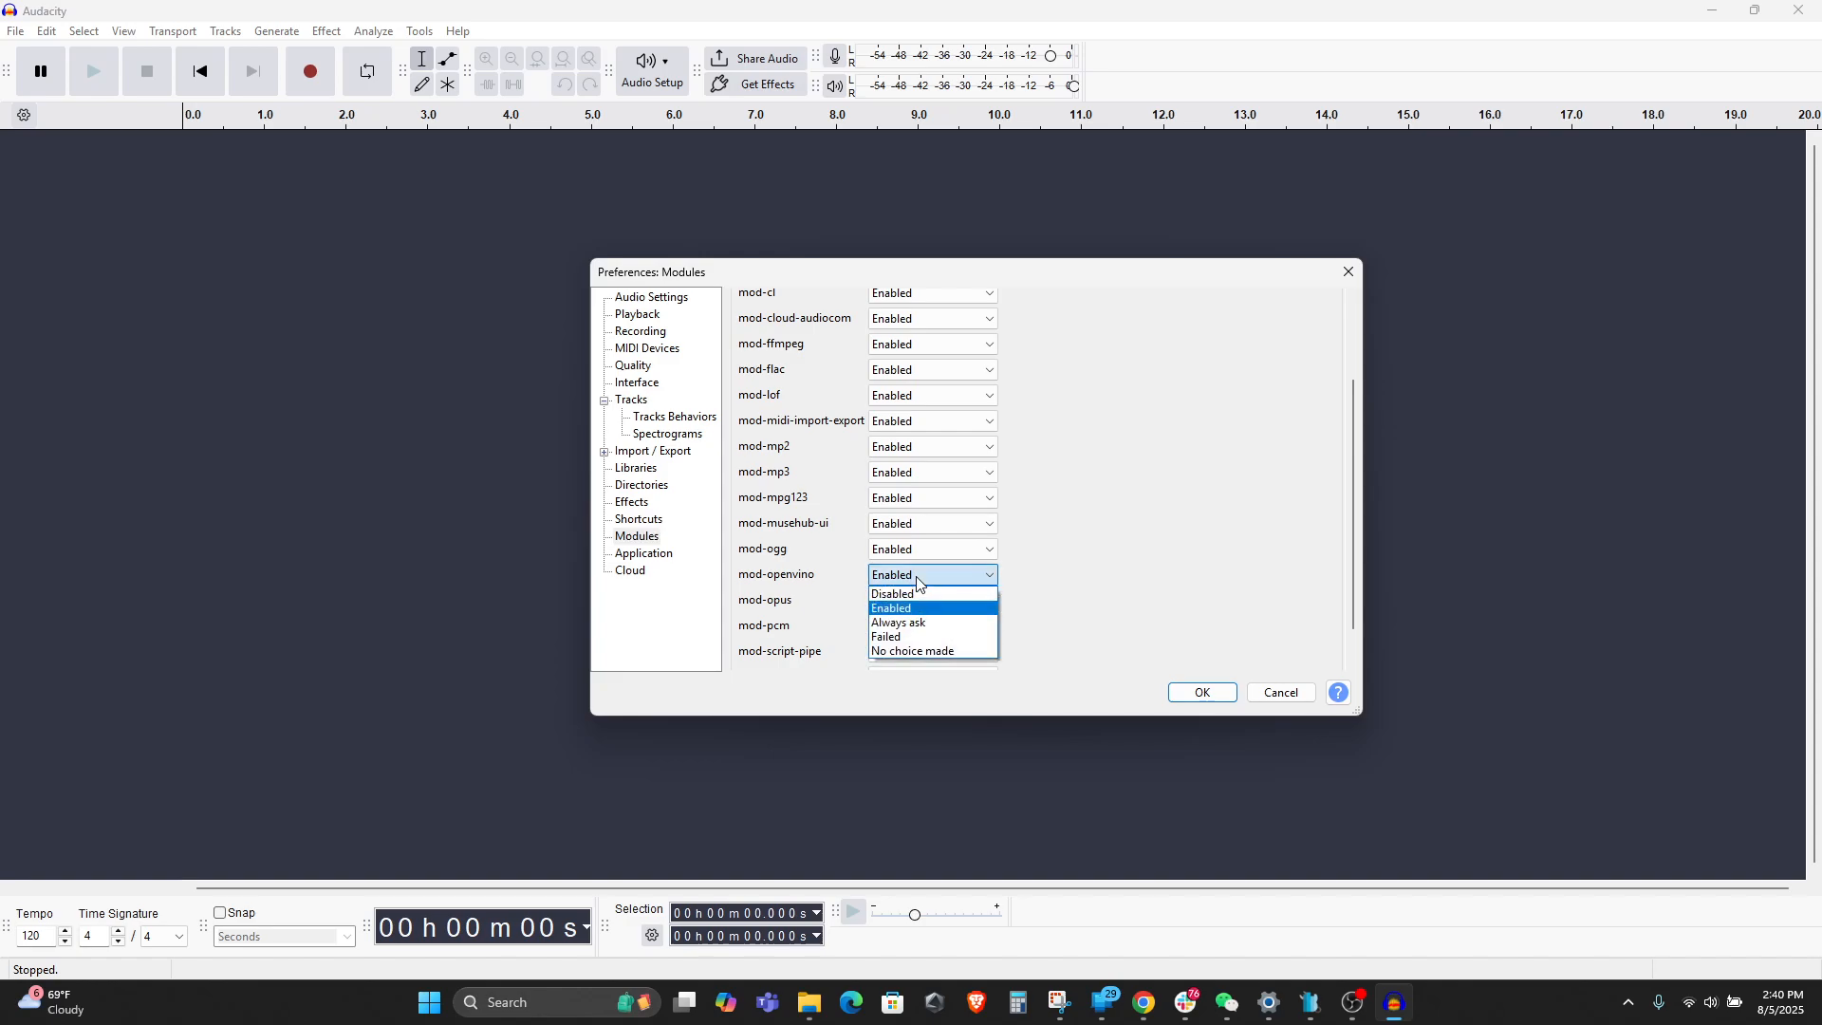
click(916, 608)
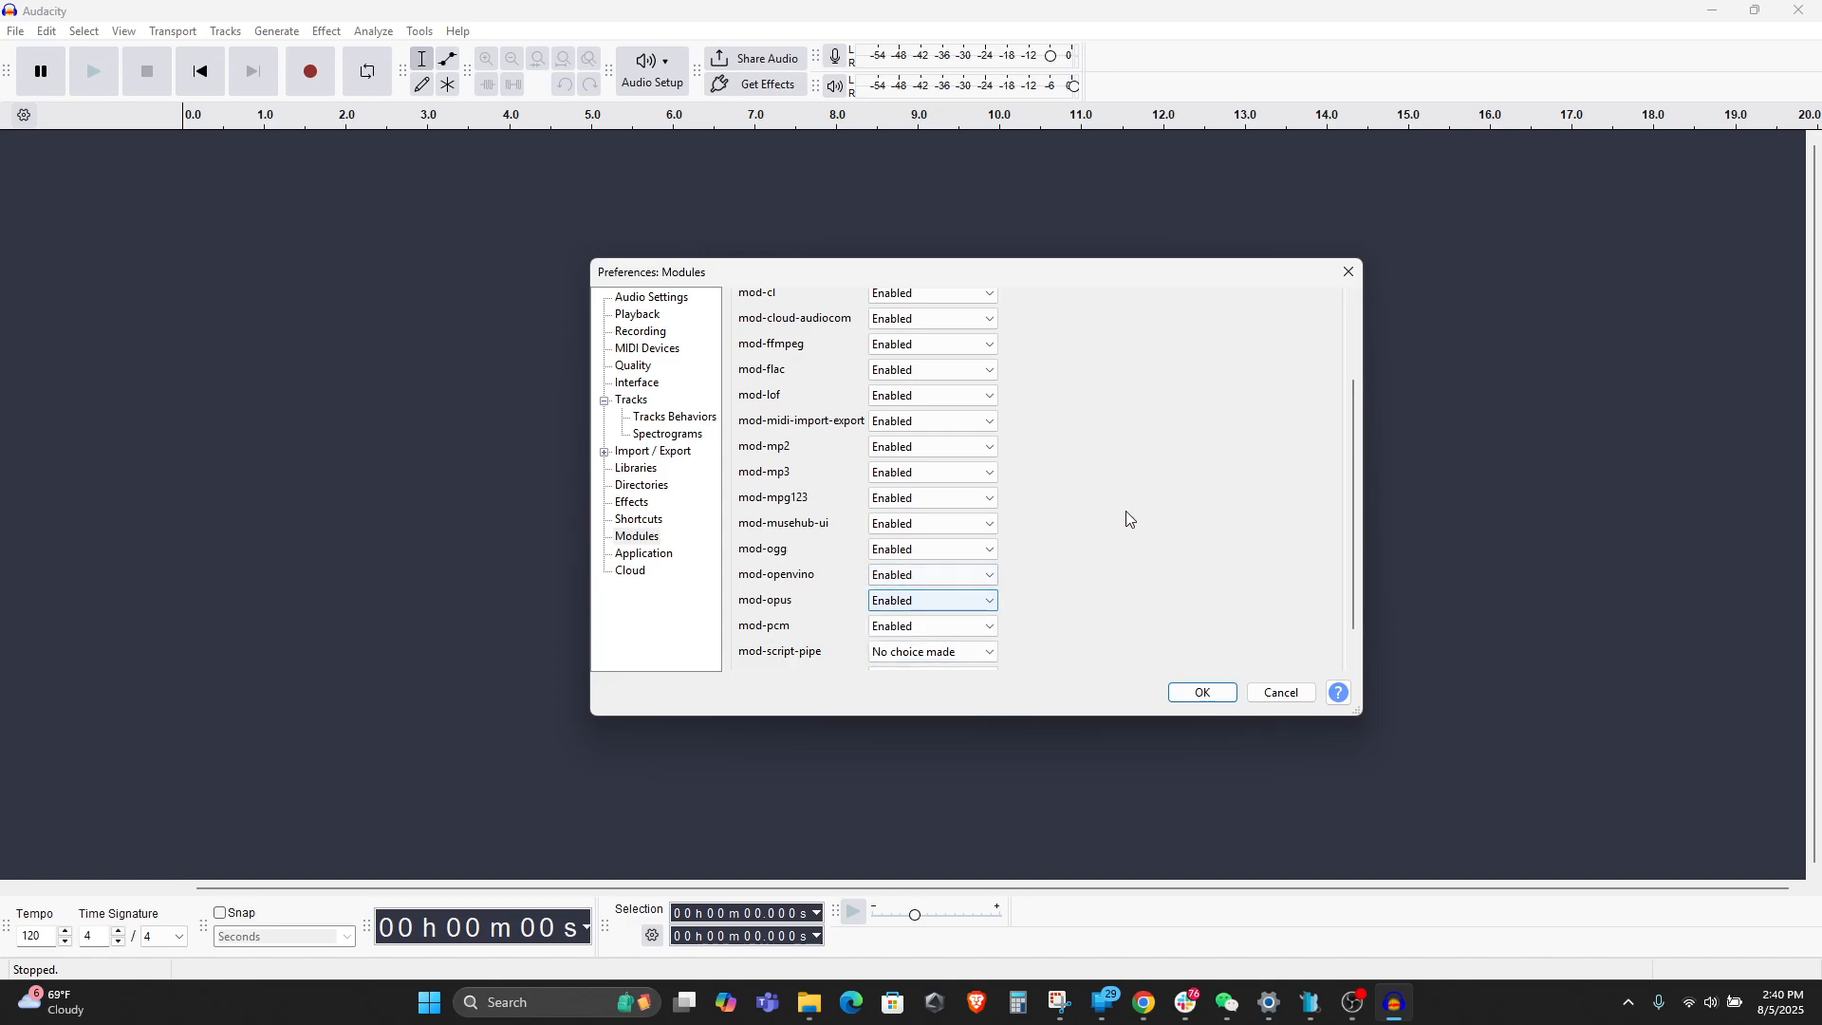
- Set the mod-musehub-ui module to Disabled and save the preferences
scroll(1125, 519, down, 1)
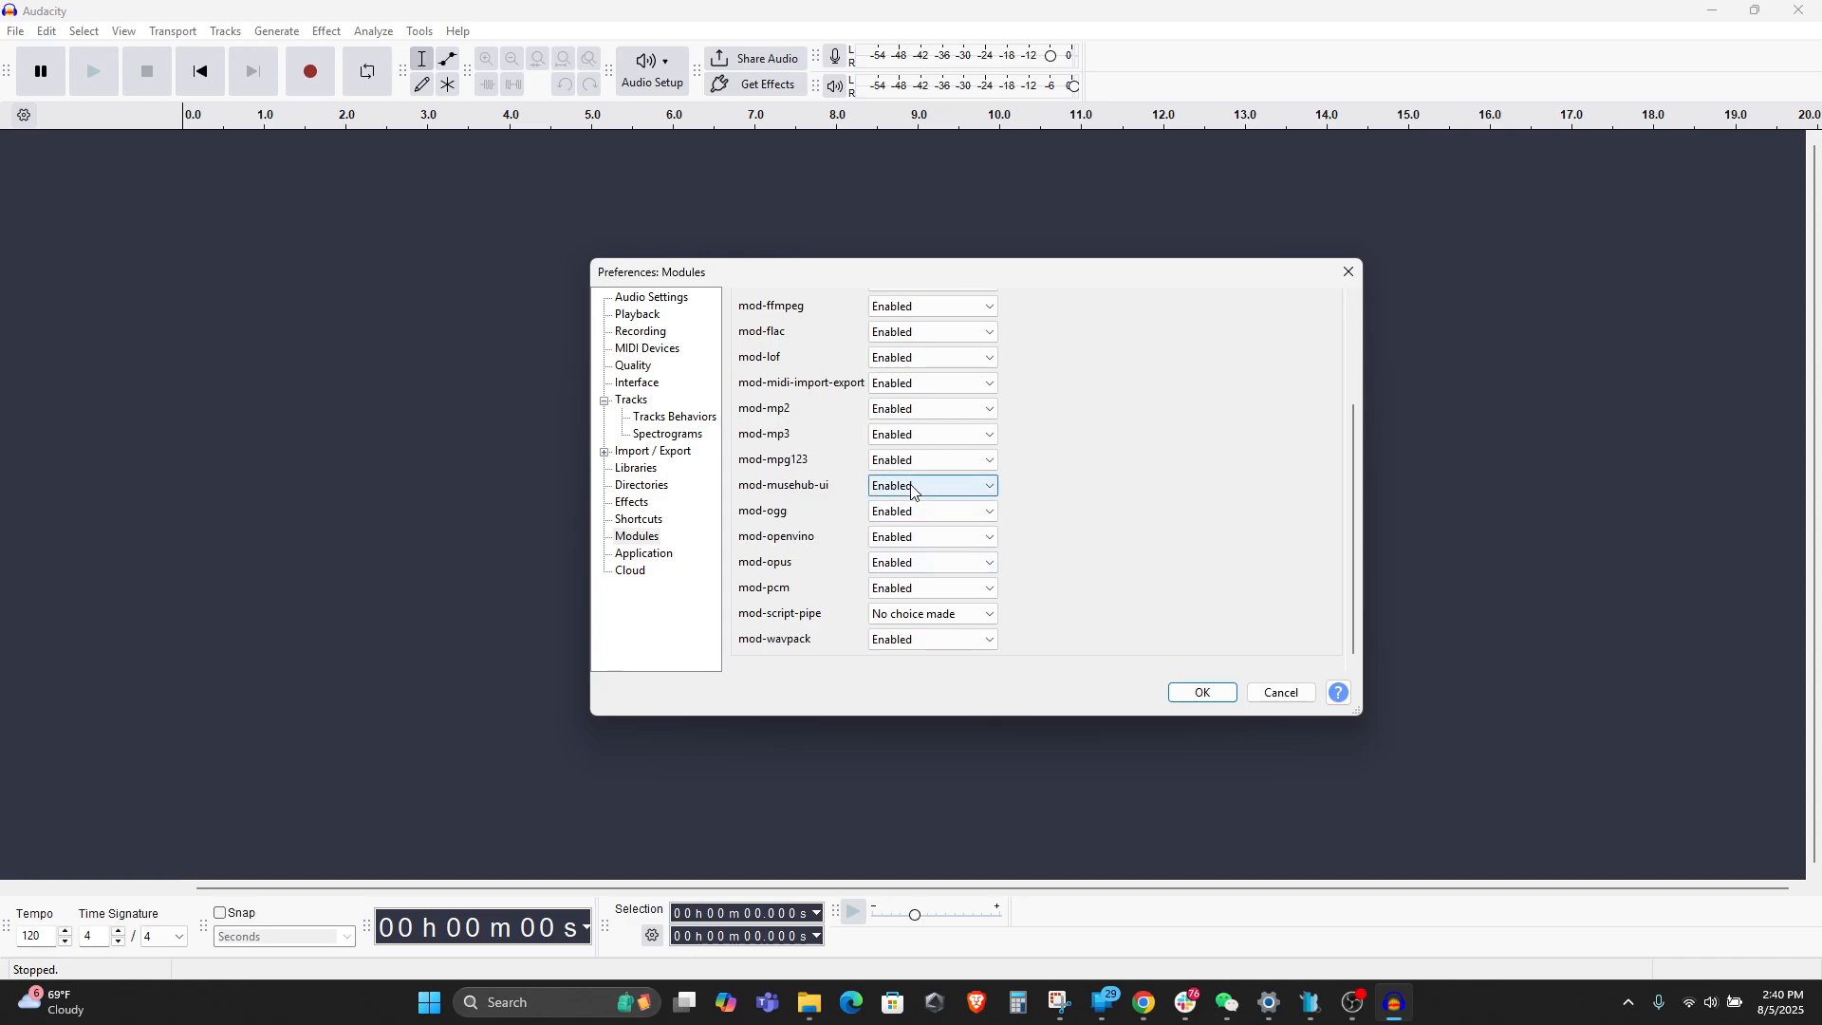
scroll(1071, 468, up, 3)
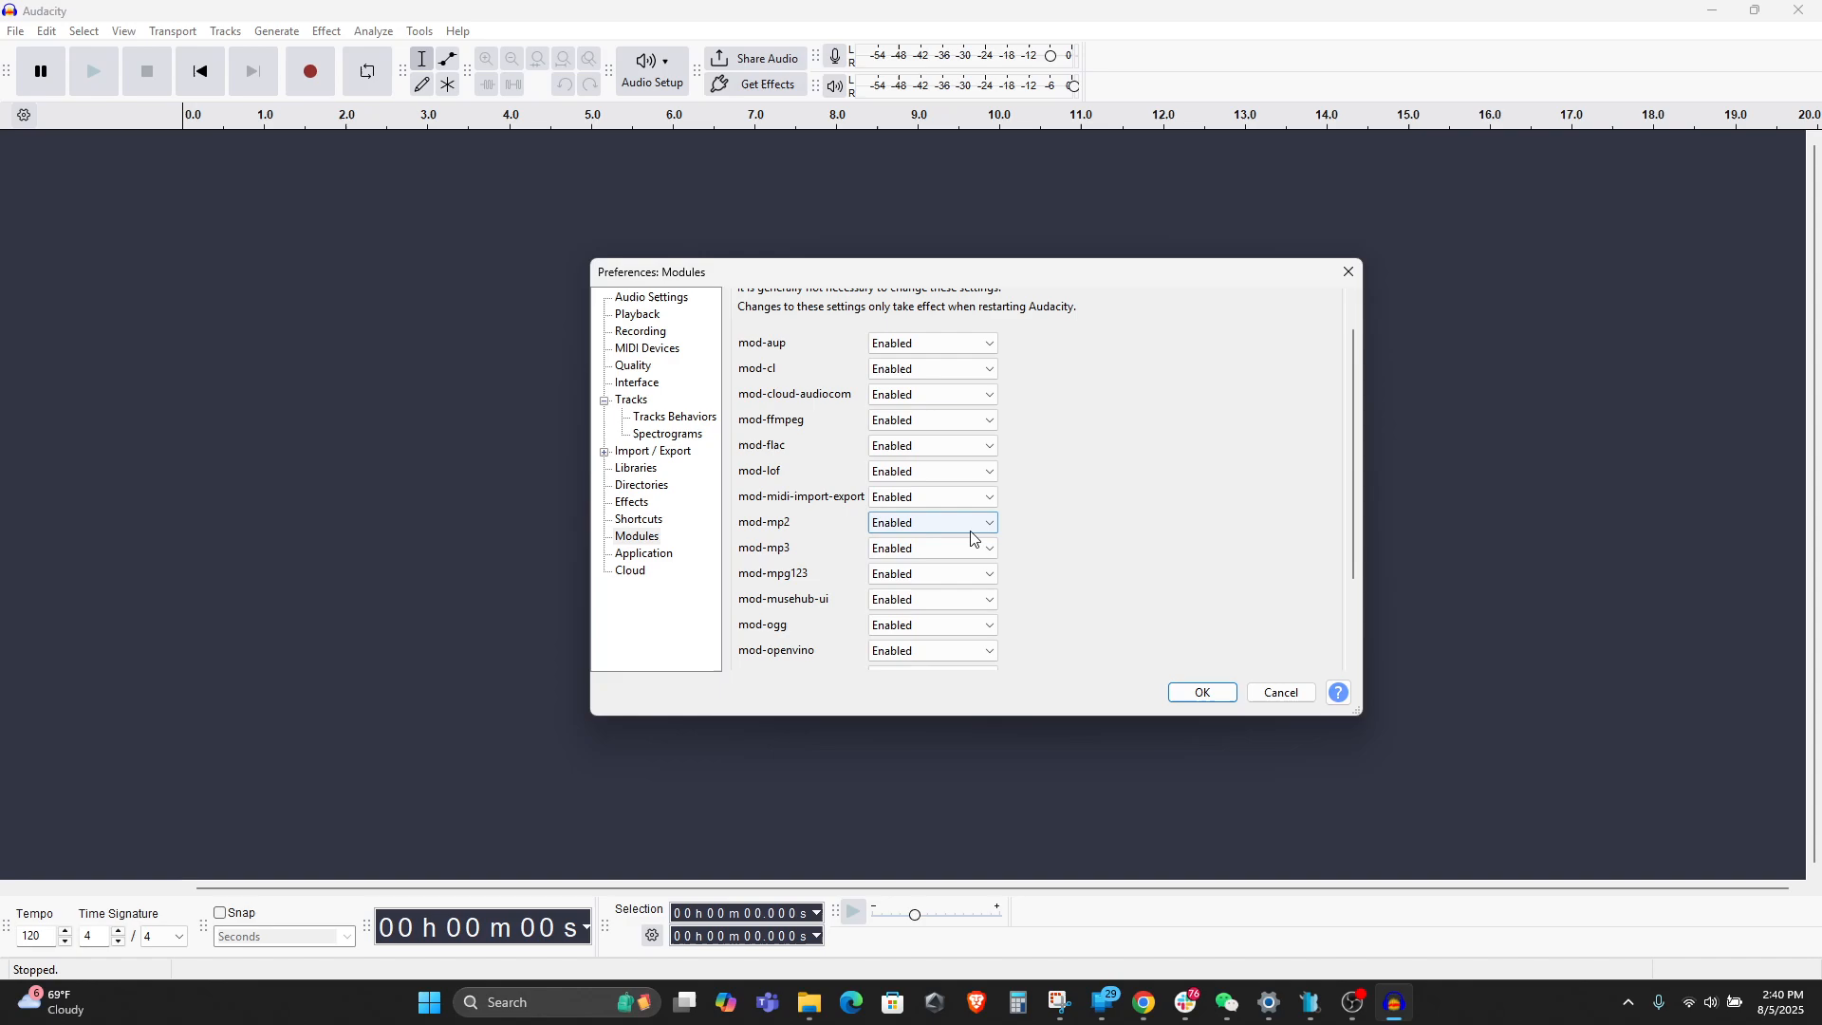
click(936, 605)
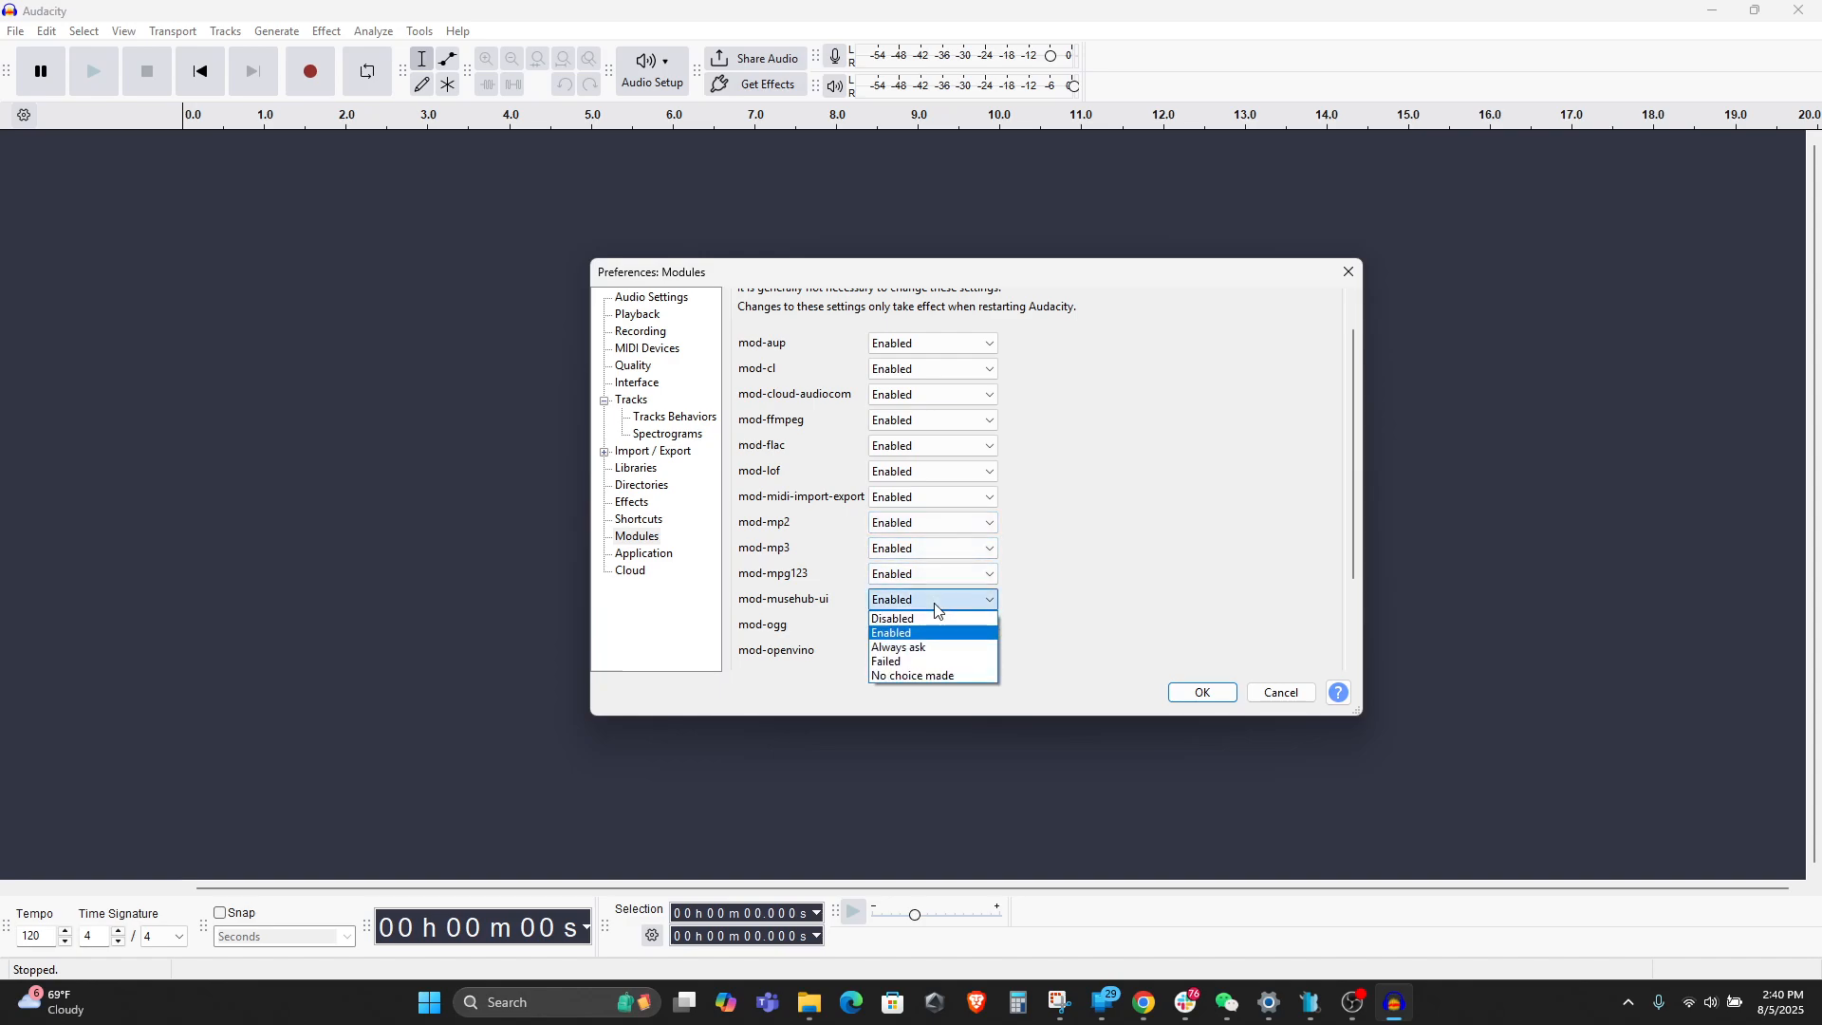
click(926, 619)
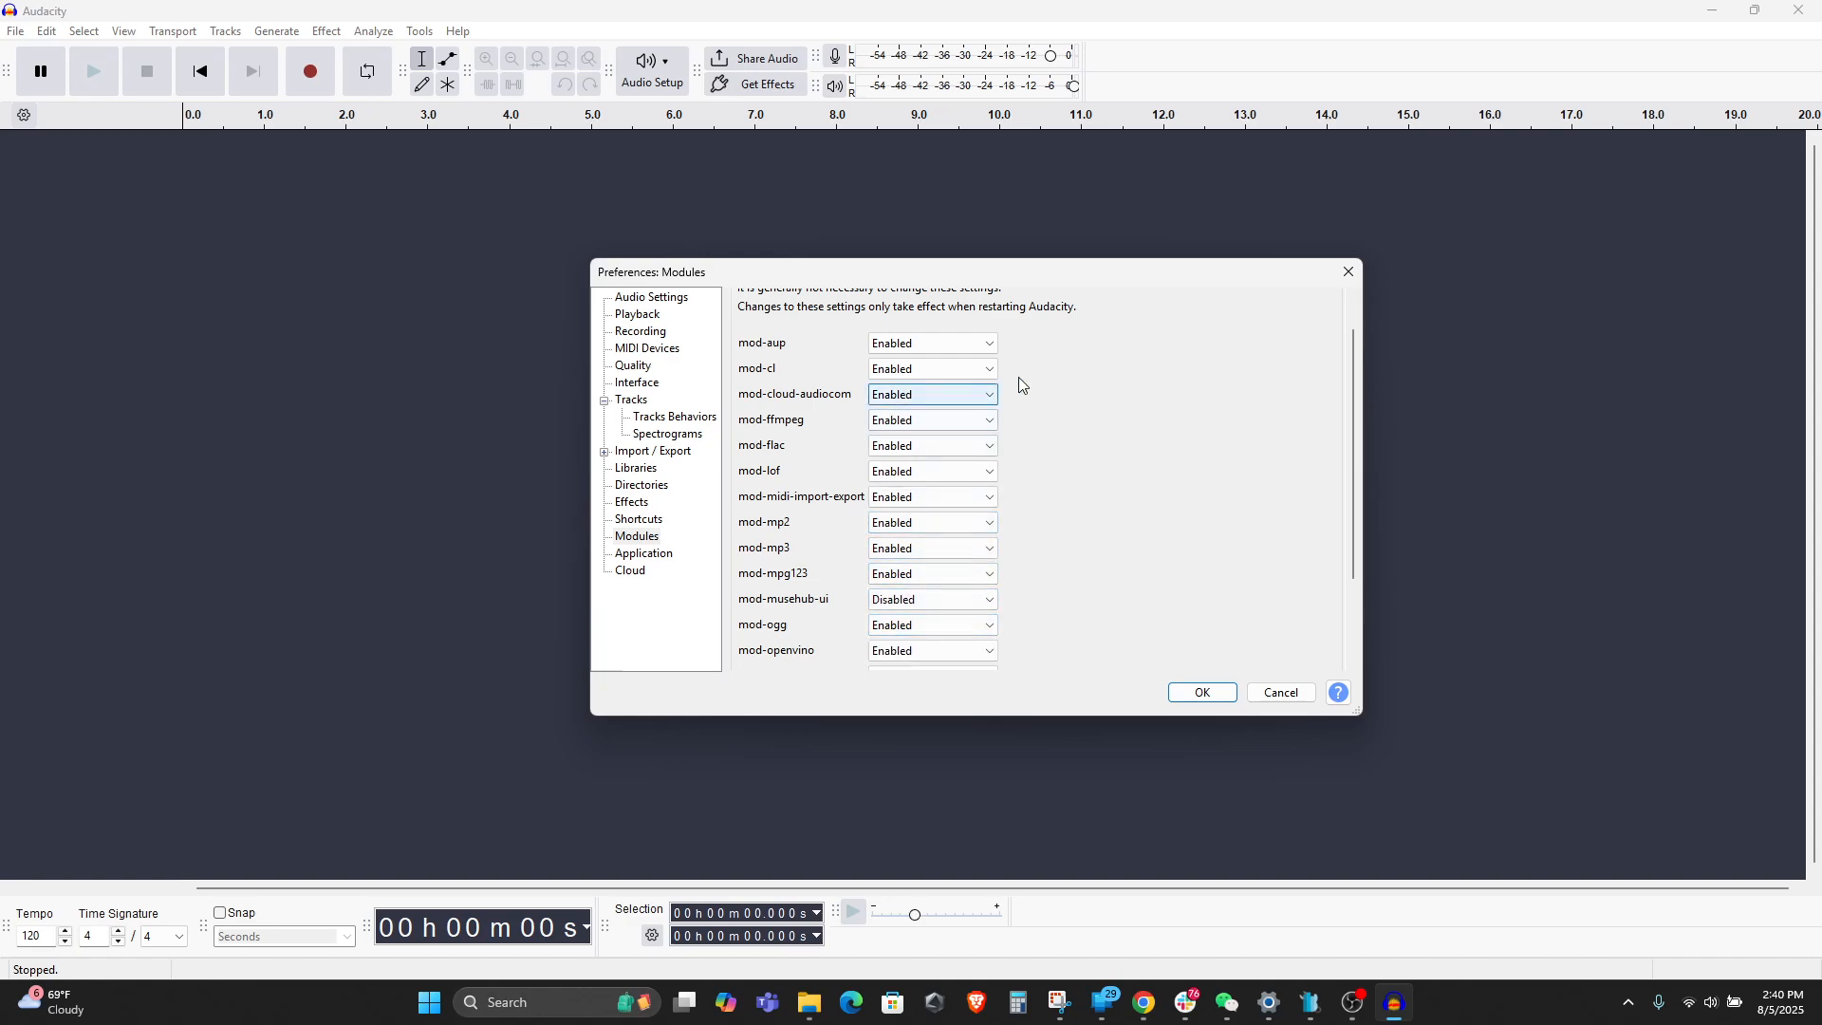
scroll(1063, 385, down, 3)
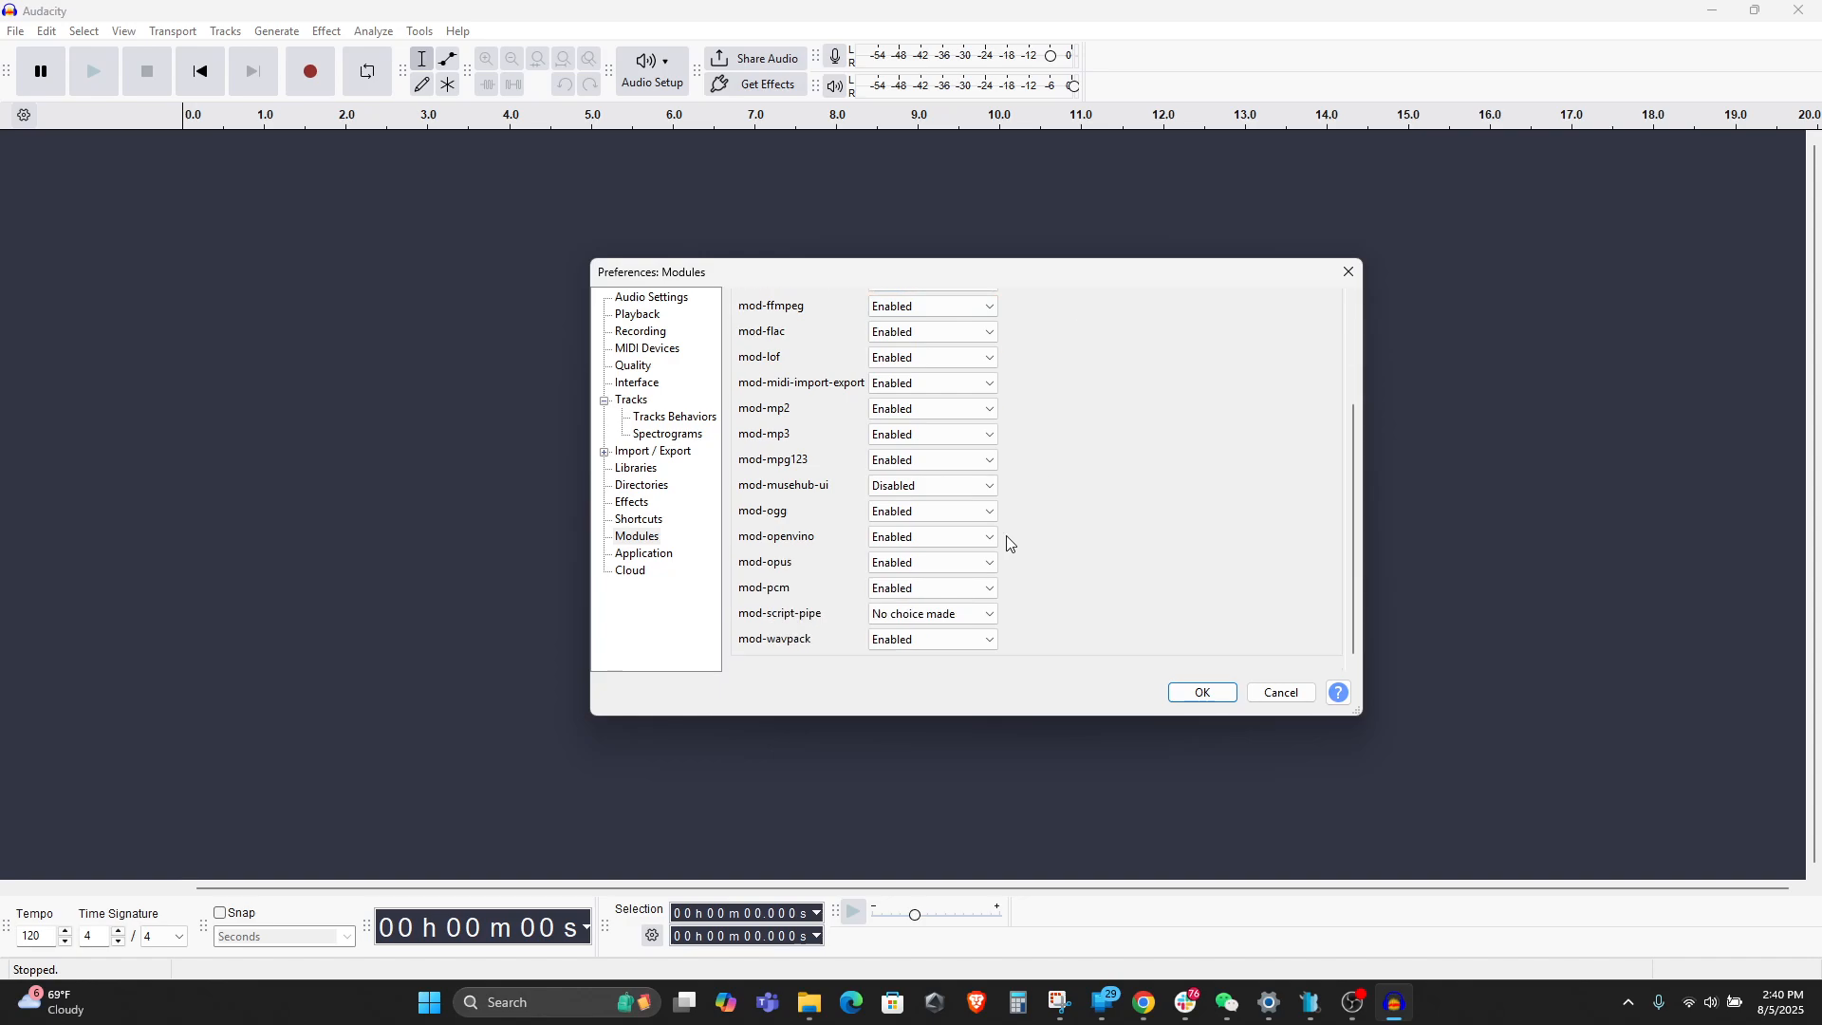
click(1191, 692)
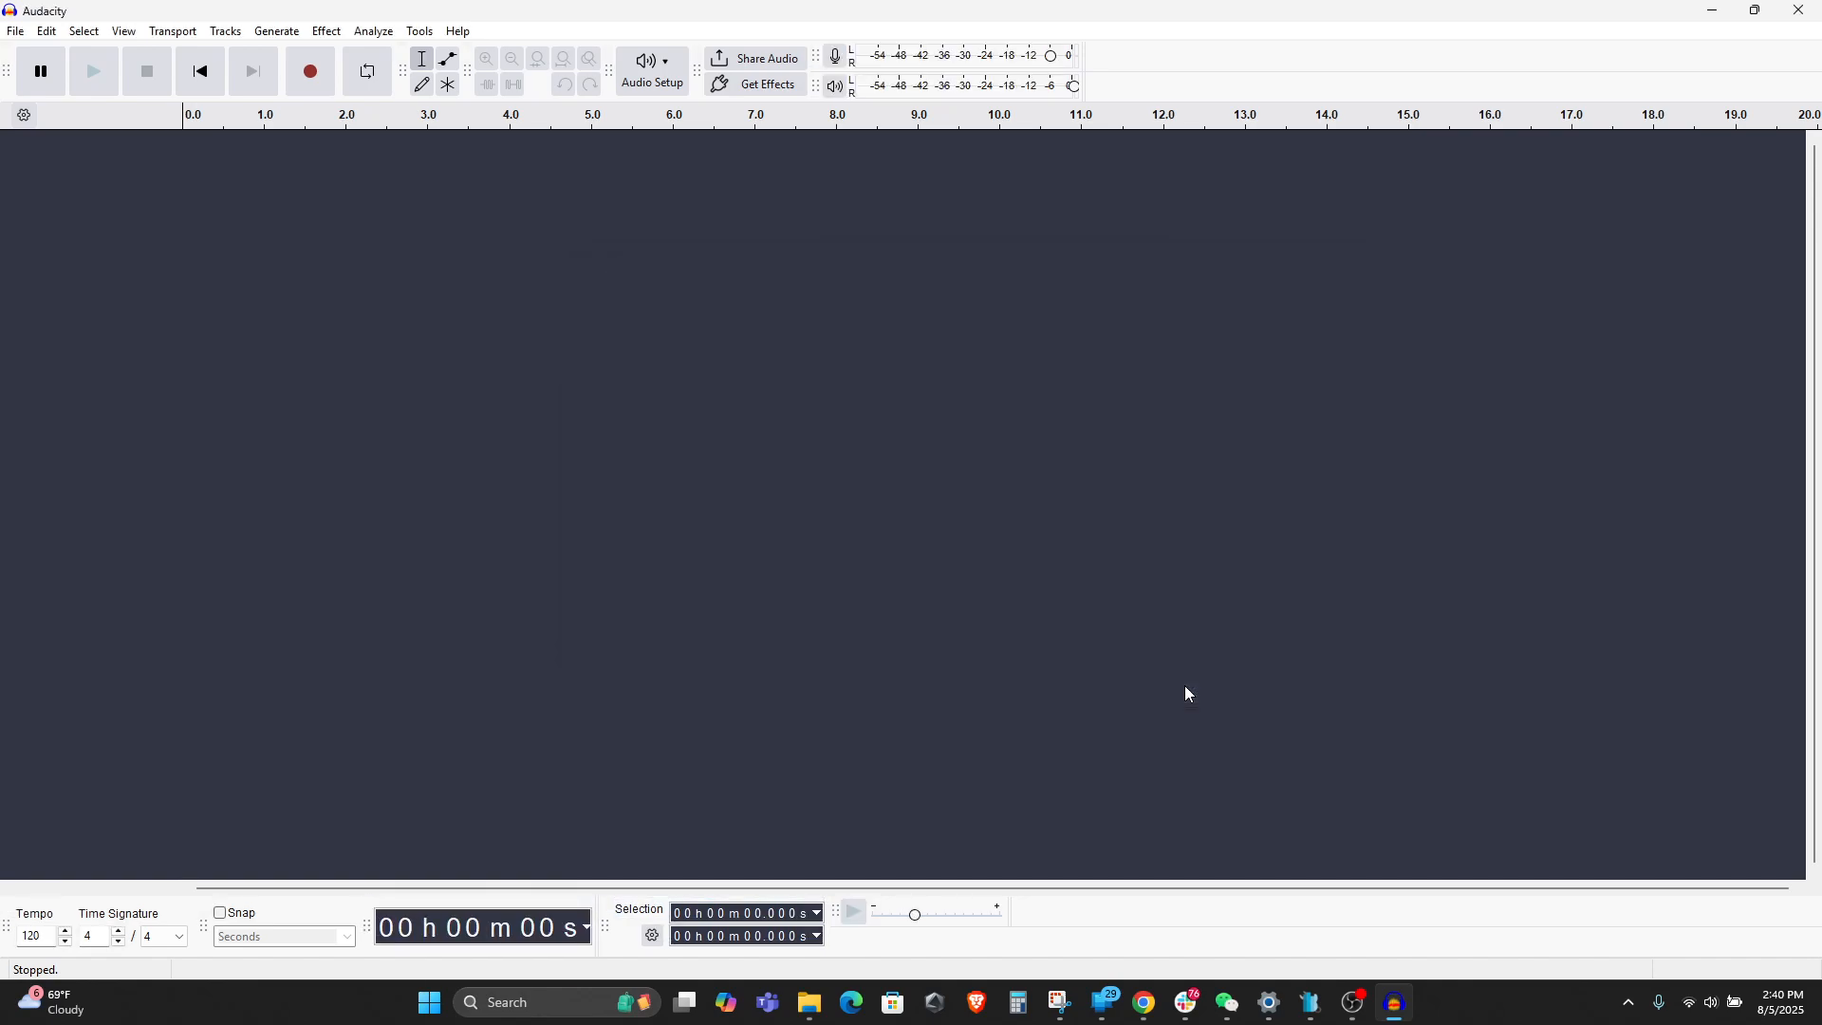
- Import the audio file The Net Cutter 441k 16bit from the Masters folder into the empty project
click(324, 38)
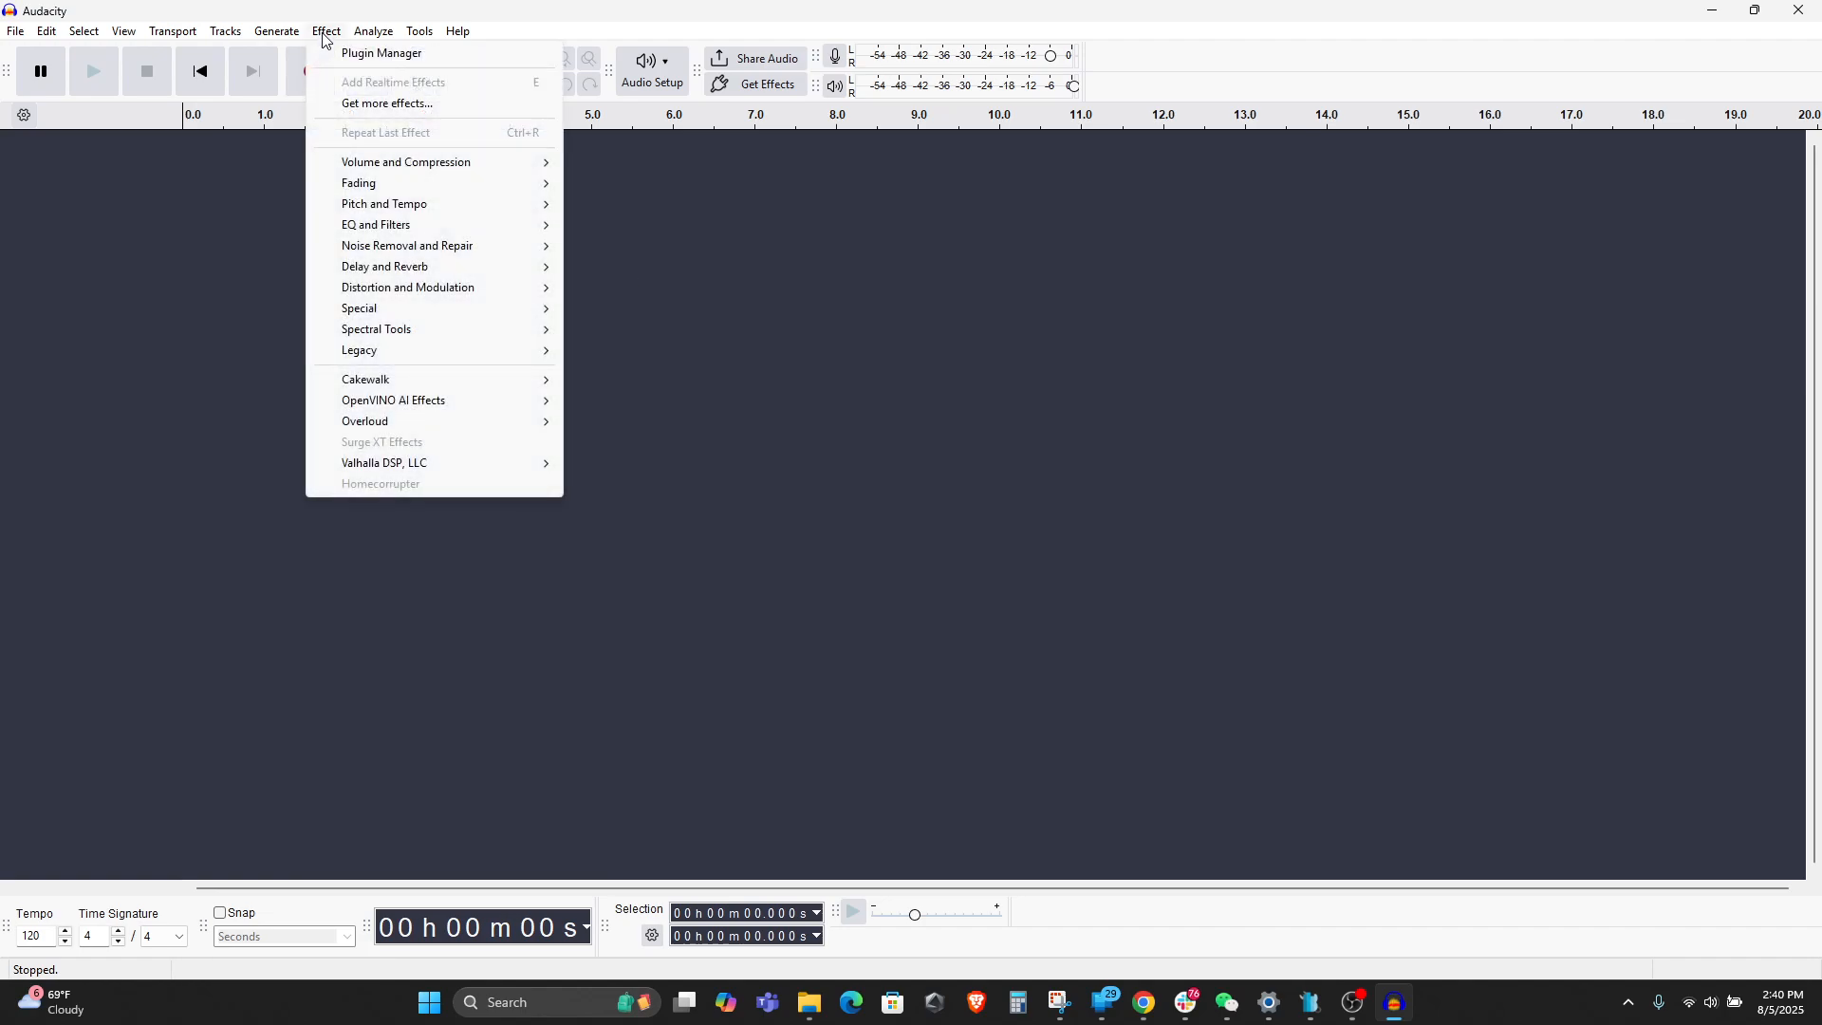
click(304, 52)
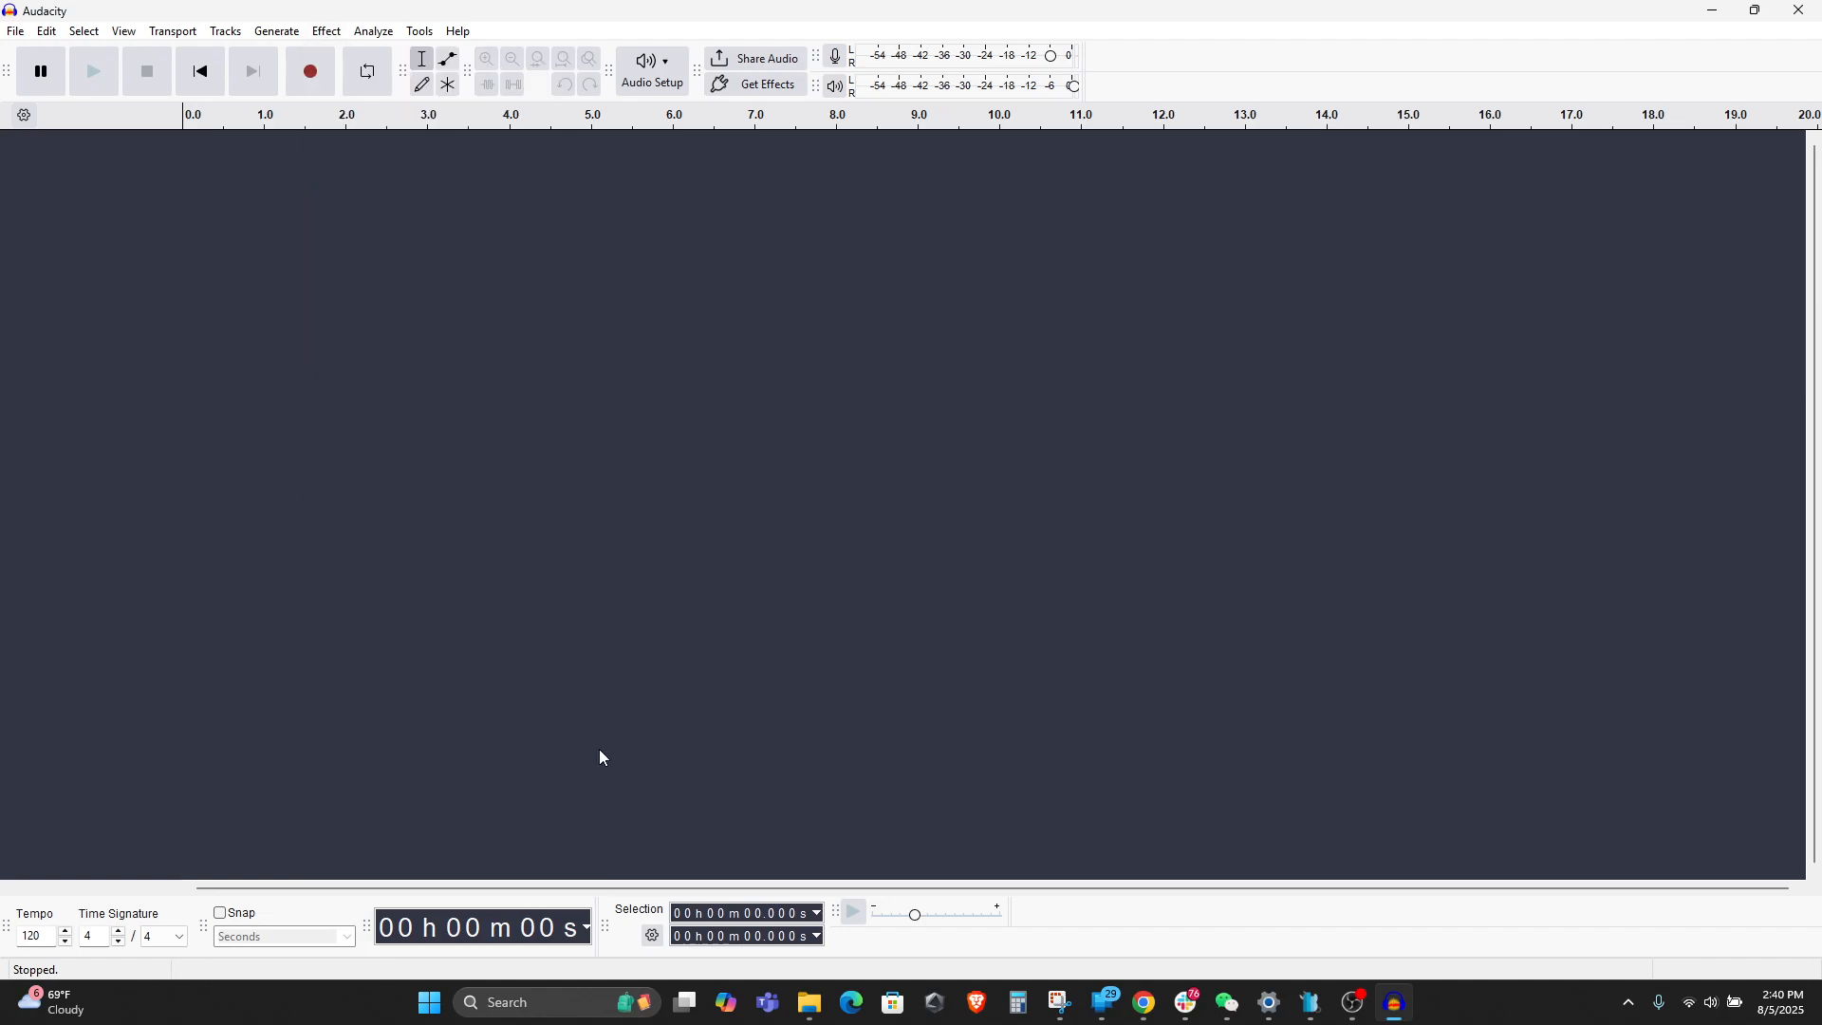
click(811, 1004)
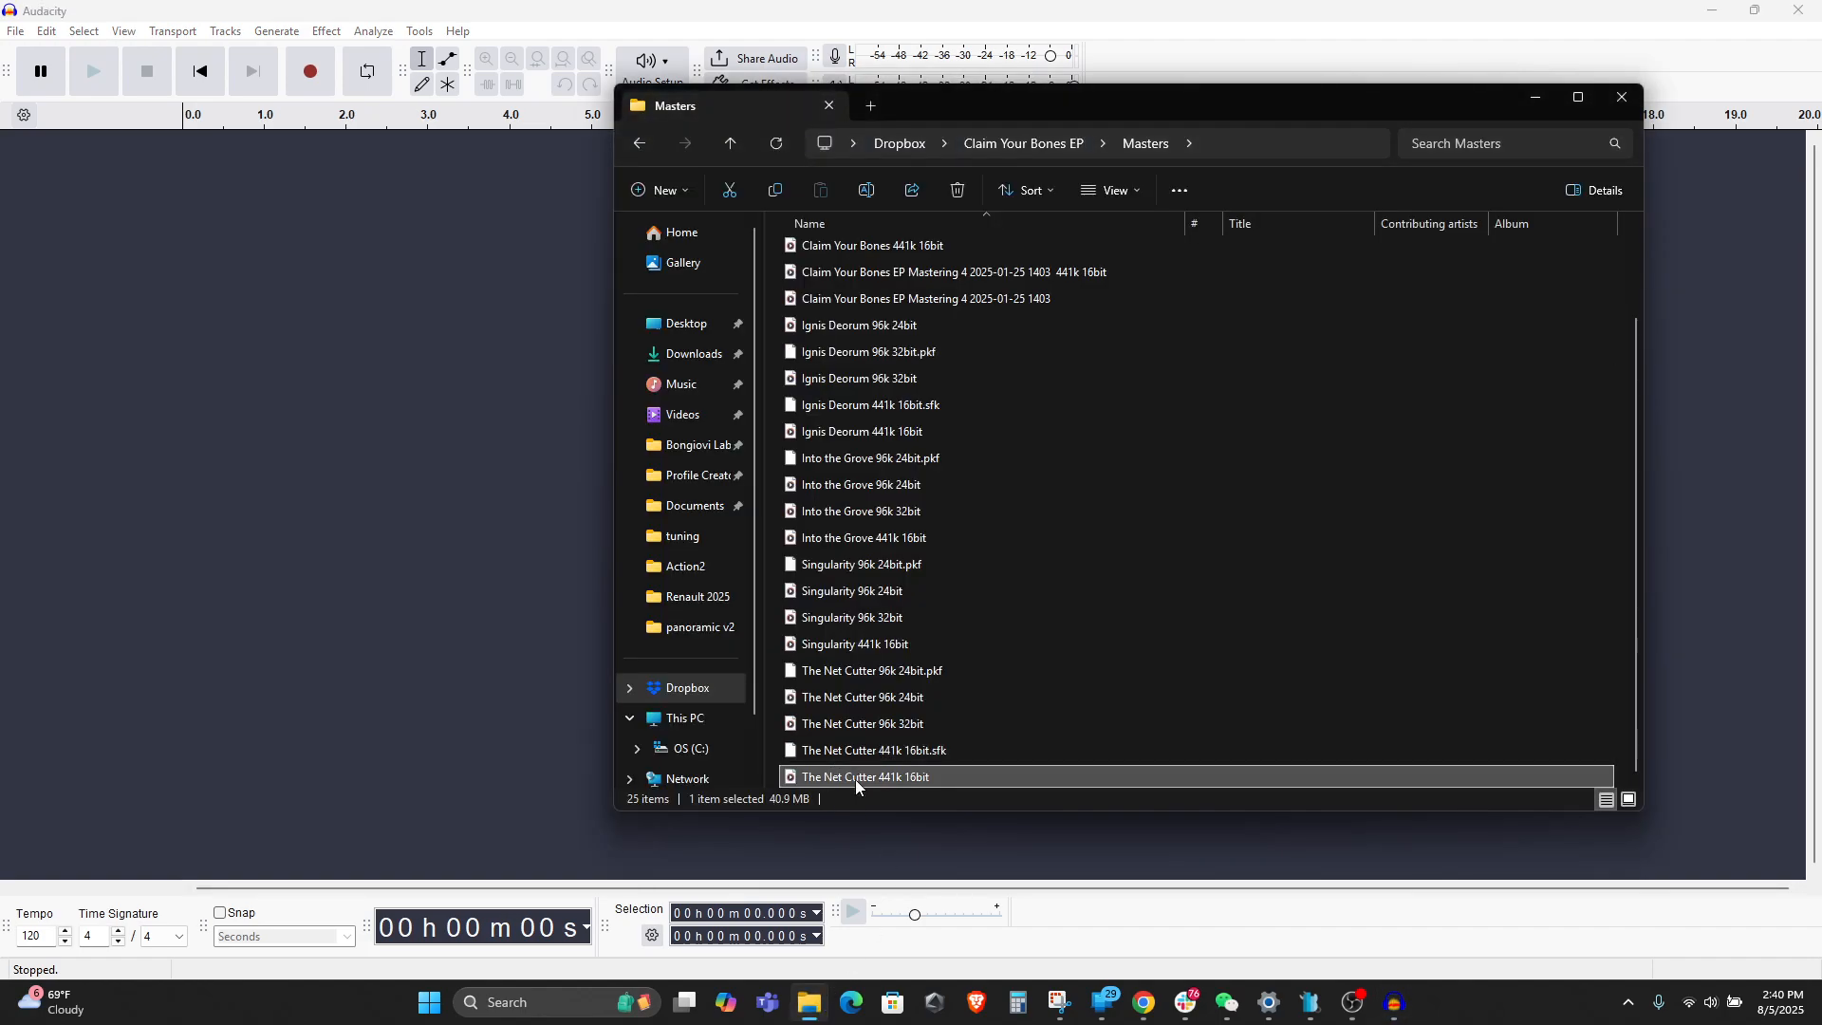
drag(854, 778, 243, 434)
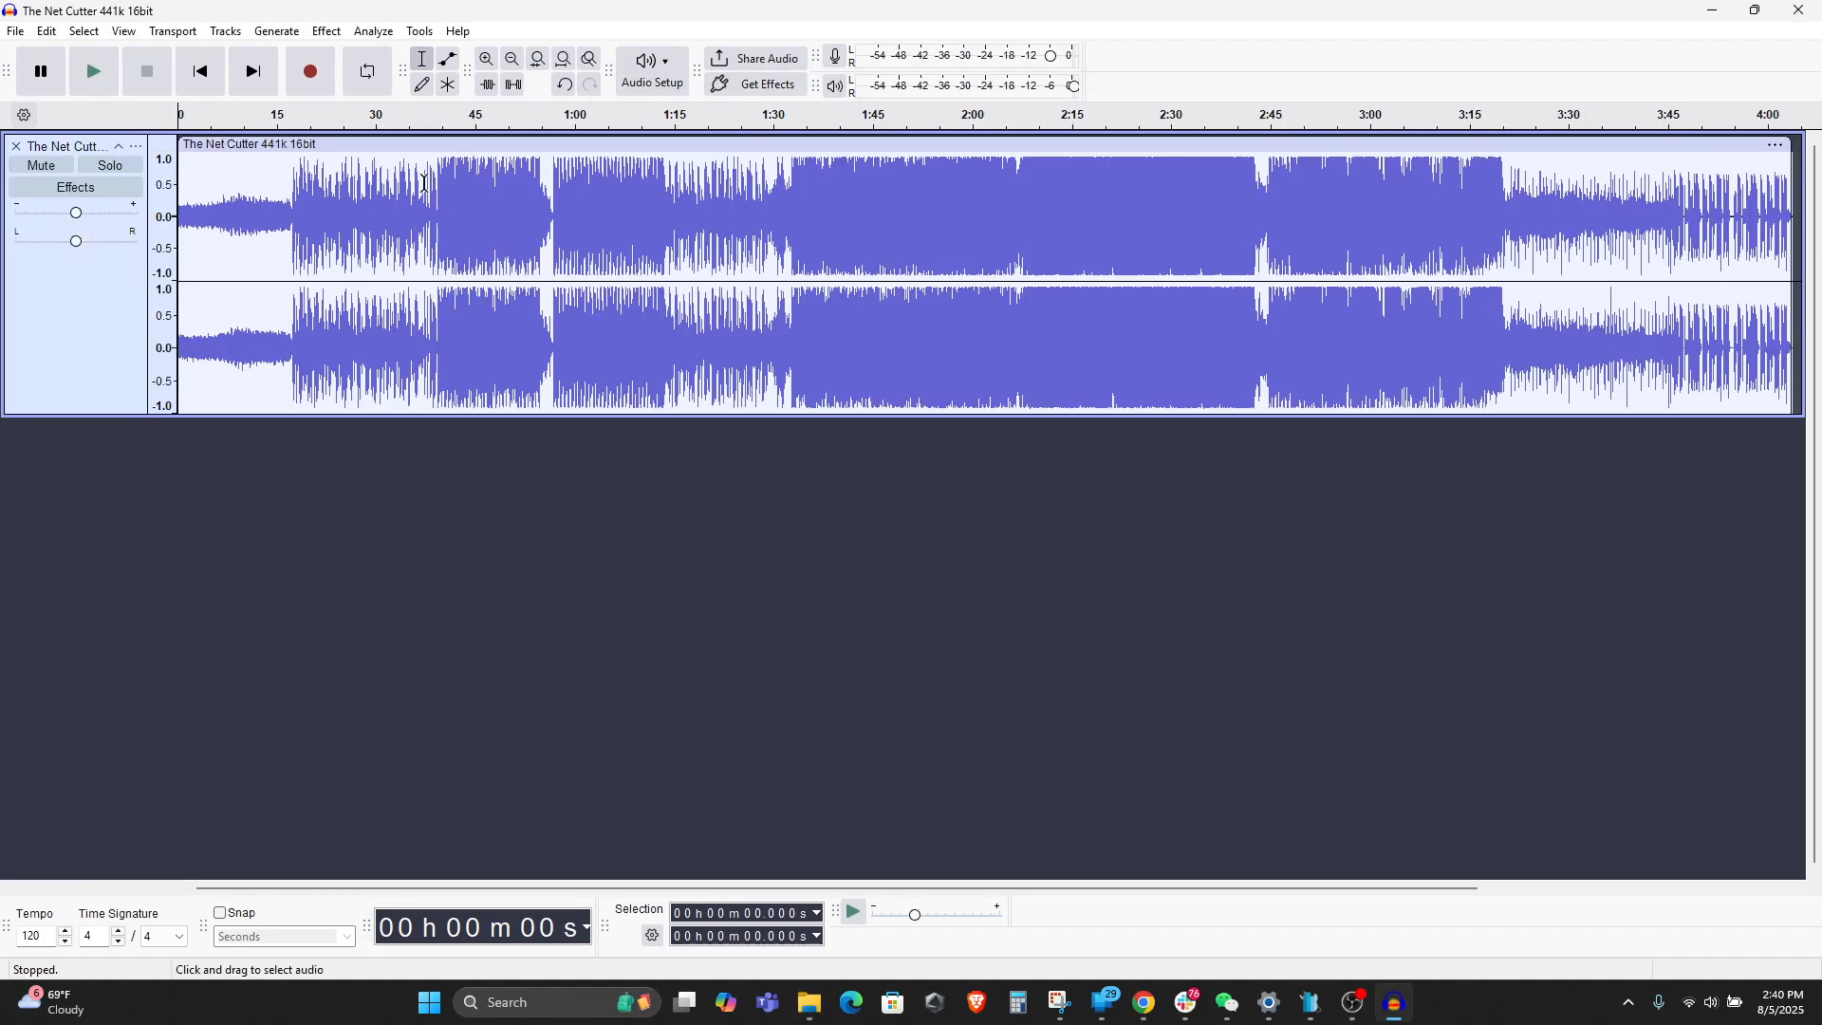
- Select the whole The Net Cutter 441k 16bit clip and open the OpenVINO Music Separation effect for it
double_click(328, 236)
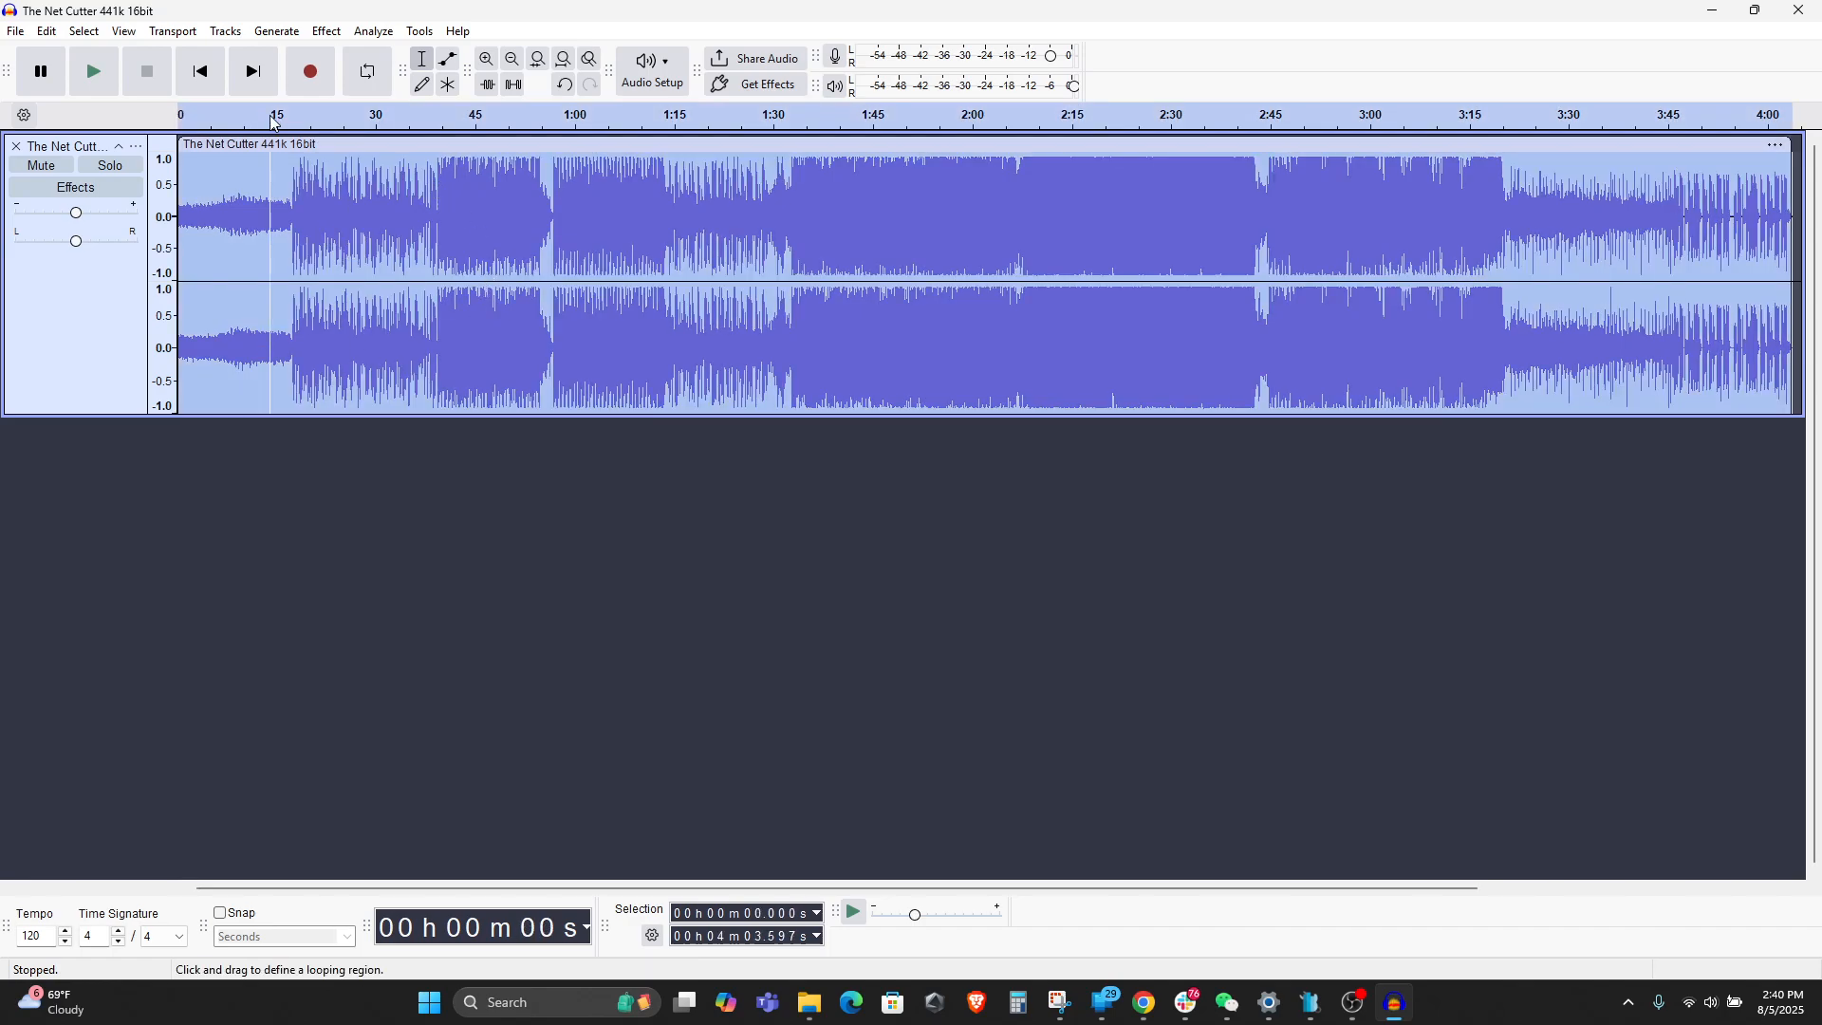
click(415, 32)
mouse_move(326, 38)
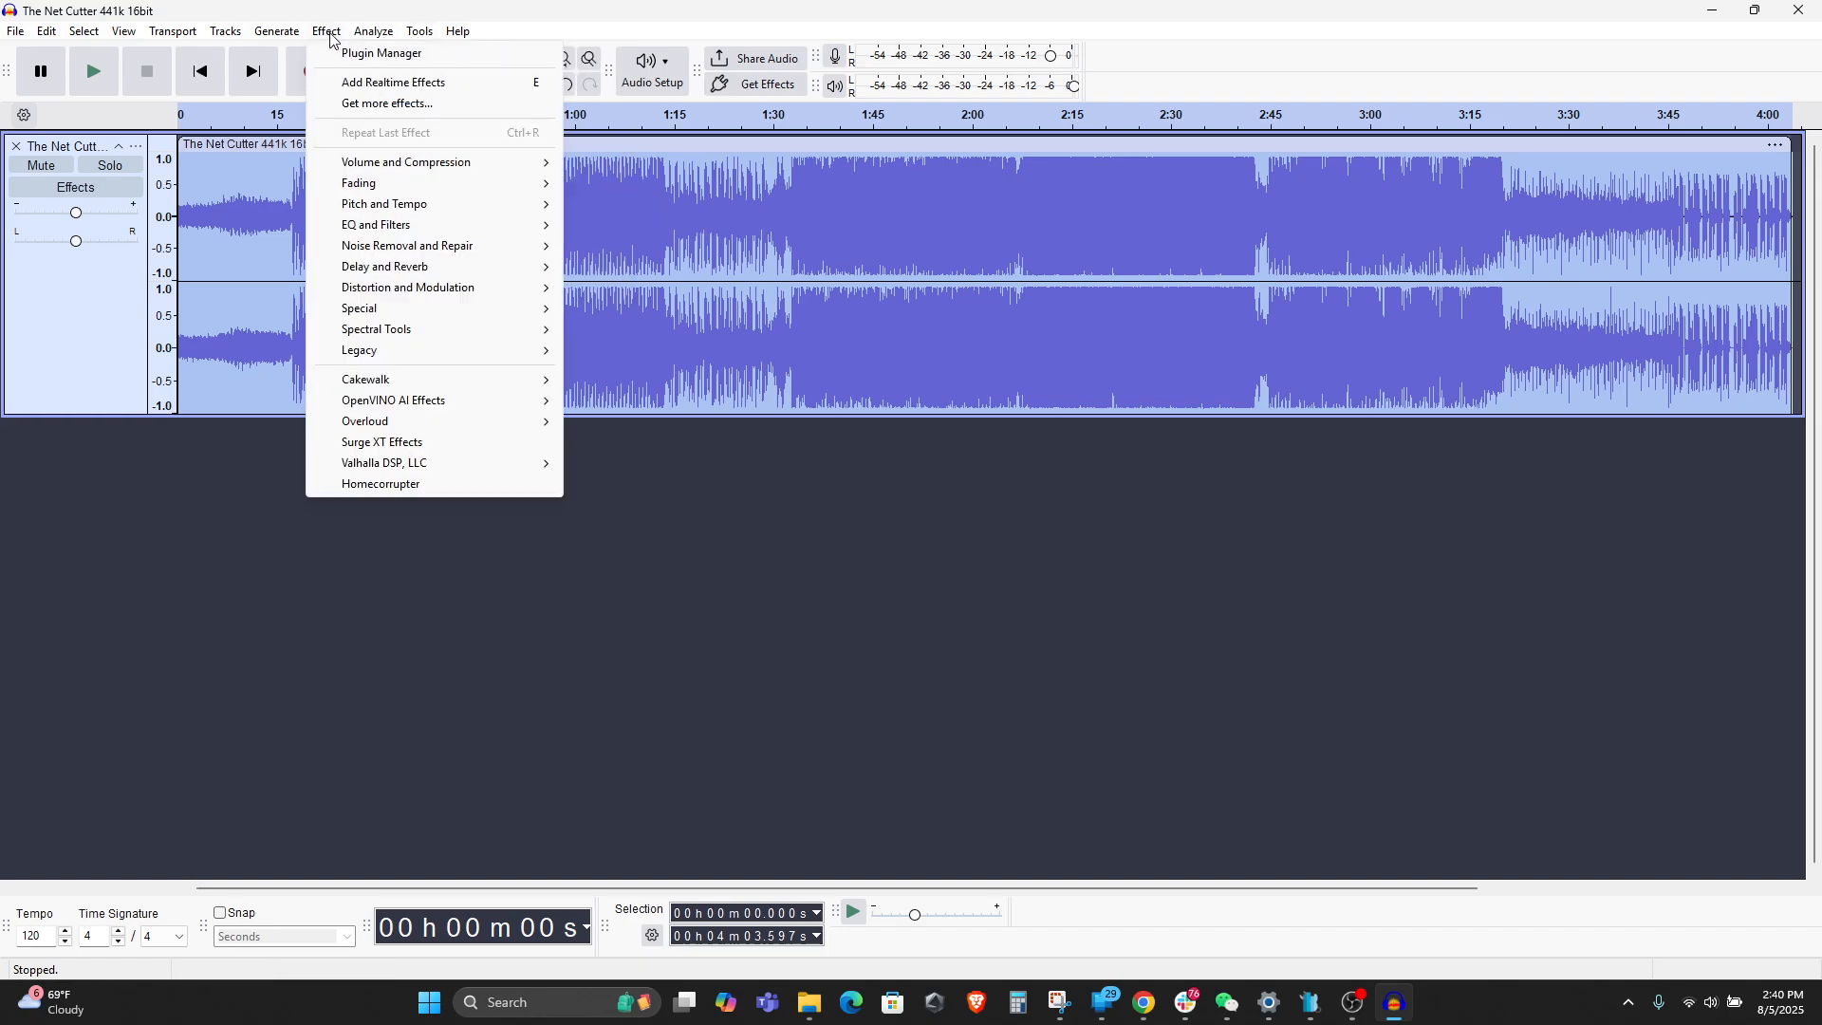
mouse_move(456, 405)
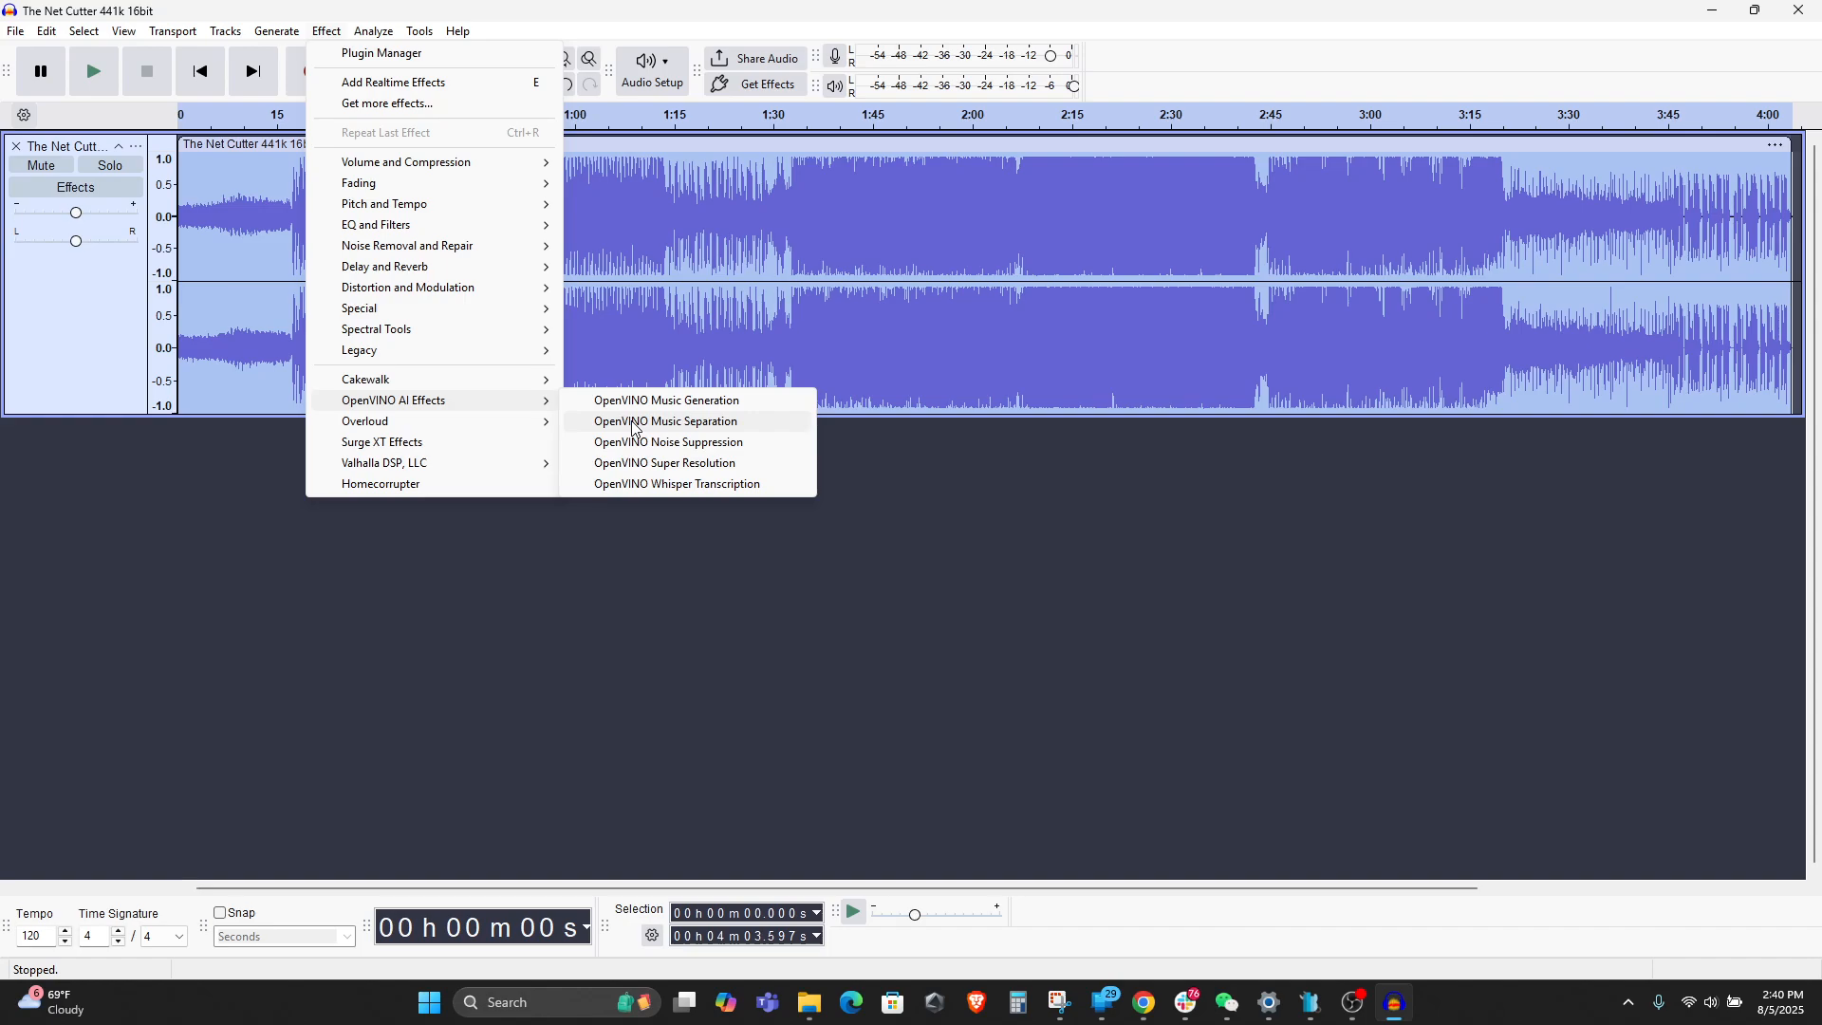
click(634, 424)
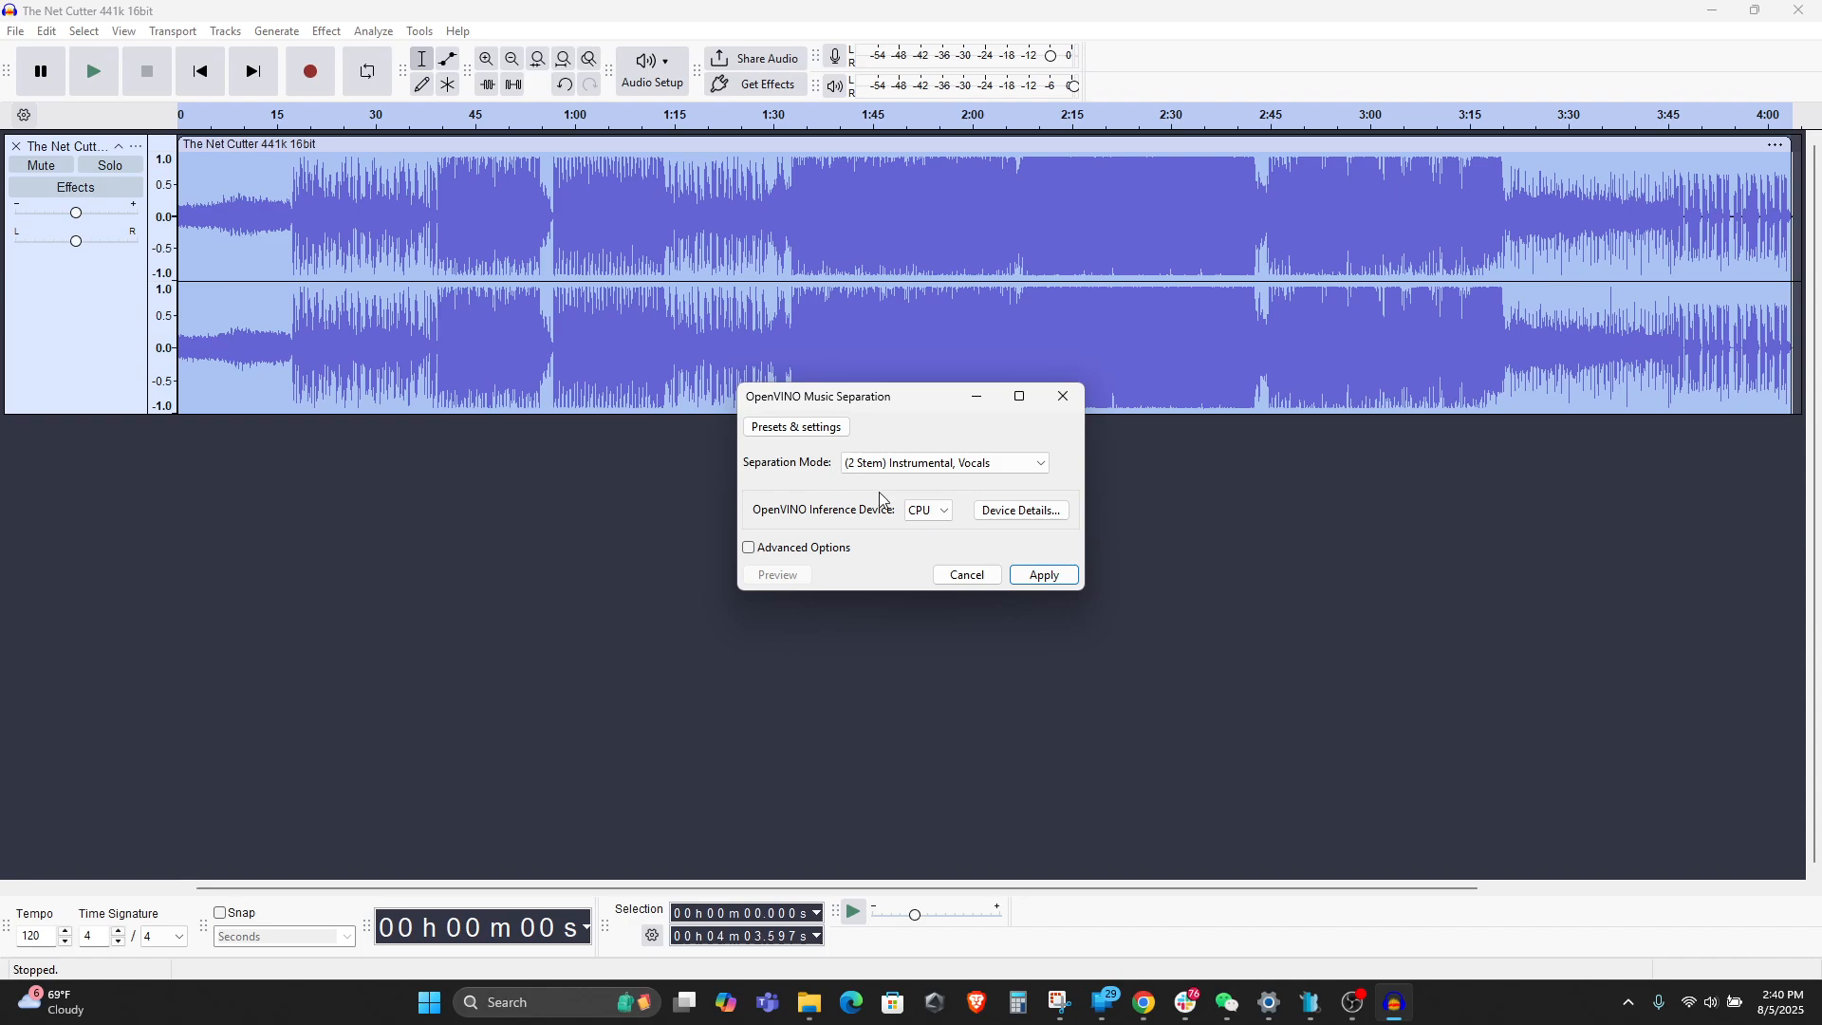
- Set the separation mode to (4 Stem) Drums, Bass, Vocals, Others and the OpenVINO inference device to GPU
click(973, 470)
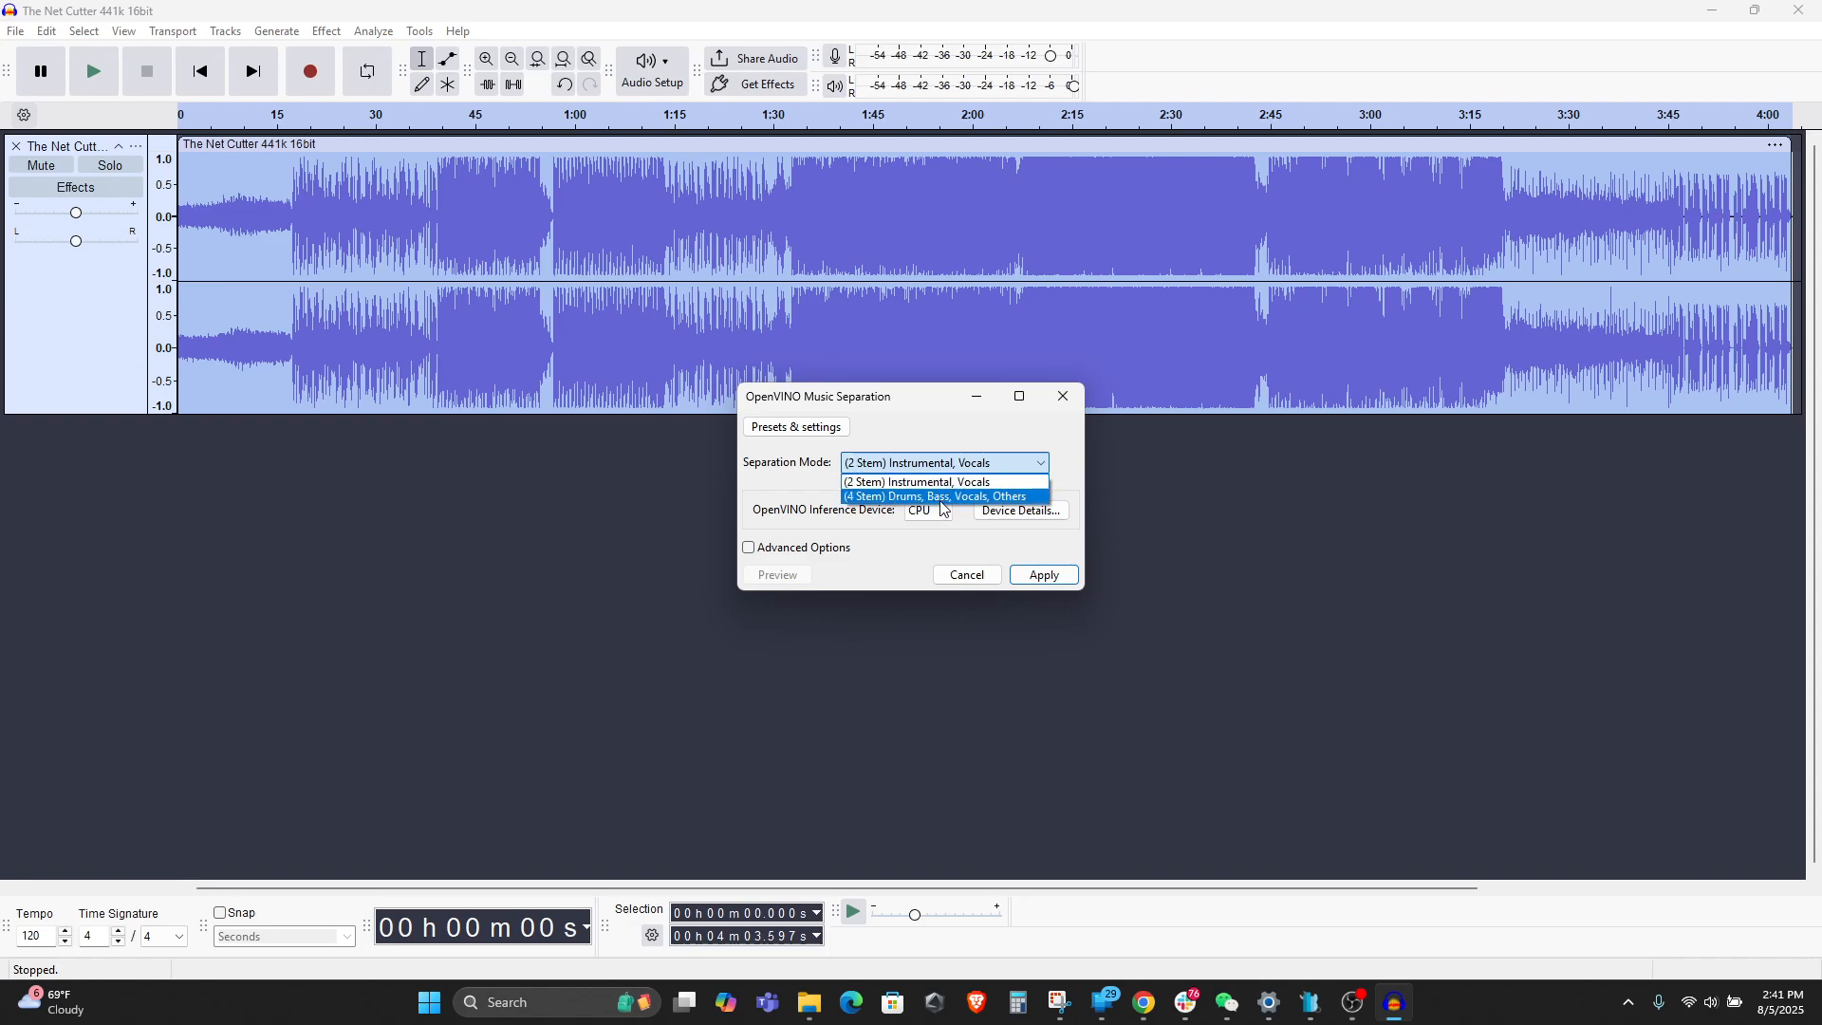
click(982, 497)
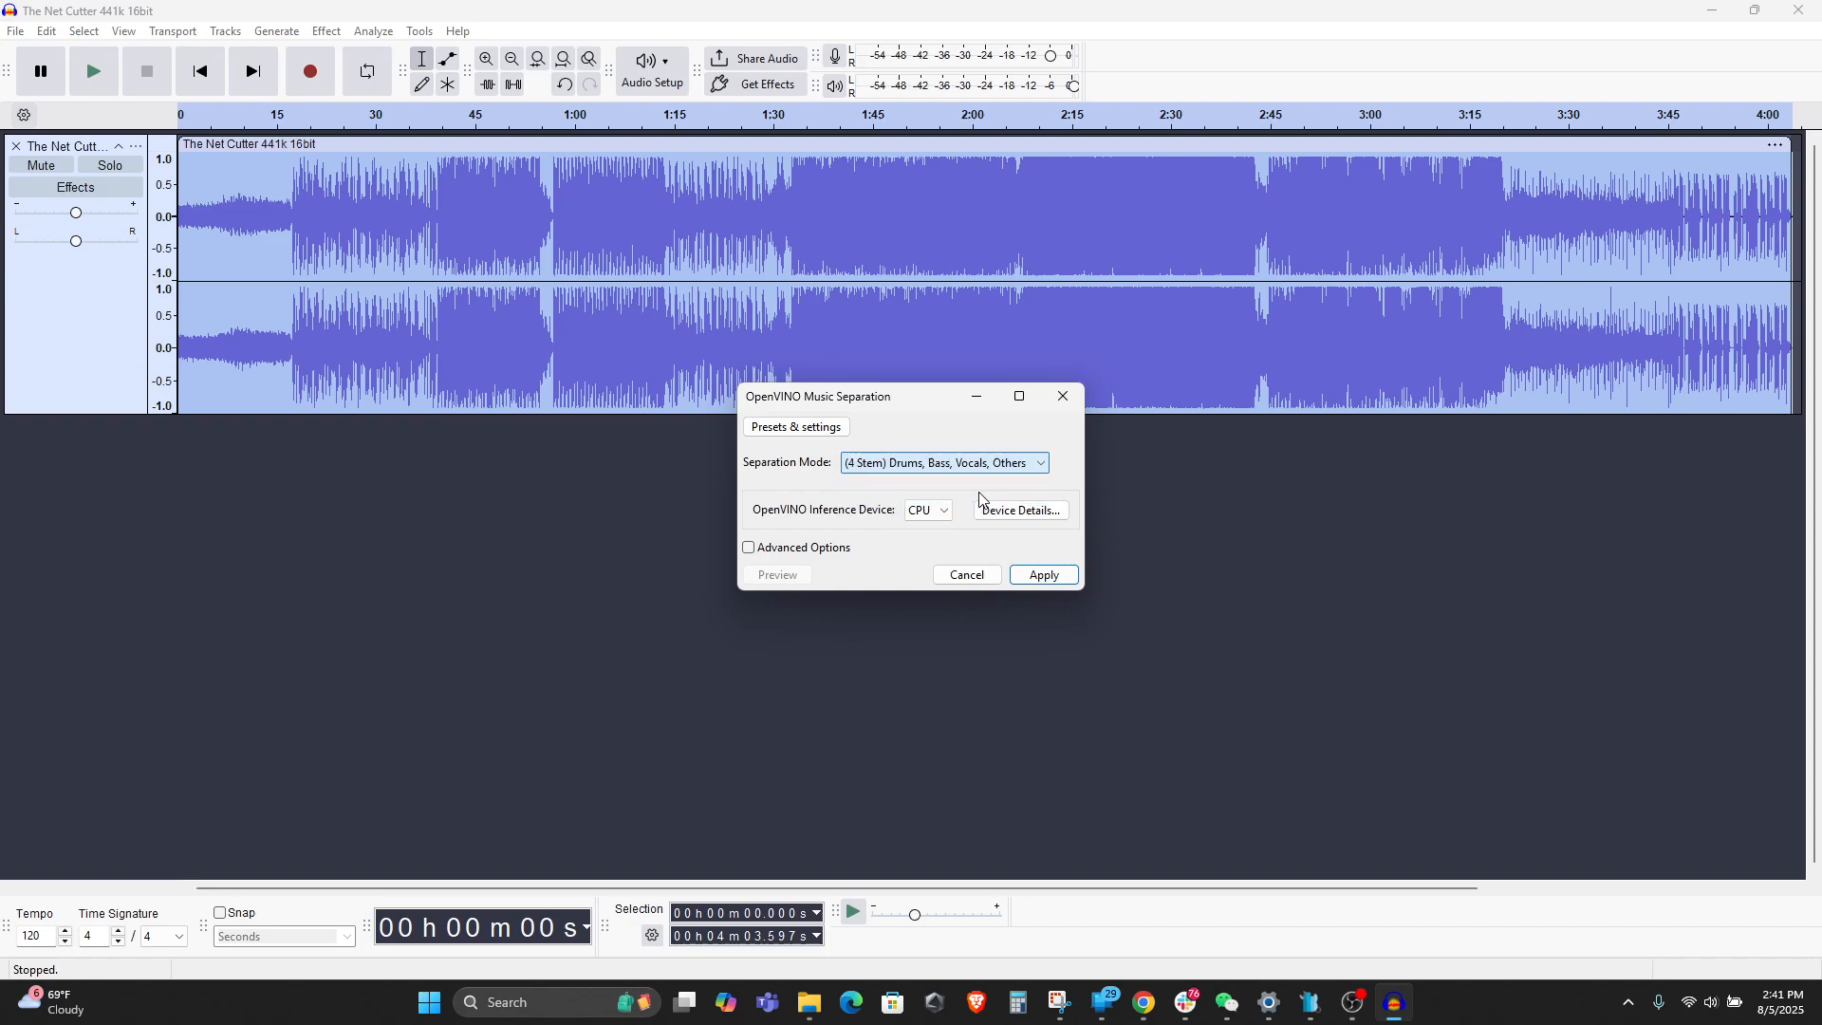
click(941, 512)
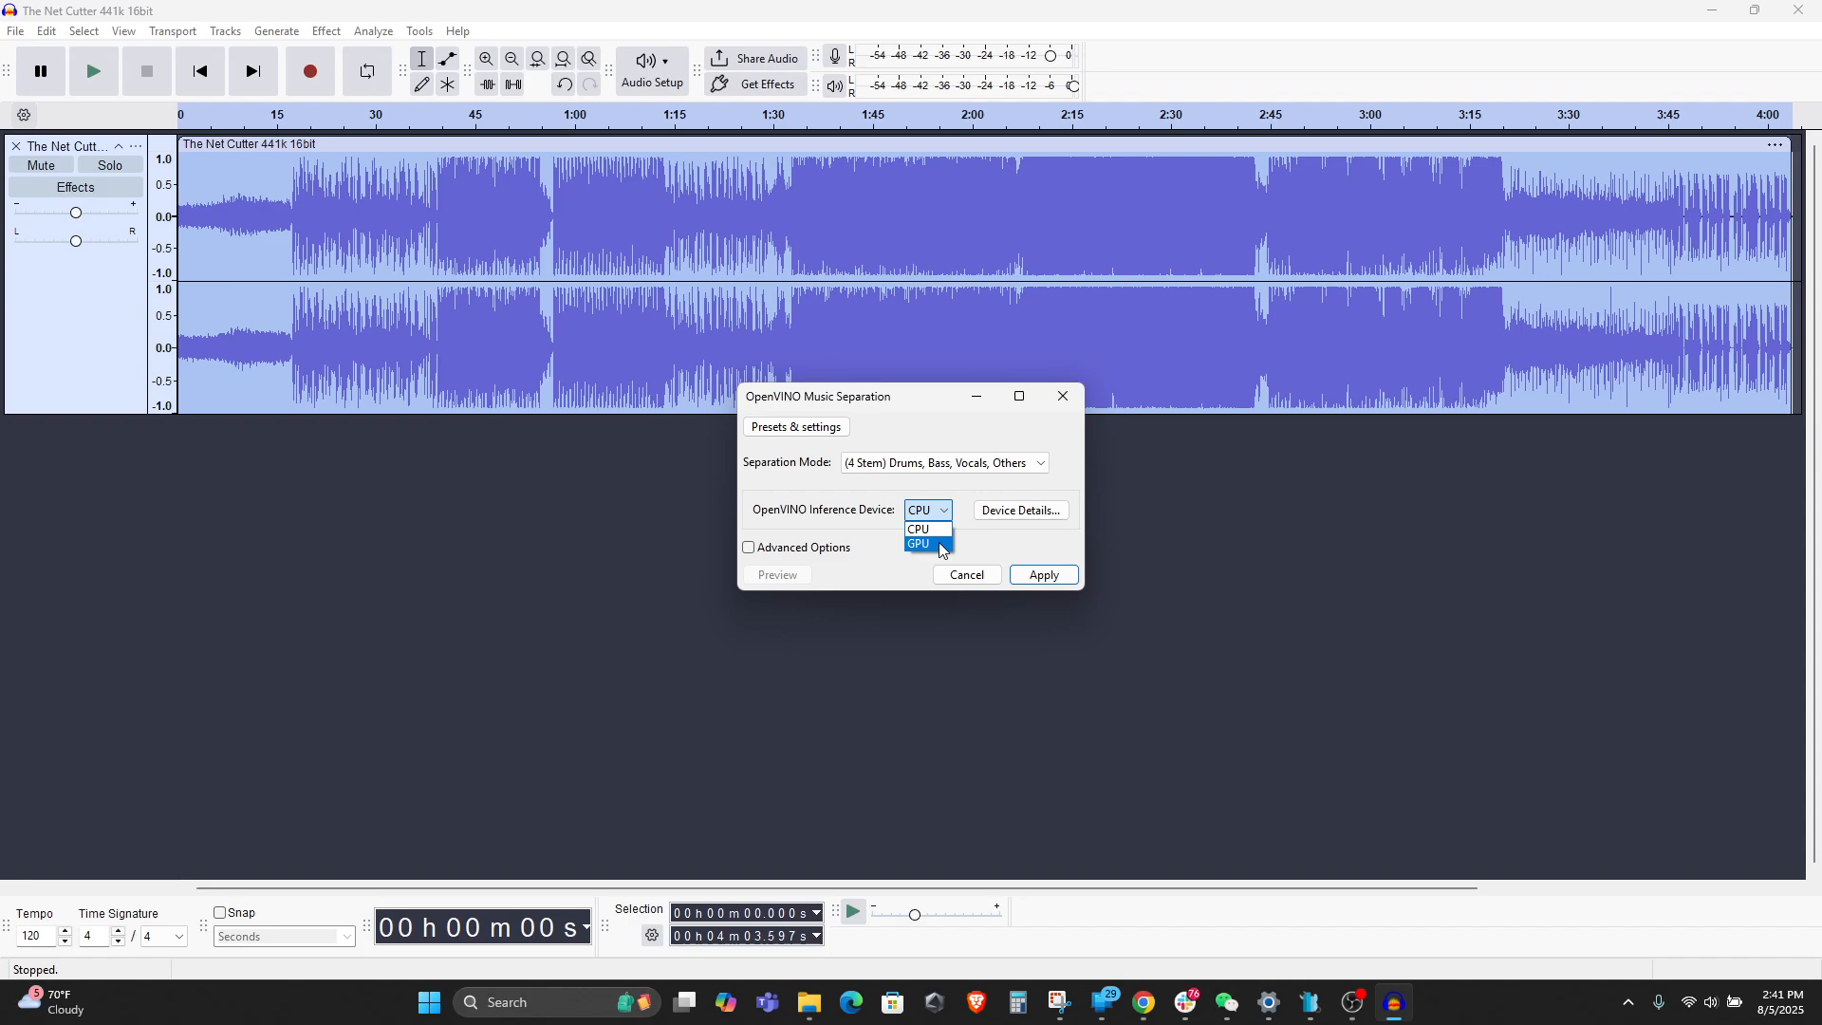
click(941, 544)
- Check the OpenVINO device details and the advanced options, and apply the music separation
click(1020, 511)
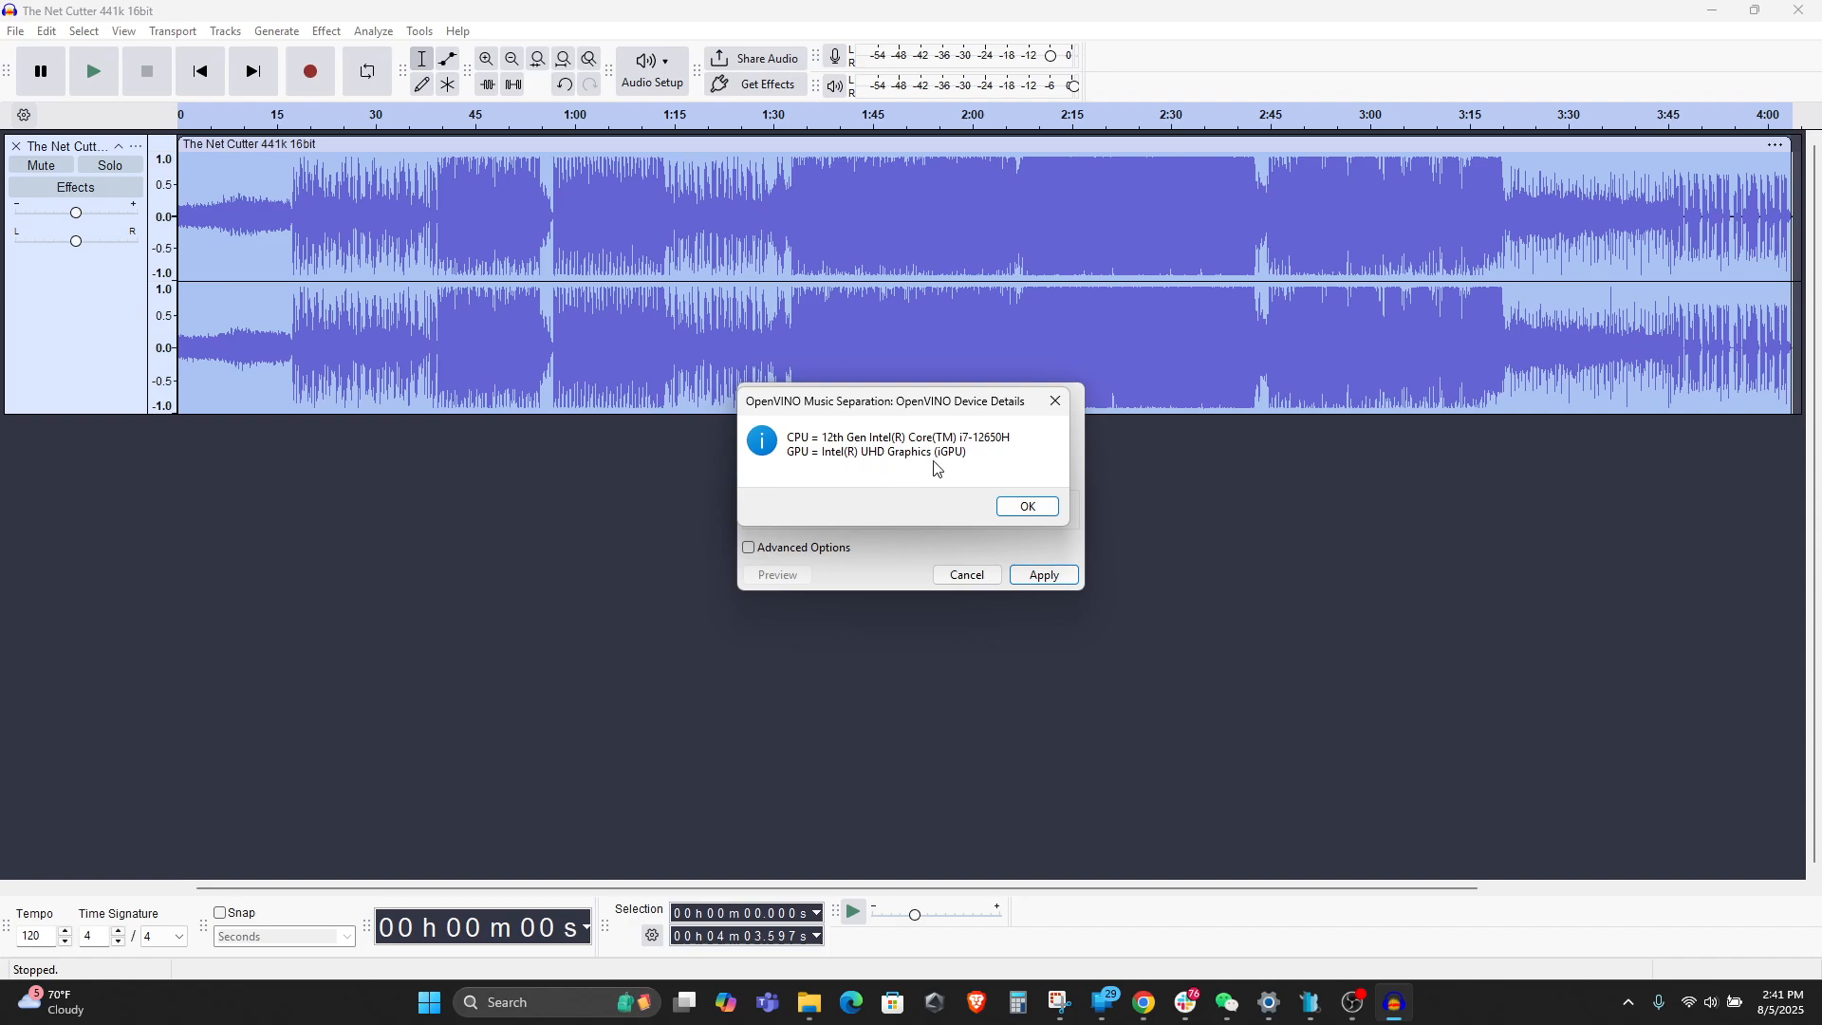
click(1037, 509)
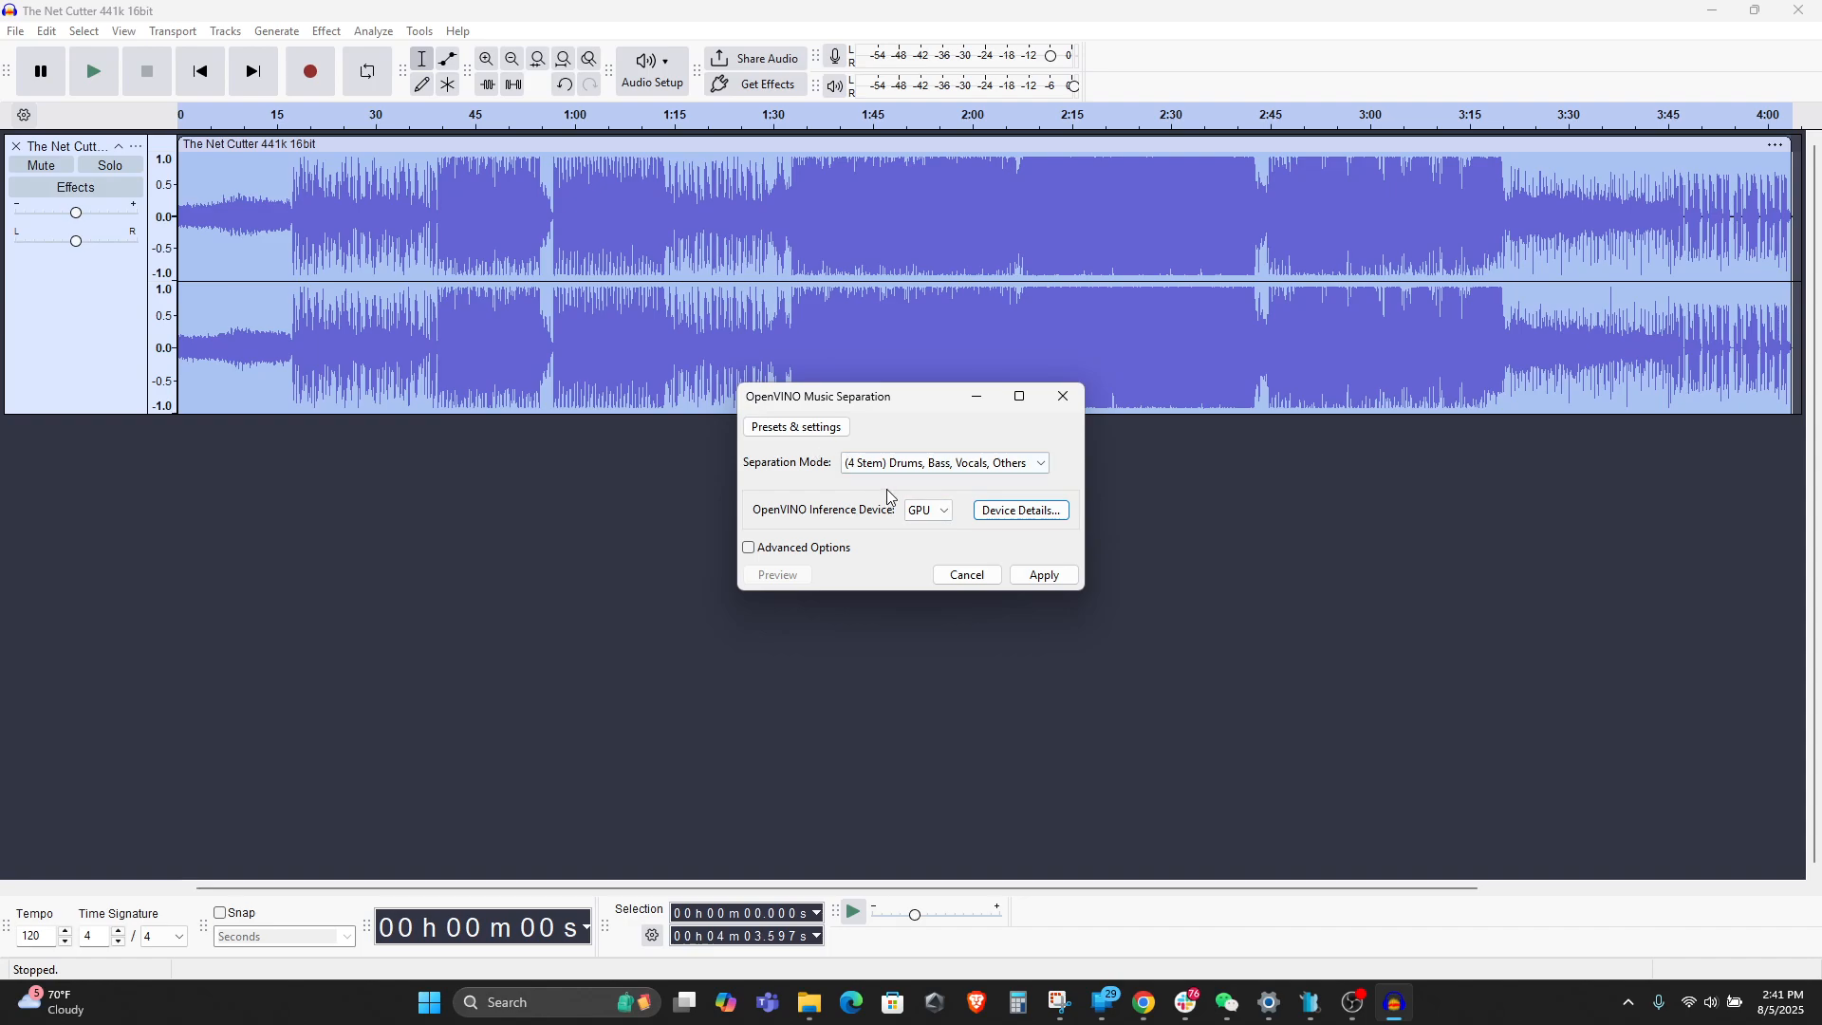
click(810, 558)
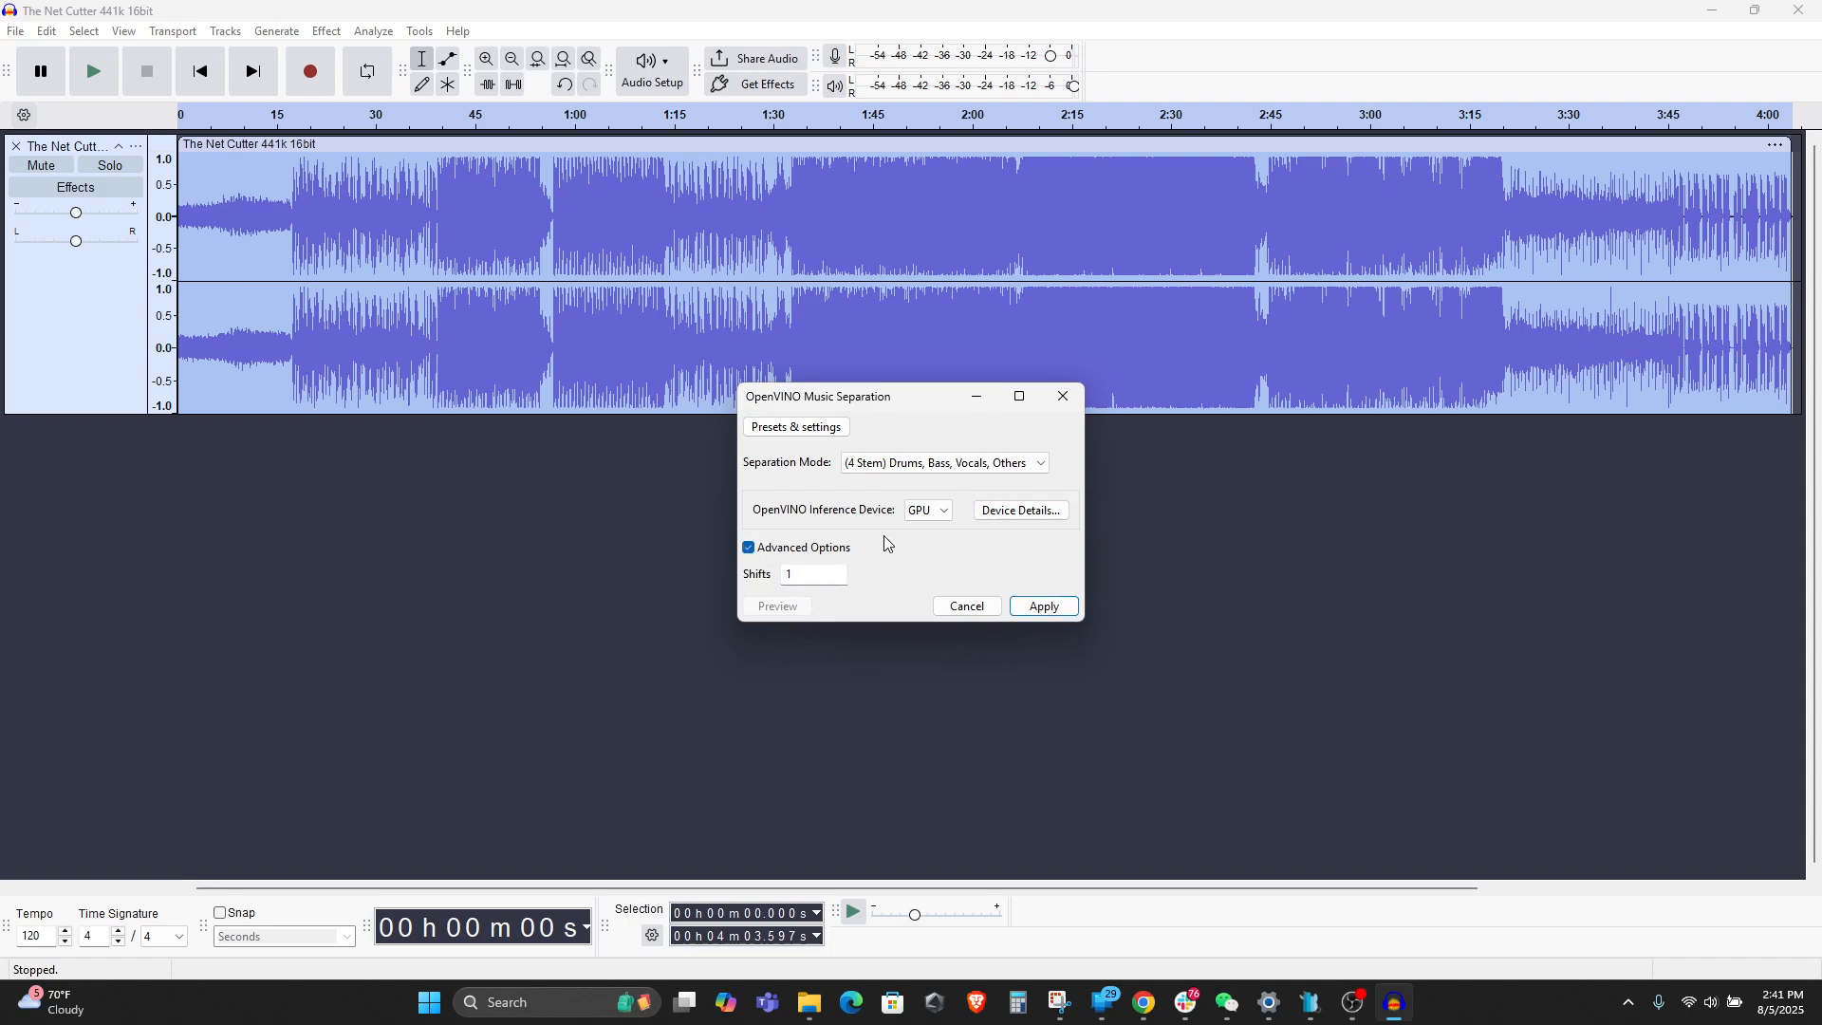
click(797, 549)
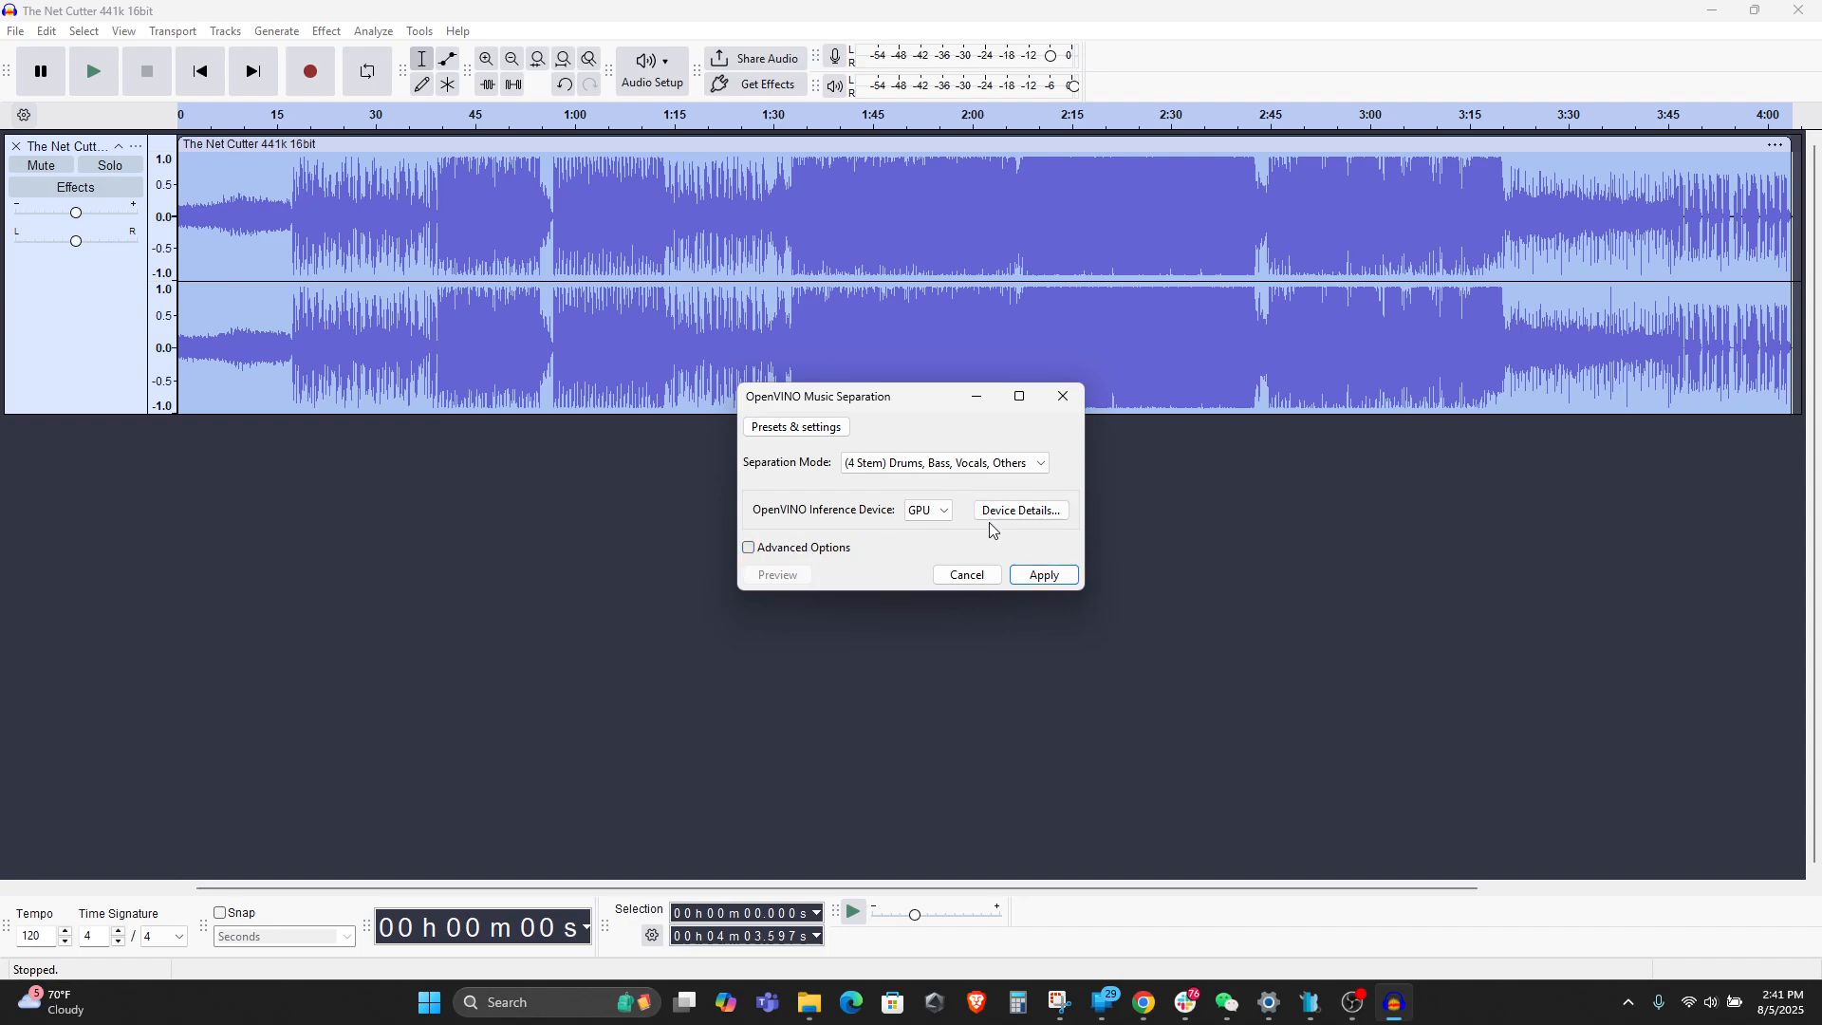
click(1029, 578)
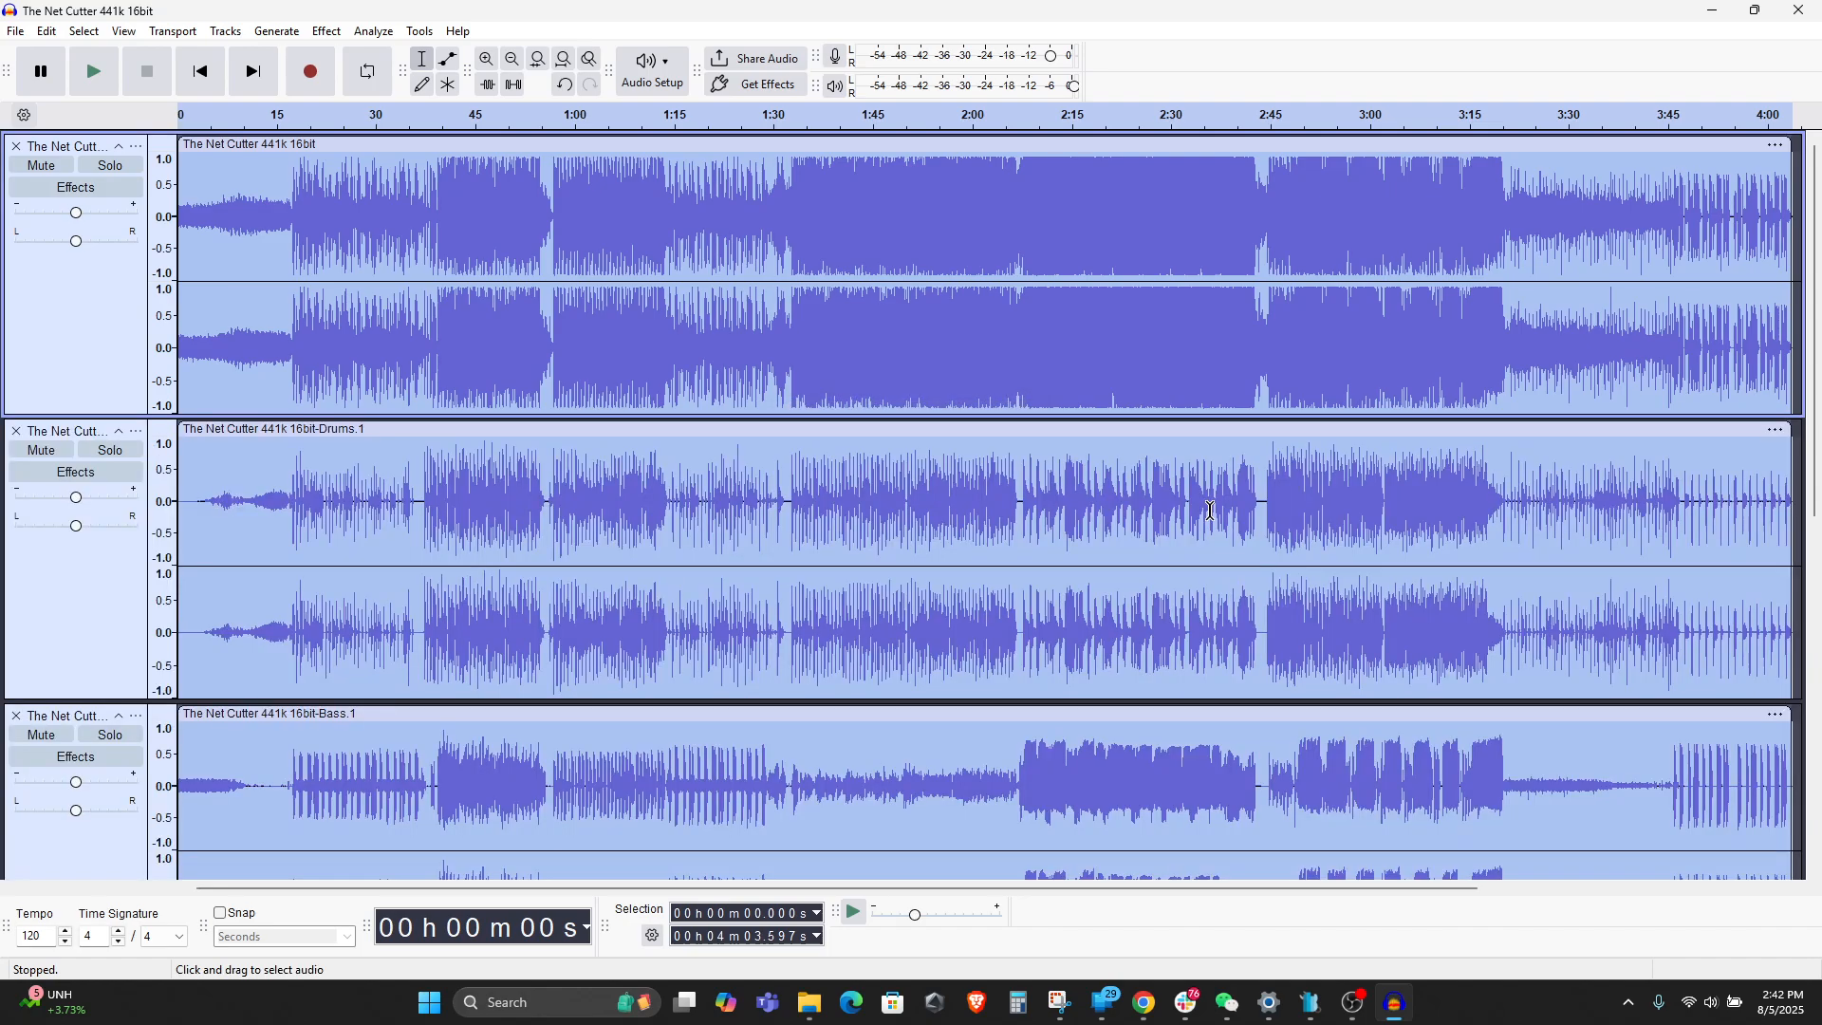
- Look over the separated stem tracks and mute the original The Net Cutter 441k 16bit track
scroll(1100, 596, down, 10)
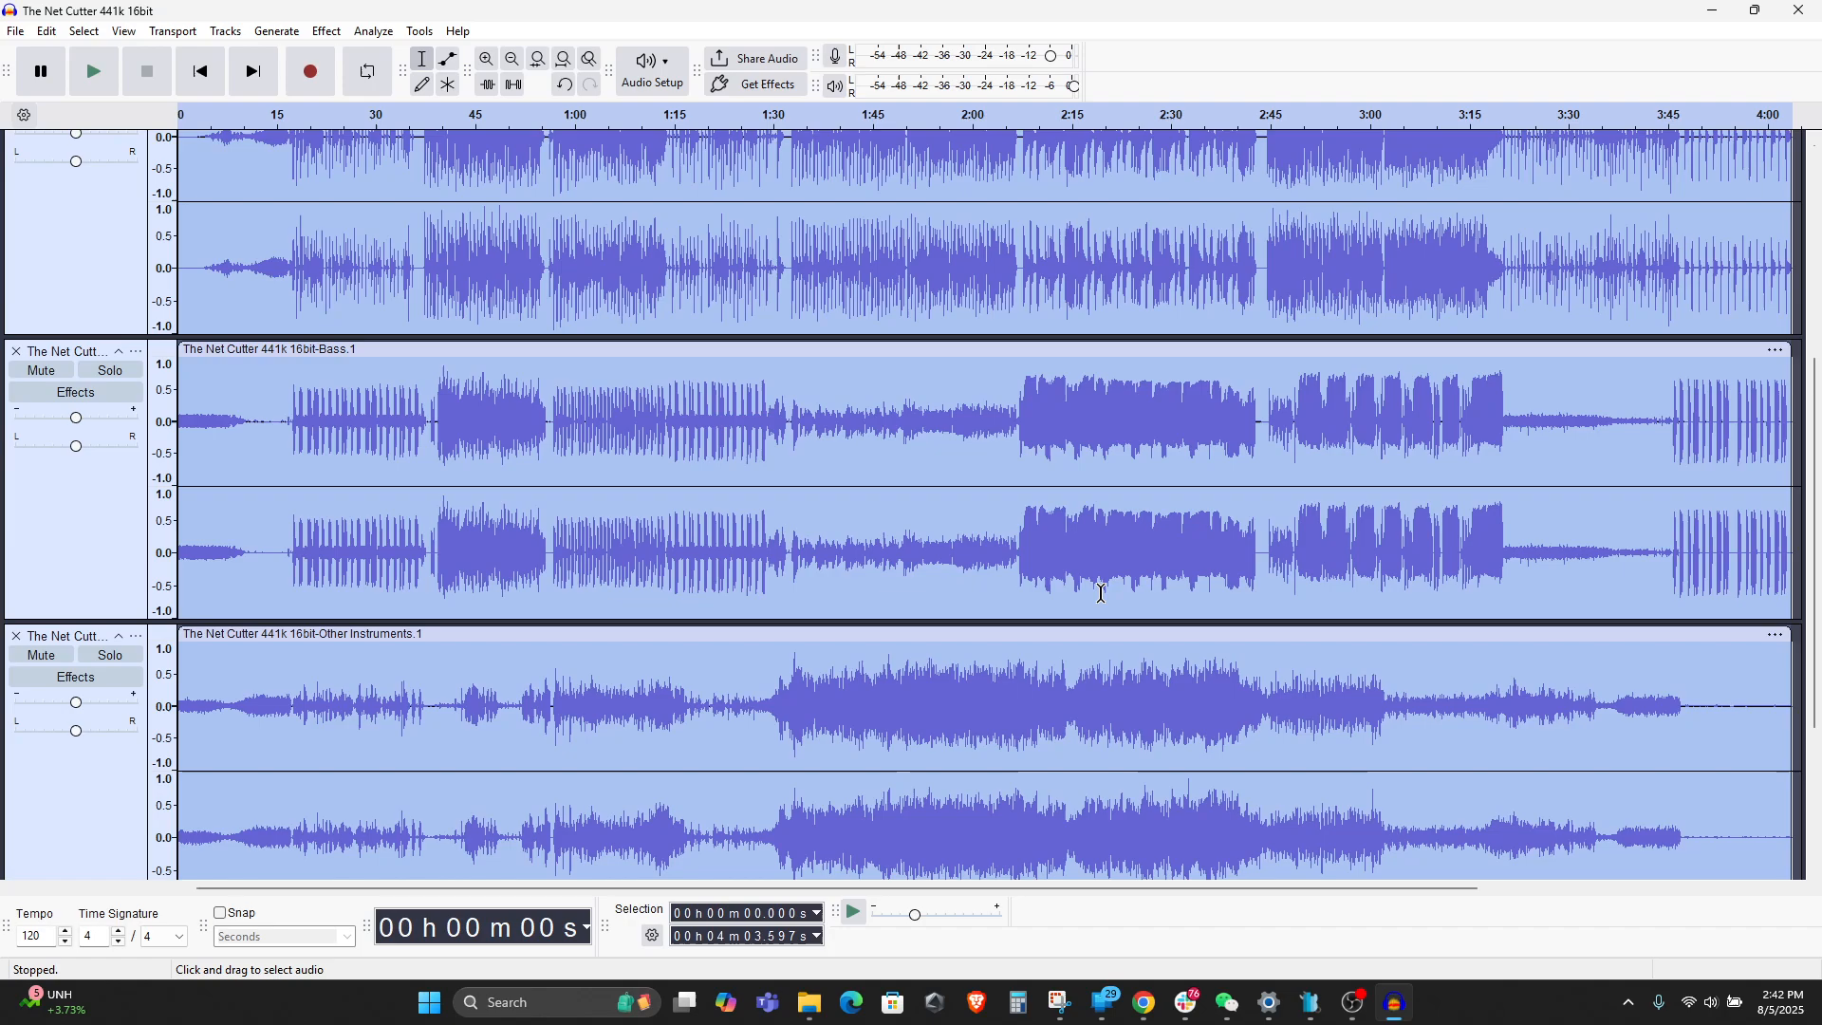
scroll(1100, 593, up, 10)
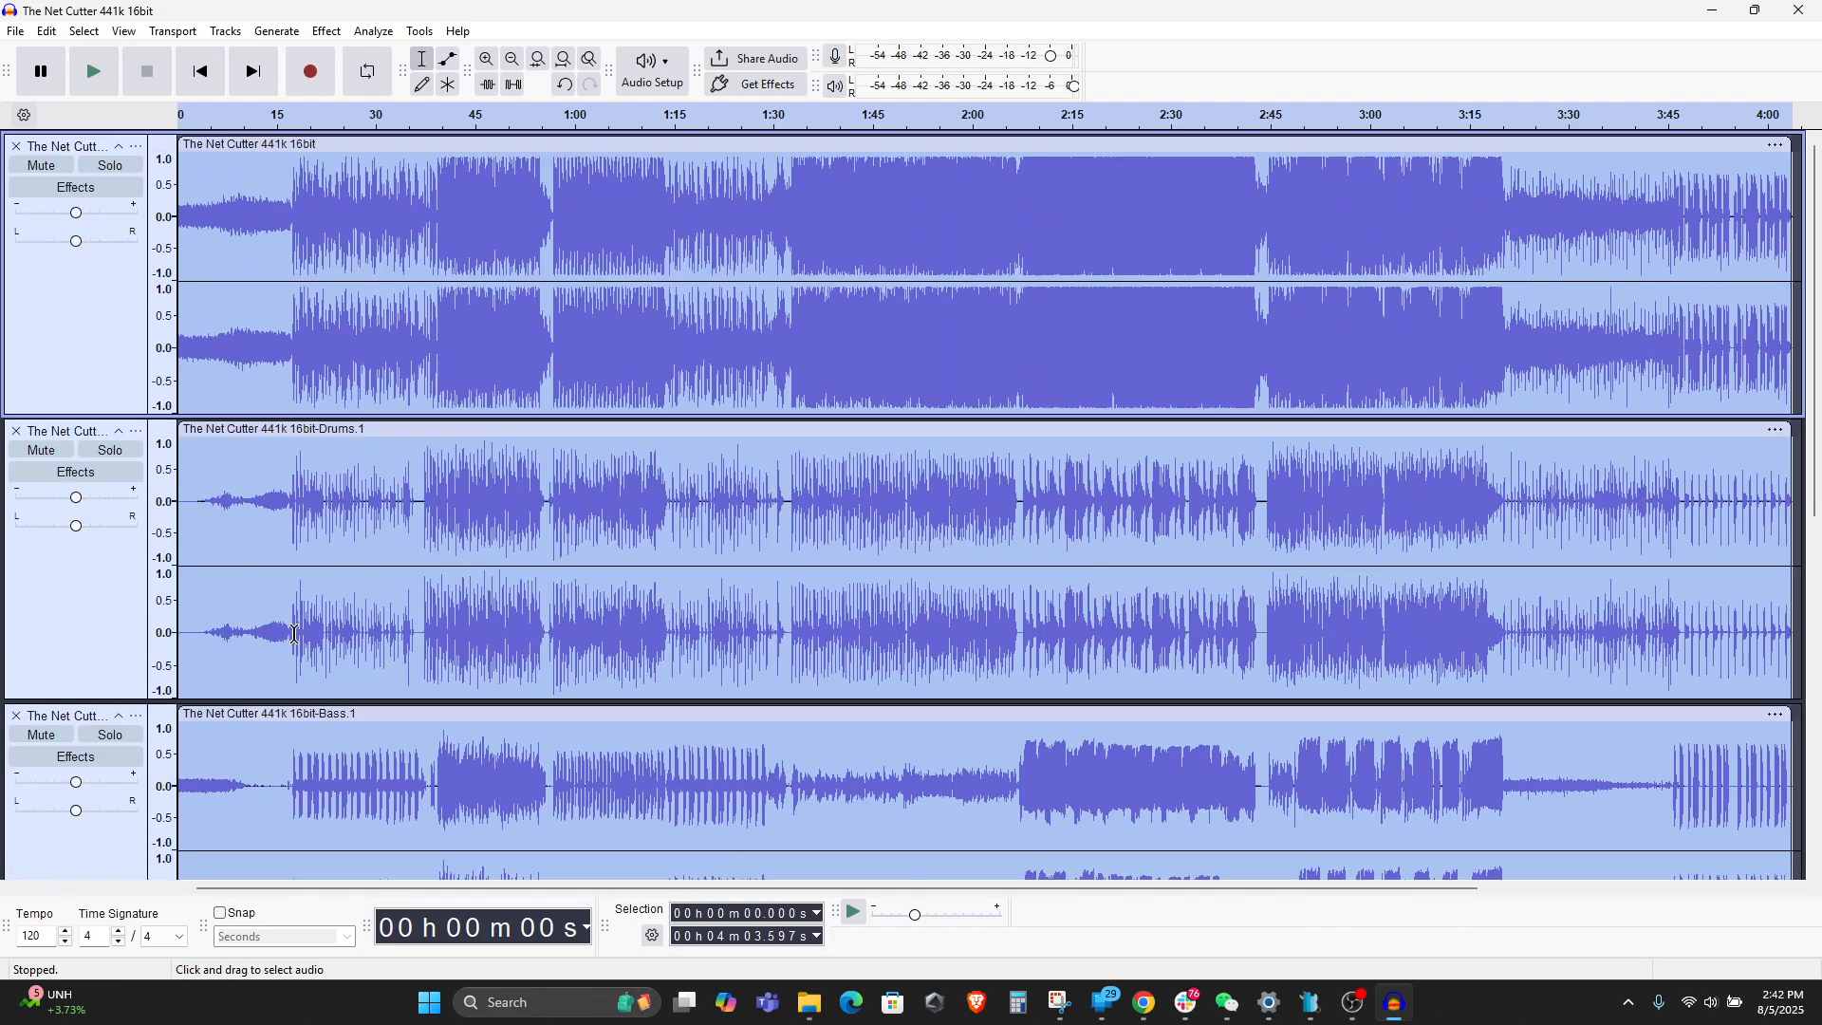
click(133, 275)
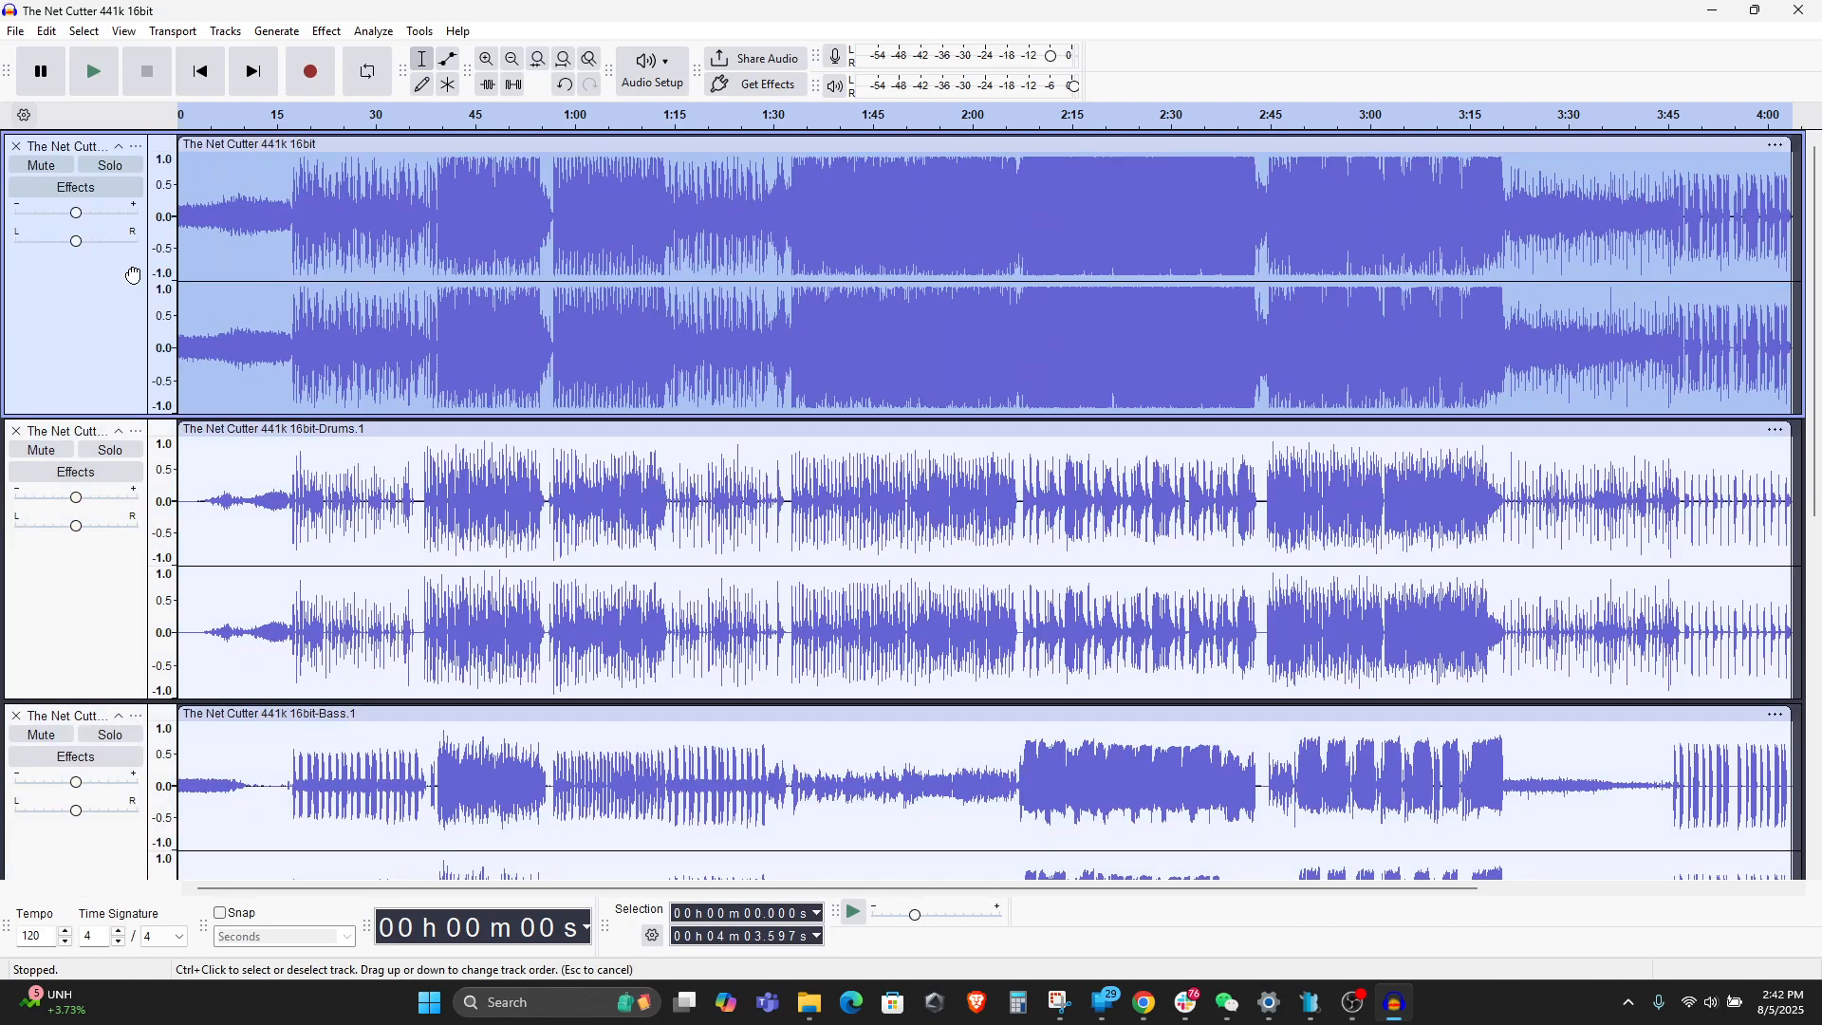
click(59, 168)
- Solo the Drums stem, listen to it from about 0:19 and 0:42, and release its solo
scroll(784, 437, down, 5)
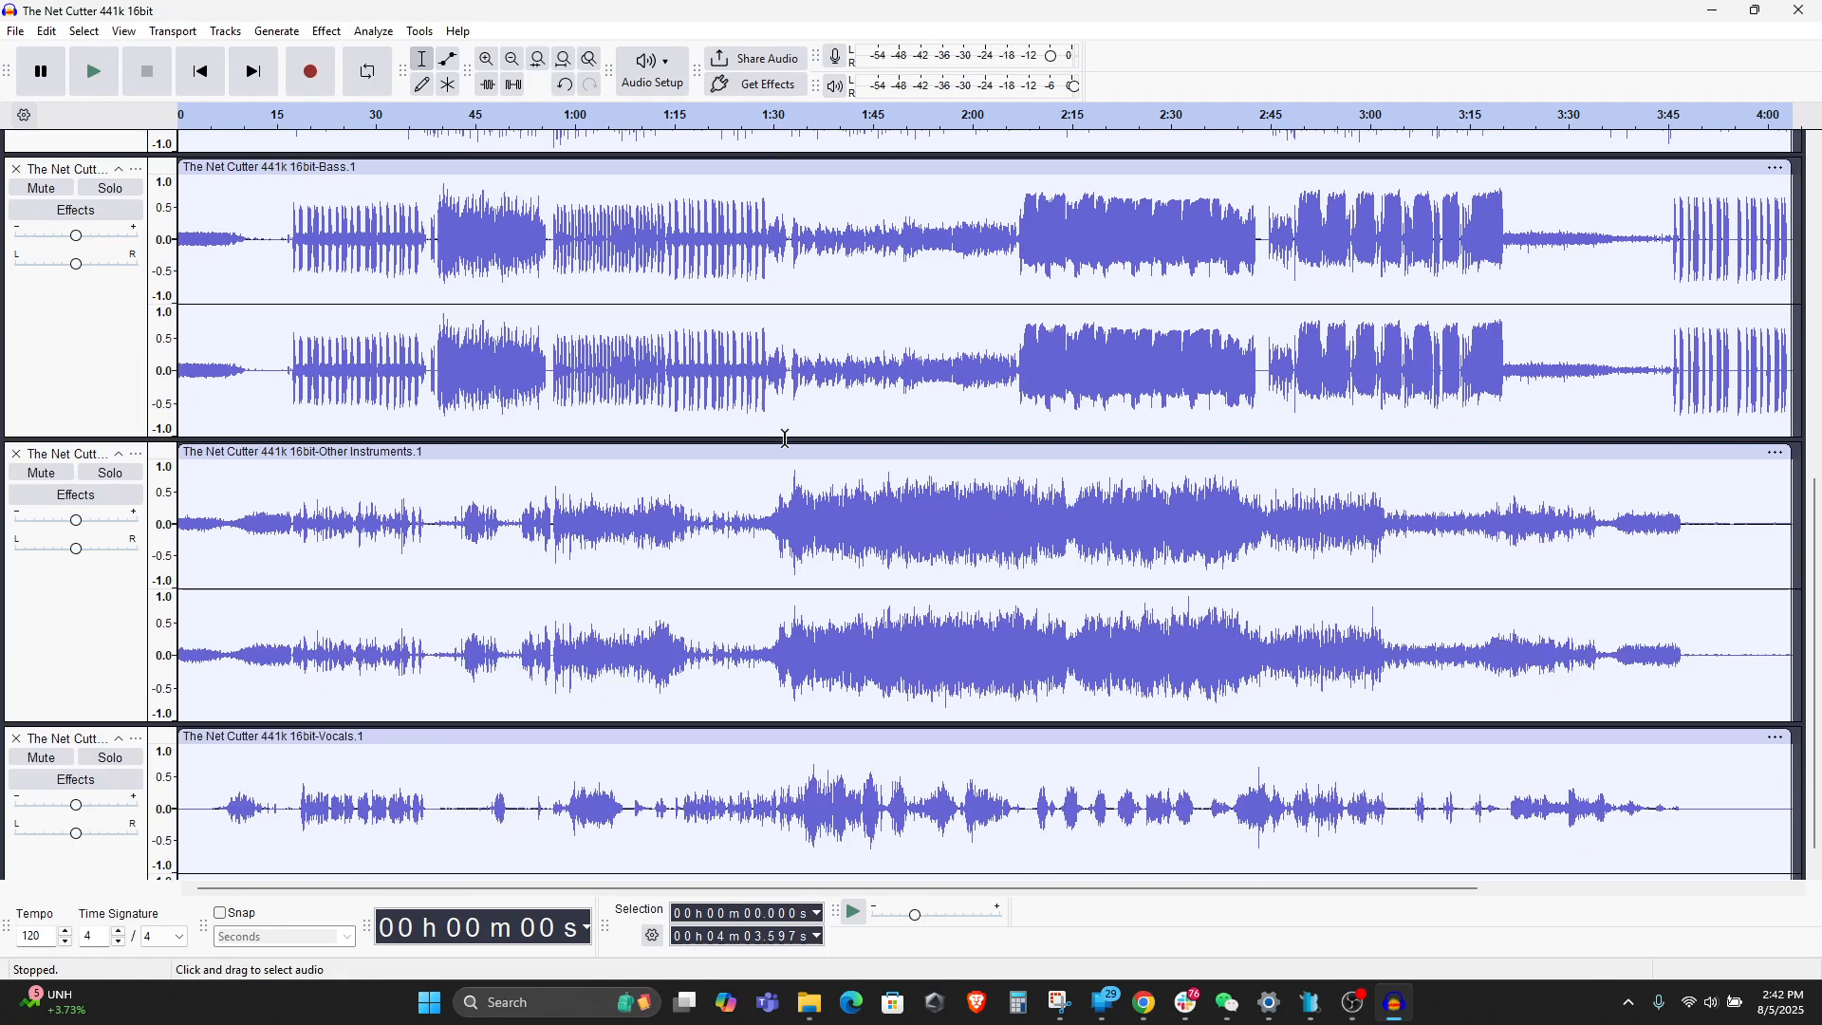
scroll(786, 436, up, 2)
scroll(786, 436, up, 2)
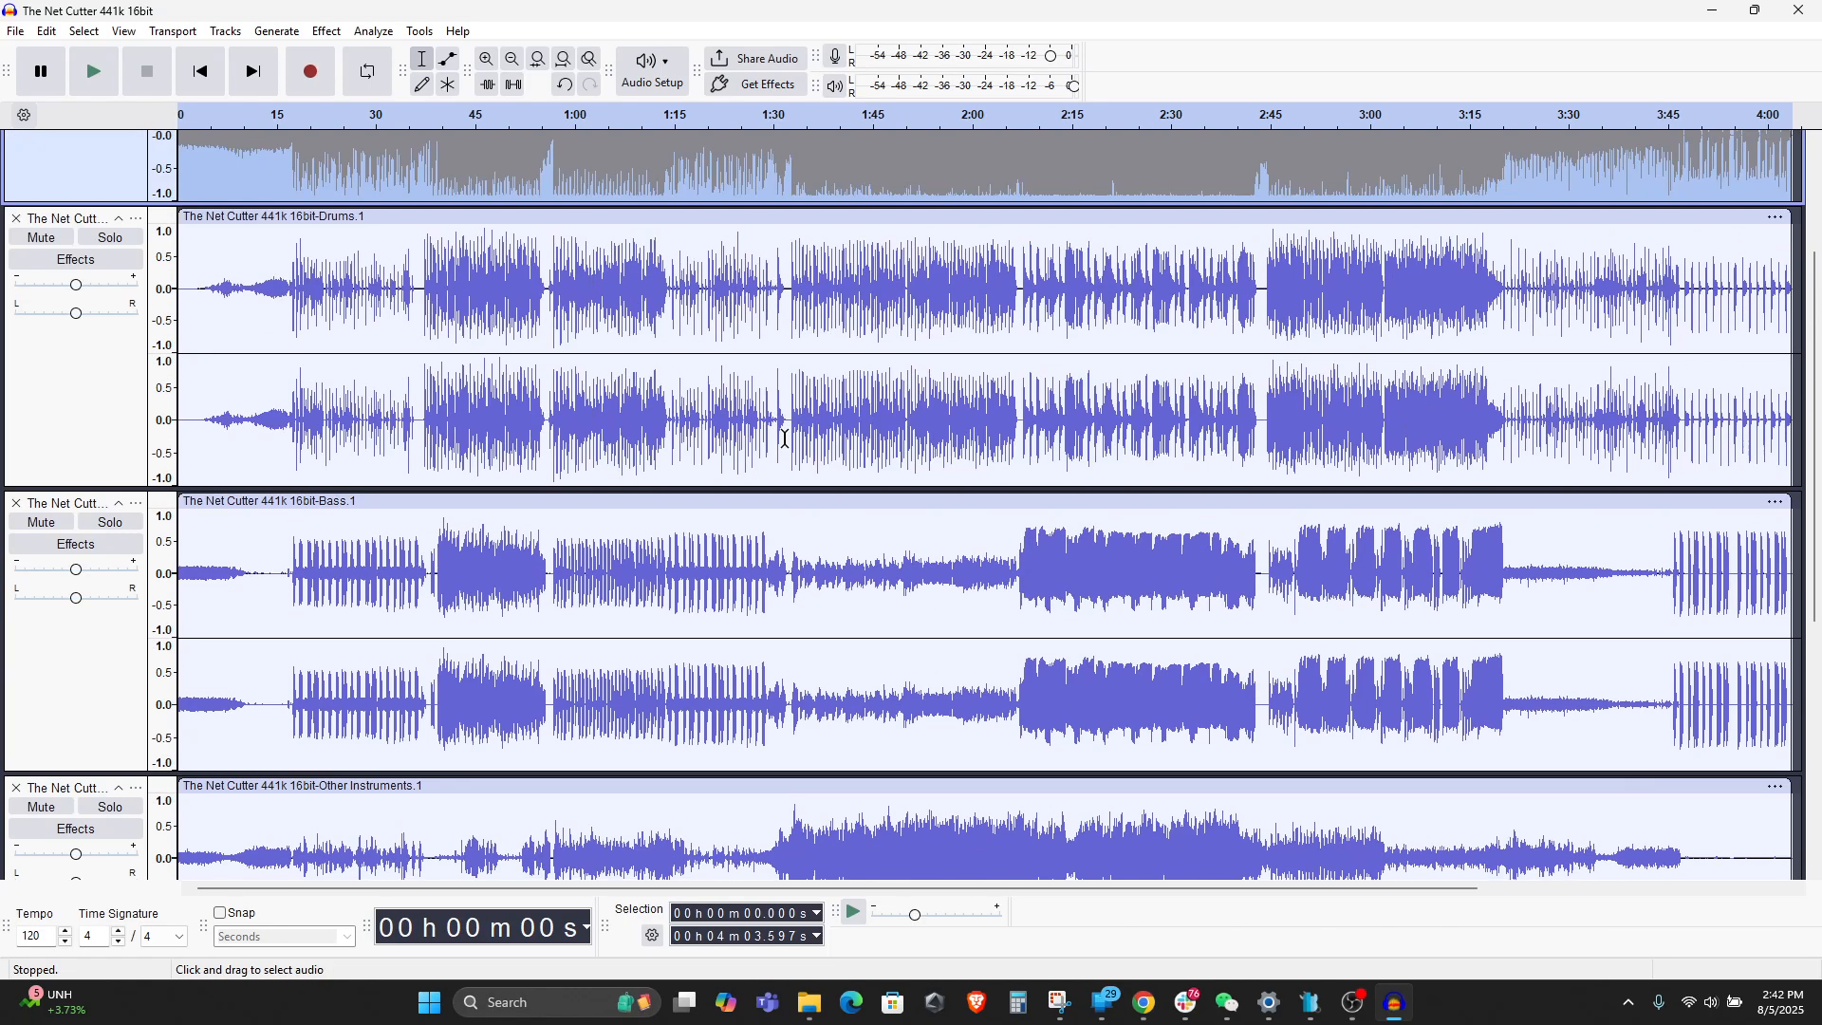
click(112, 237)
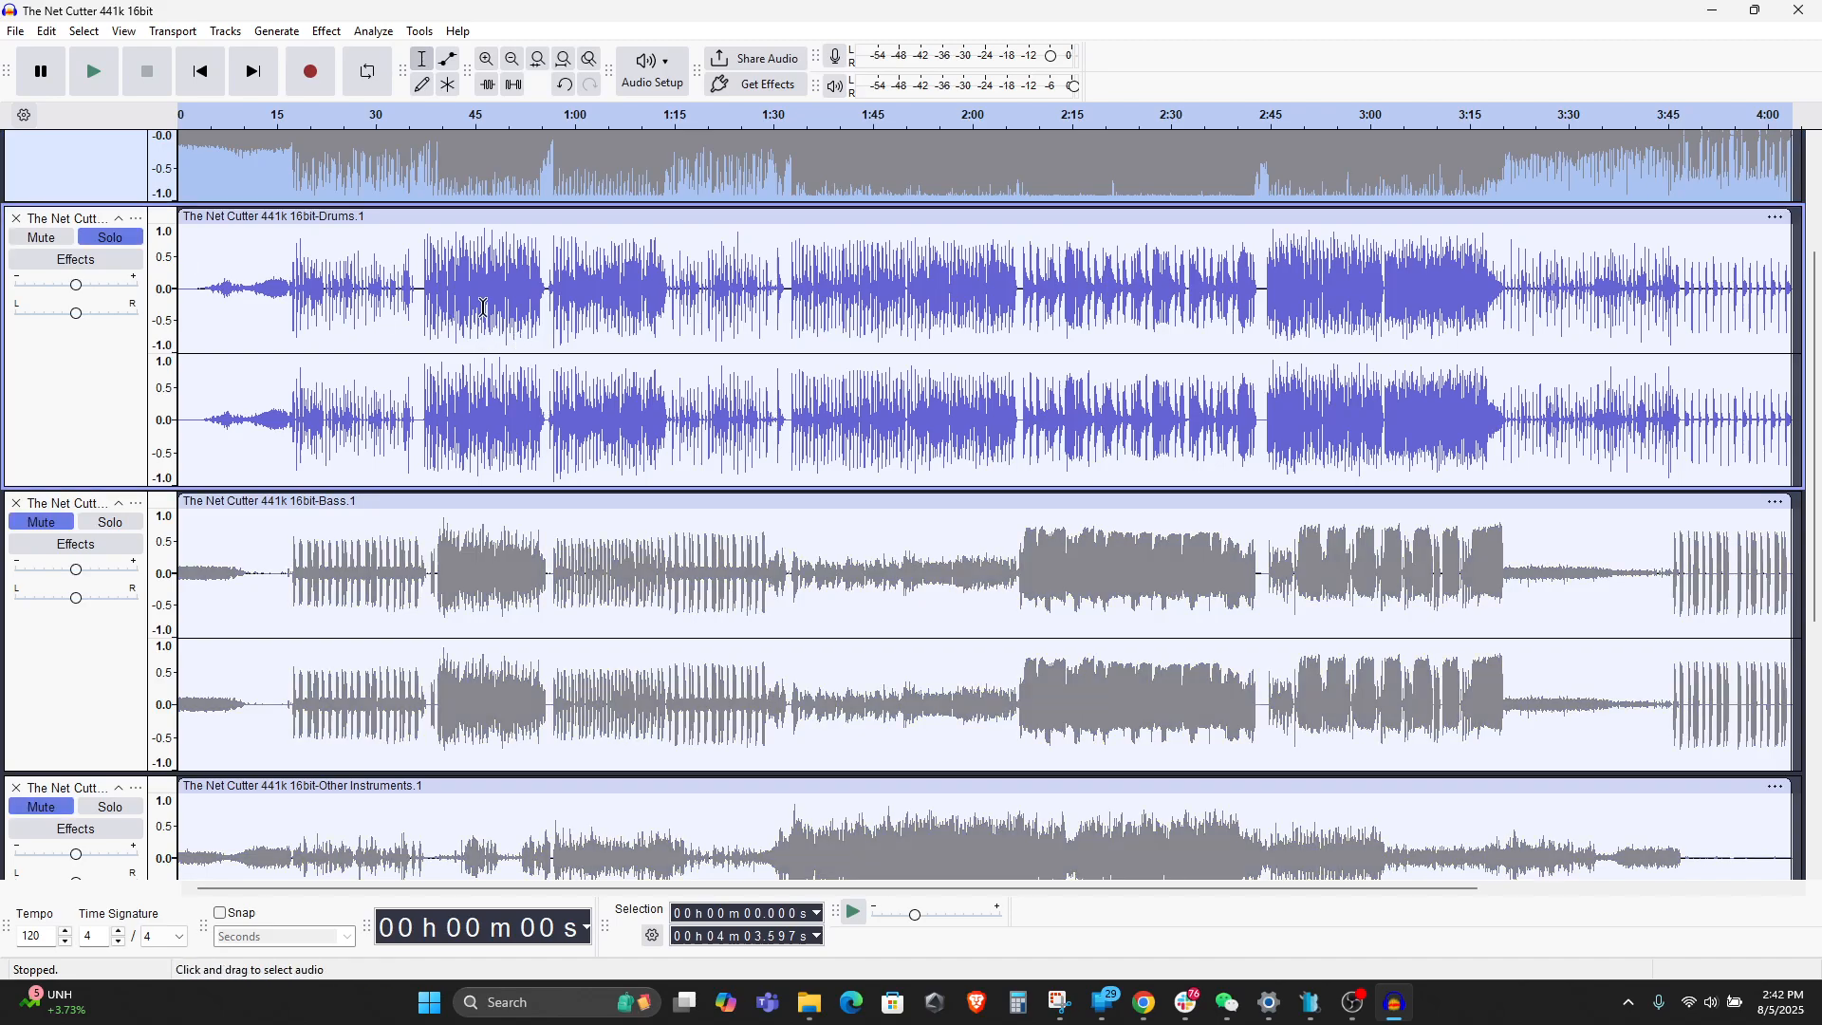
click(304, 289)
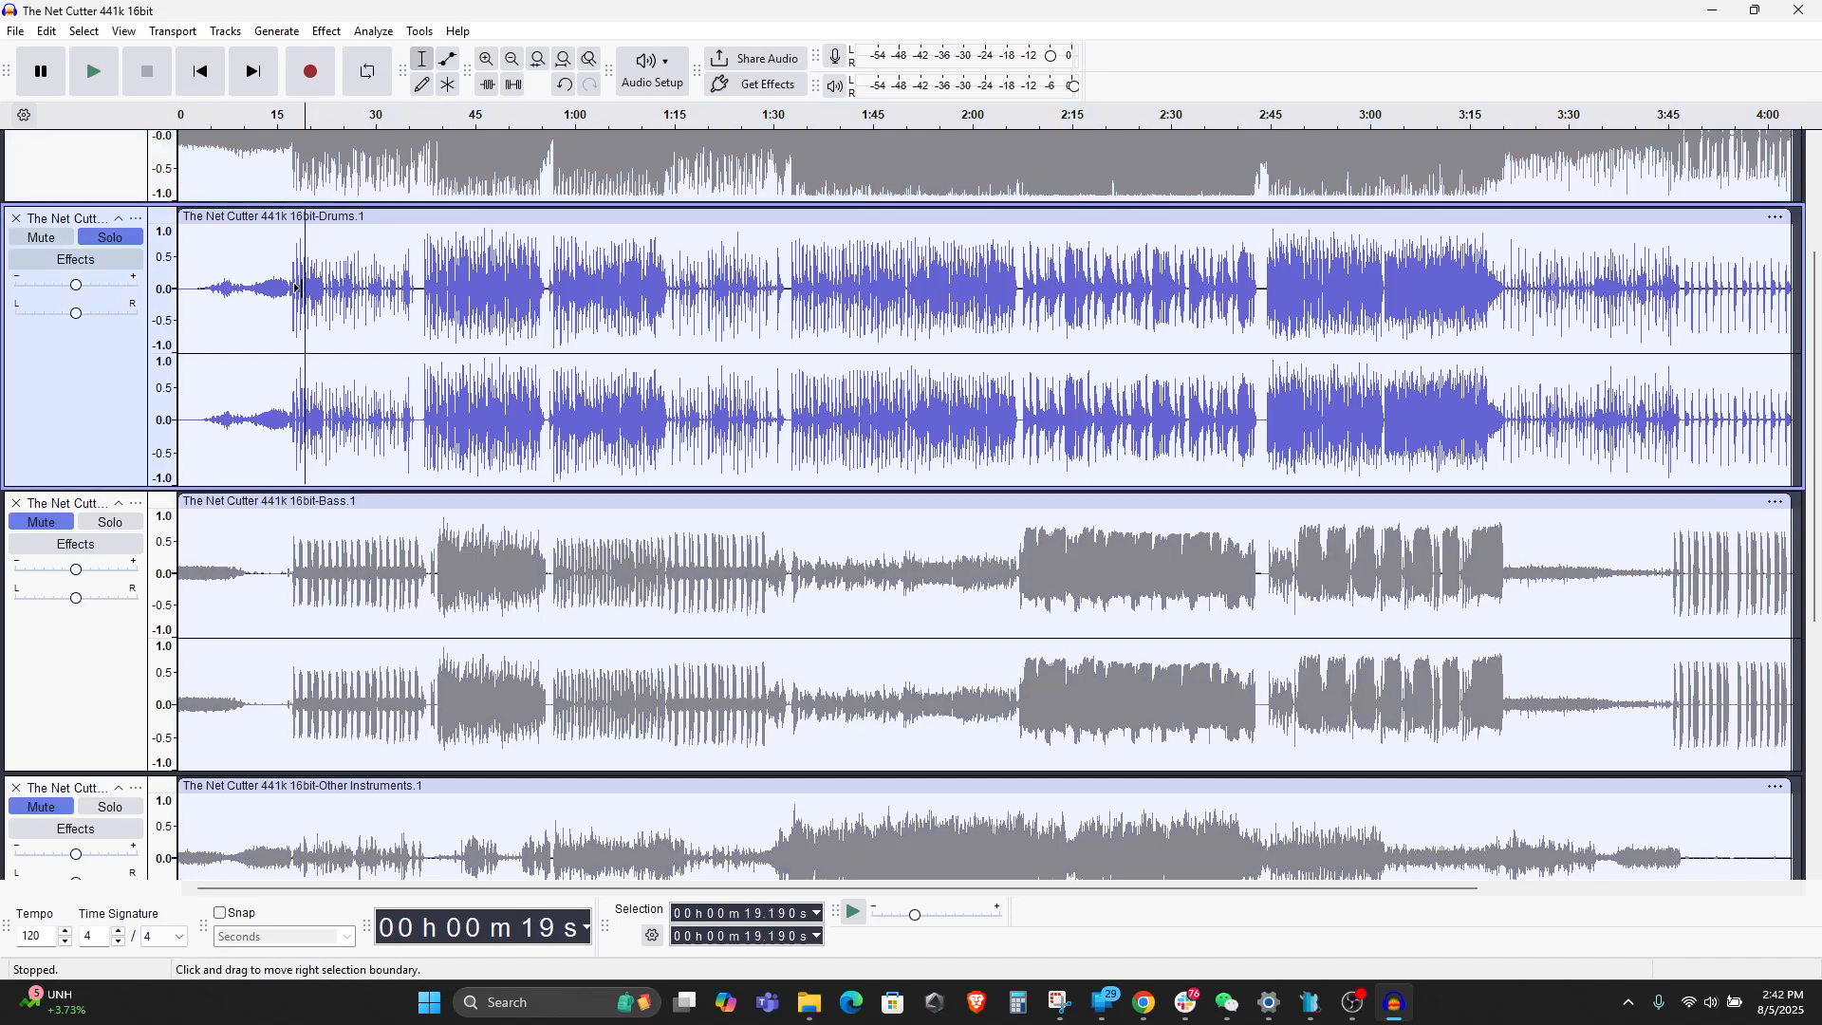
key(space)
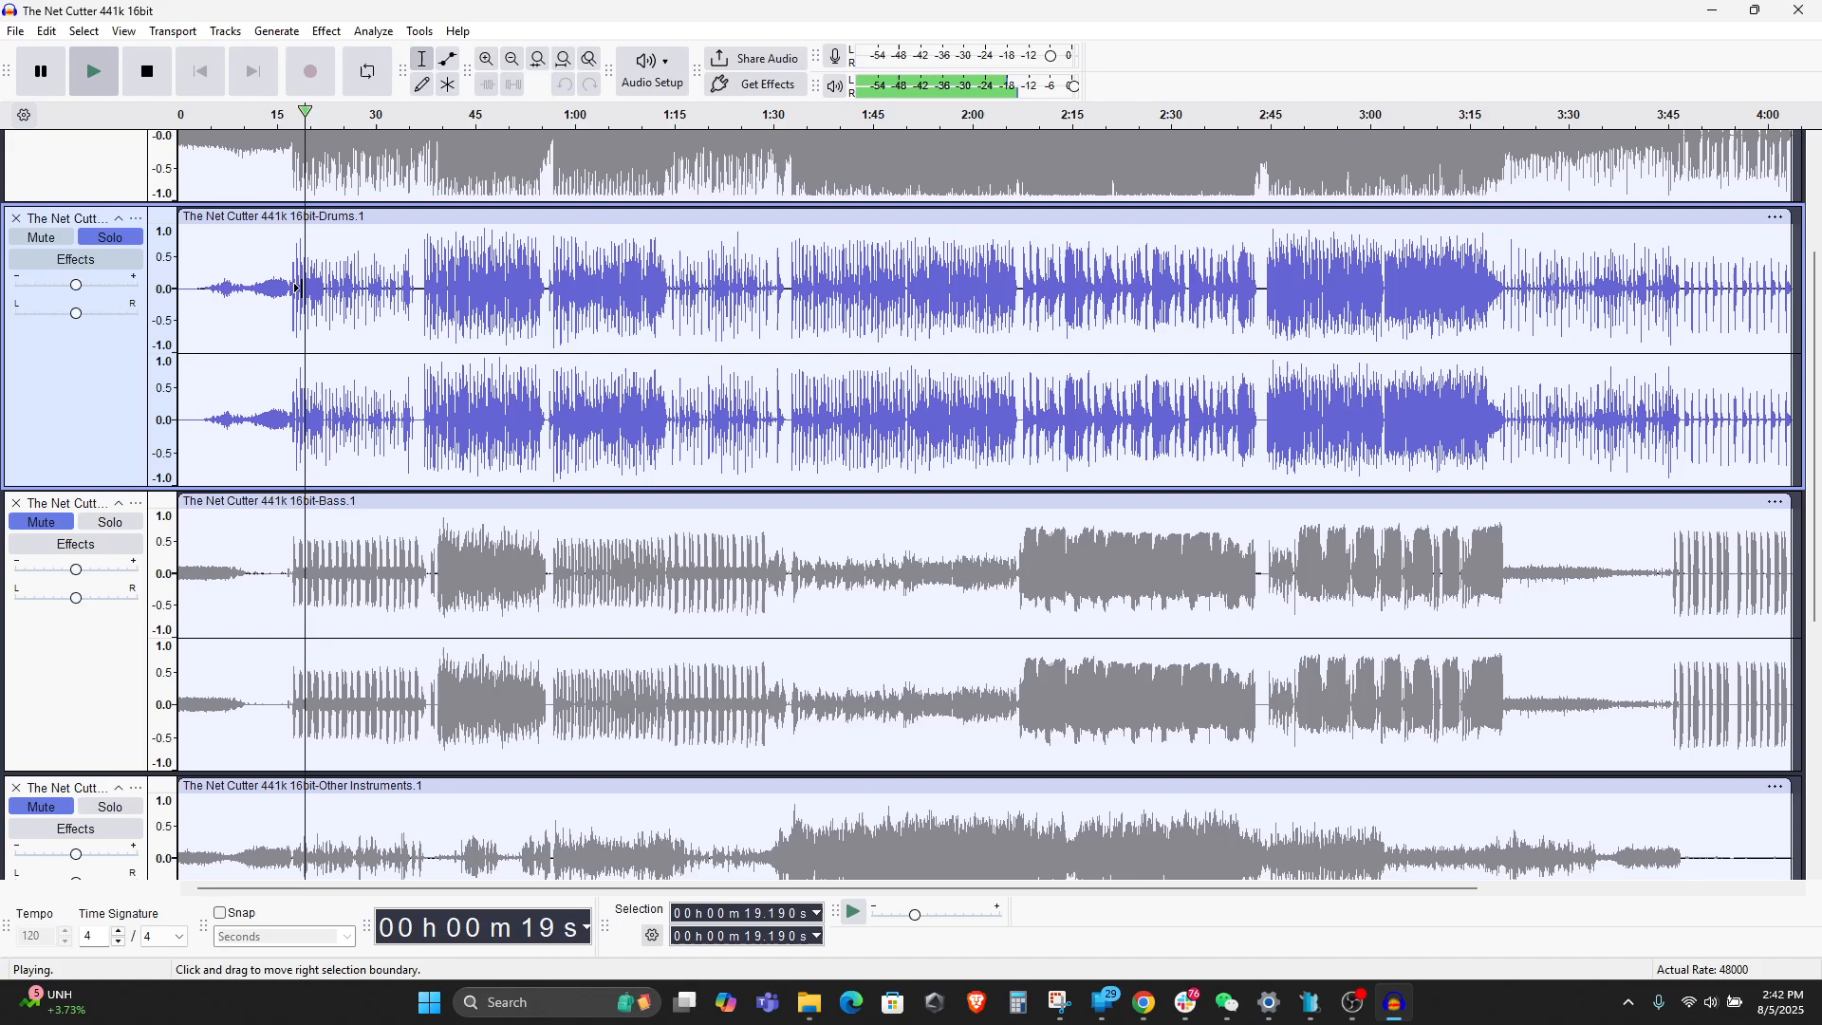
click(453, 298)
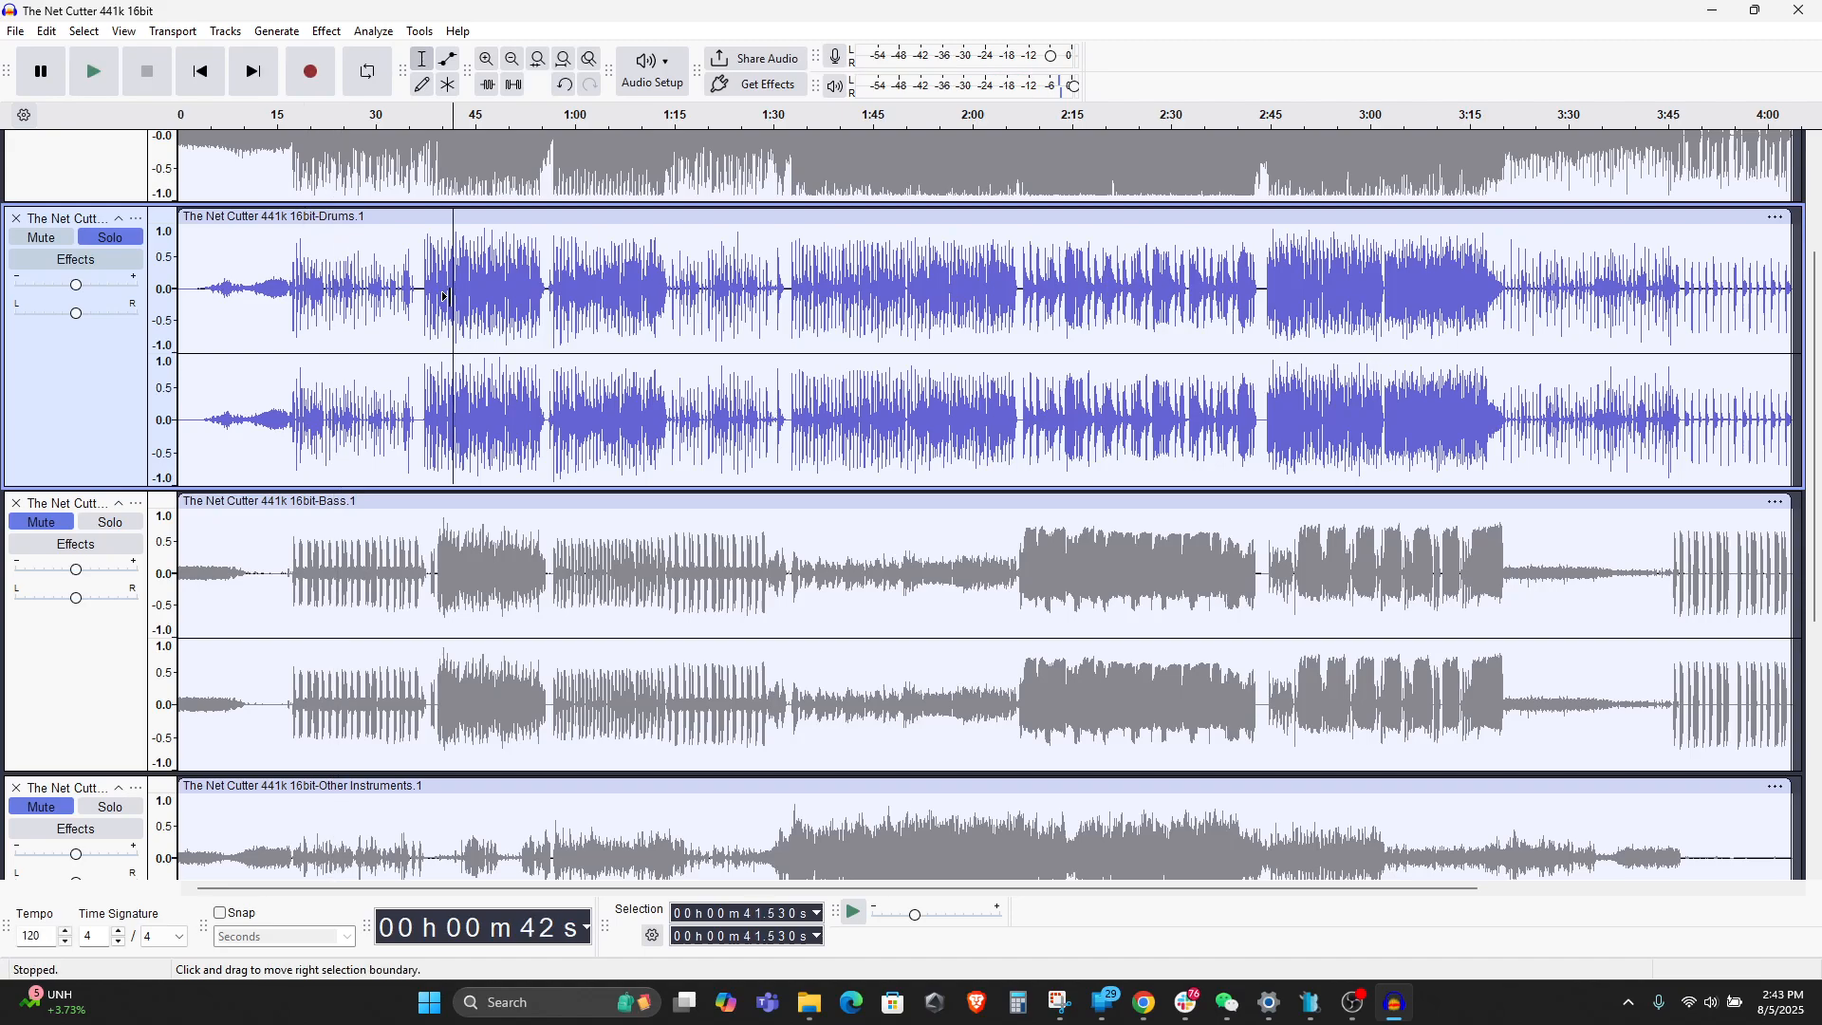
key(space)
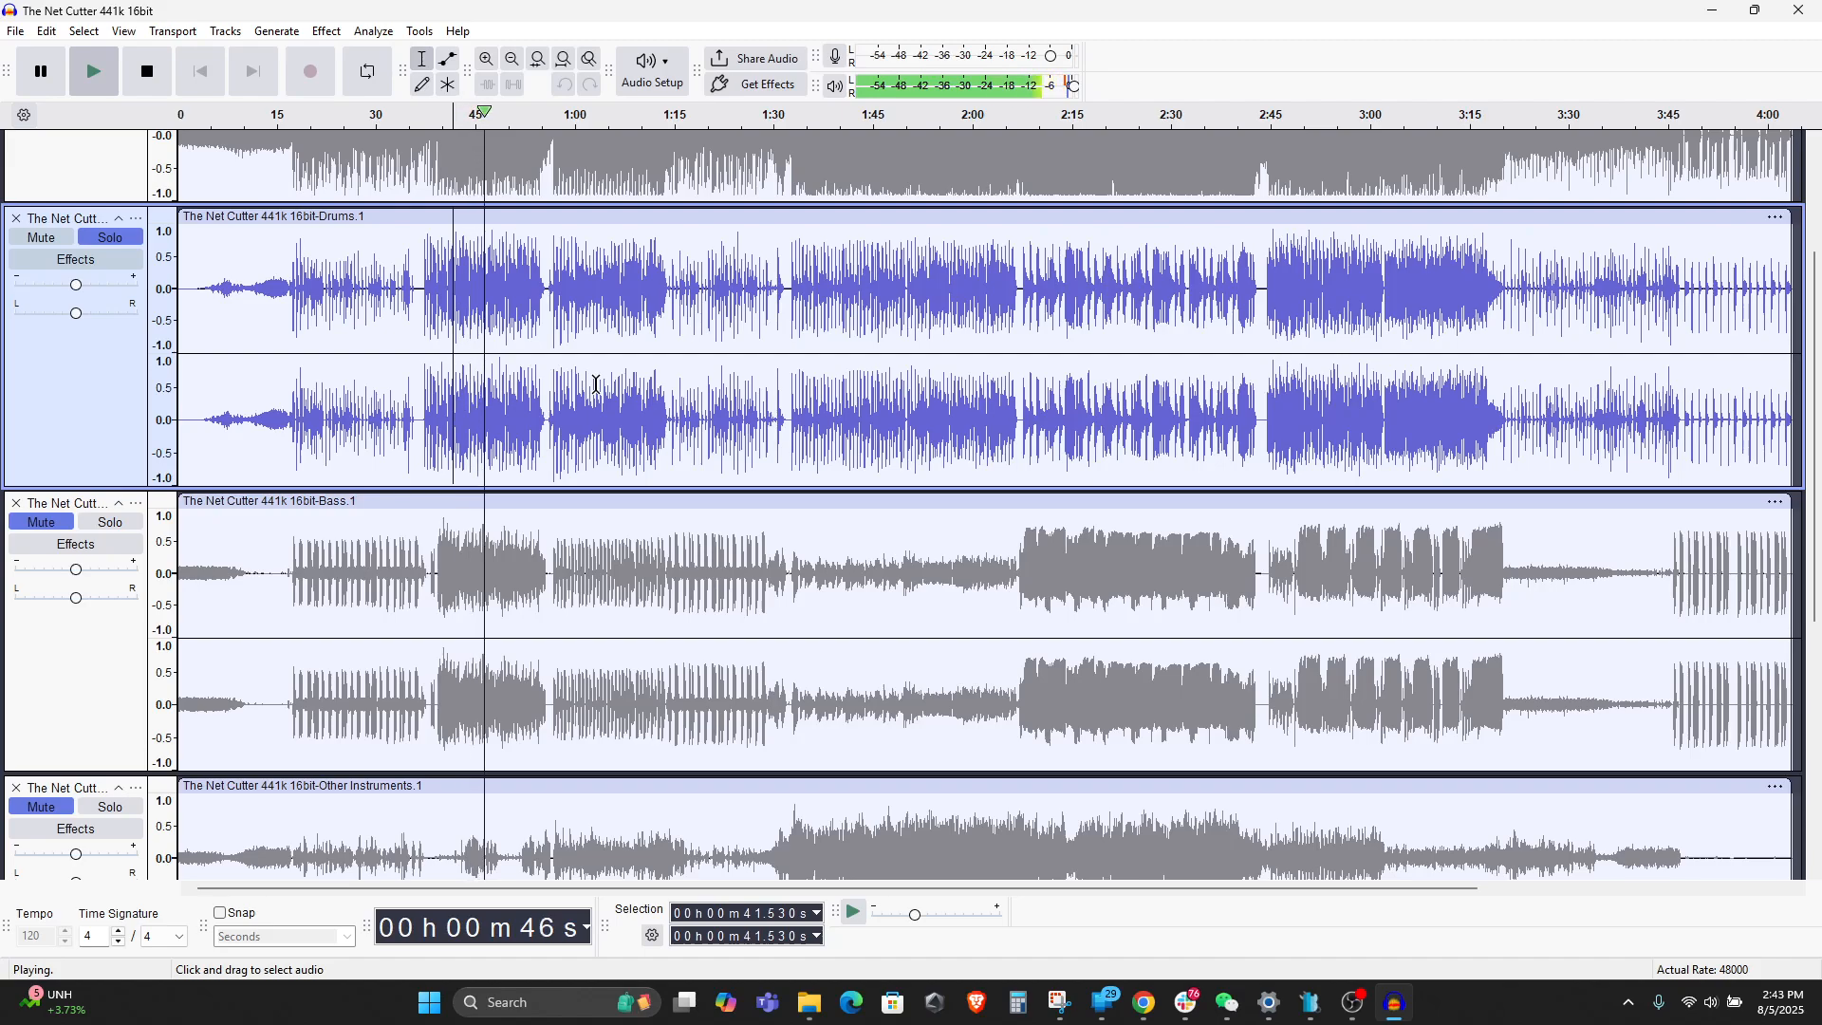
key(space)
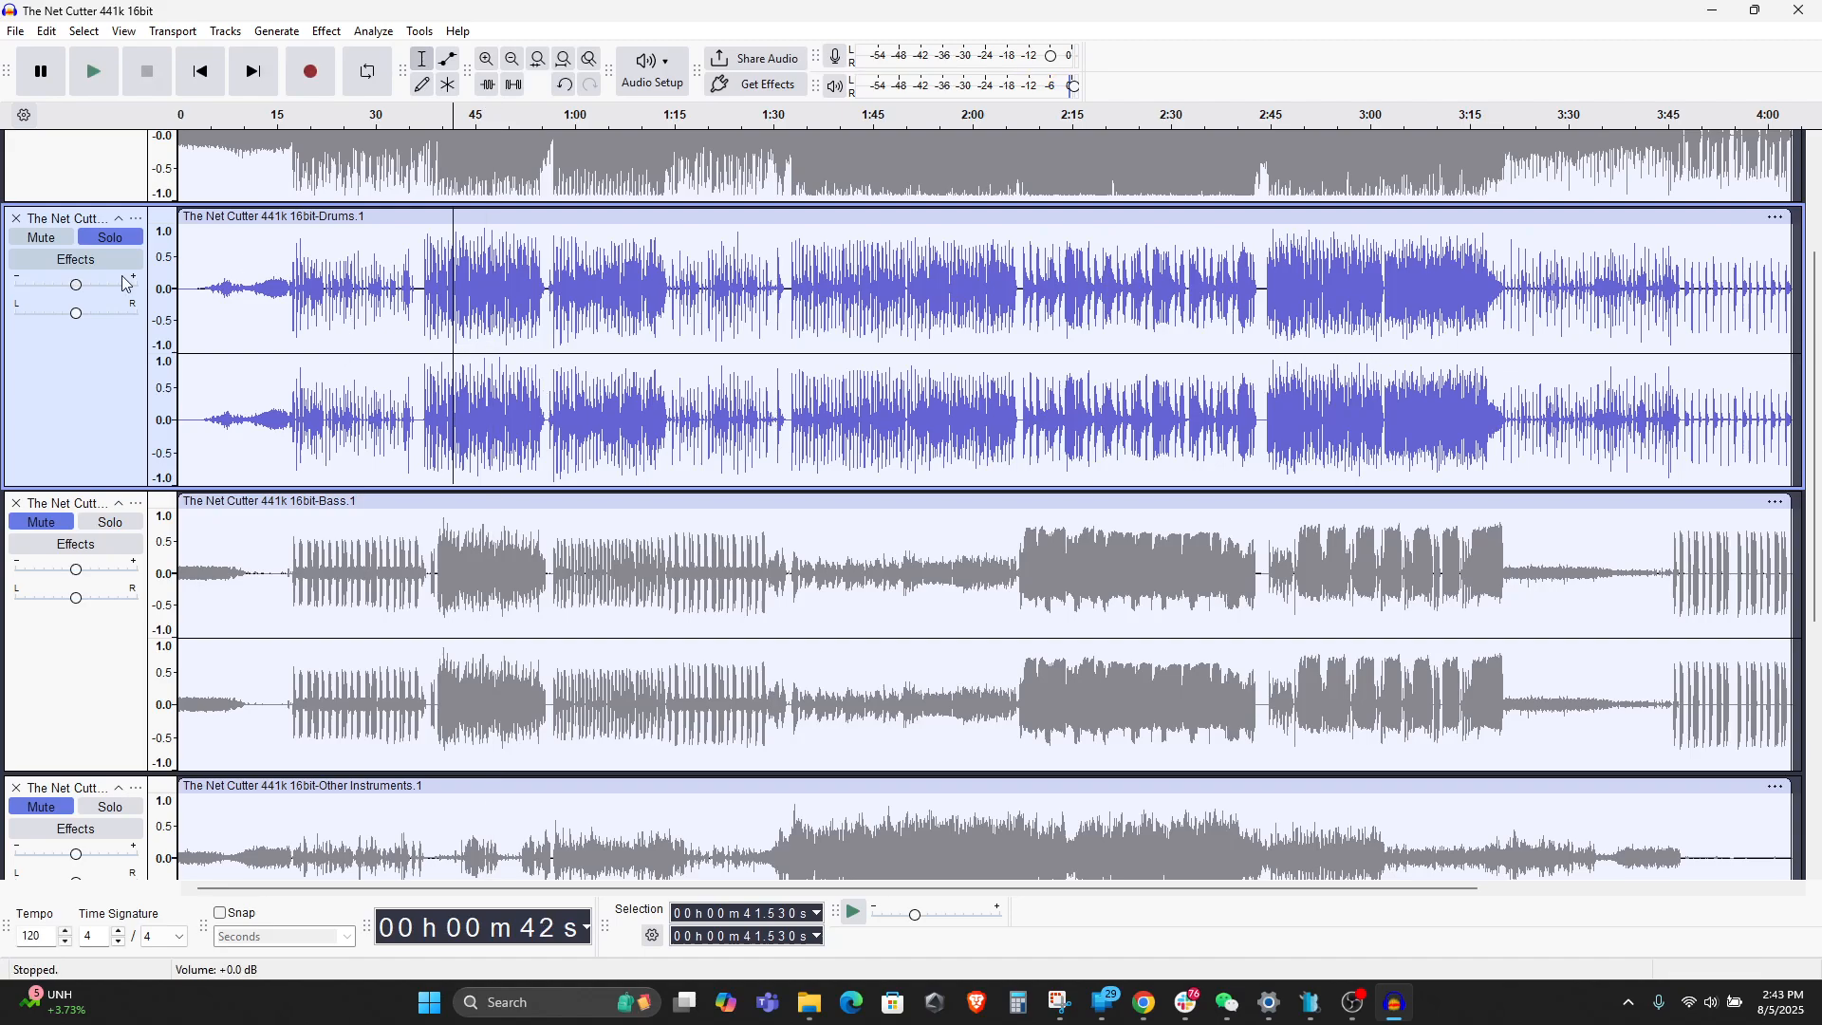
click(110, 237)
- Solo the Bass stem, listen to it from about 0:42, and release its solo
click(110, 522)
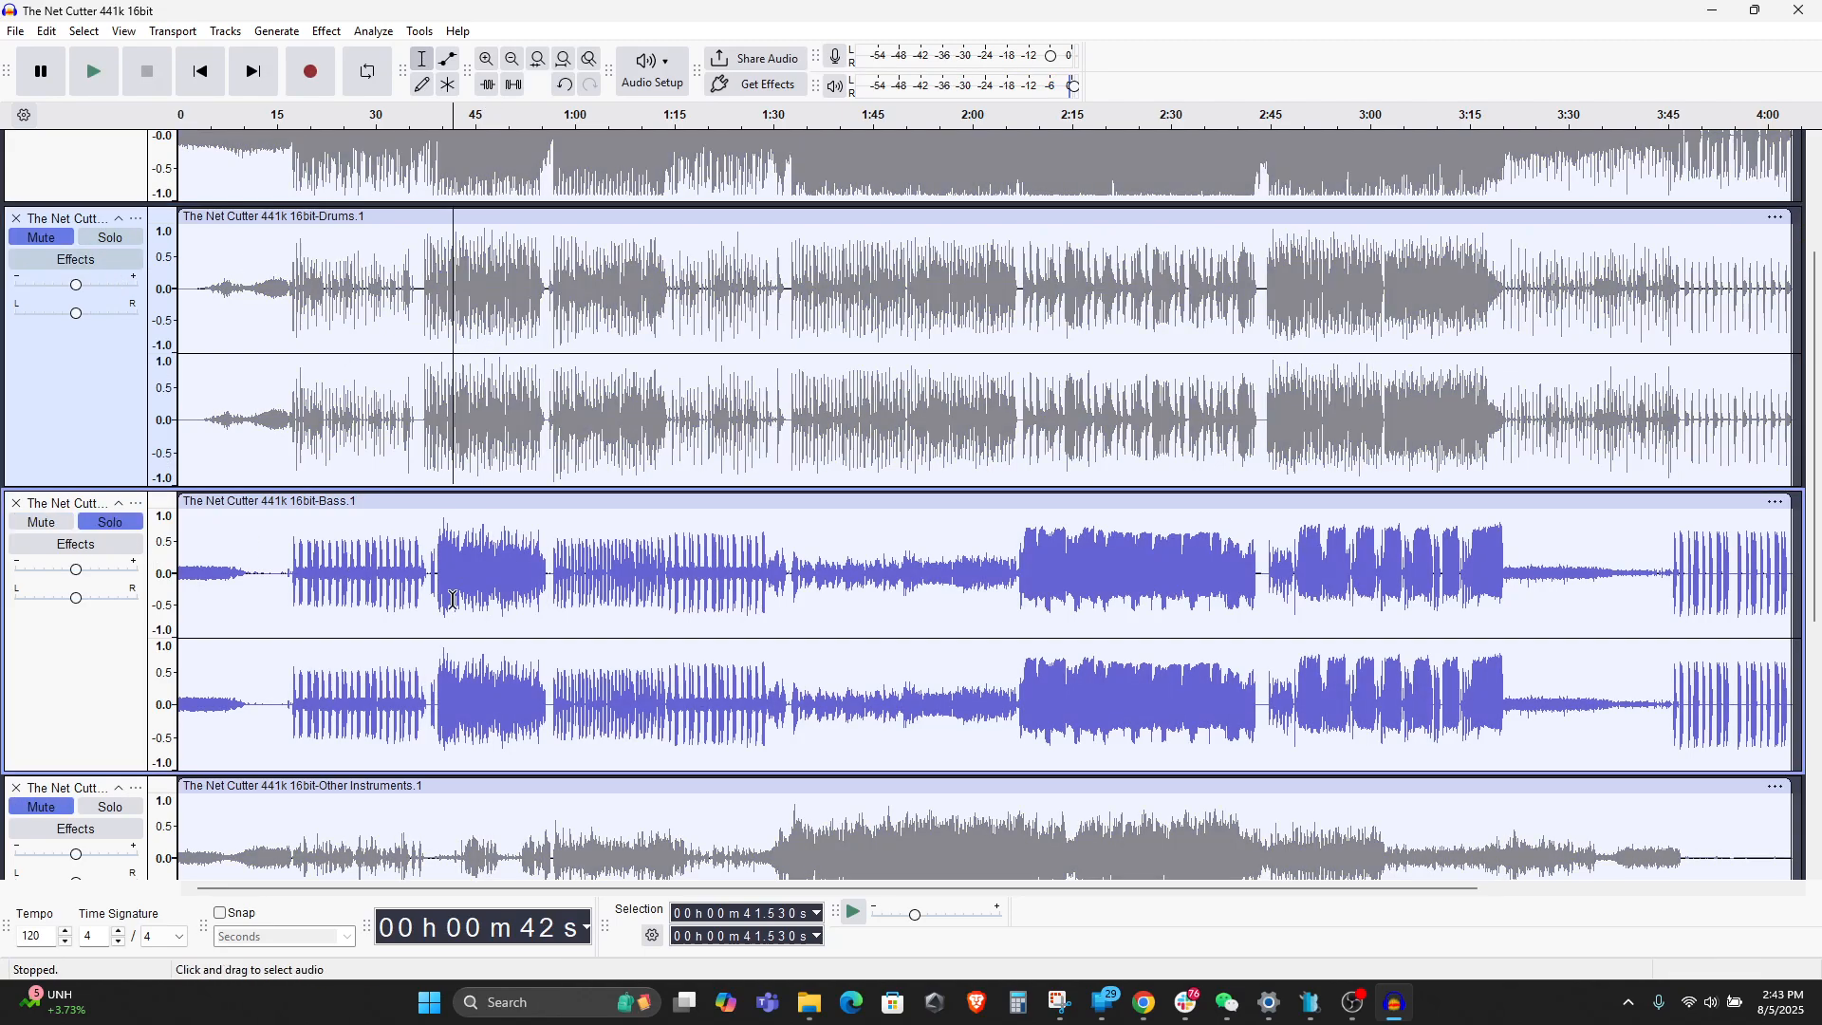
click(454, 562)
key(space)
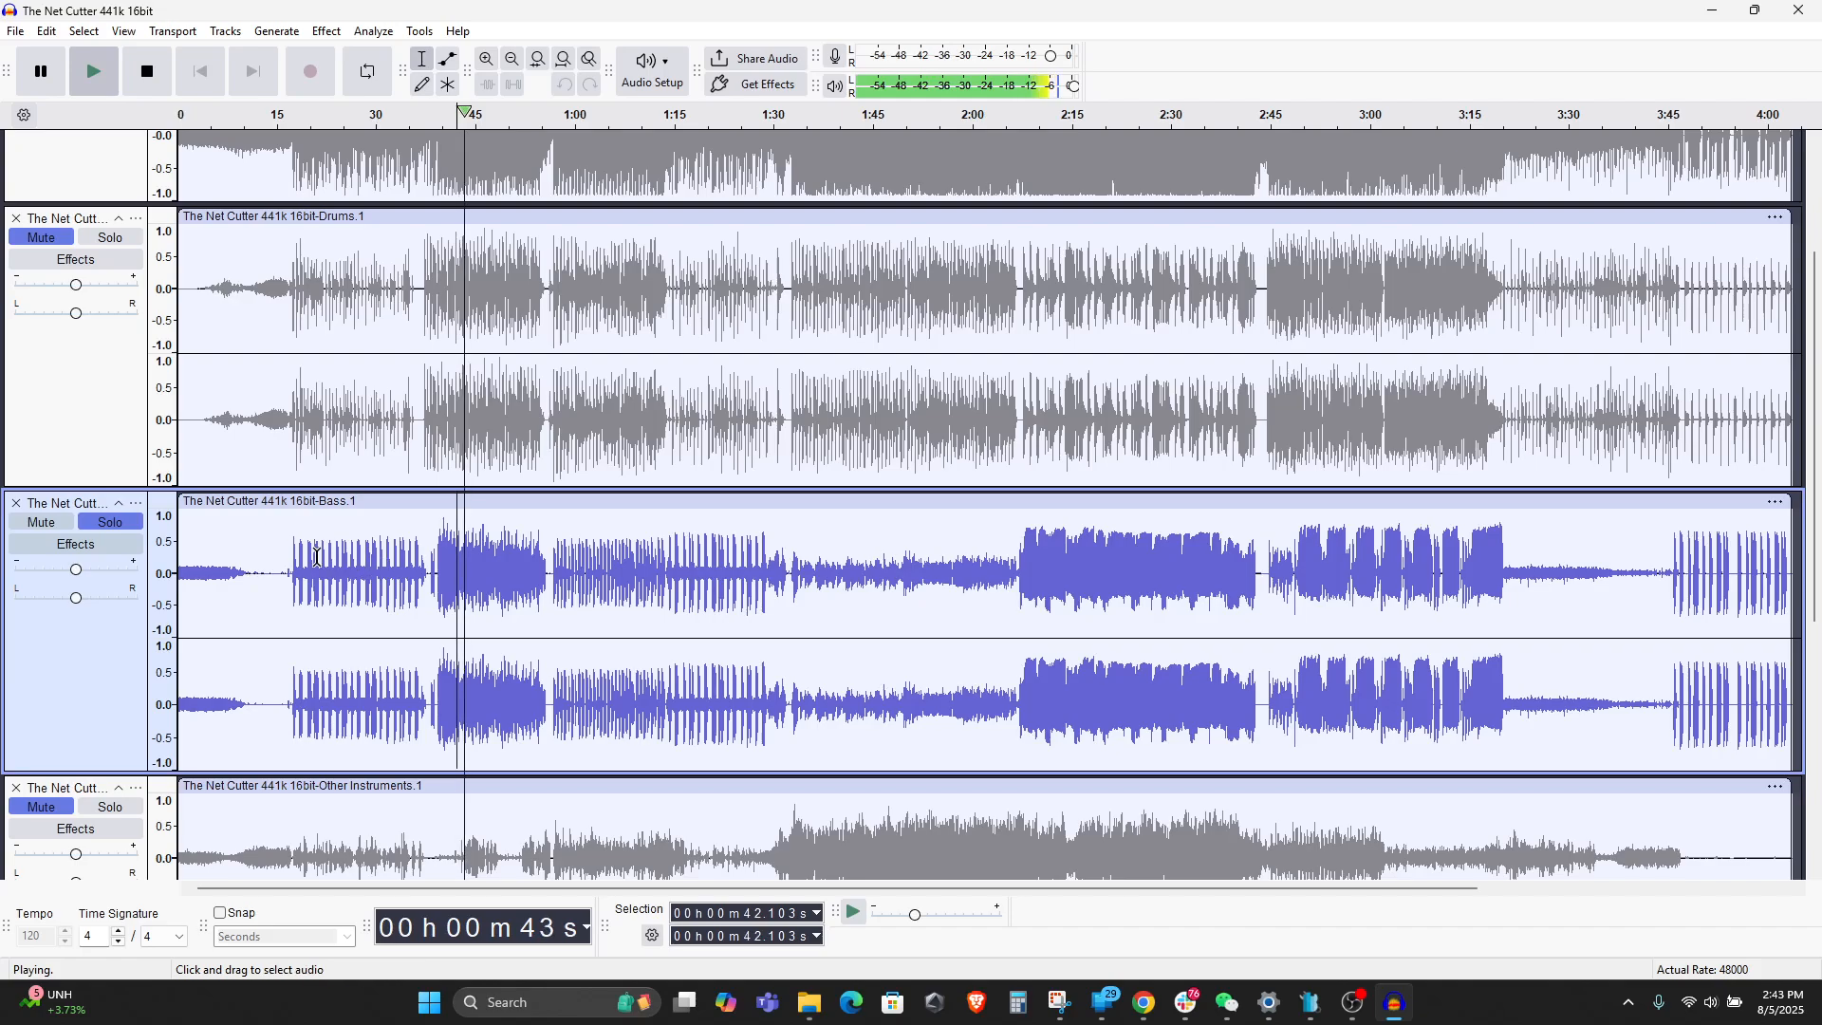
scroll(530, 592, down, 3)
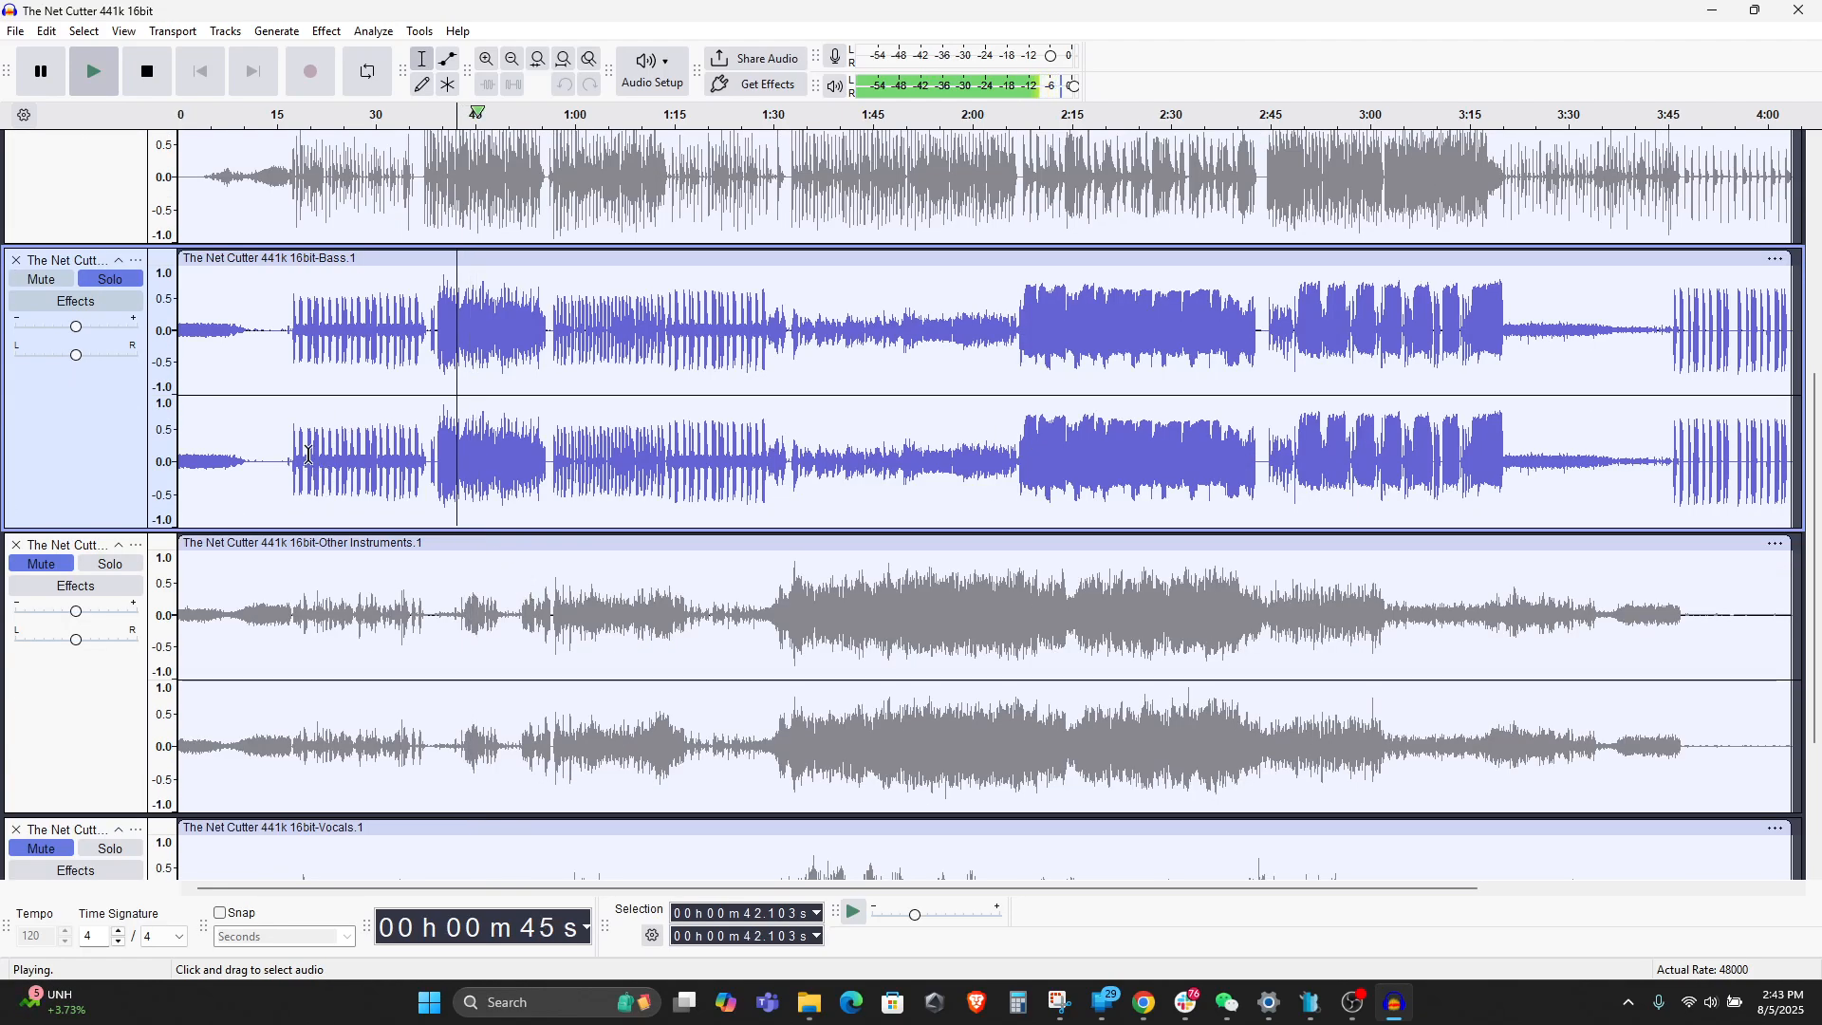
key(space)
click(110, 279)
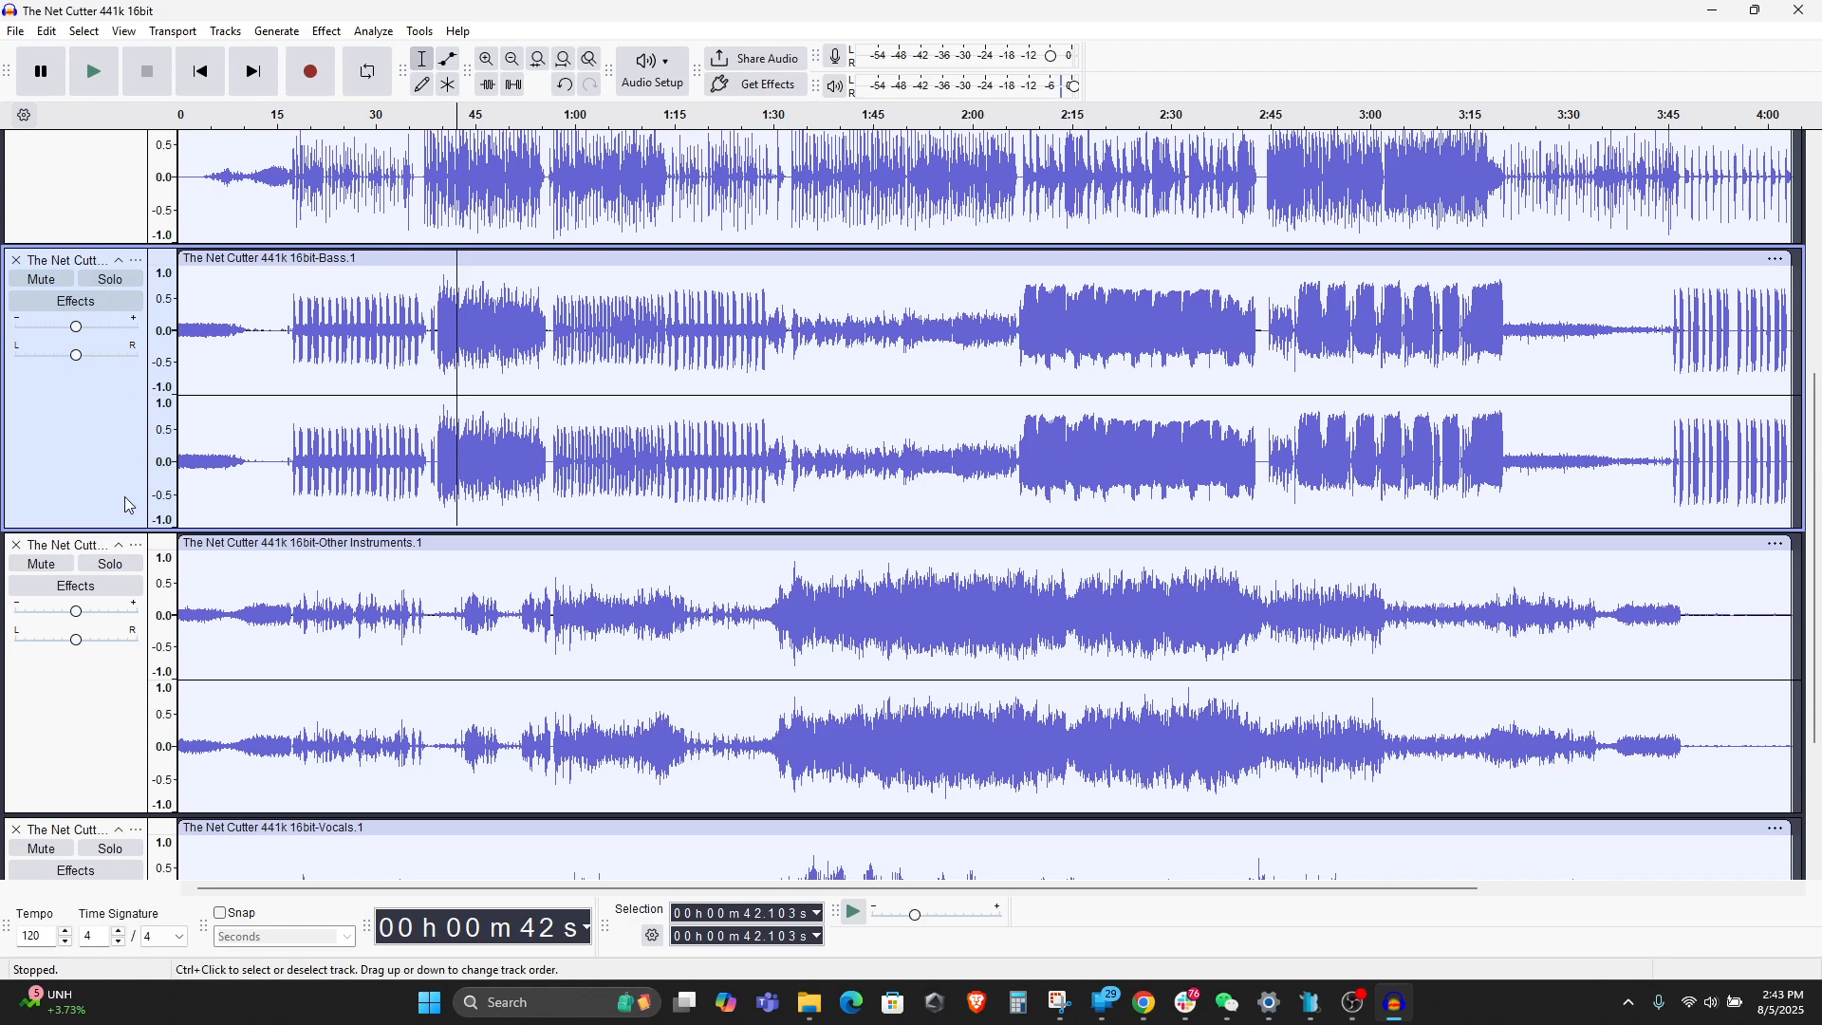
- Solo the Other Instruments stem, listen to it from about 1:02 and 1:54, and release its solo
click(110, 564)
click(589, 642)
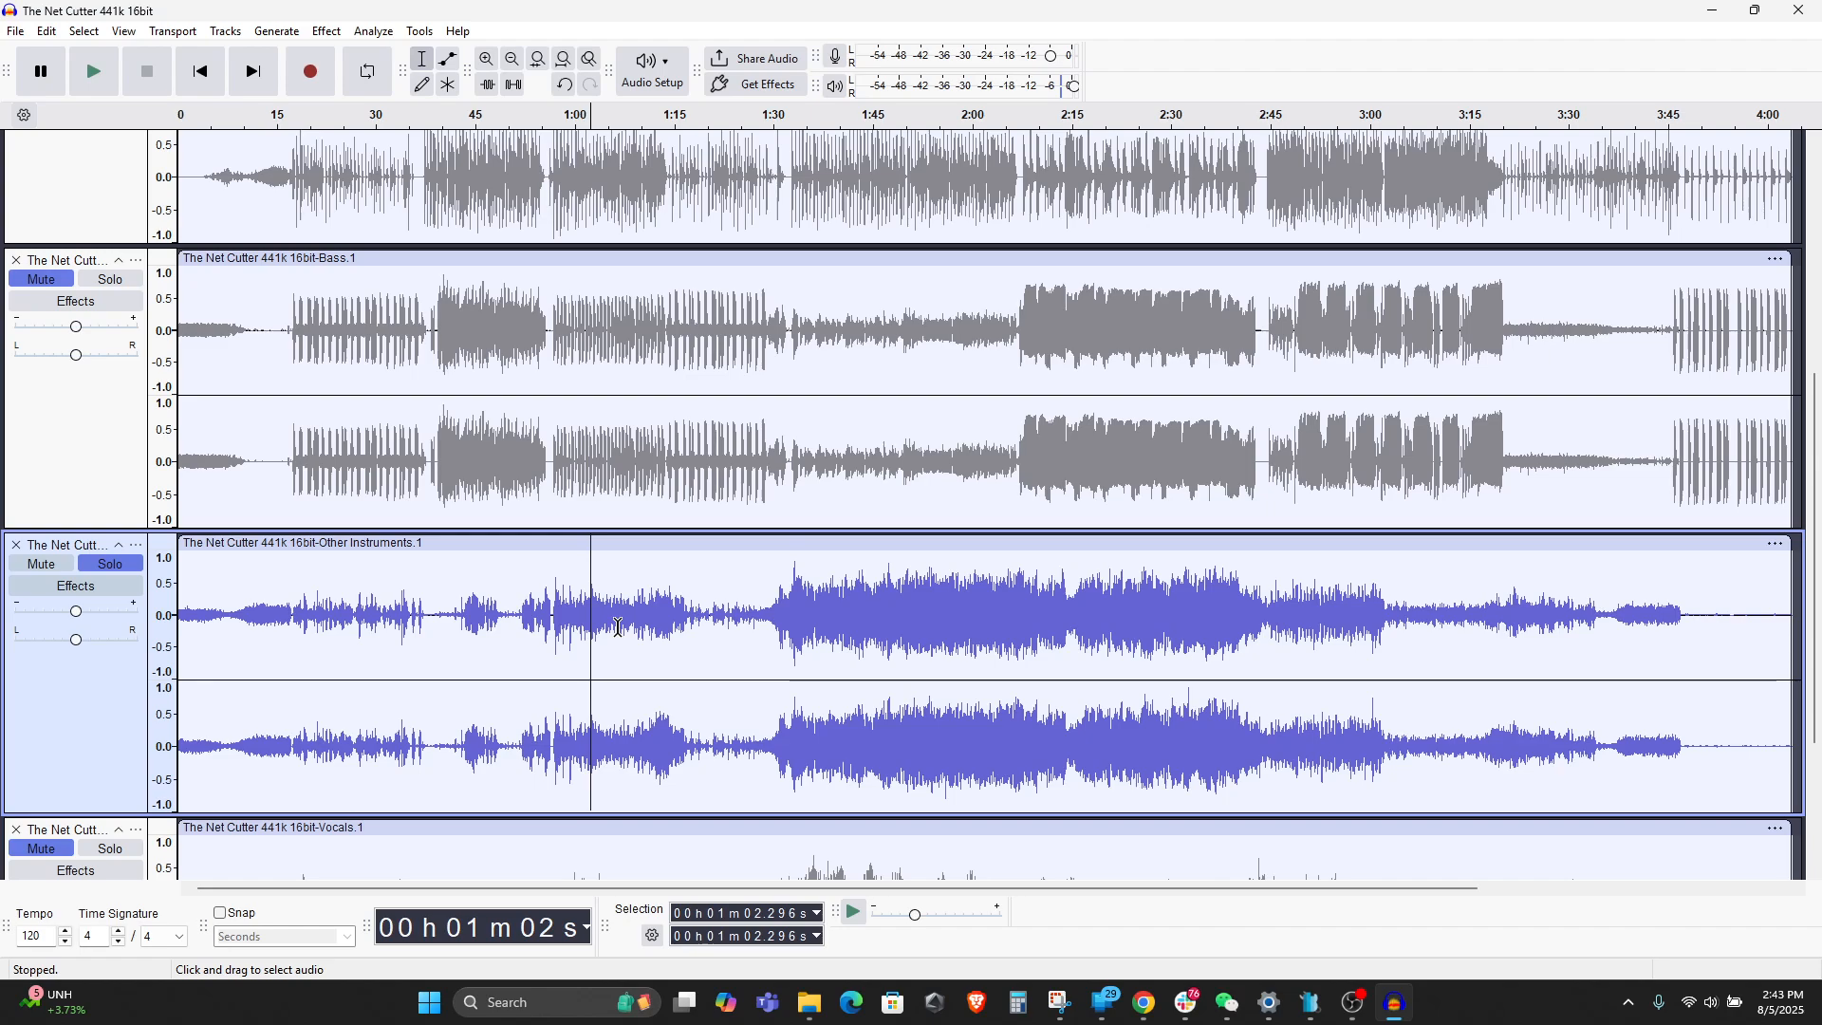
scroll(738, 665, down, 3)
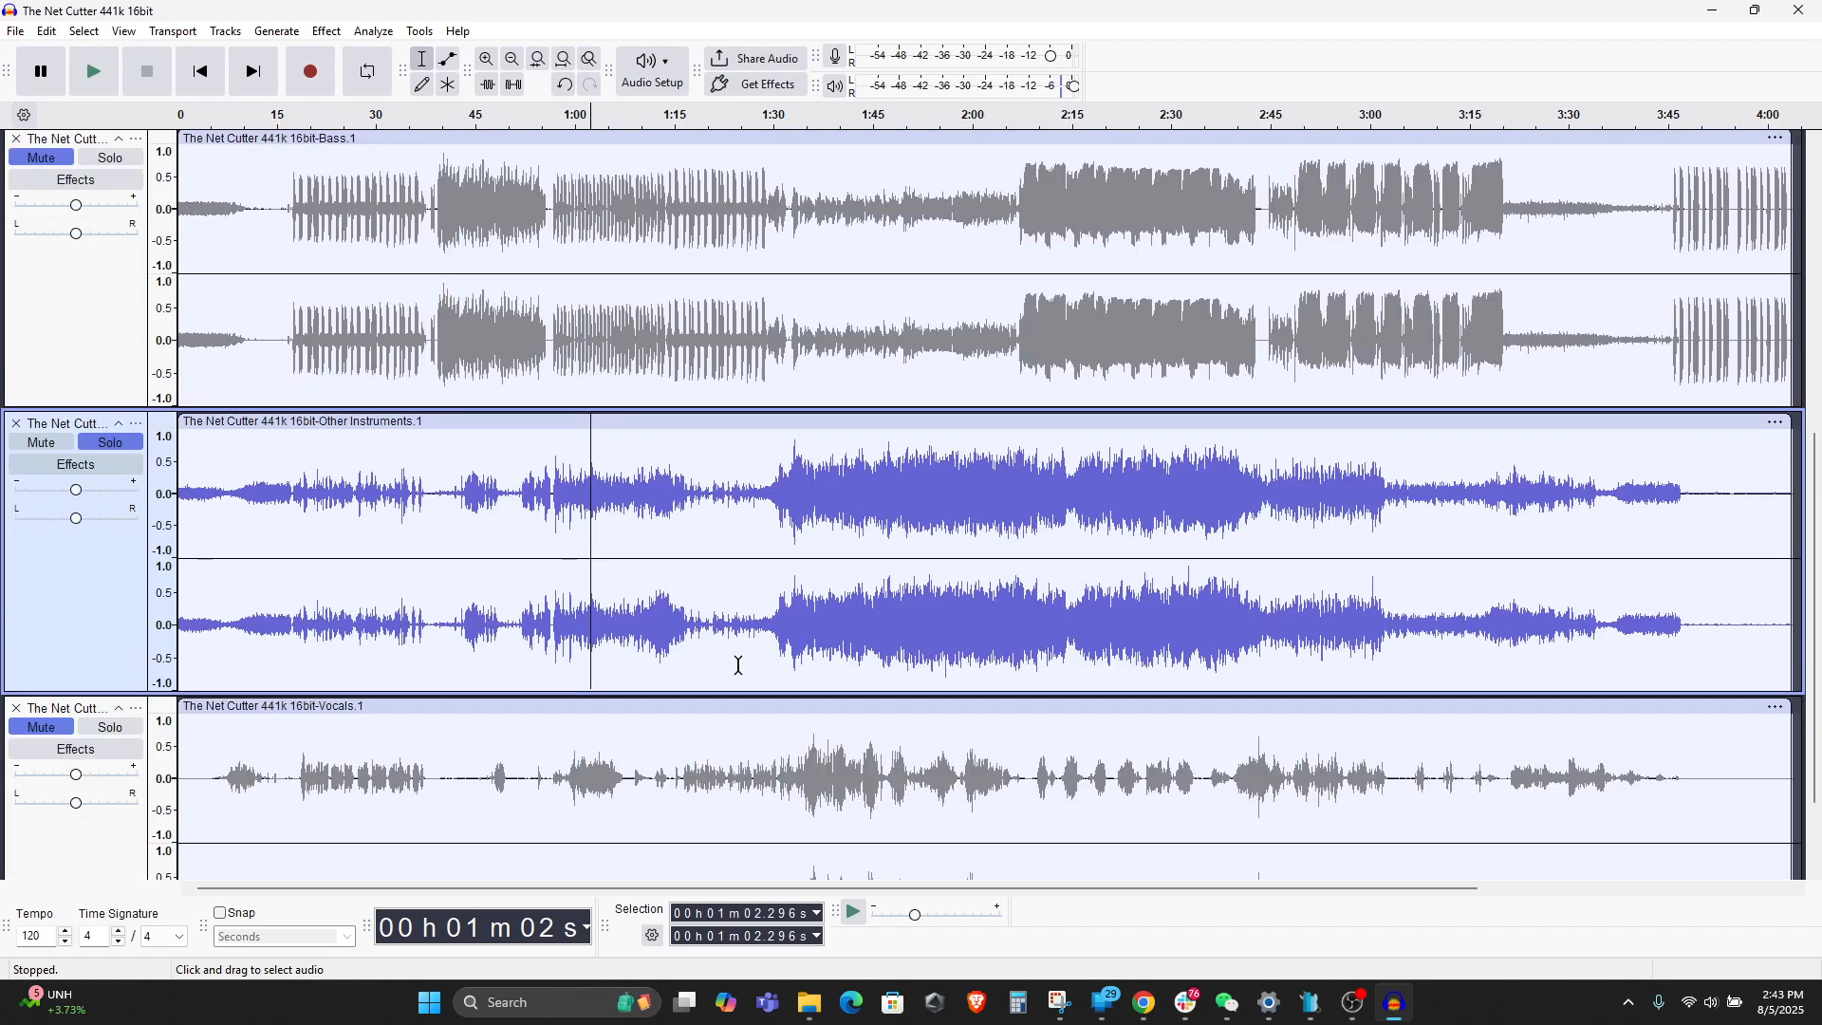
key(space)
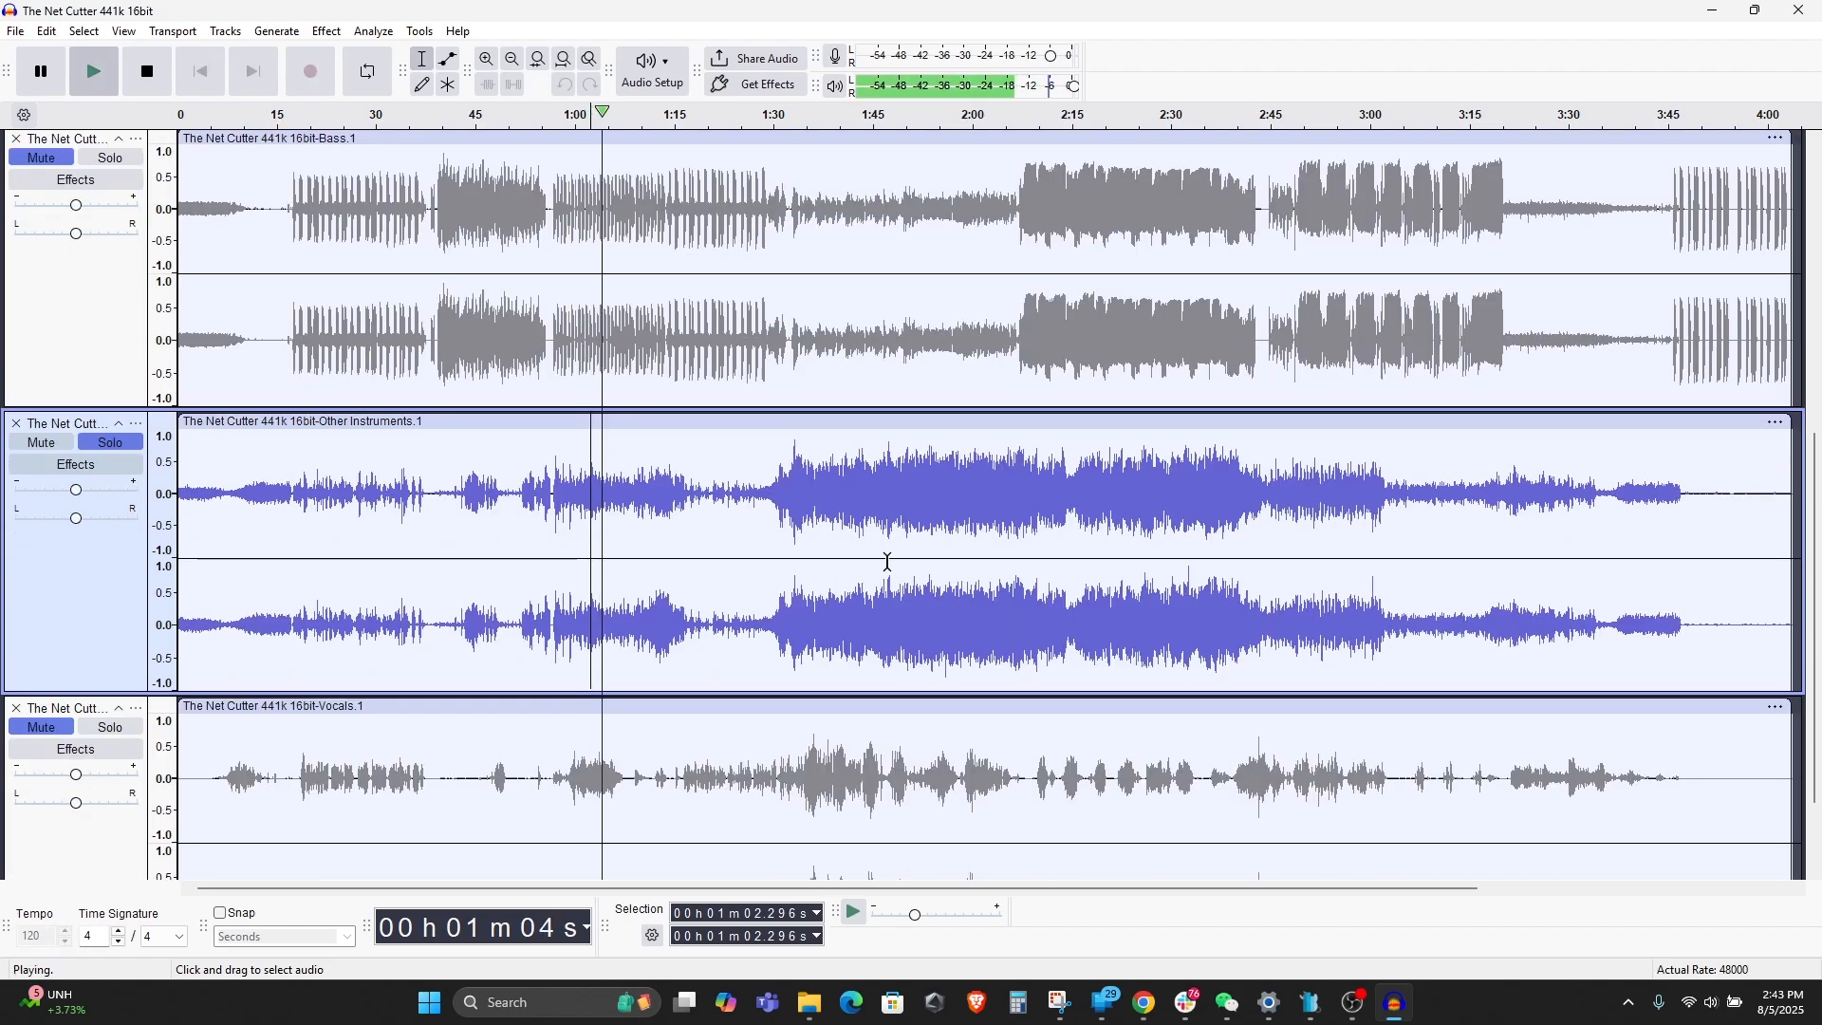
key(space)
click(931, 538)
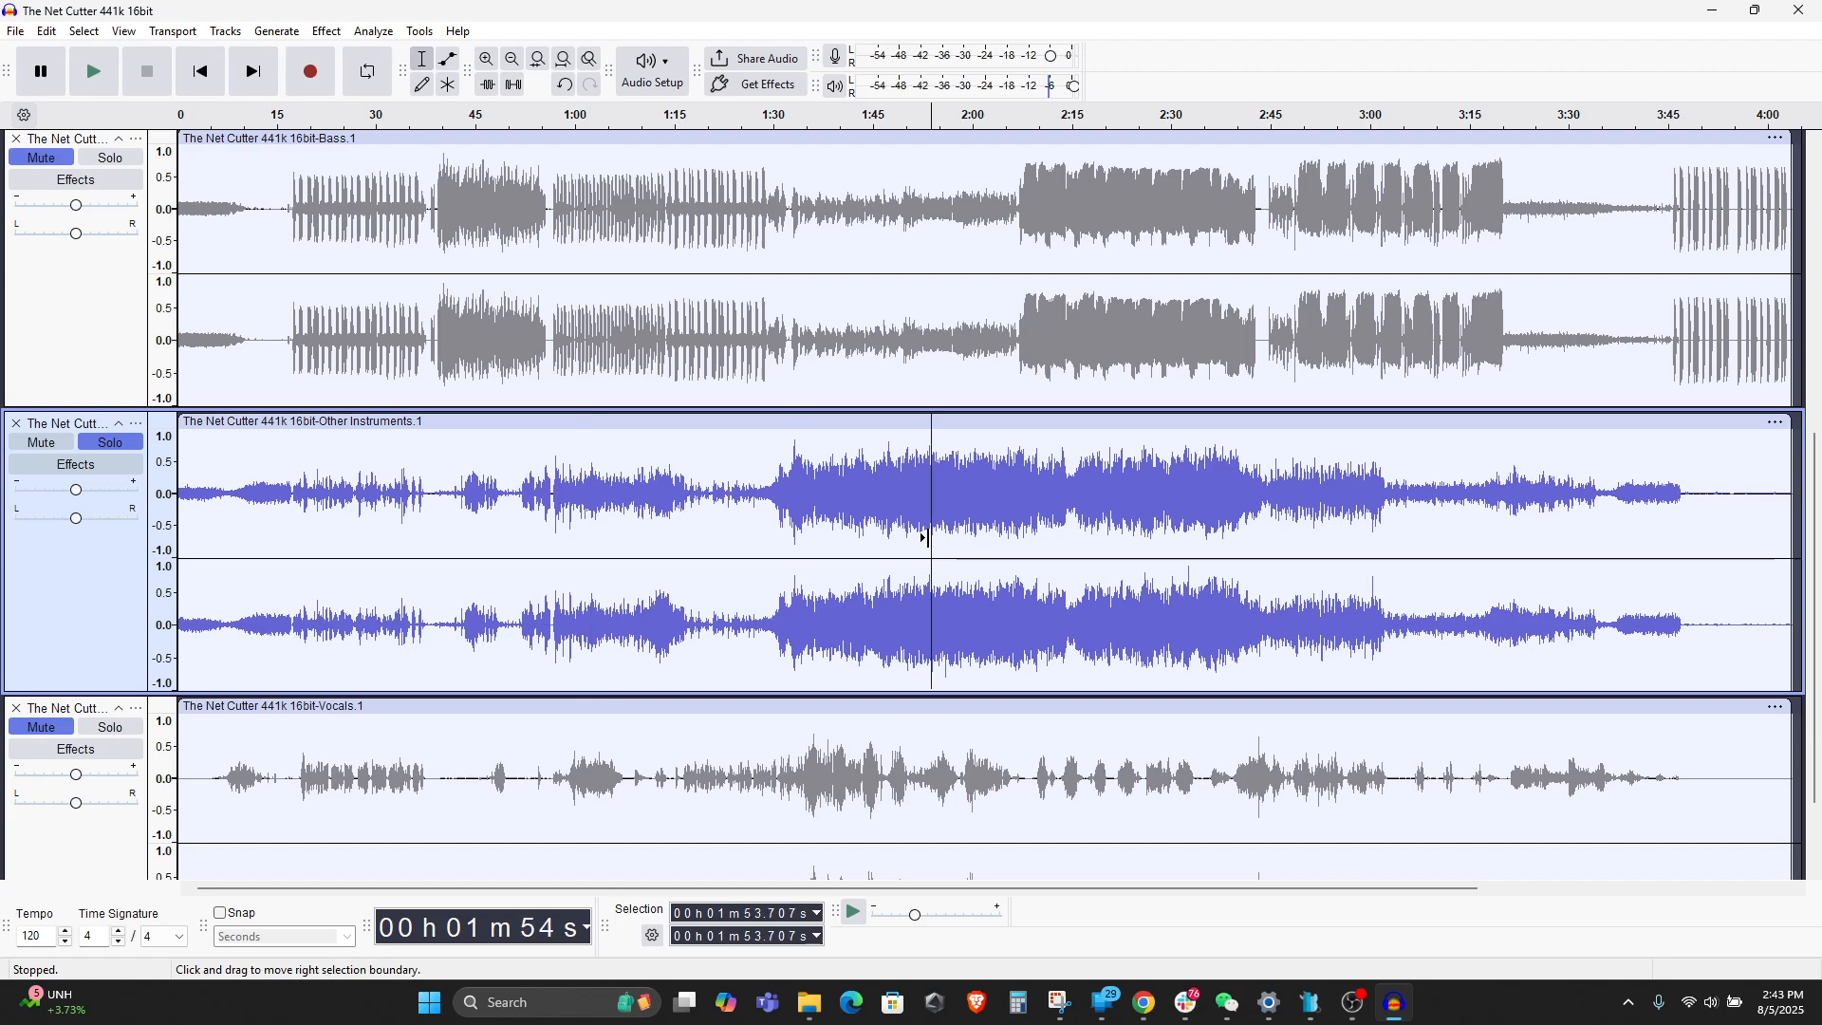
key(space)
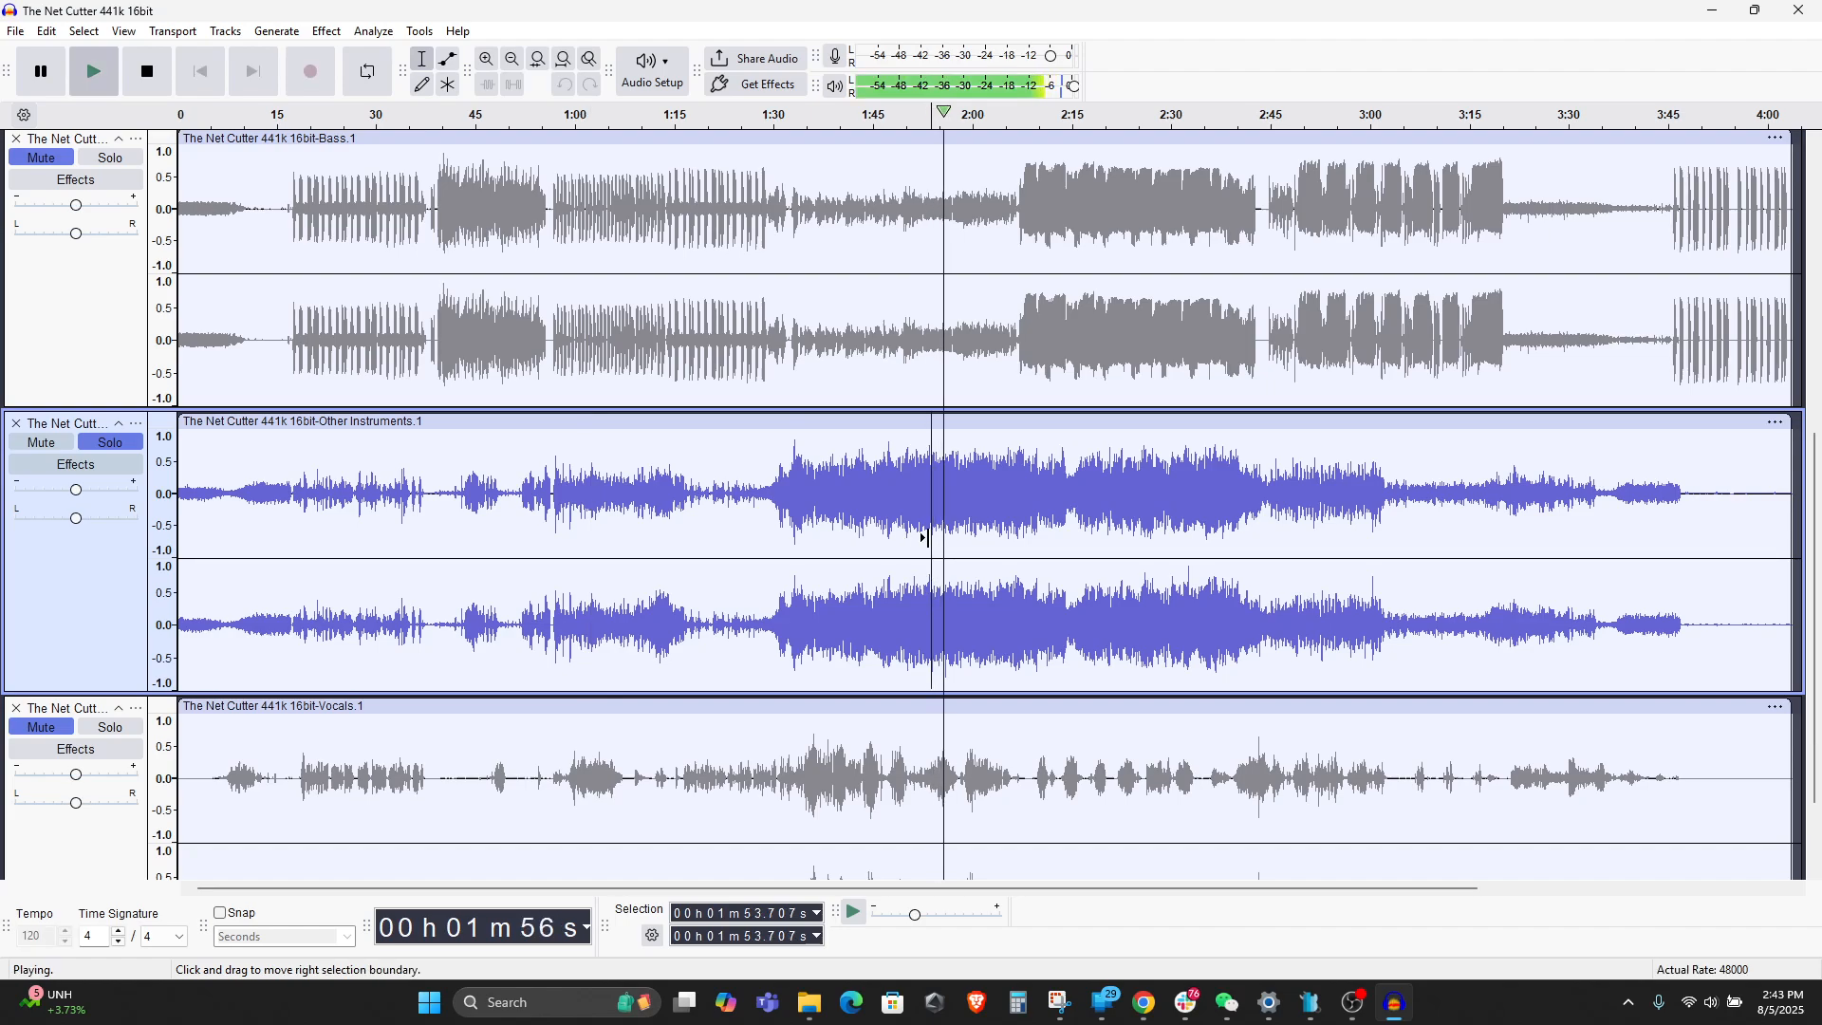
key(space)
click(105, 442)
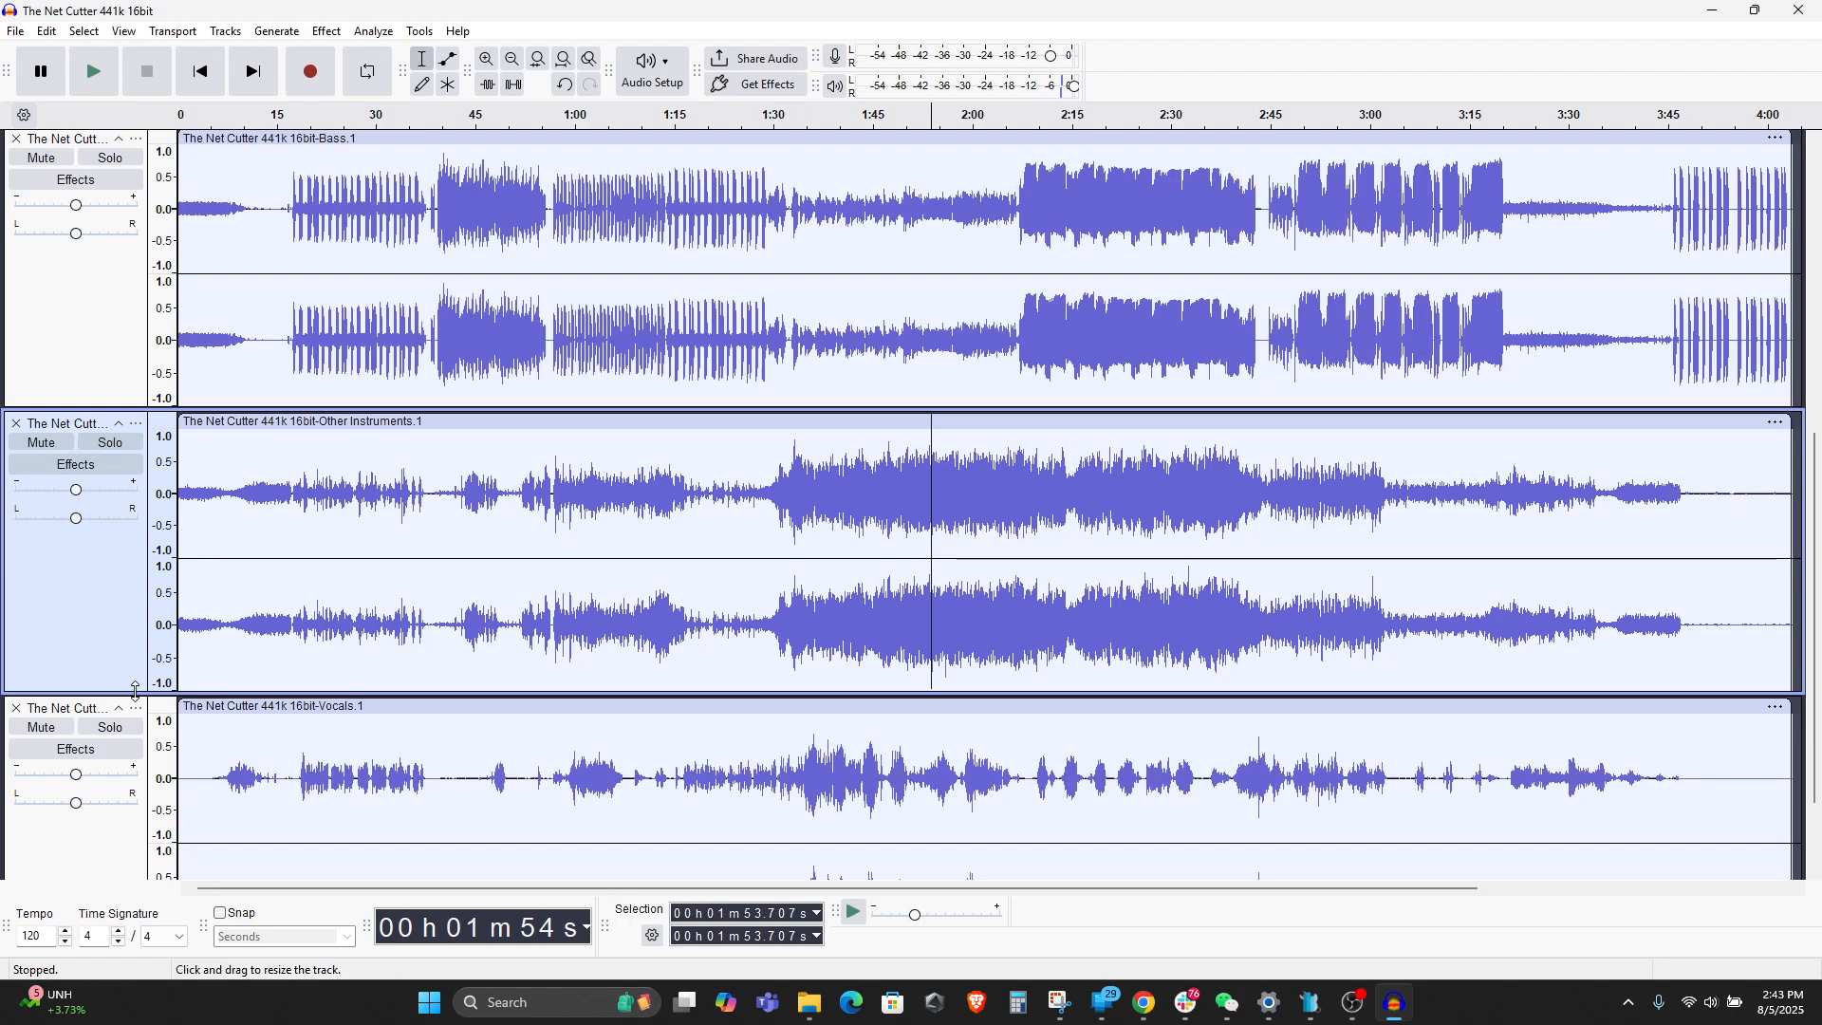
- Solo the Vocals stem and listen to it from about 1:35, 1:01, 0:20 and 2:42
click(110, 727)
scroll(119, 734, down, 2)
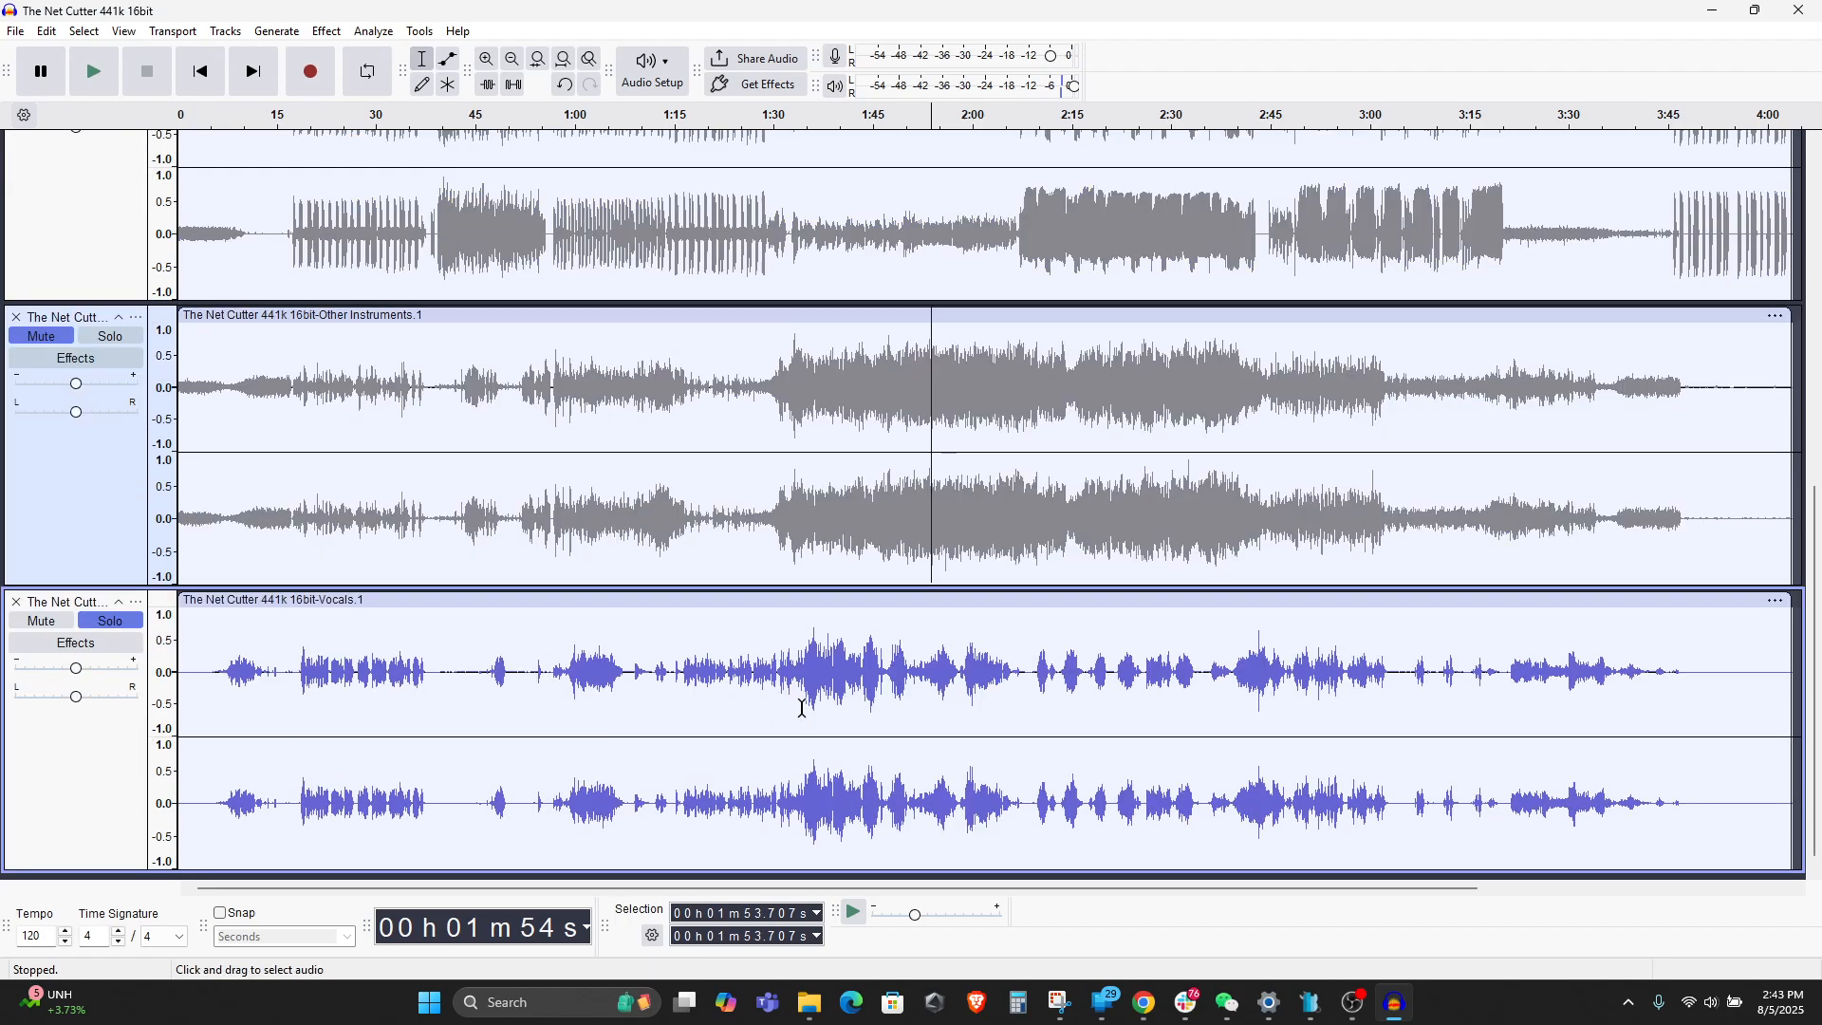
click(809, 707)
key(space)
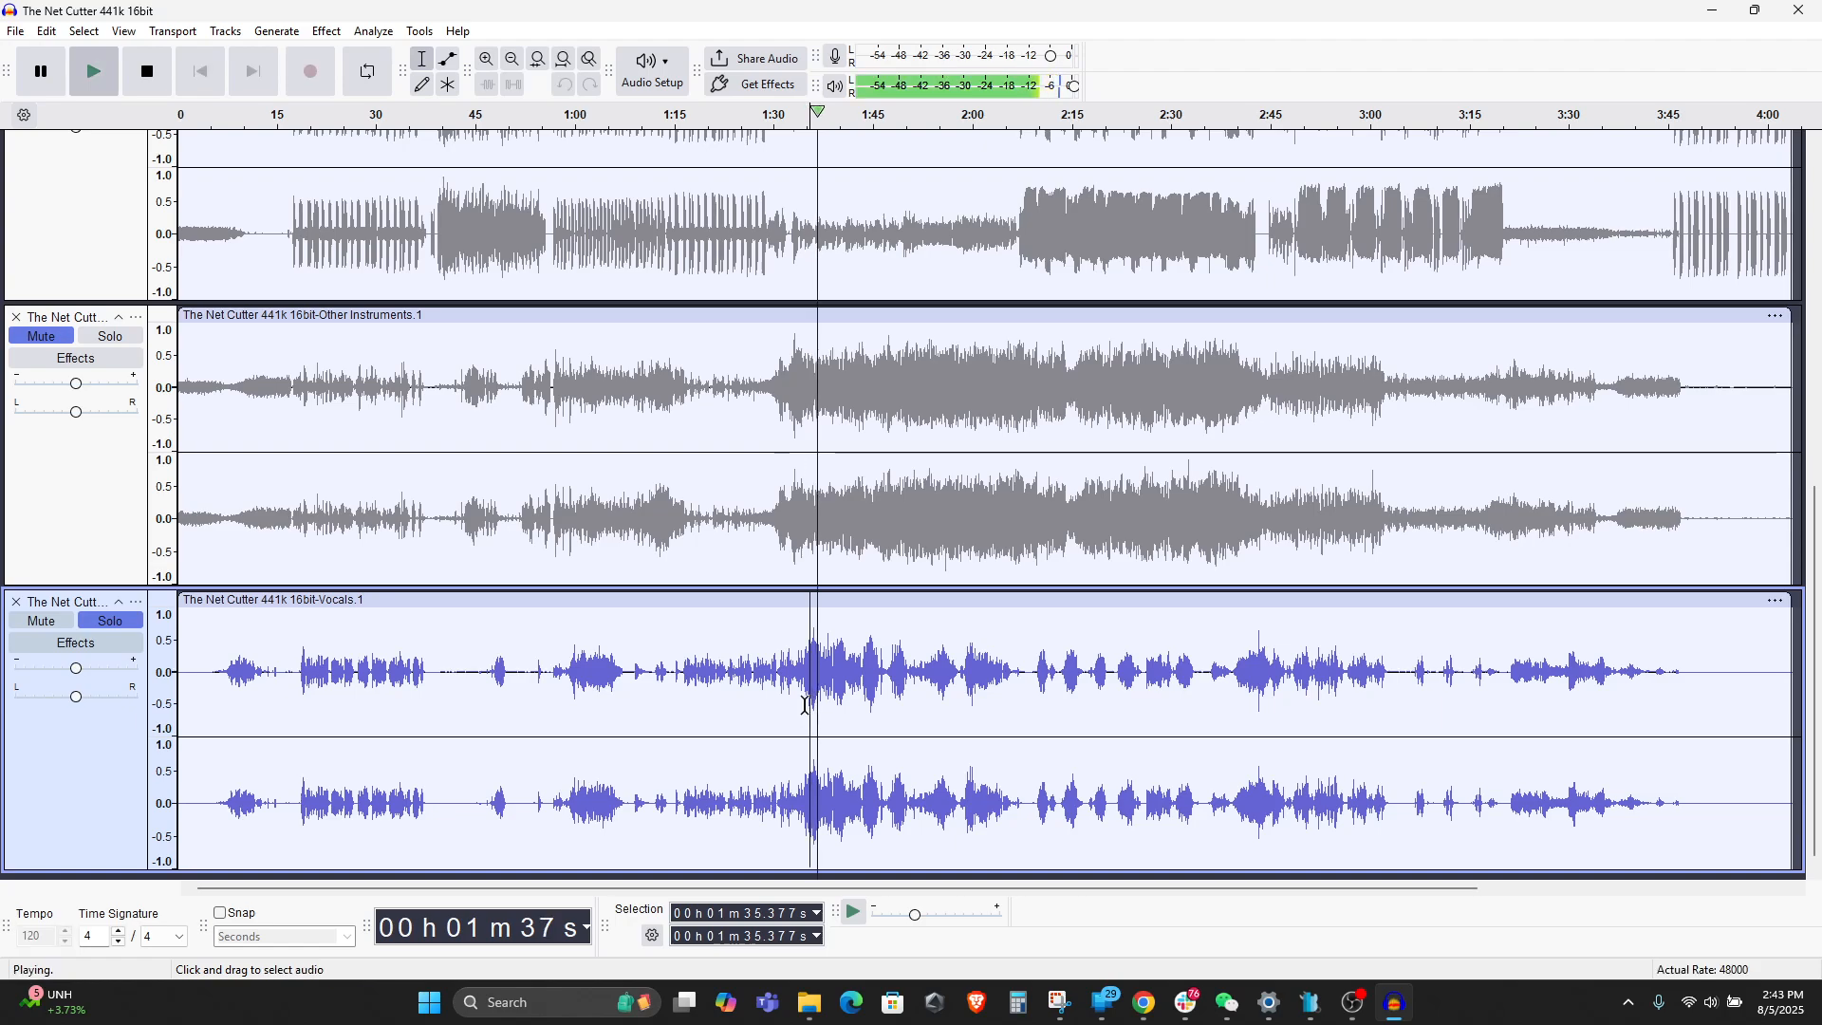
click(581, 685)
key(space)
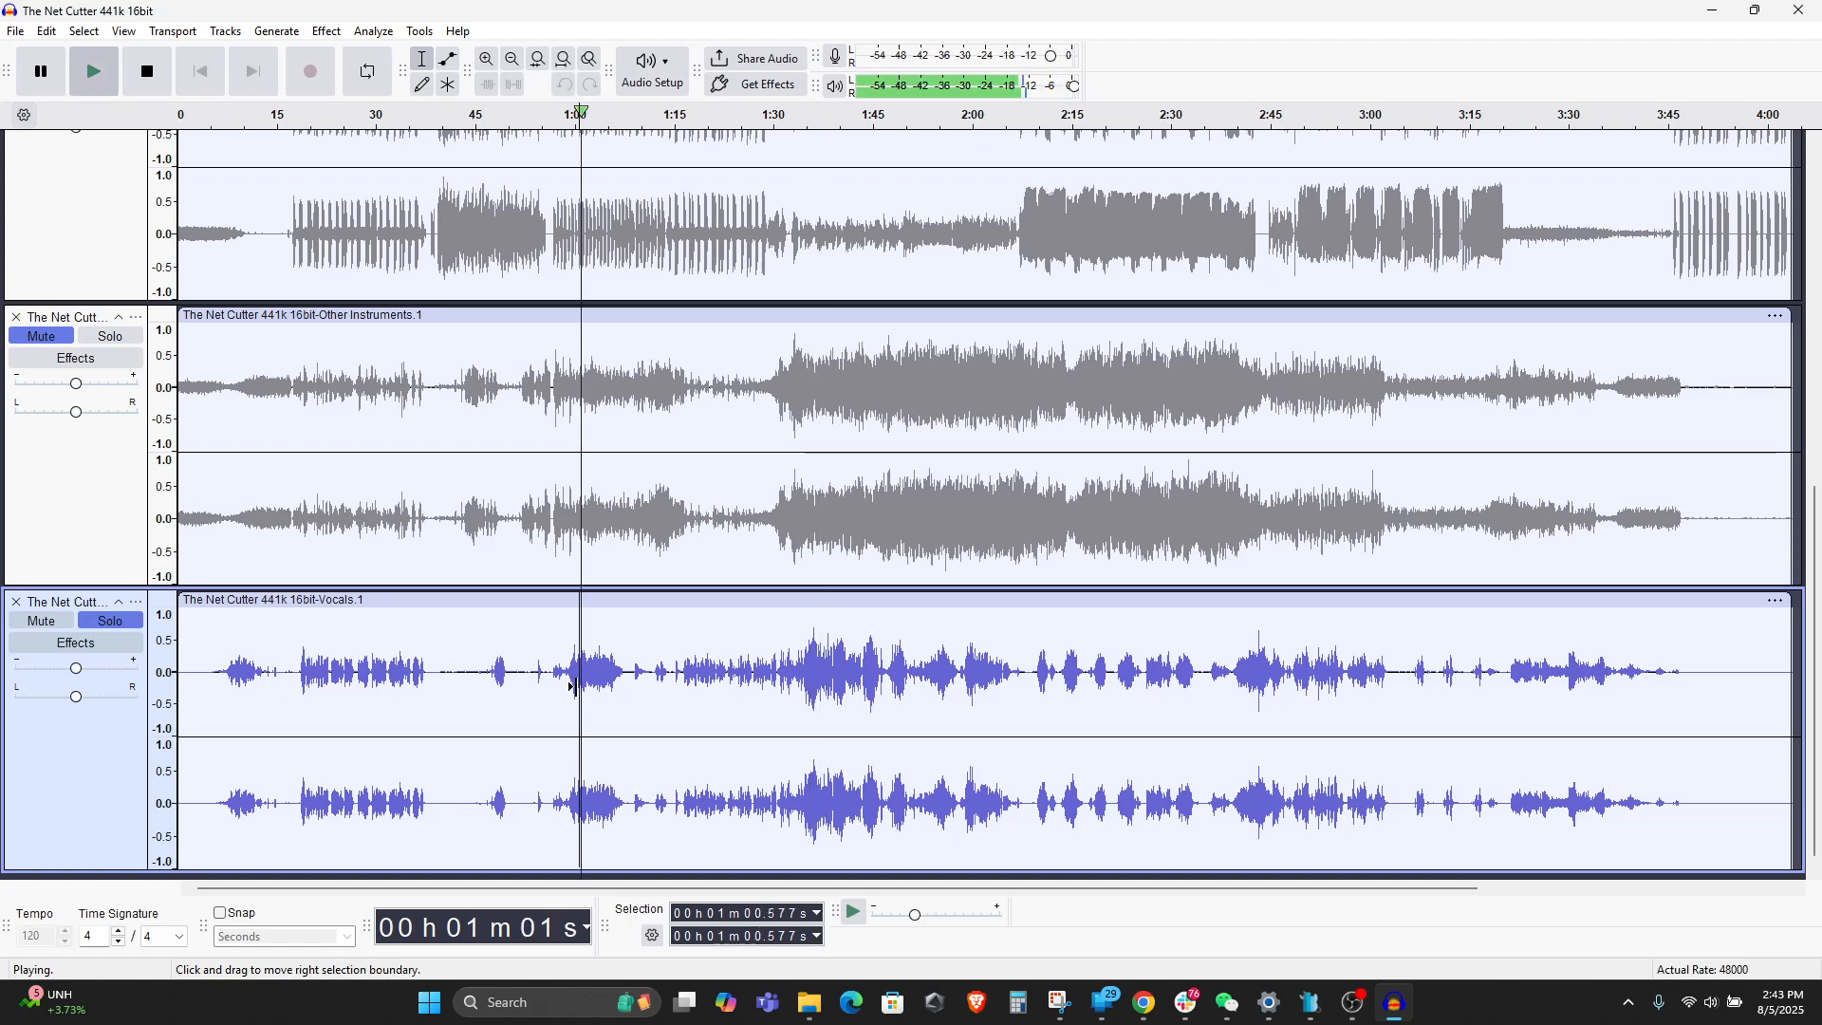
click(310, 680)
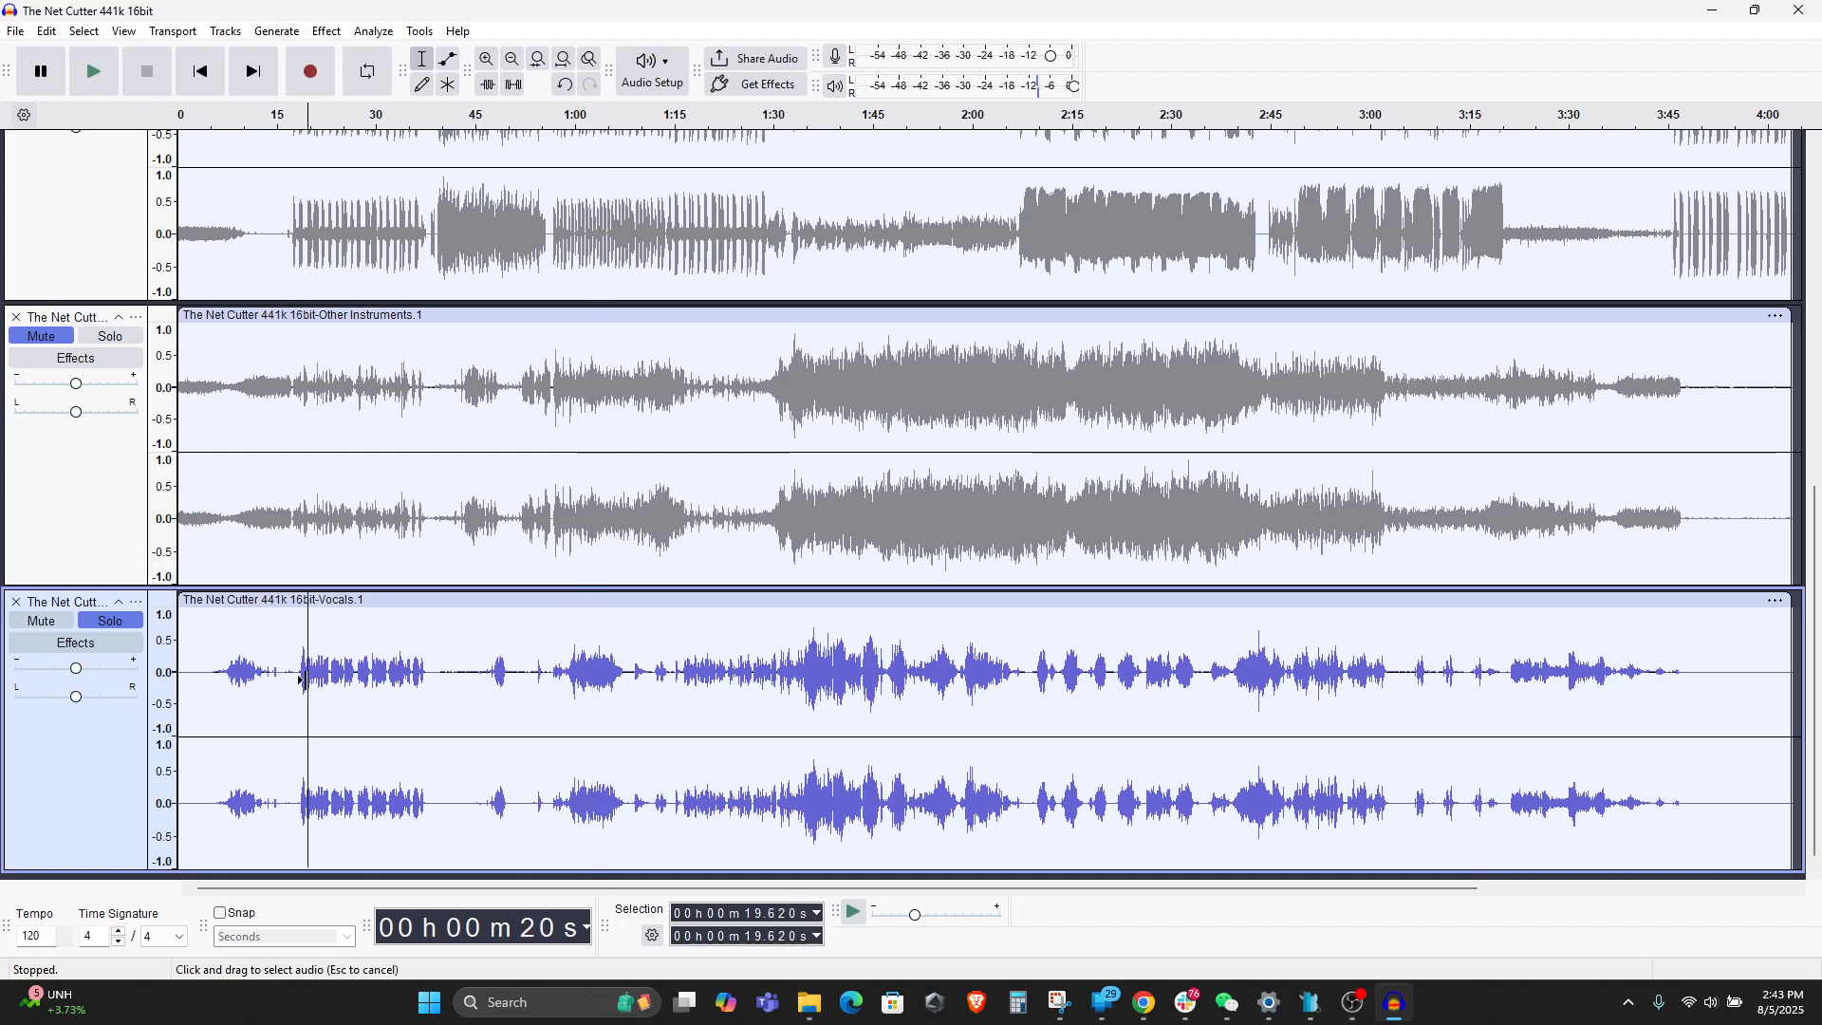
key(space)
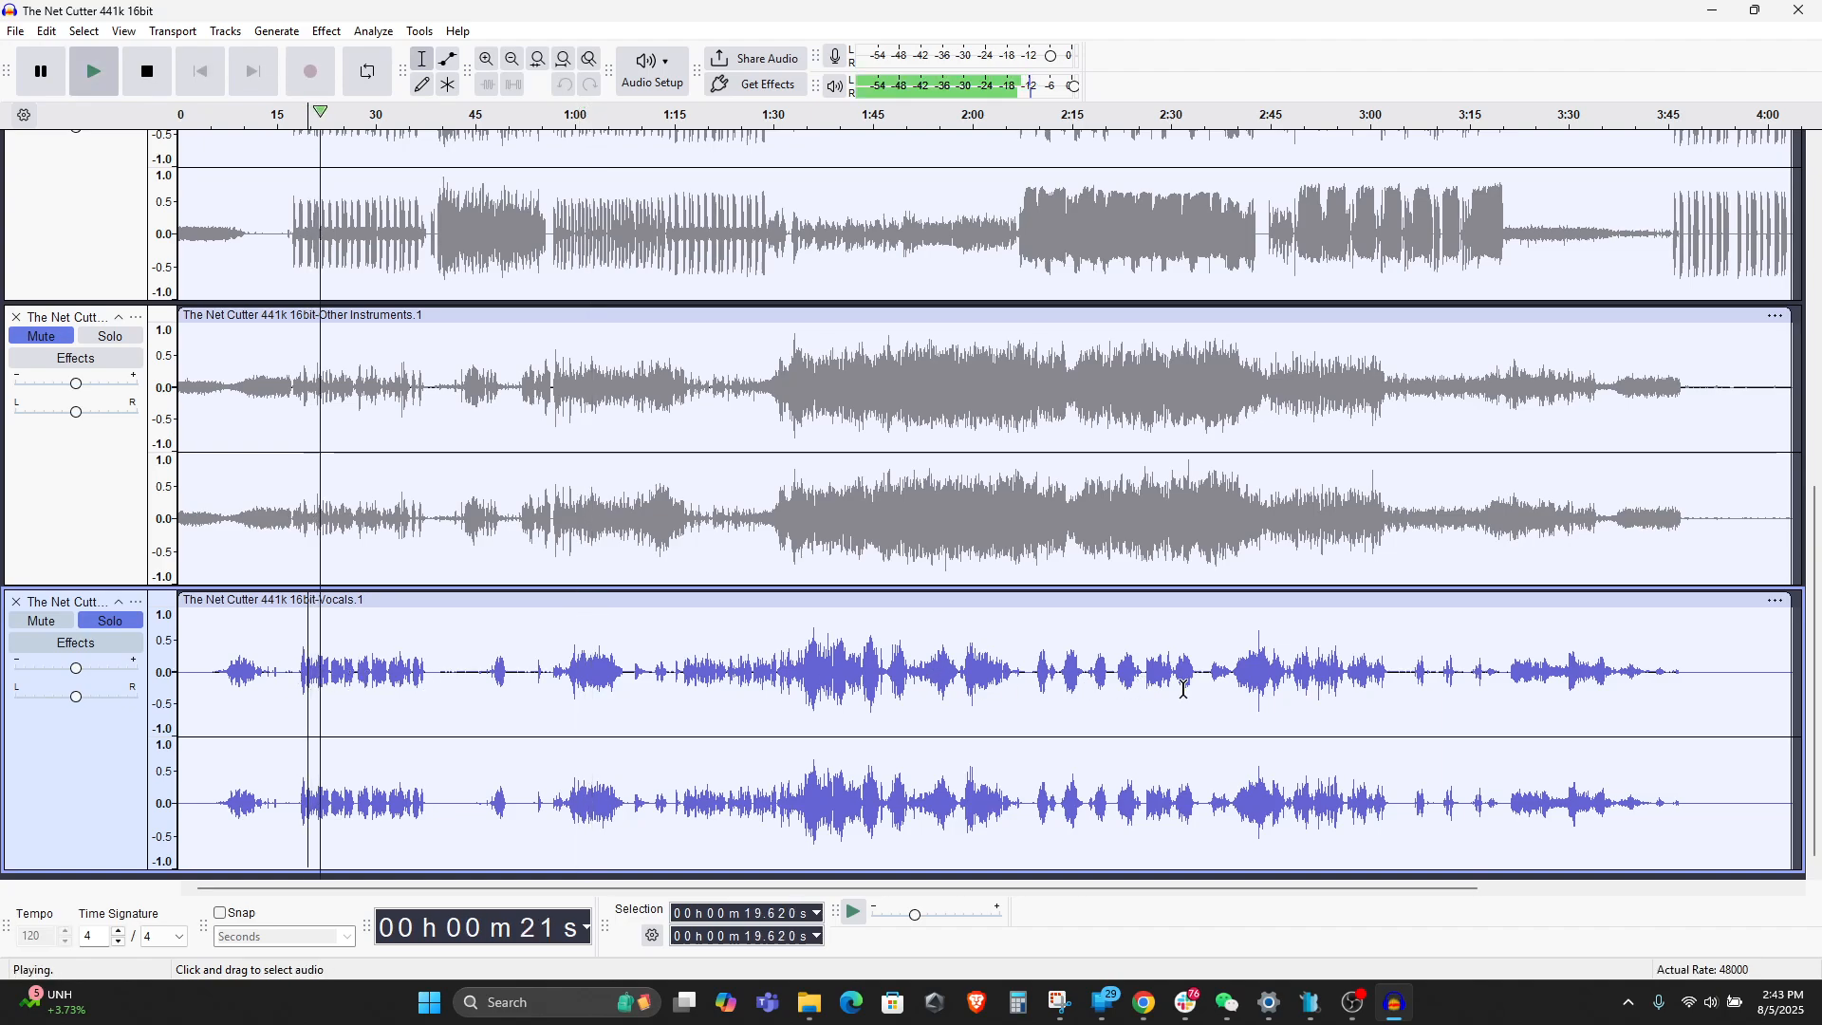
key(space)
click(1253, 685)
key(space)
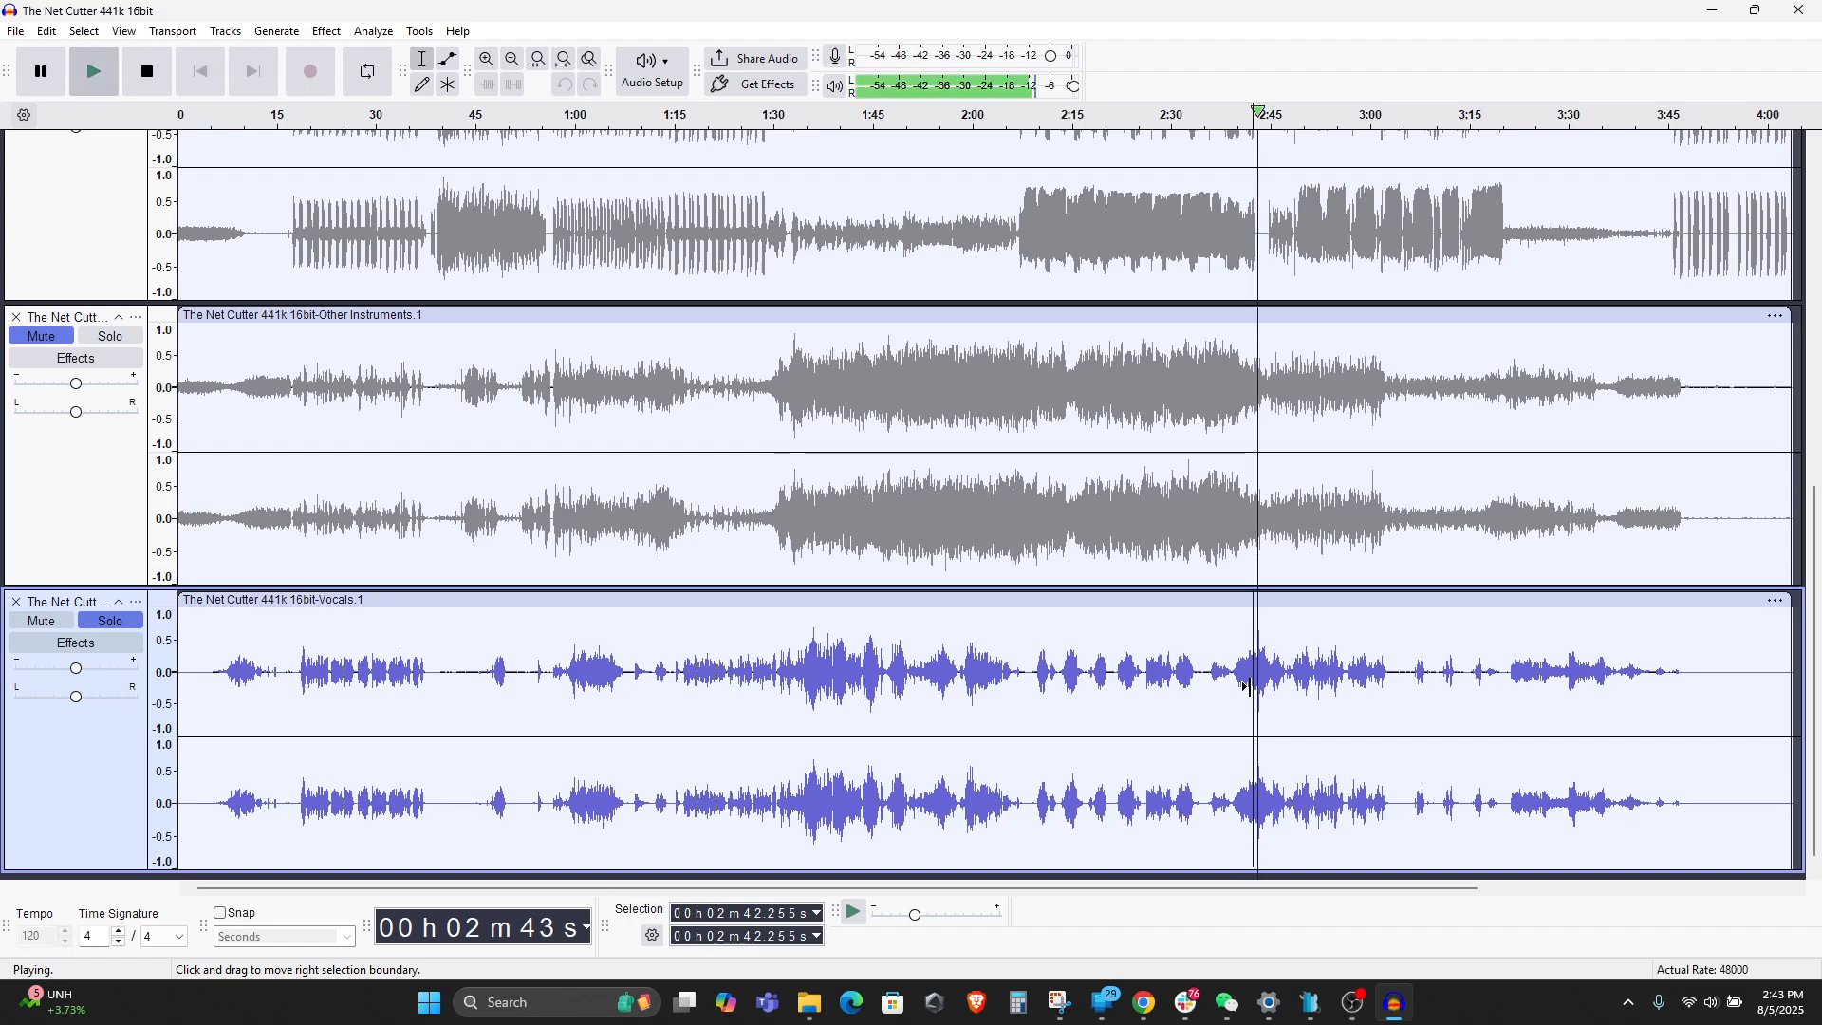
- Stop the Vocals stem, listen to it briefly from about 2:53, and release its solo
key(space)
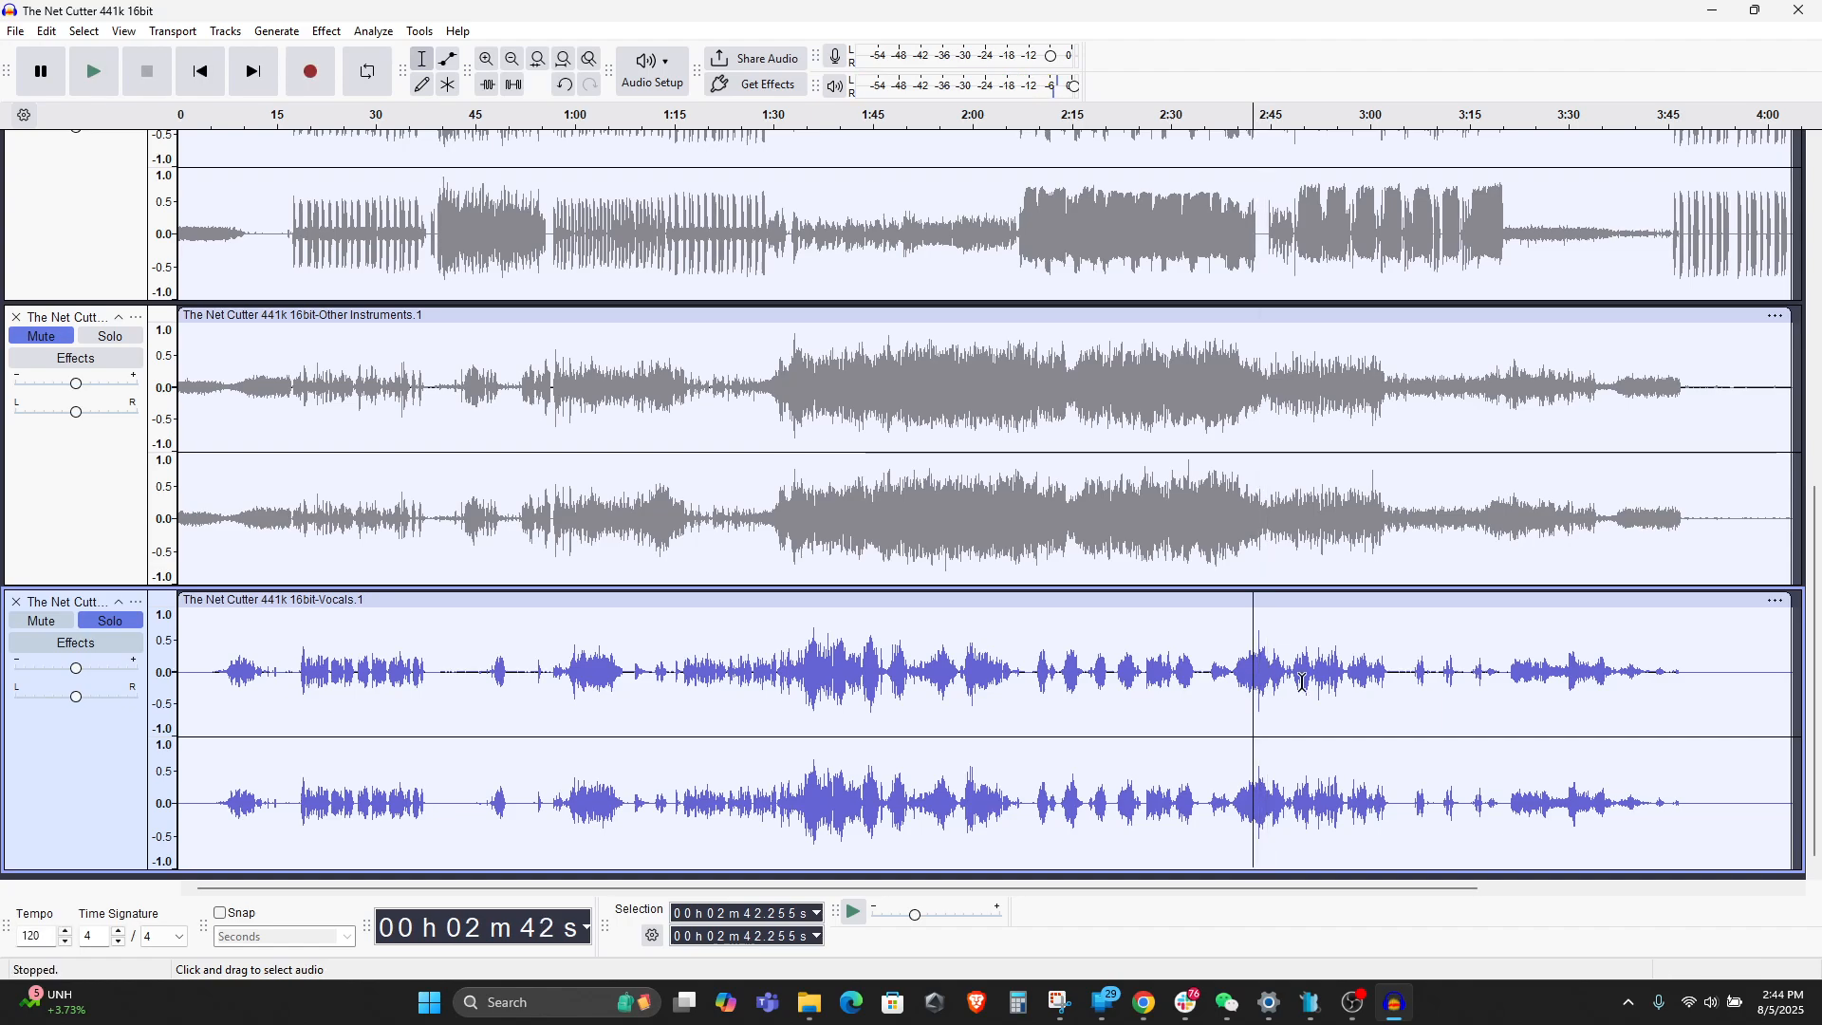
click(1323, 680)
key(space)
key(space)
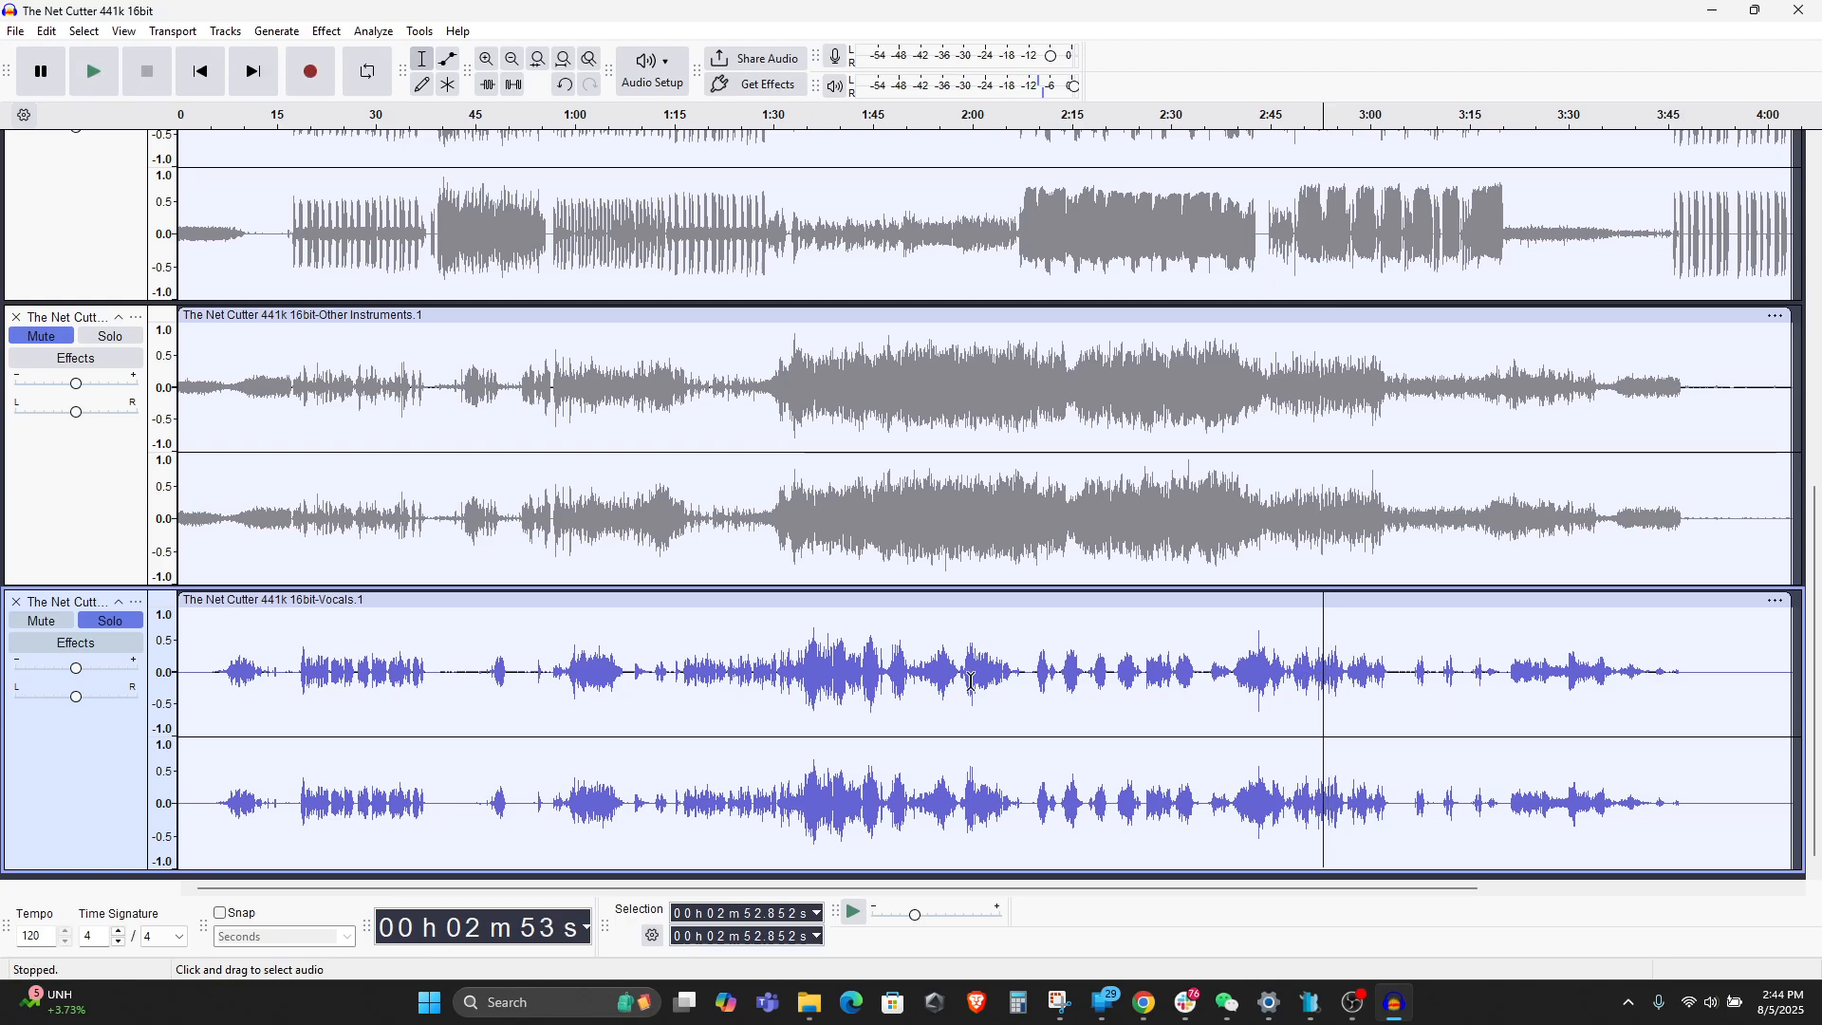
click(139, 626)
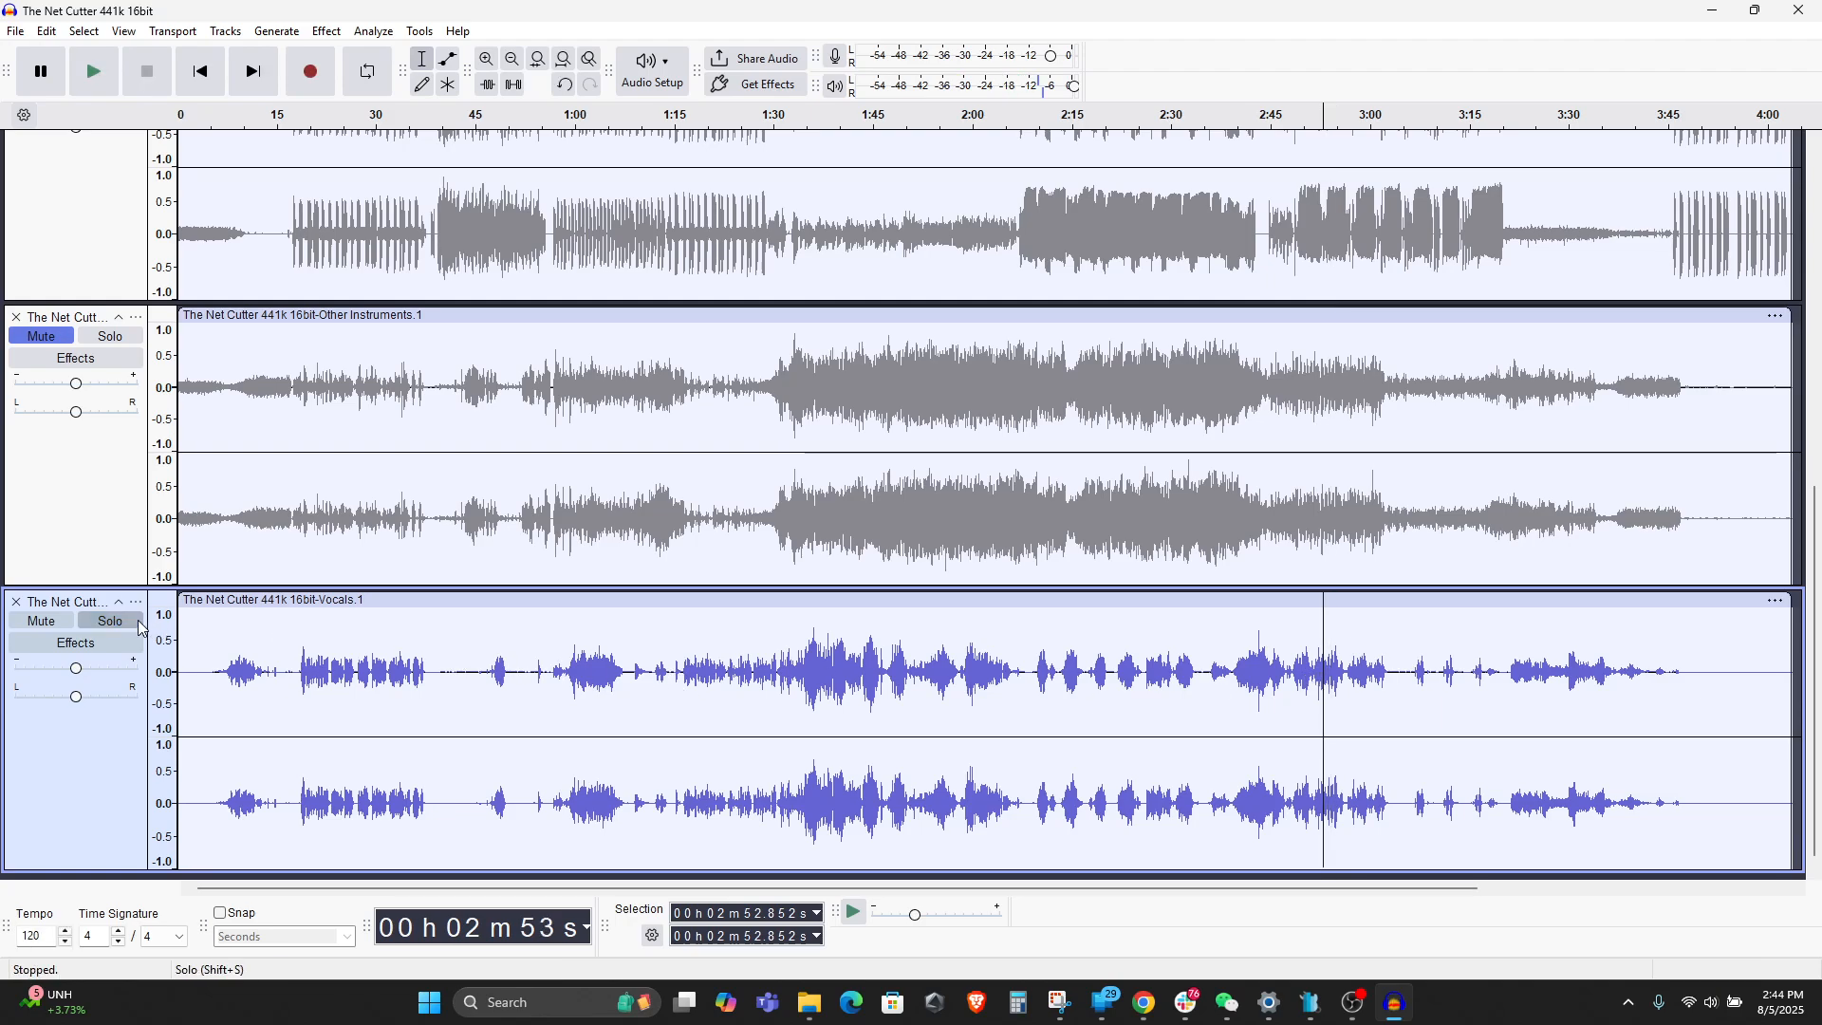
click(142, 628)
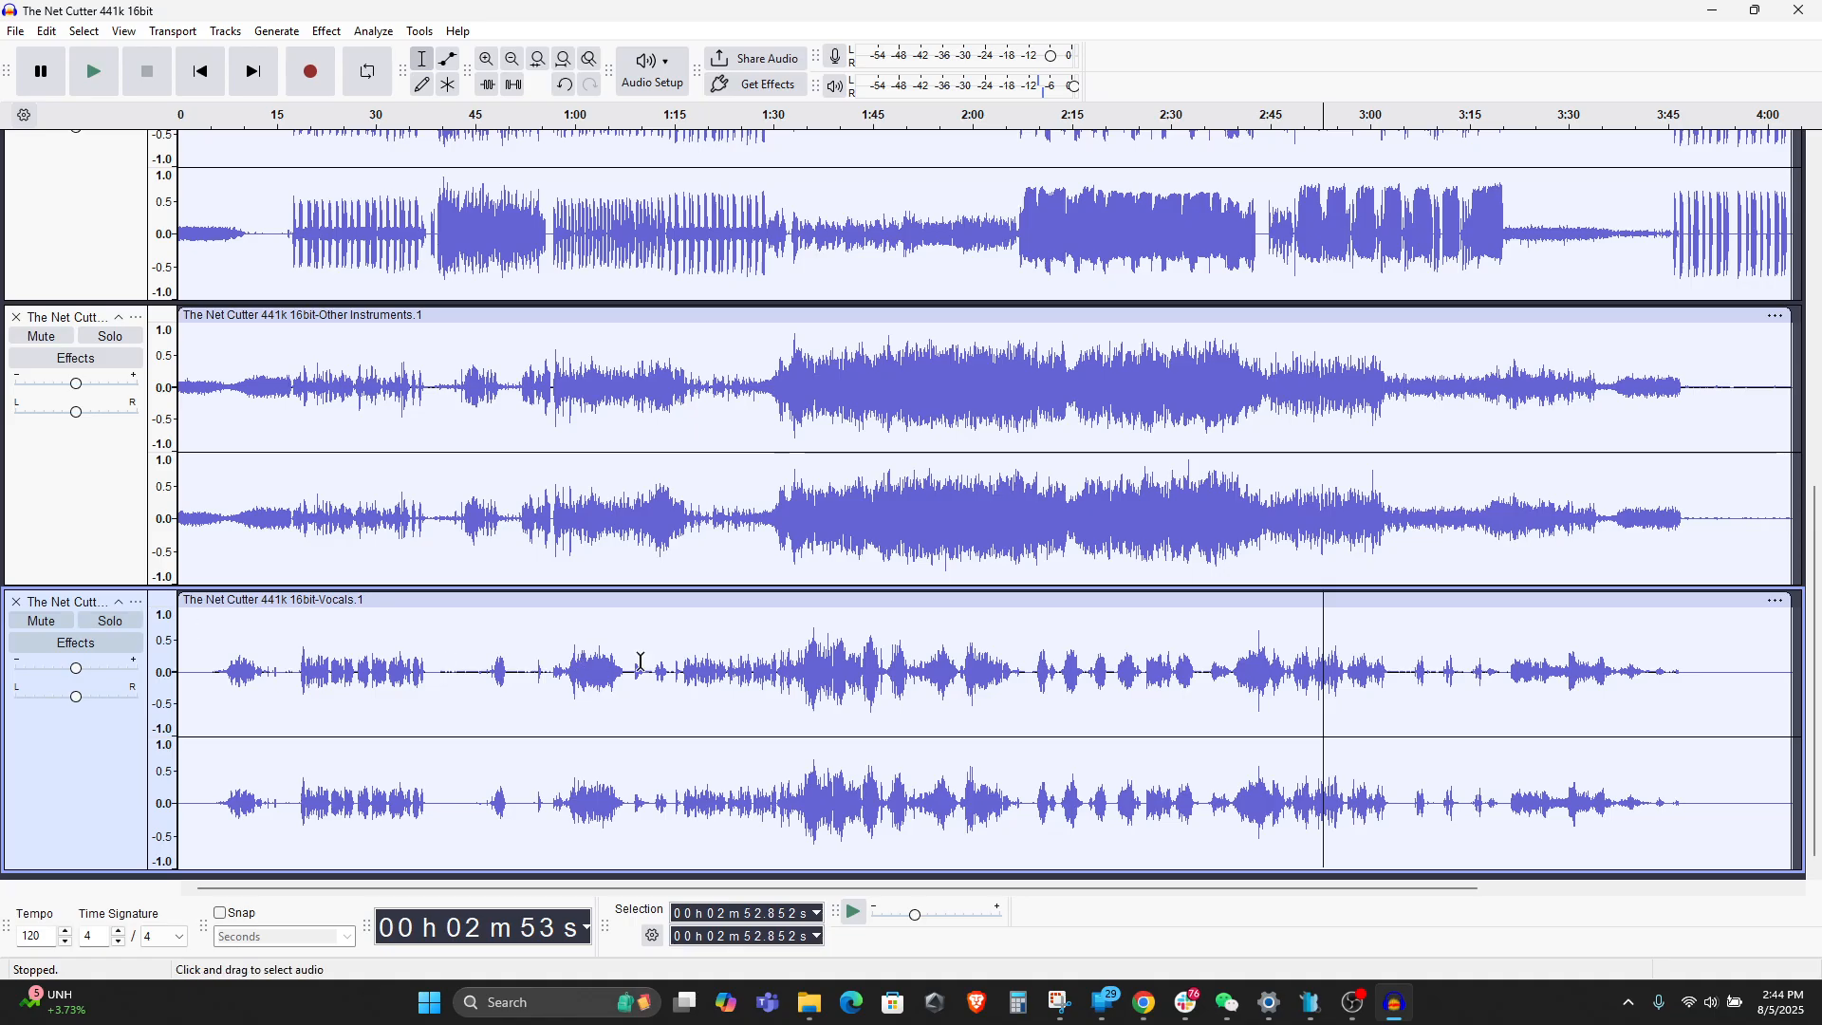
- Look over the original track and the separated Drums, Bass, Other Instruments and Vocals tracks, placing the cursor at about 1:09 in Drums
scroll(740, 663, up, 7)
scroll(740, 663, up, 2)
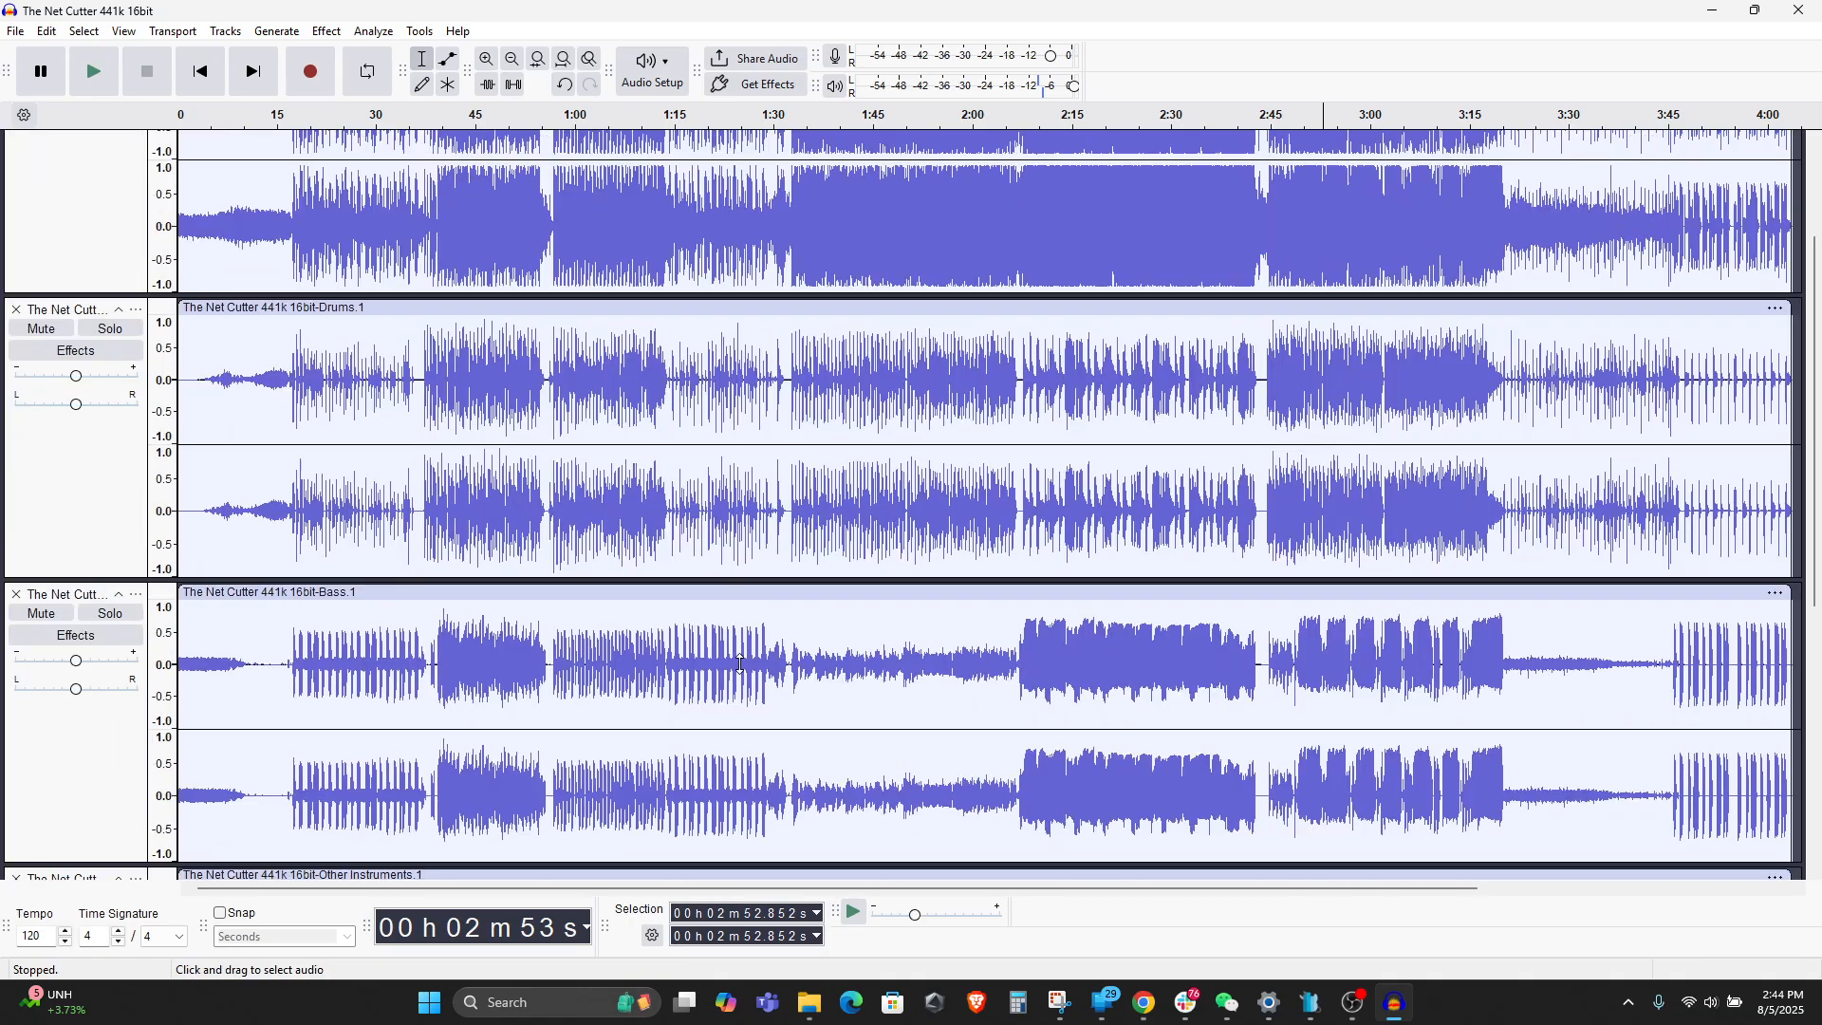
scroll(739, 663, down, 6)
scroll(740, 664, up, 6)
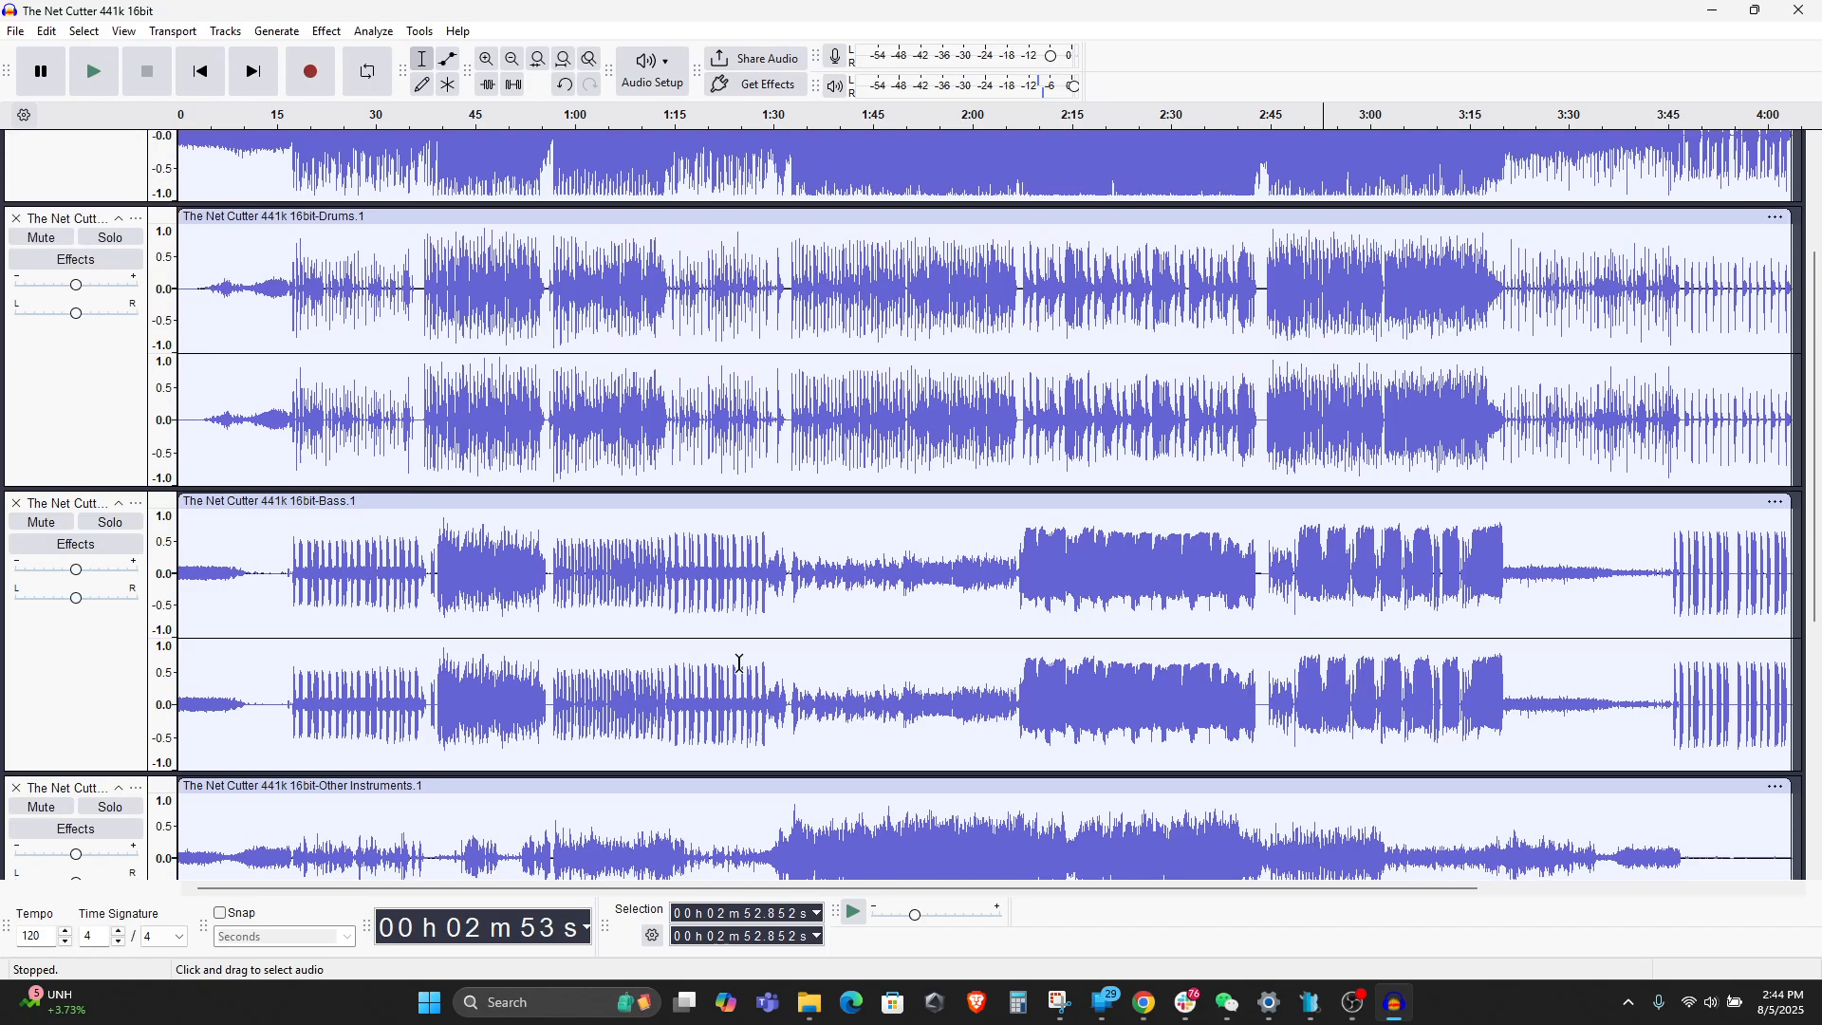
click(635, 396)
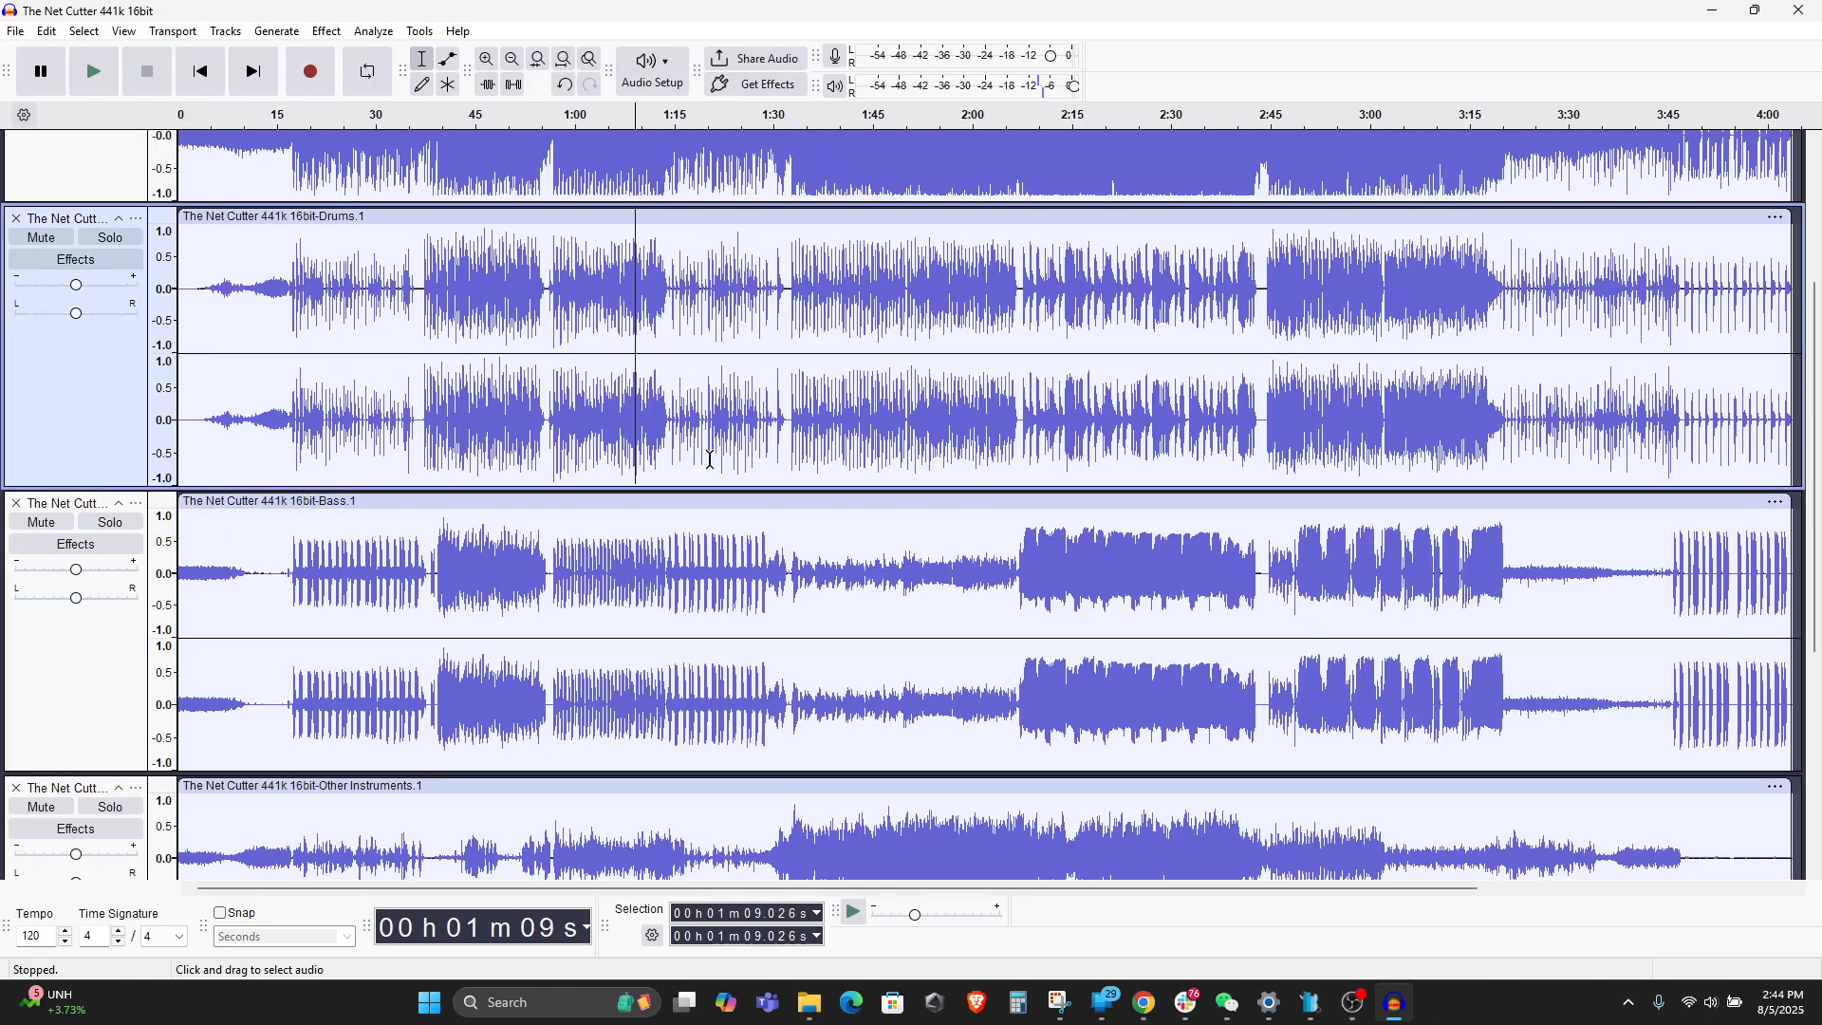
scroll(710, 460, down, 5)
scroll(710, 459, up, 5)
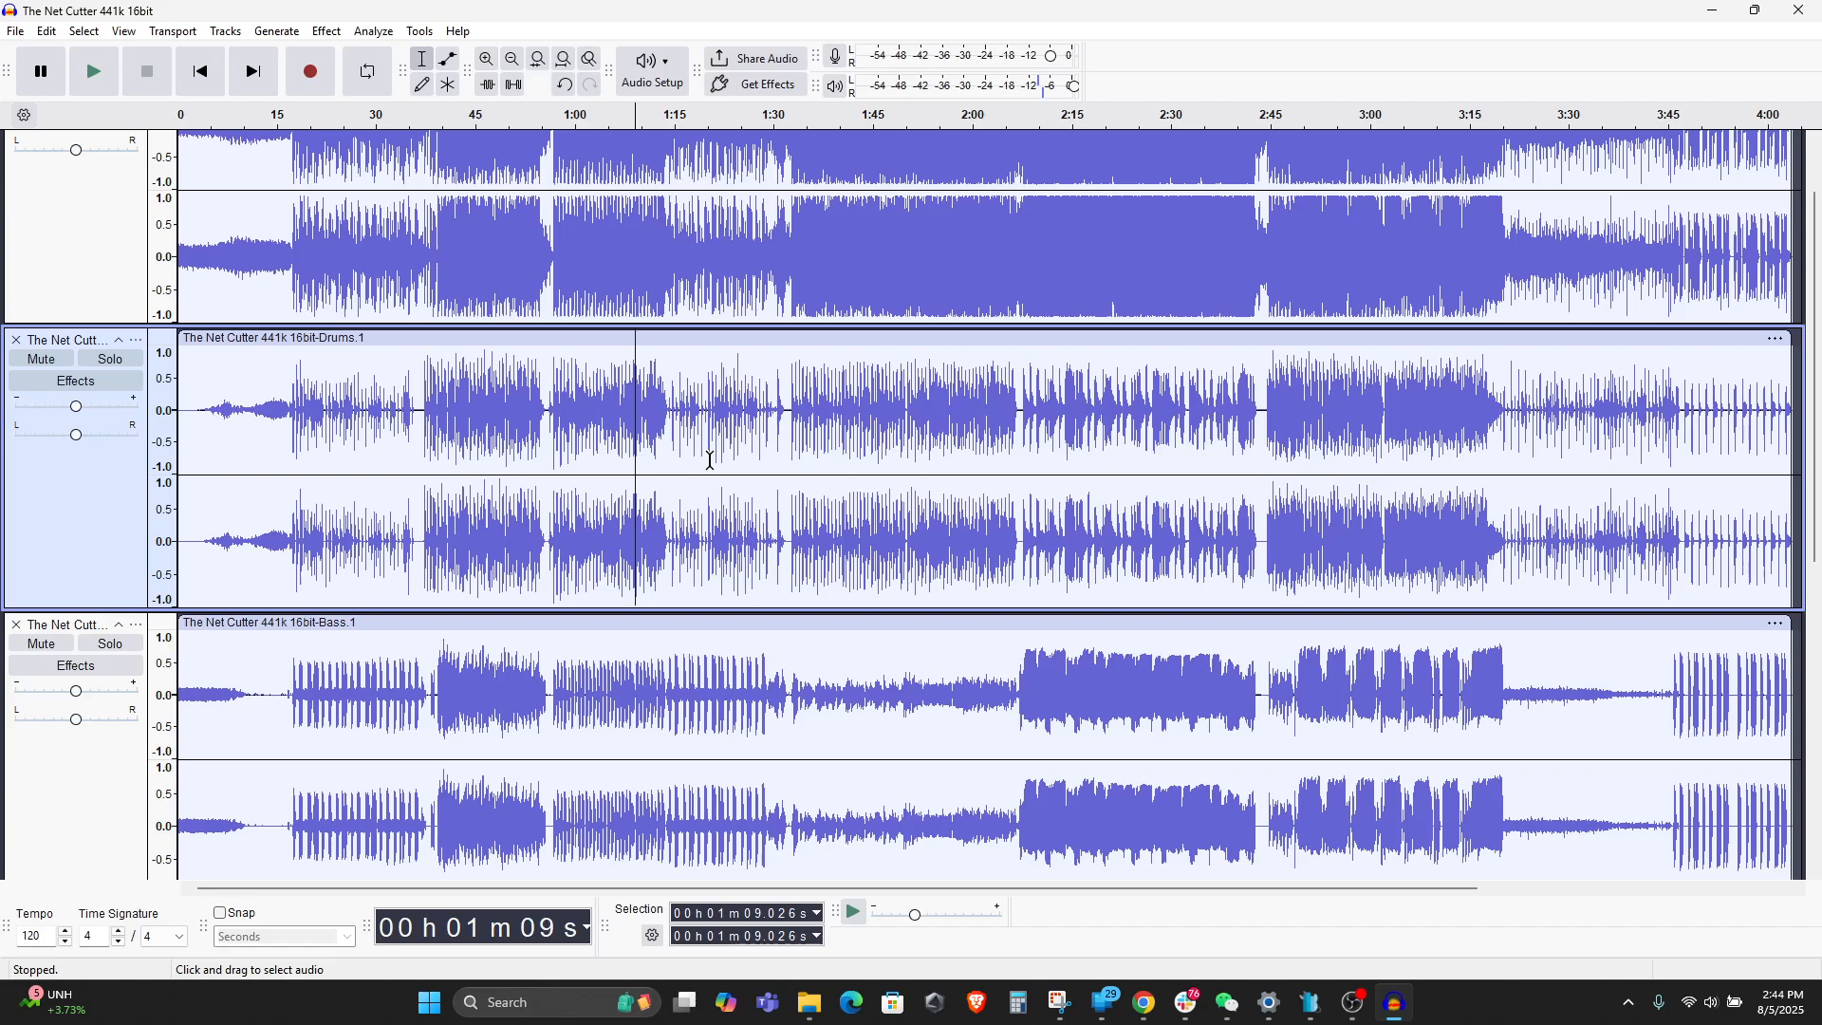
scroll(710, 459, down, 5)
scroll(710, 459, up, 6)
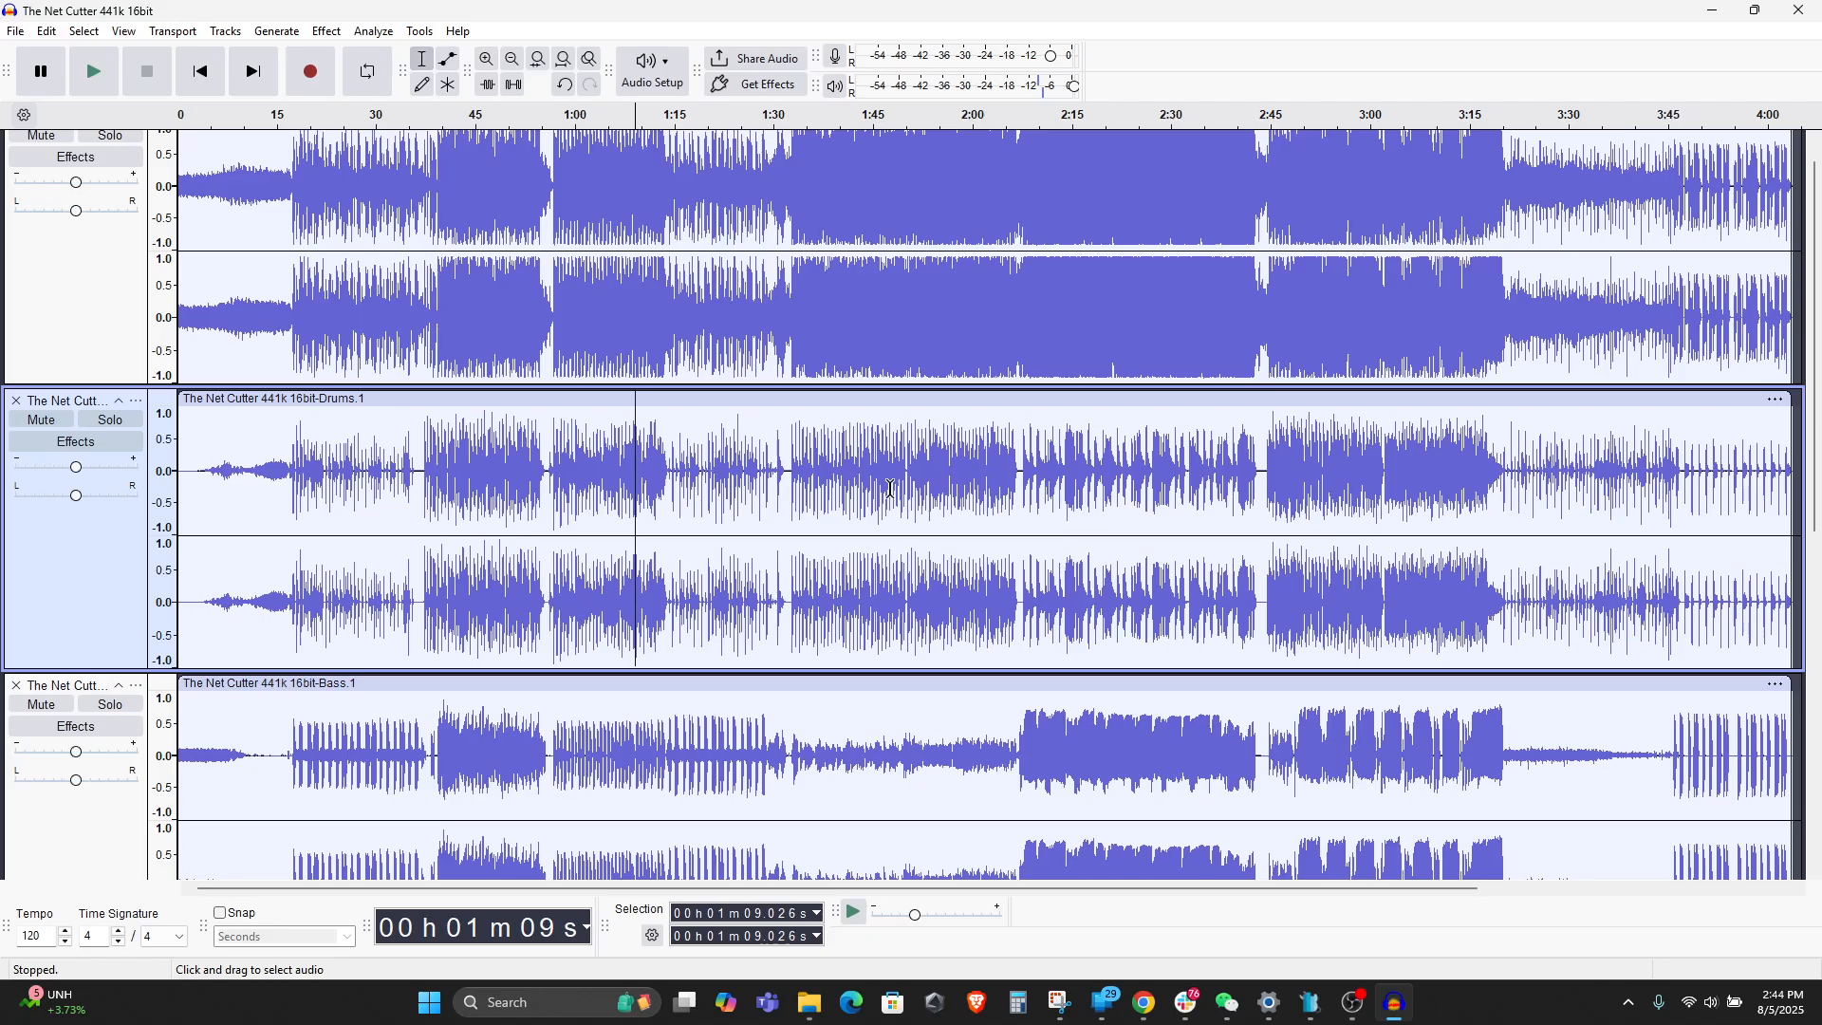
scroll(1635, 601, down, 5)
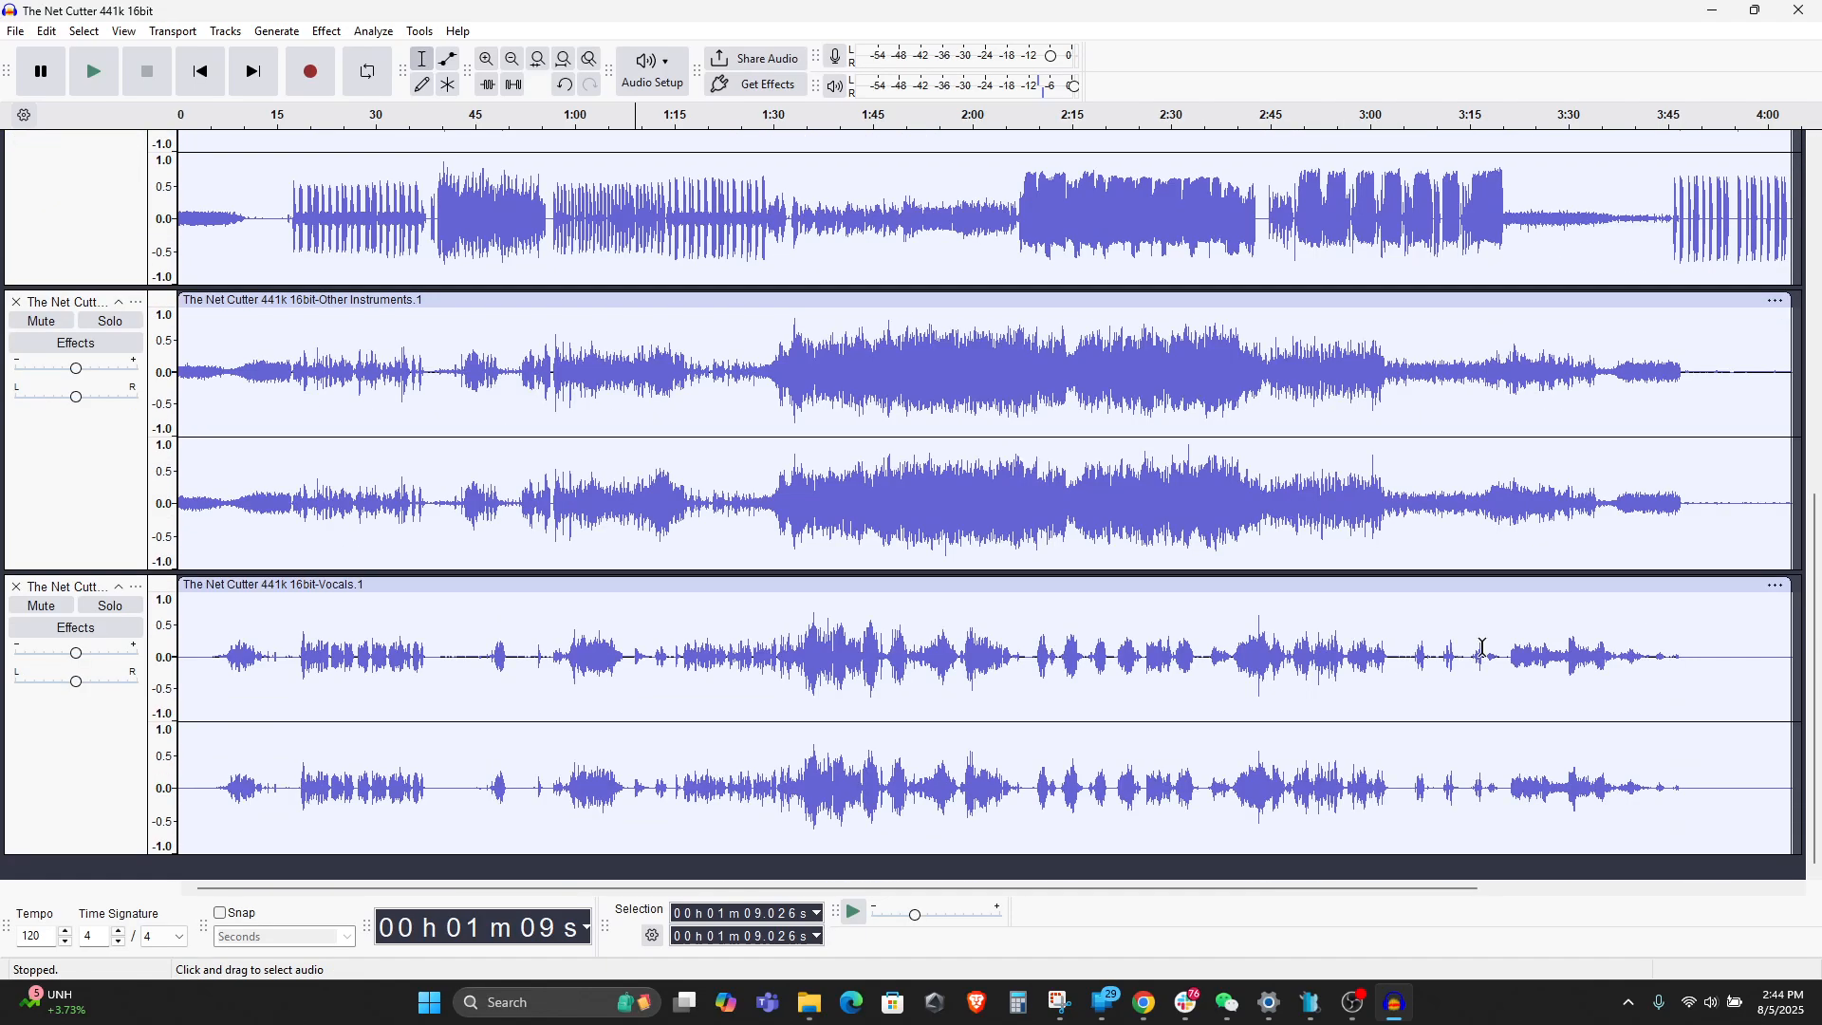
scroll(1482, 648, up, 6)
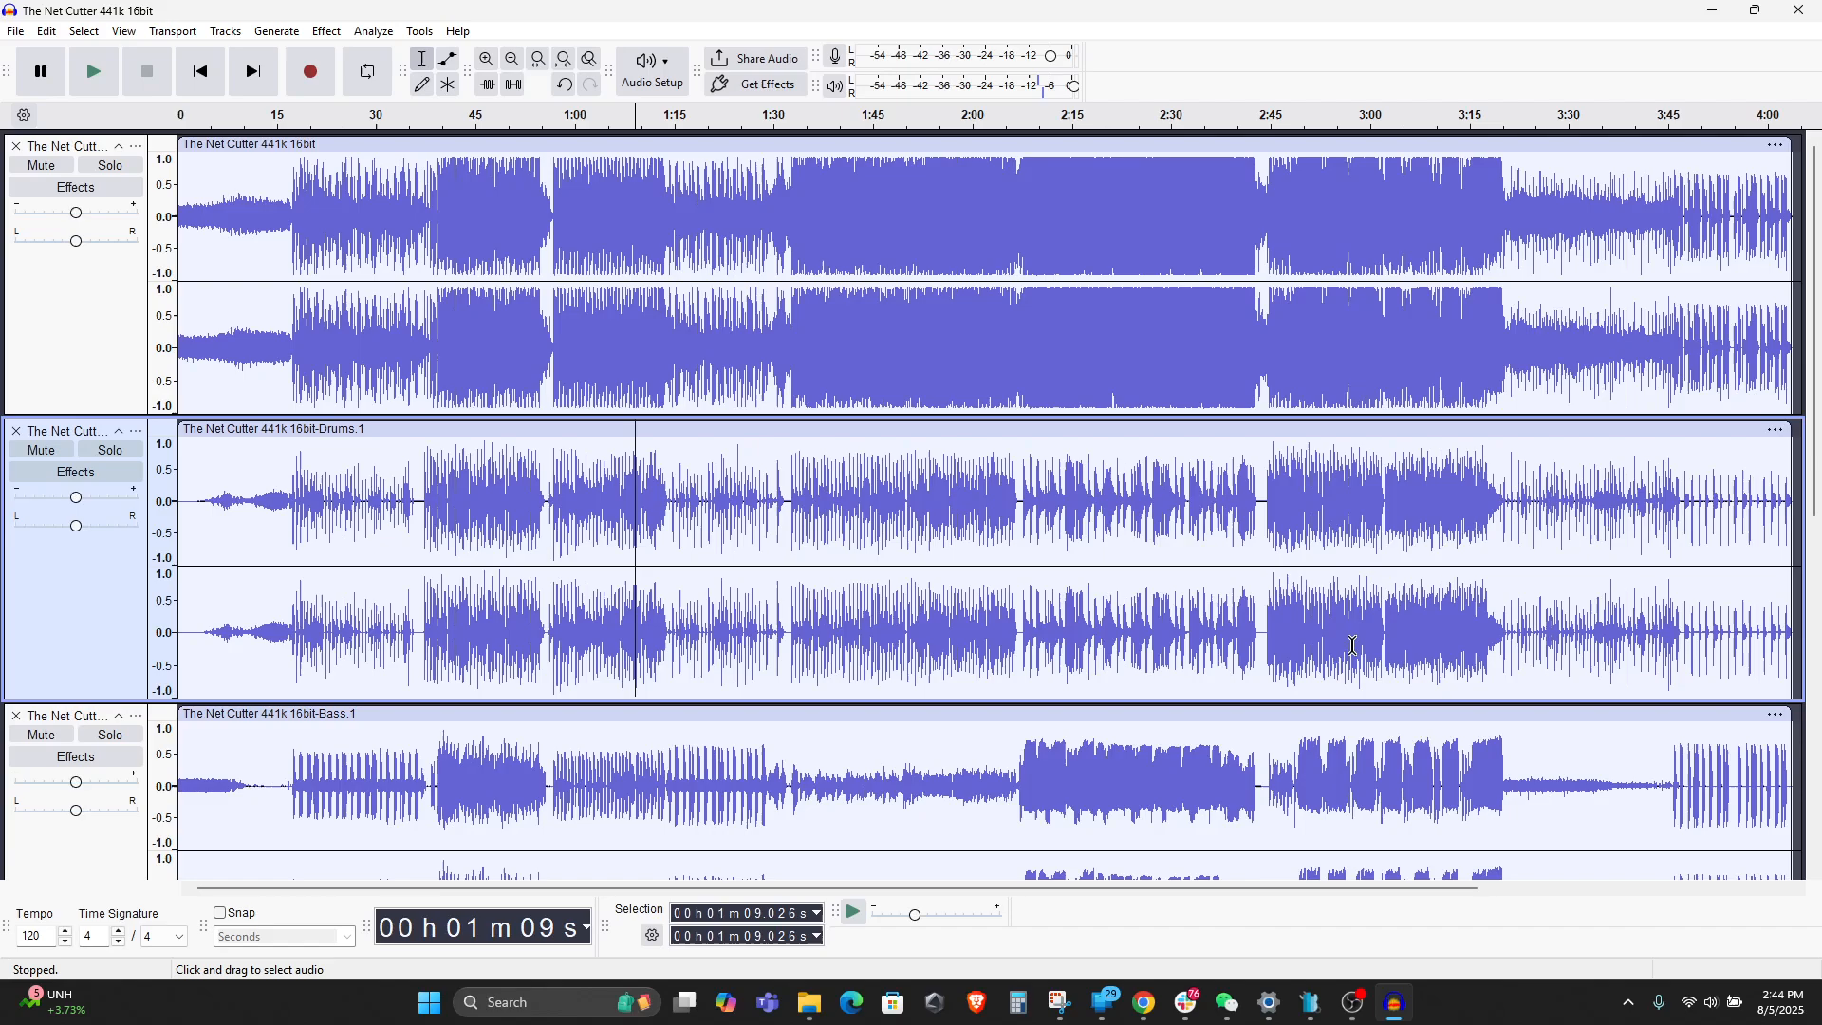
- Mute the original song track and play the separated stems together from about 0:45
click(47, 155)
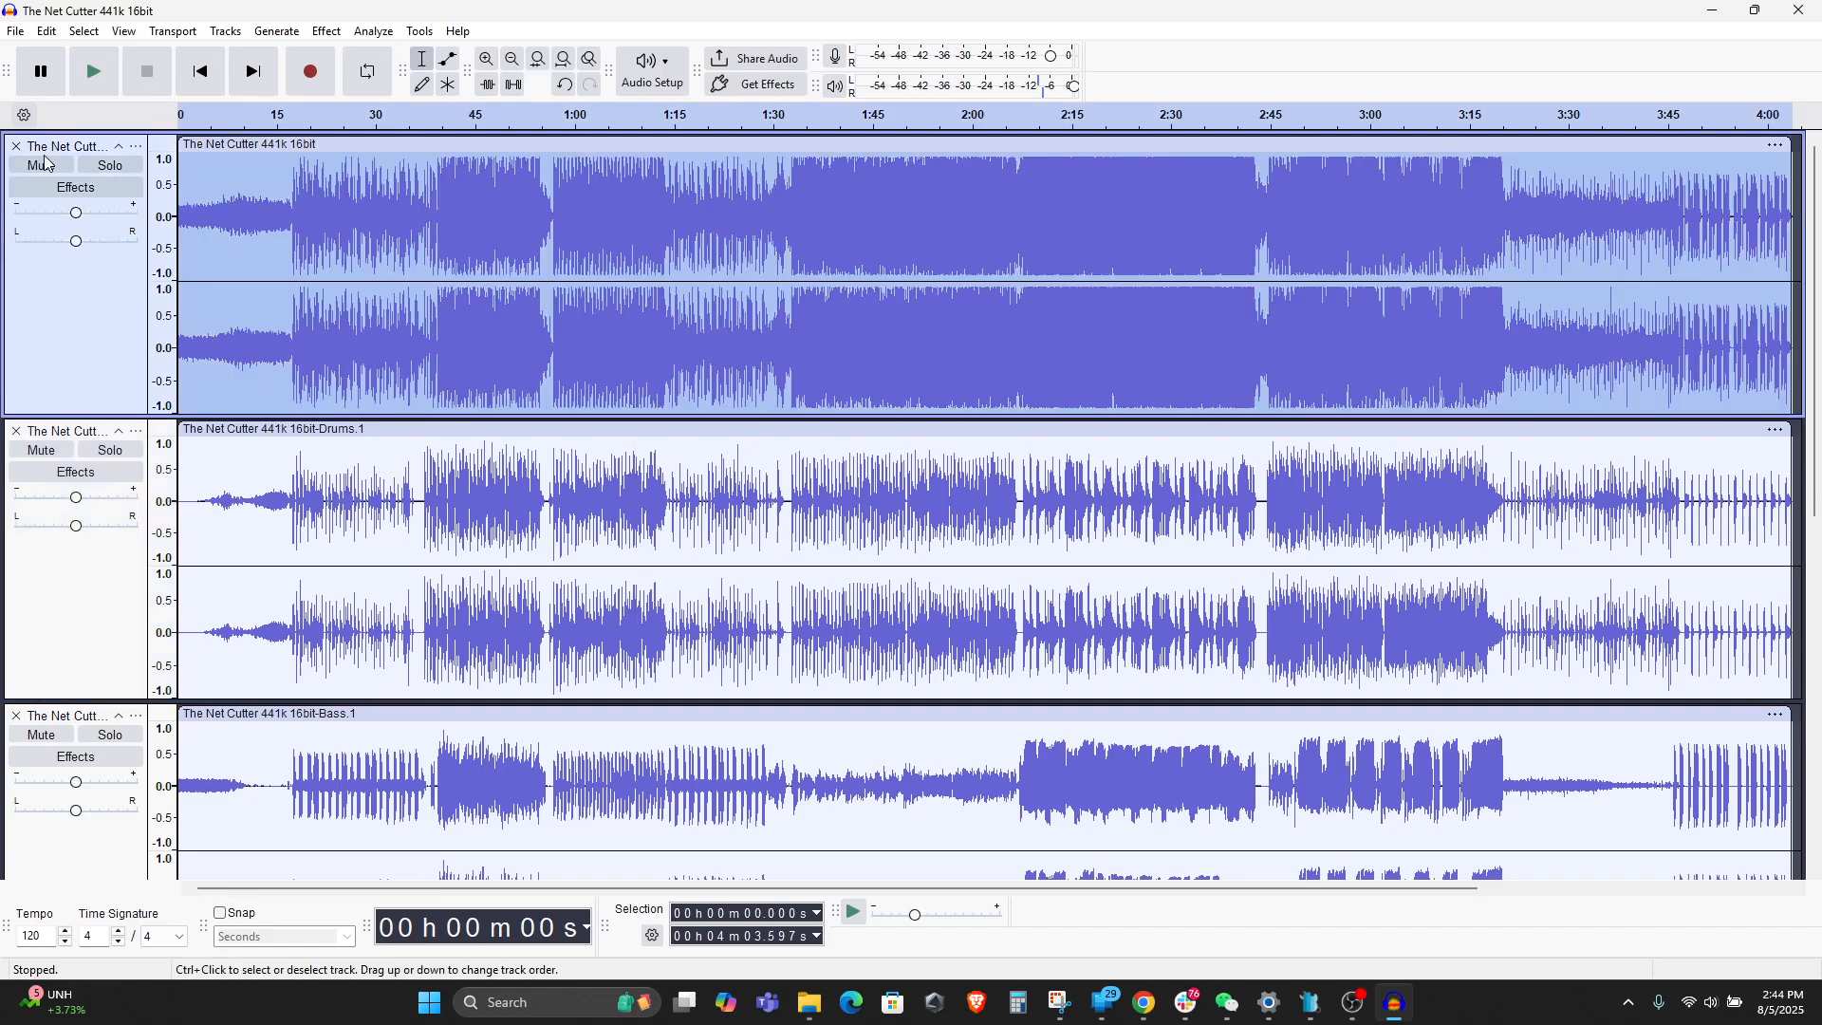
click(43, 166)
scroll(503, 427, down, 3)
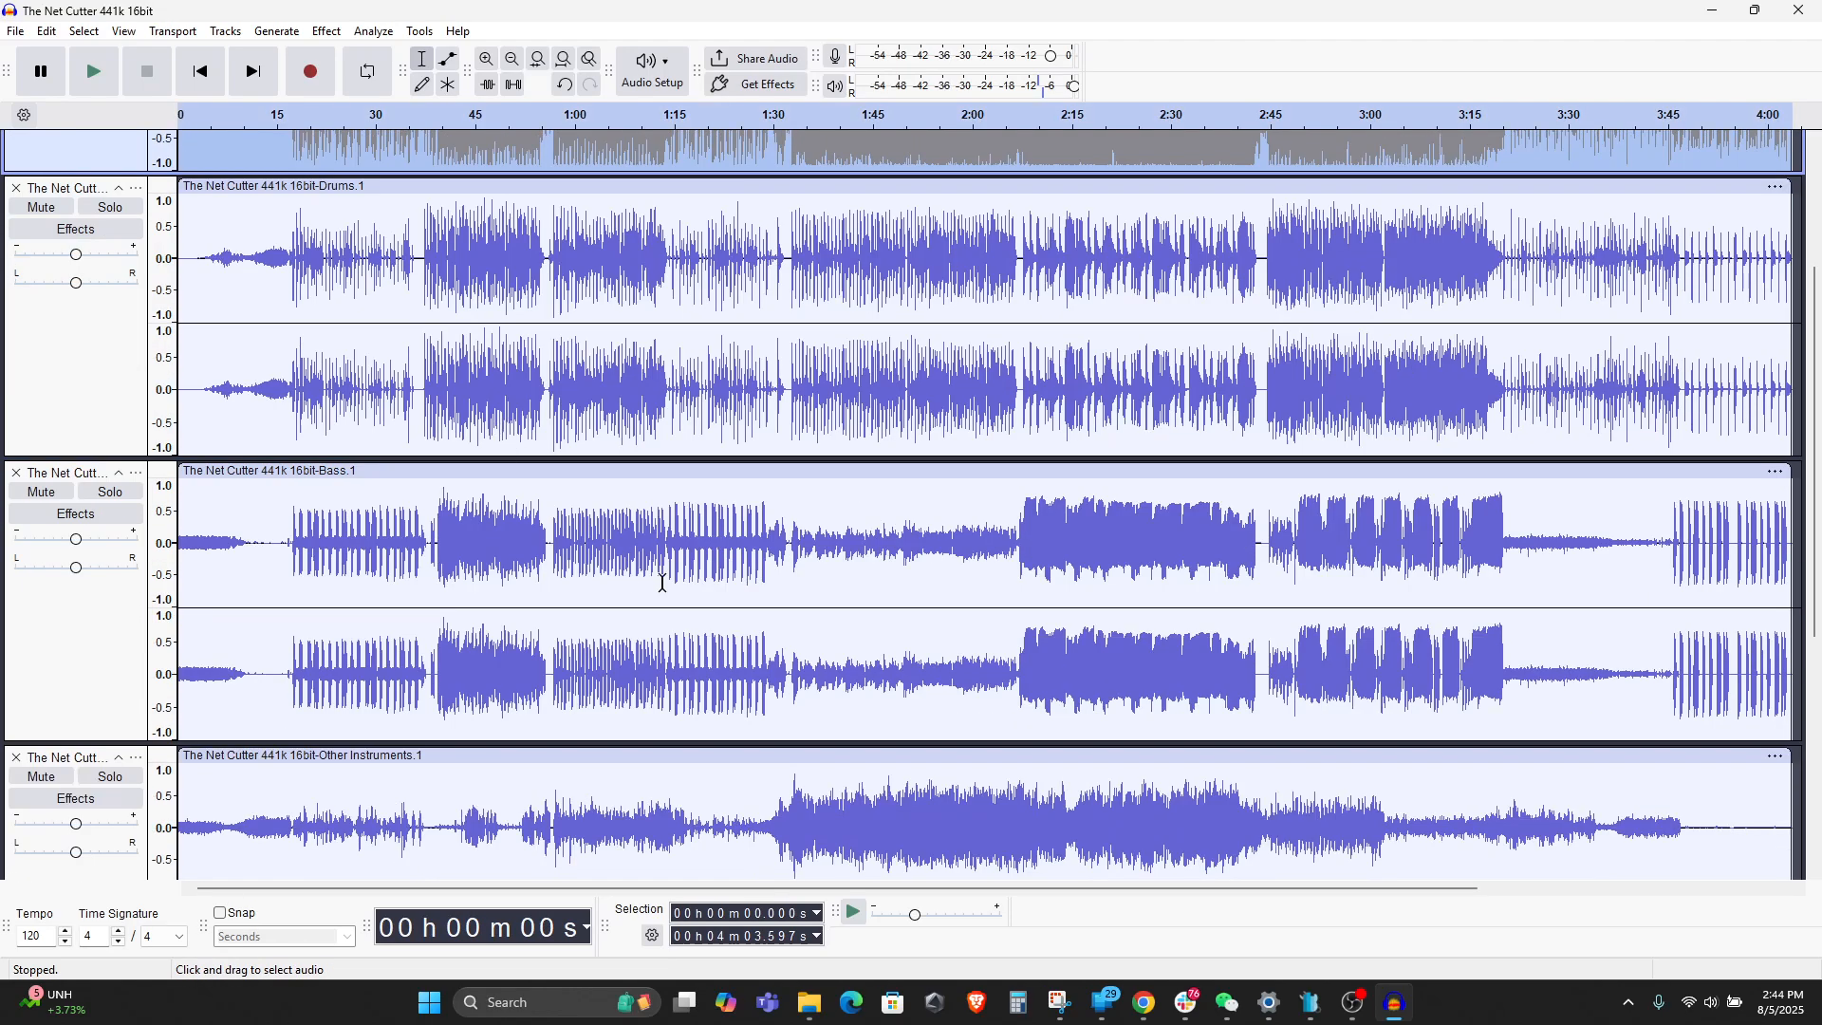
click(475, 515)
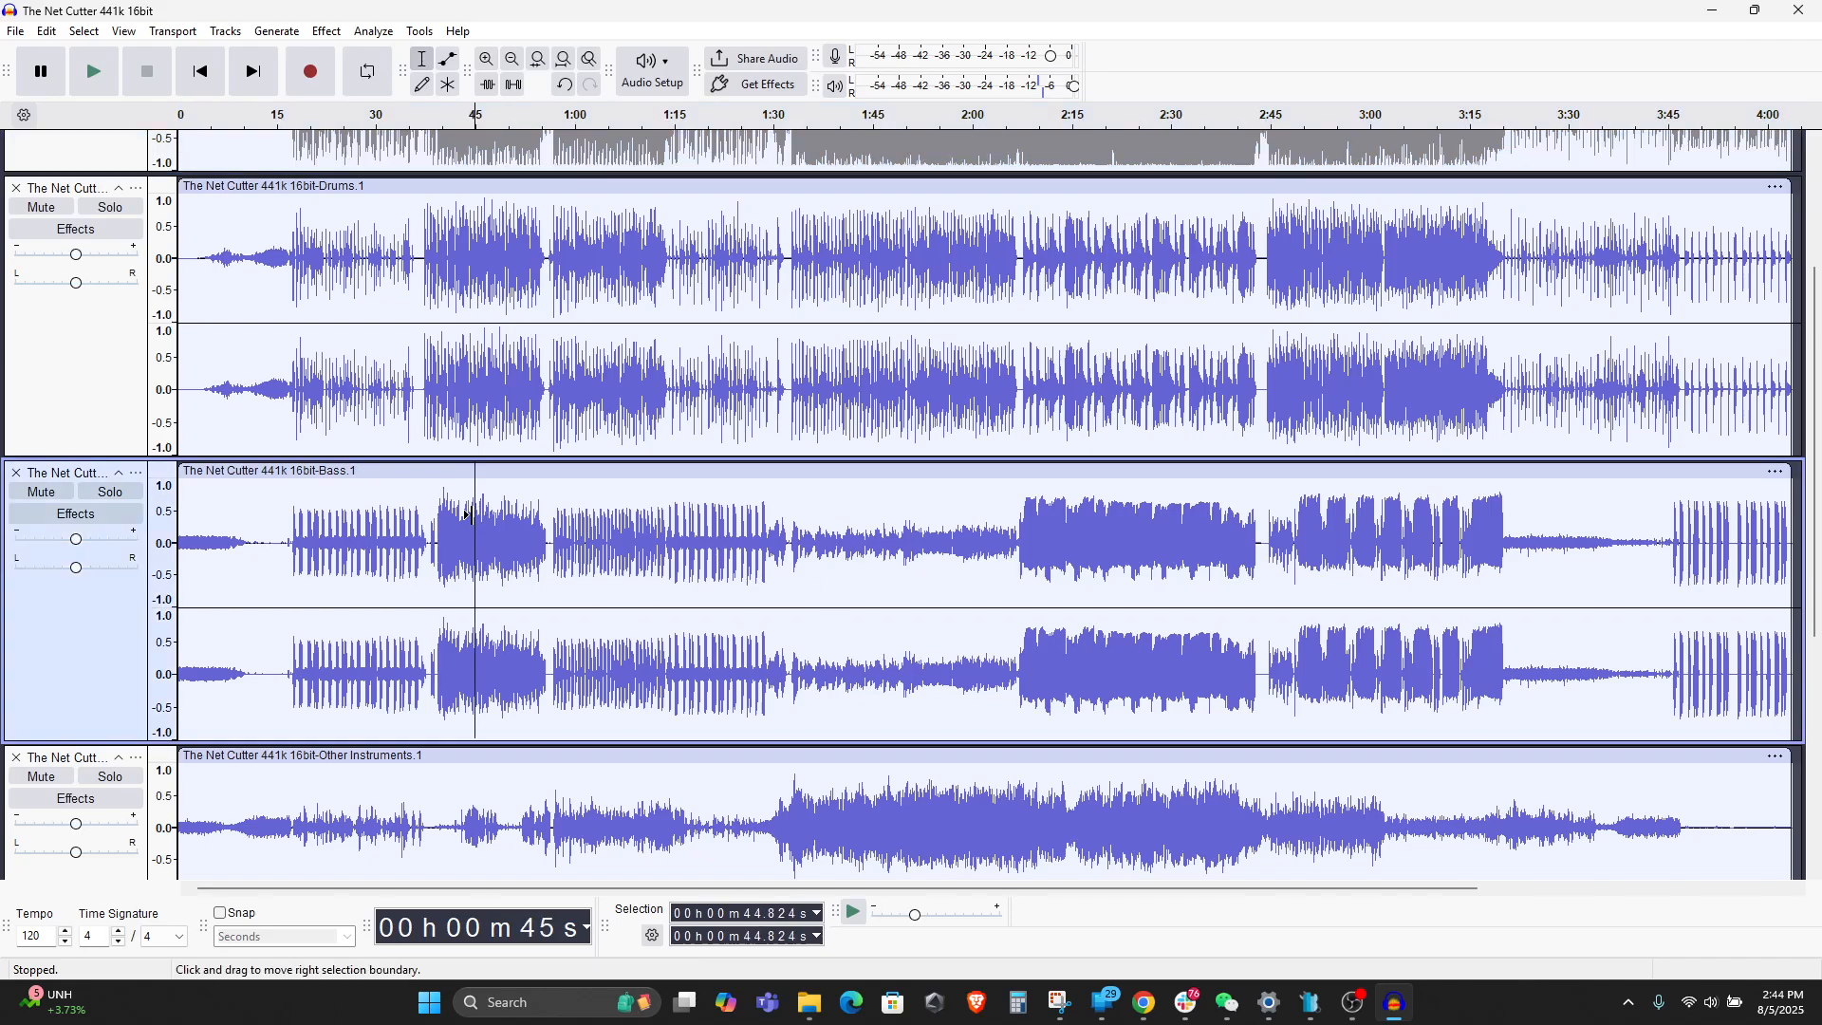
key(space)
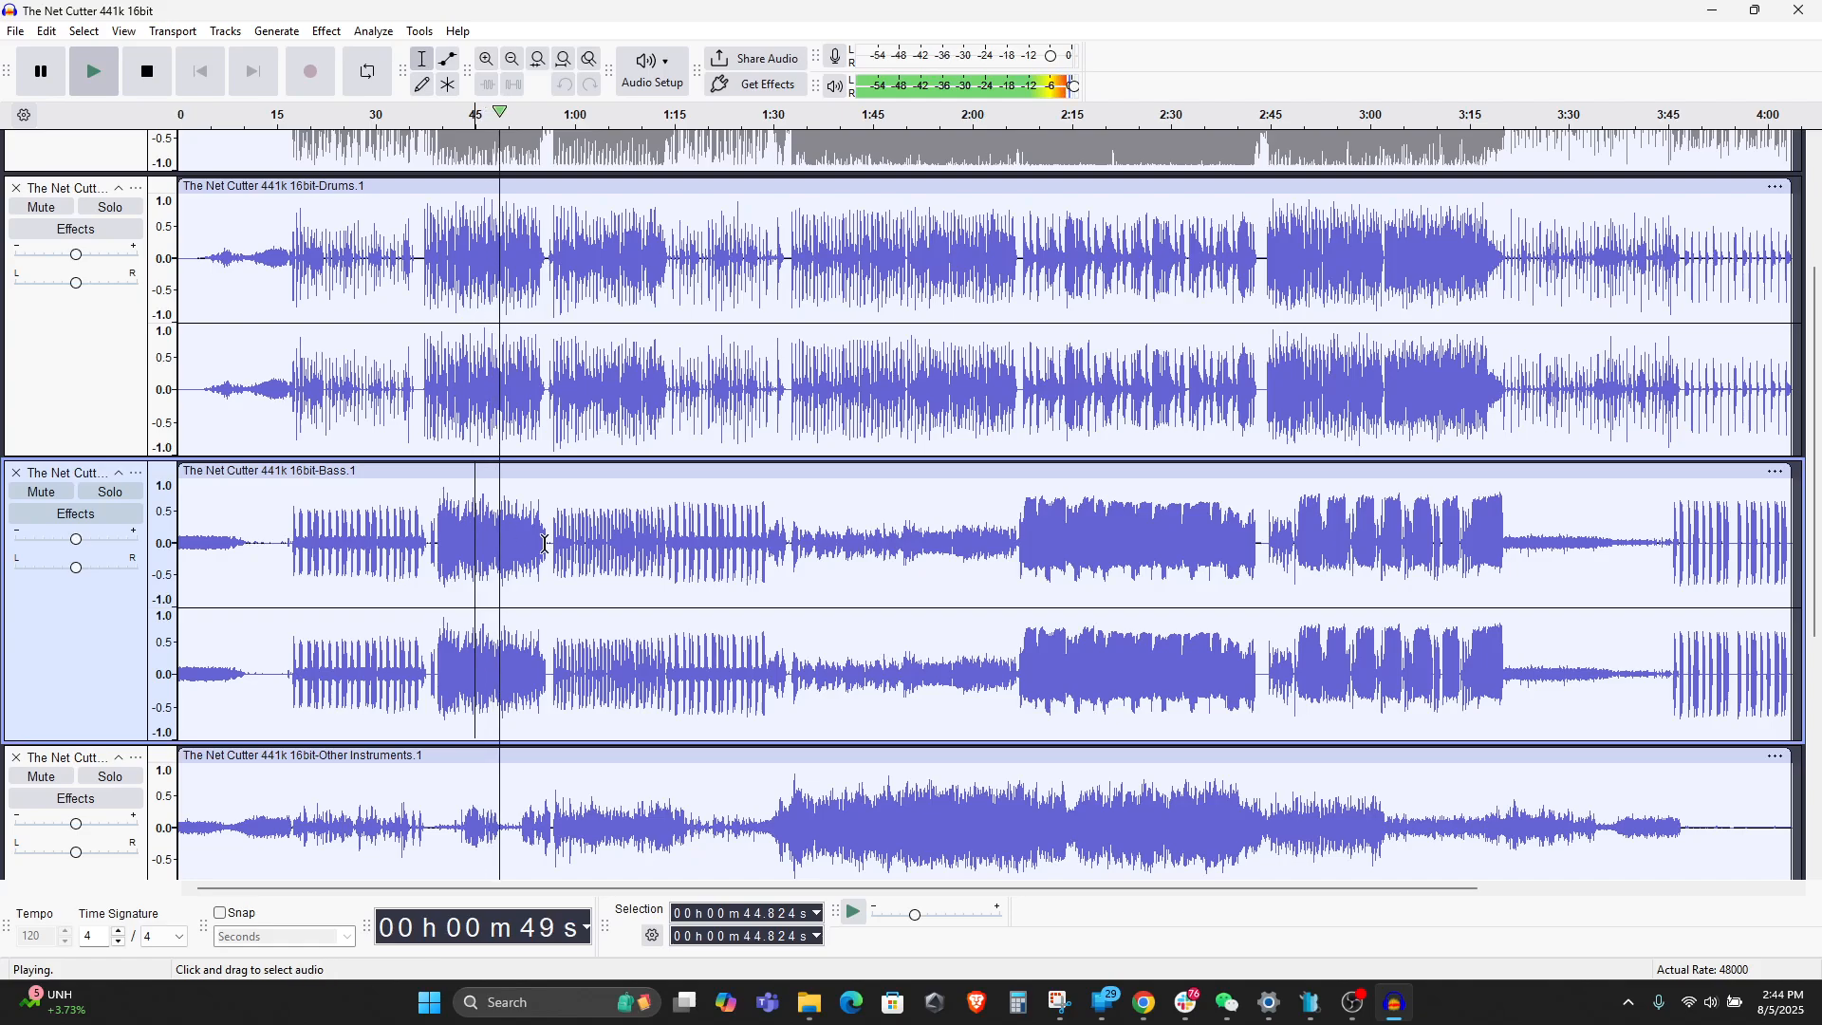
- Mute the Drums stem during playback to hear the mix without it, and unmute it again
scroll(180, 522, up, 3)
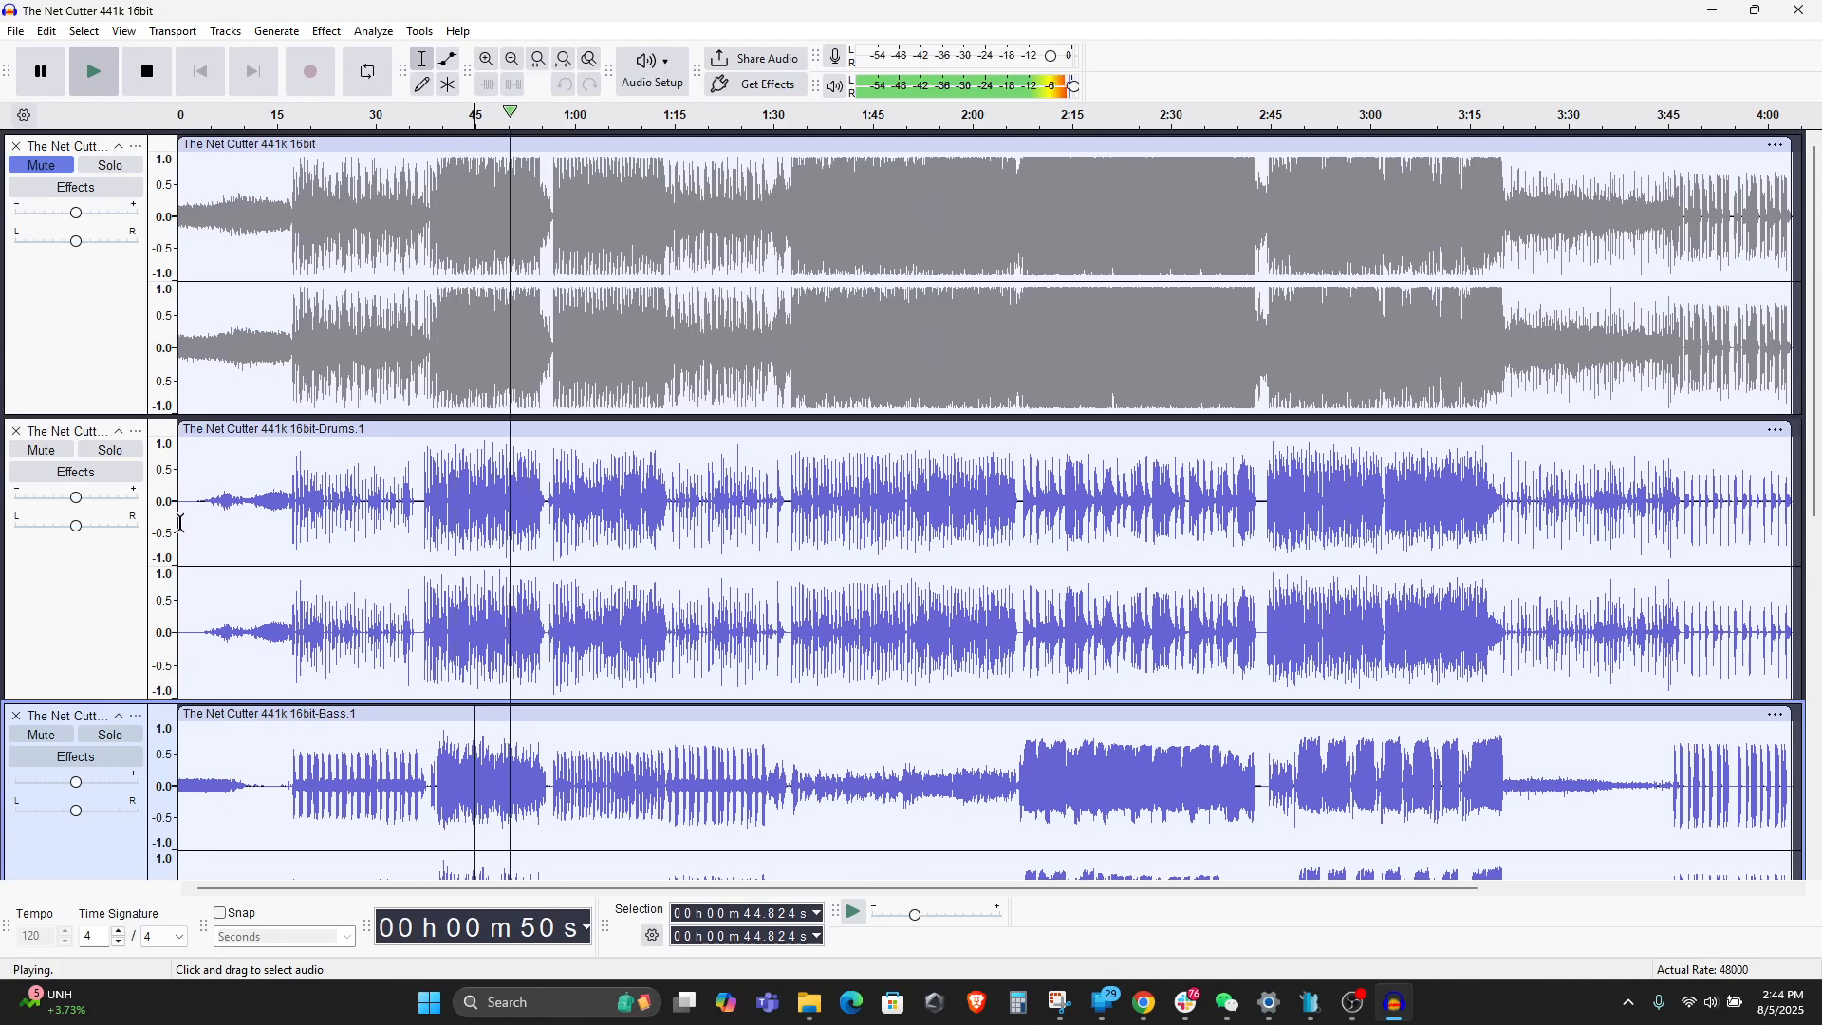
click(41, 450)
scroll(830, 673, down, 3)
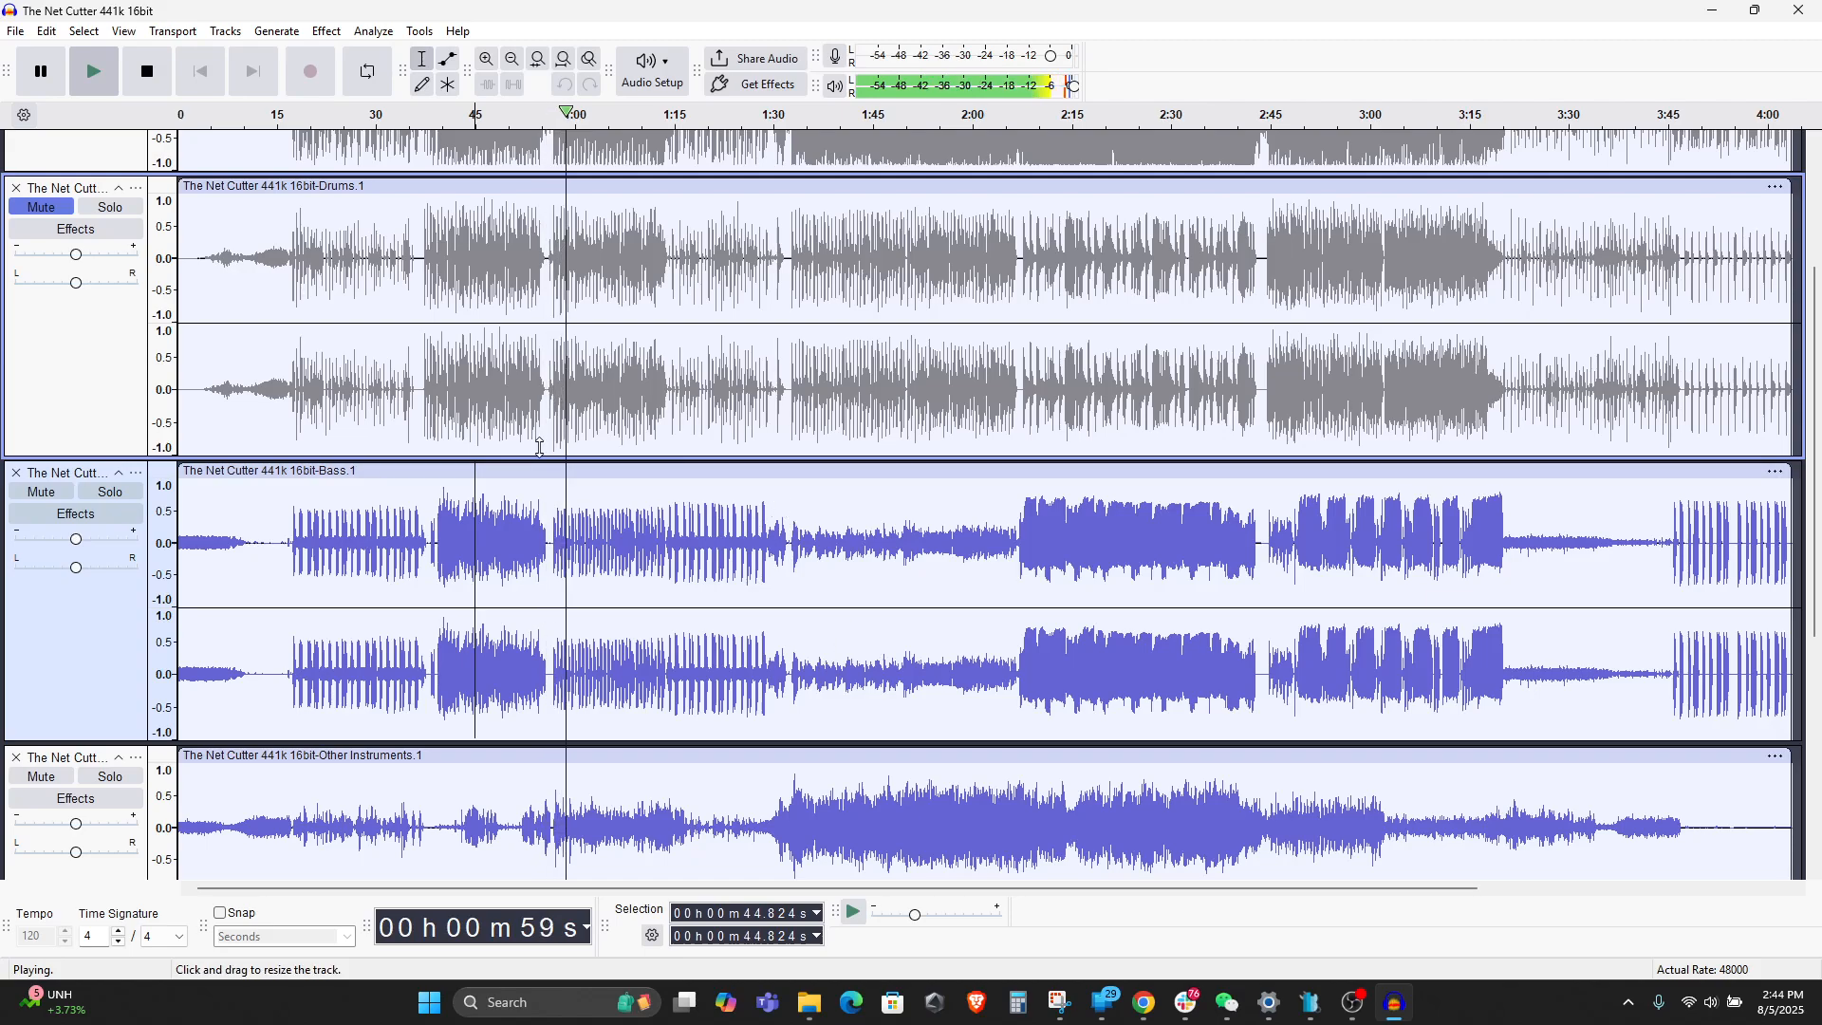
click(56, 209)
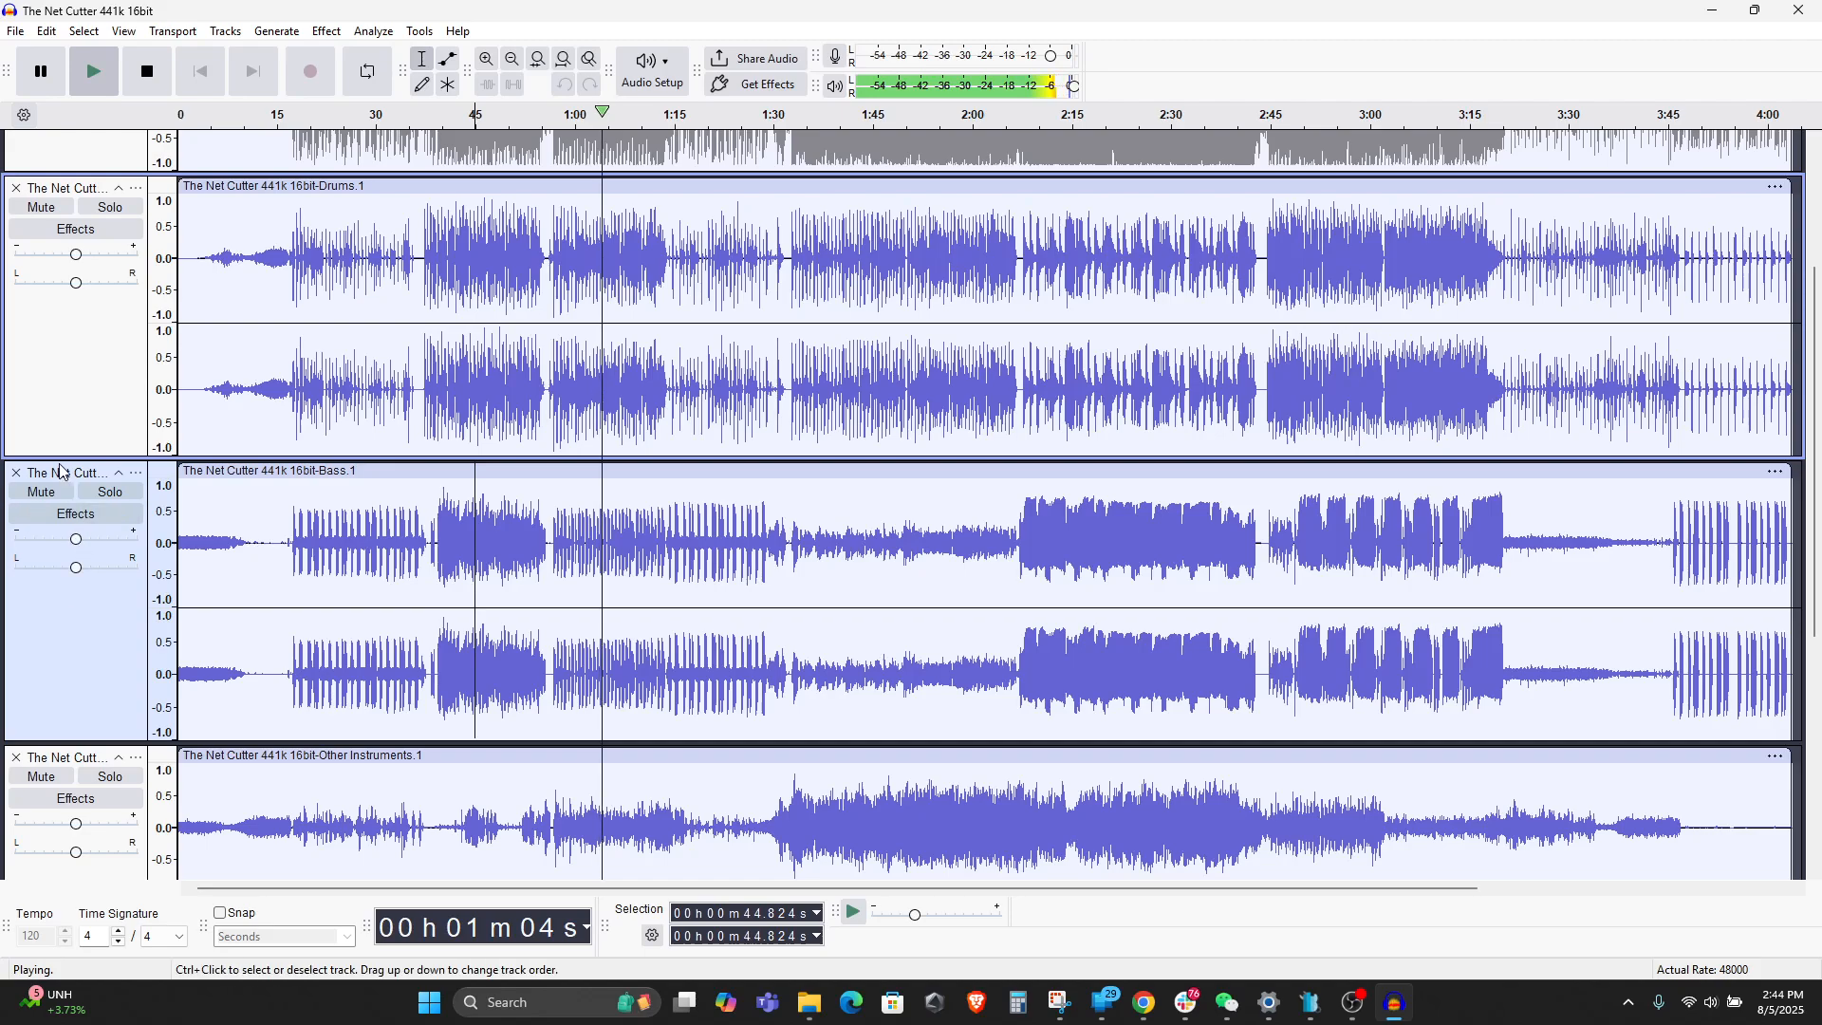
click(45, 206)
click(46, 206)
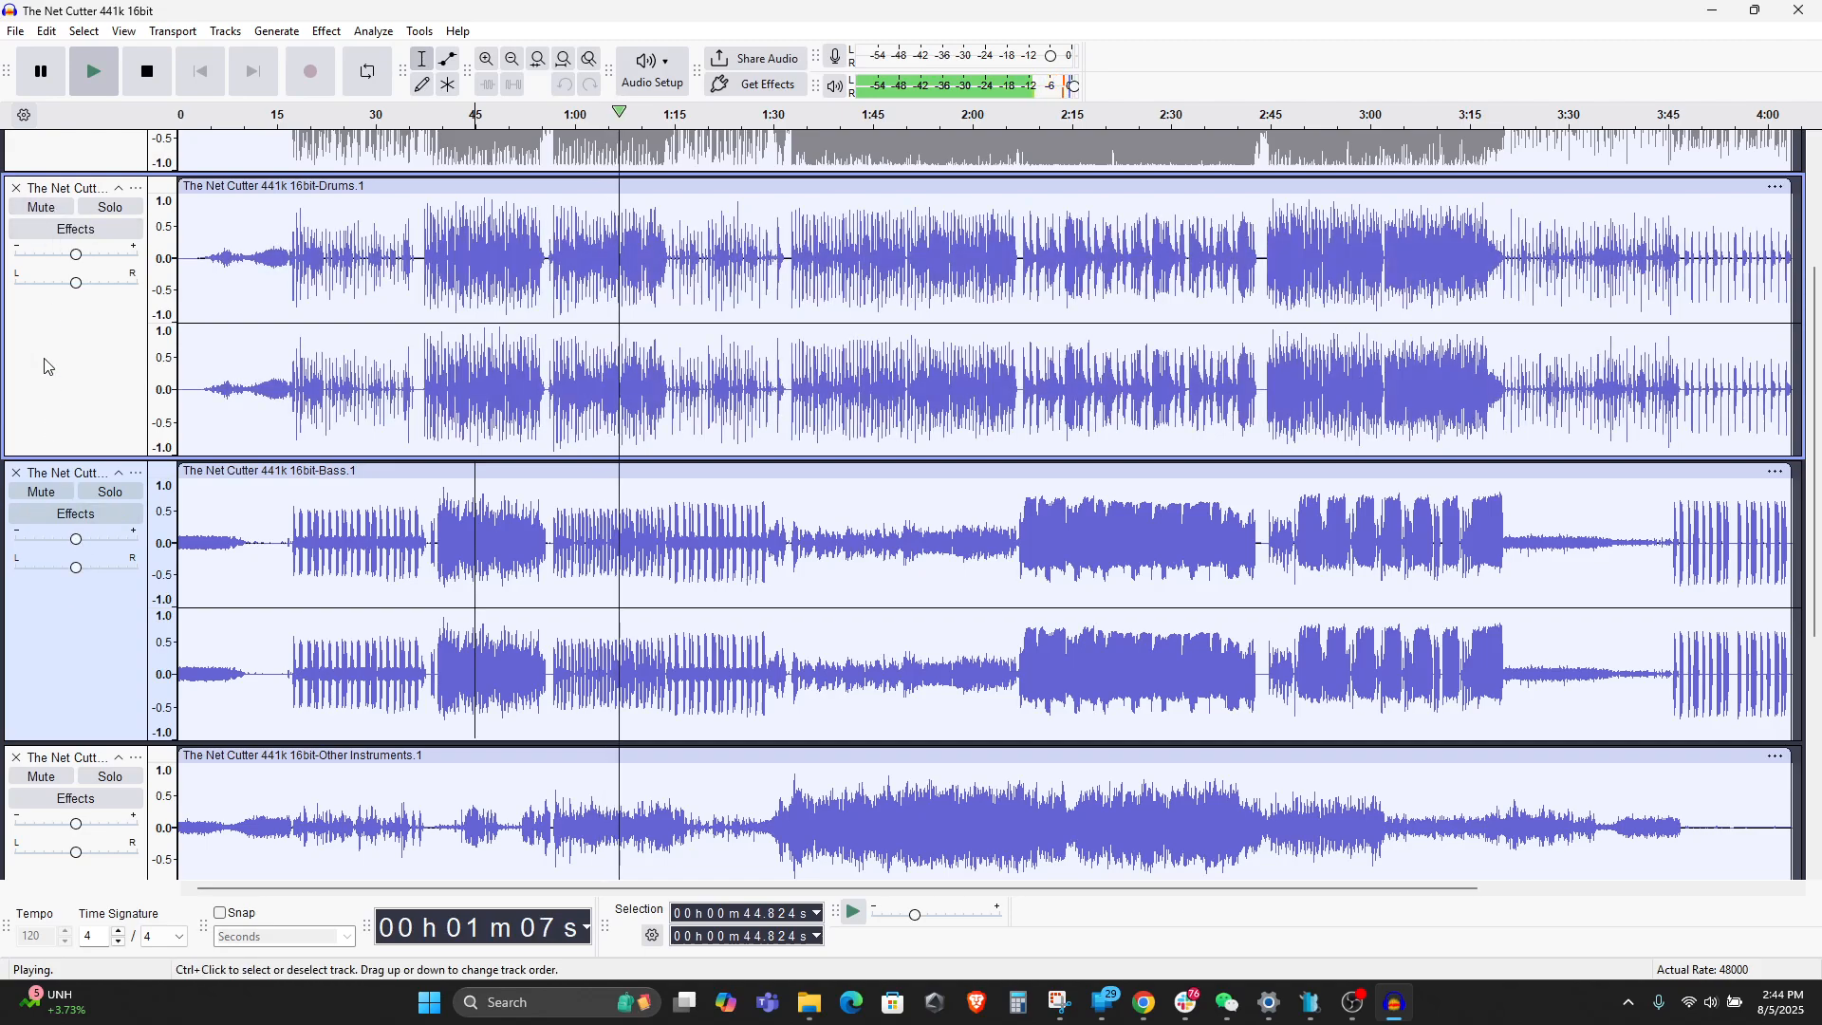
- Listen with the Bass and Other Instruments stems muted, stop playback, and unmute both stems
click(59, 494)
scroll(60, 494, down, 3)
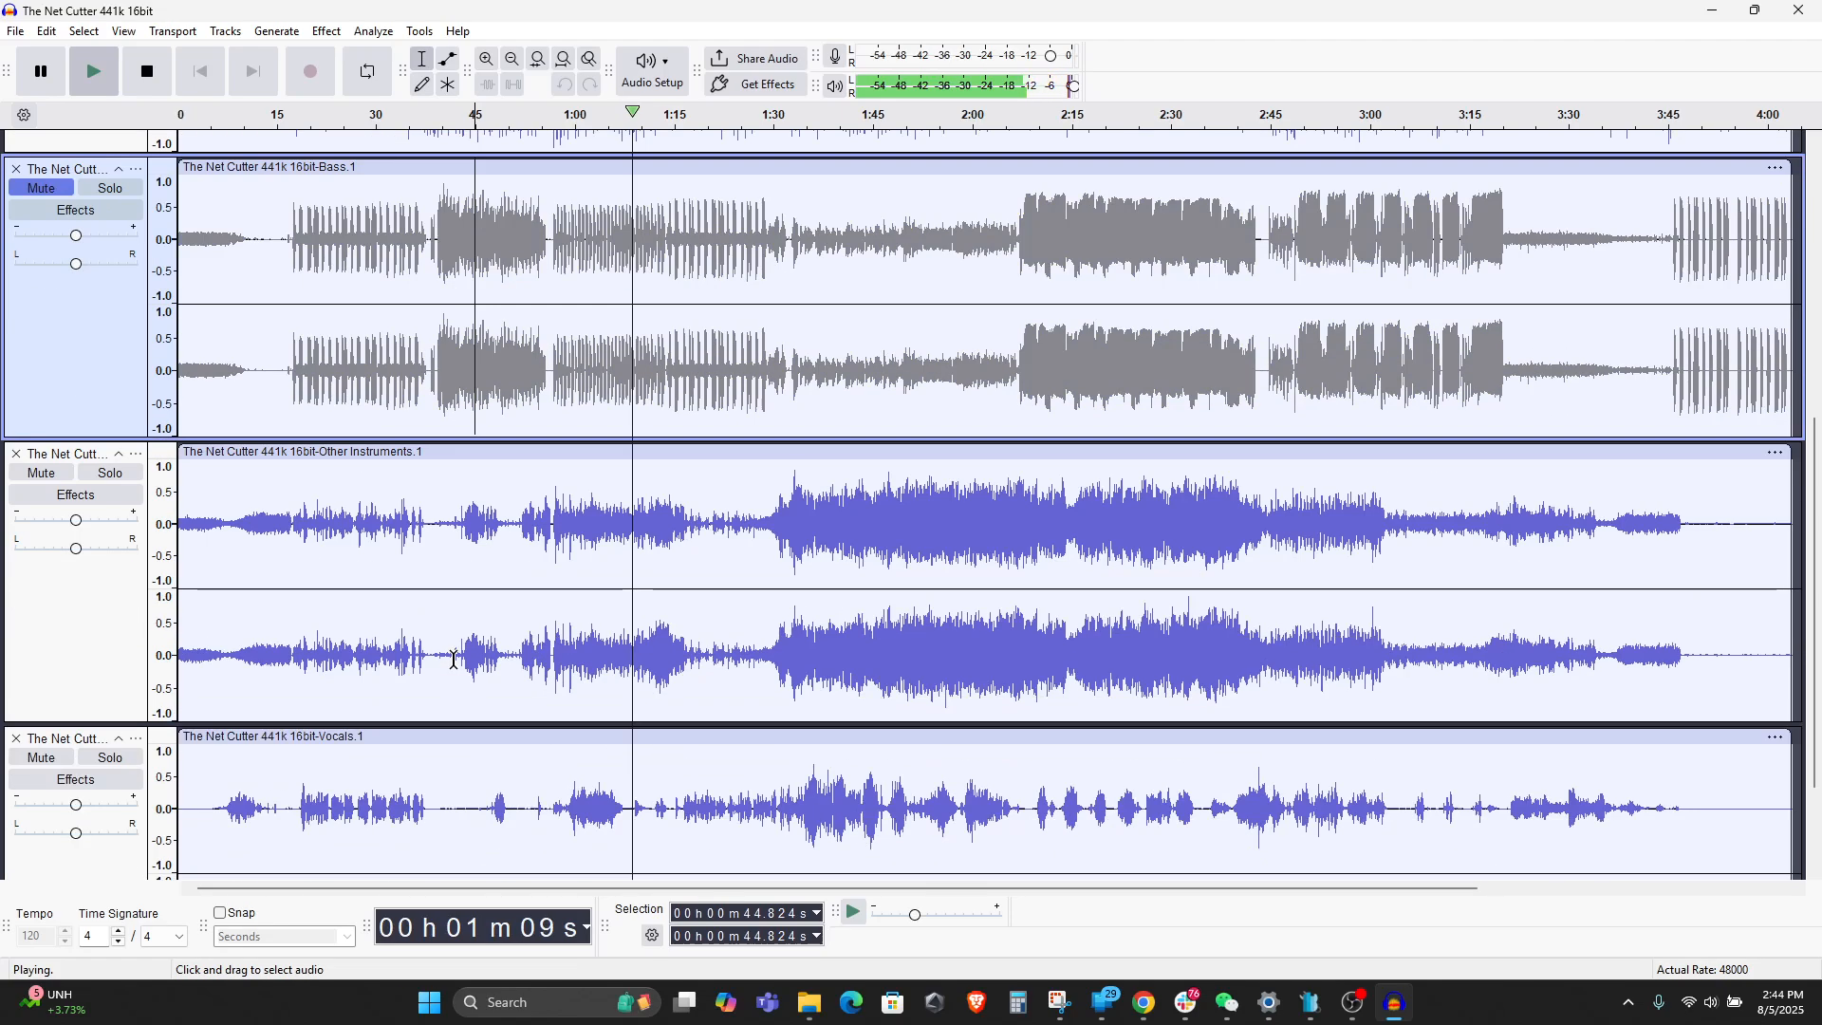
click(42, 472)
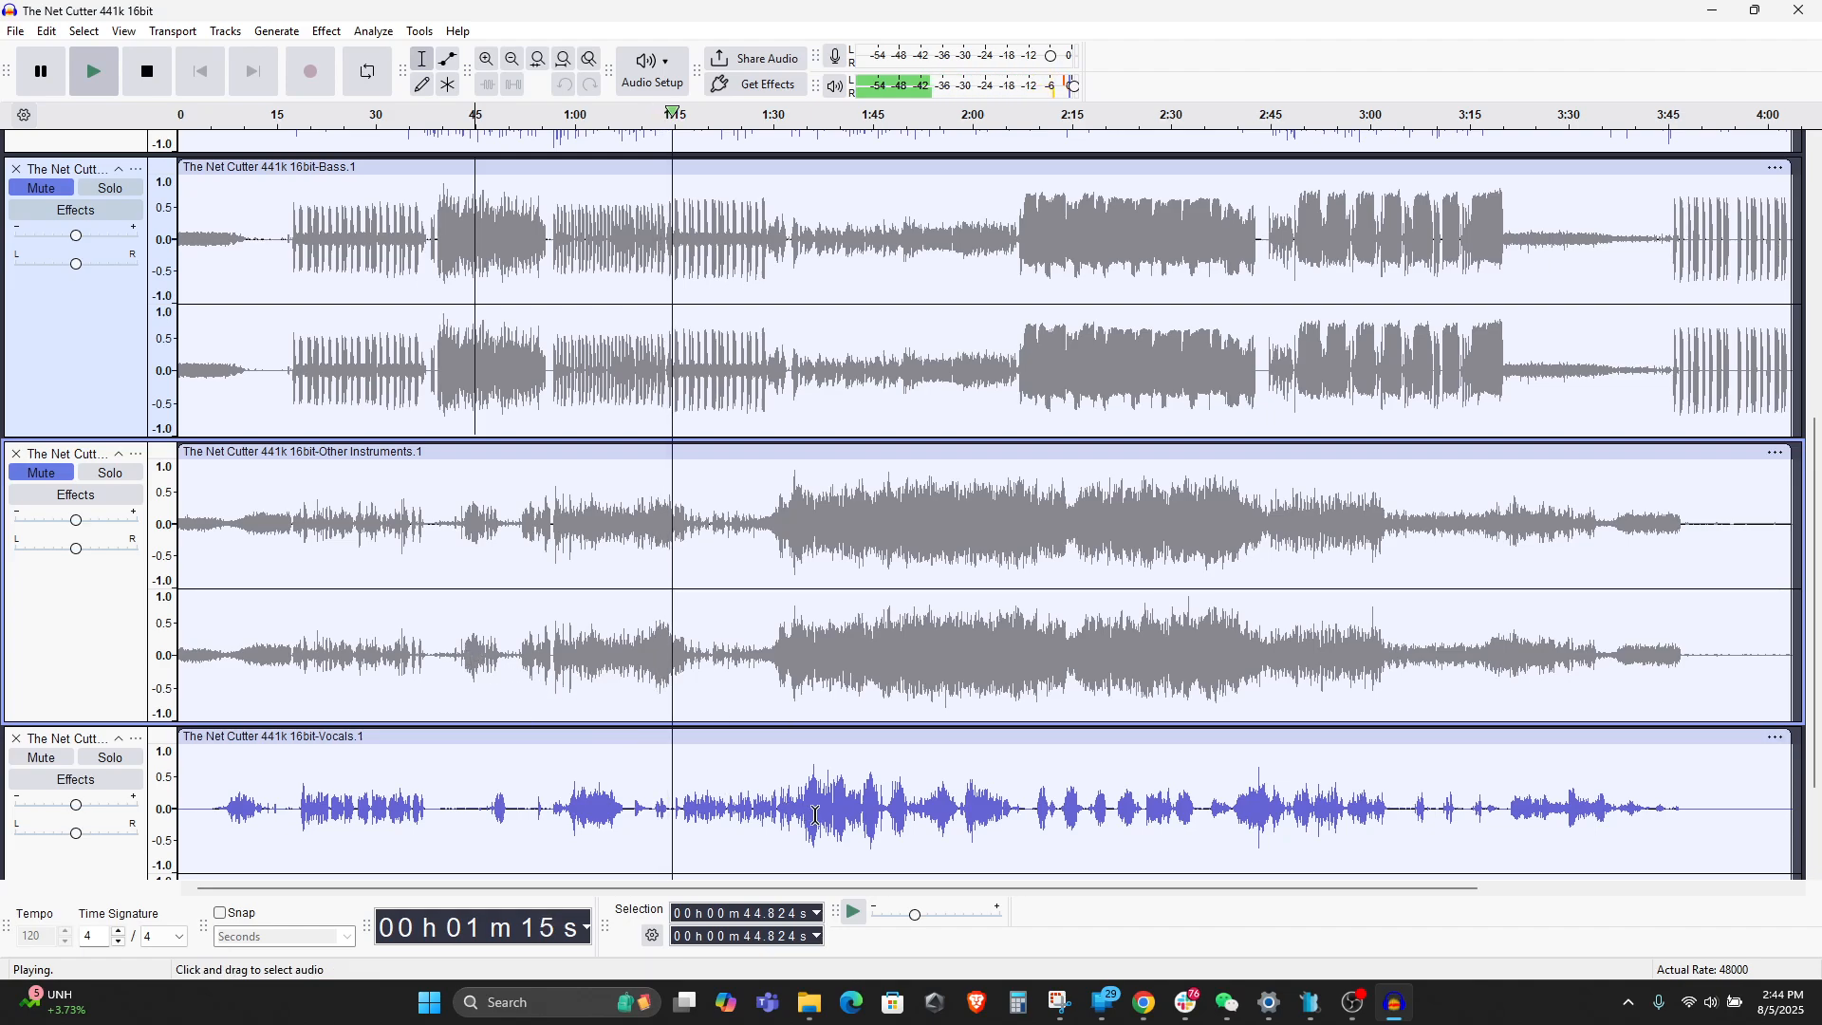
scroll(793, 812, up, 3)
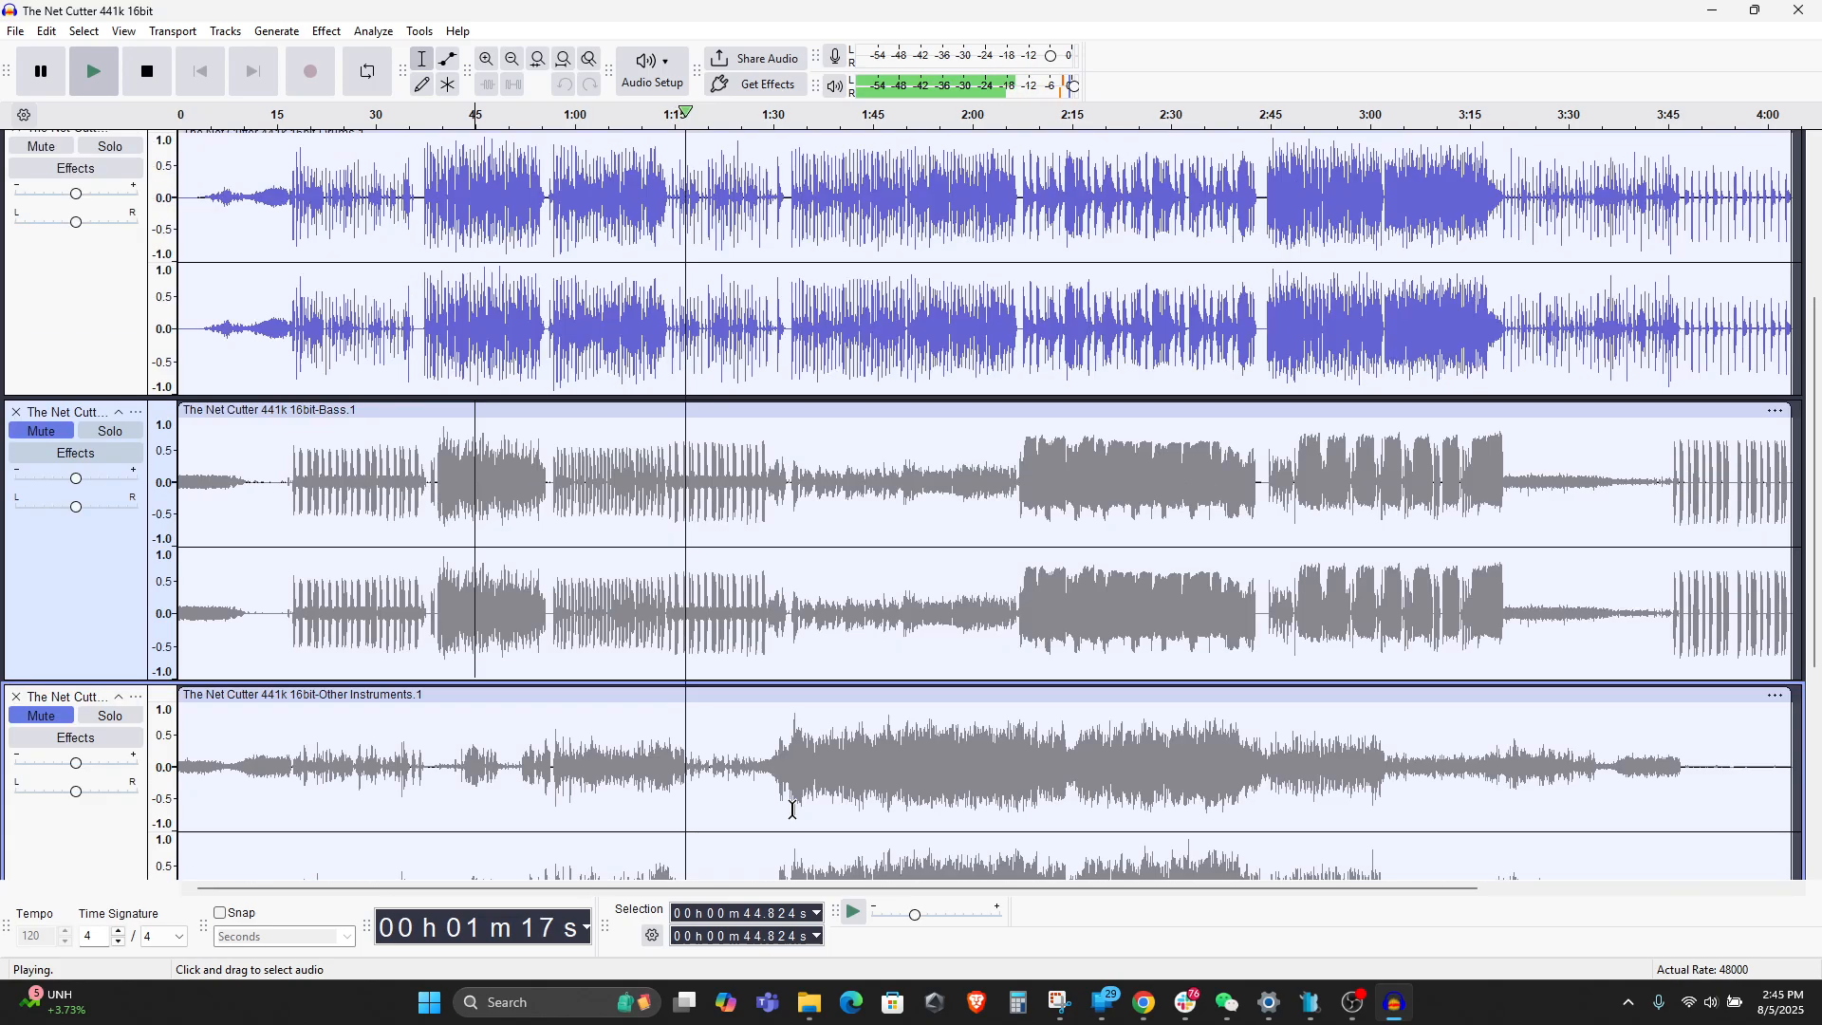
key(space)
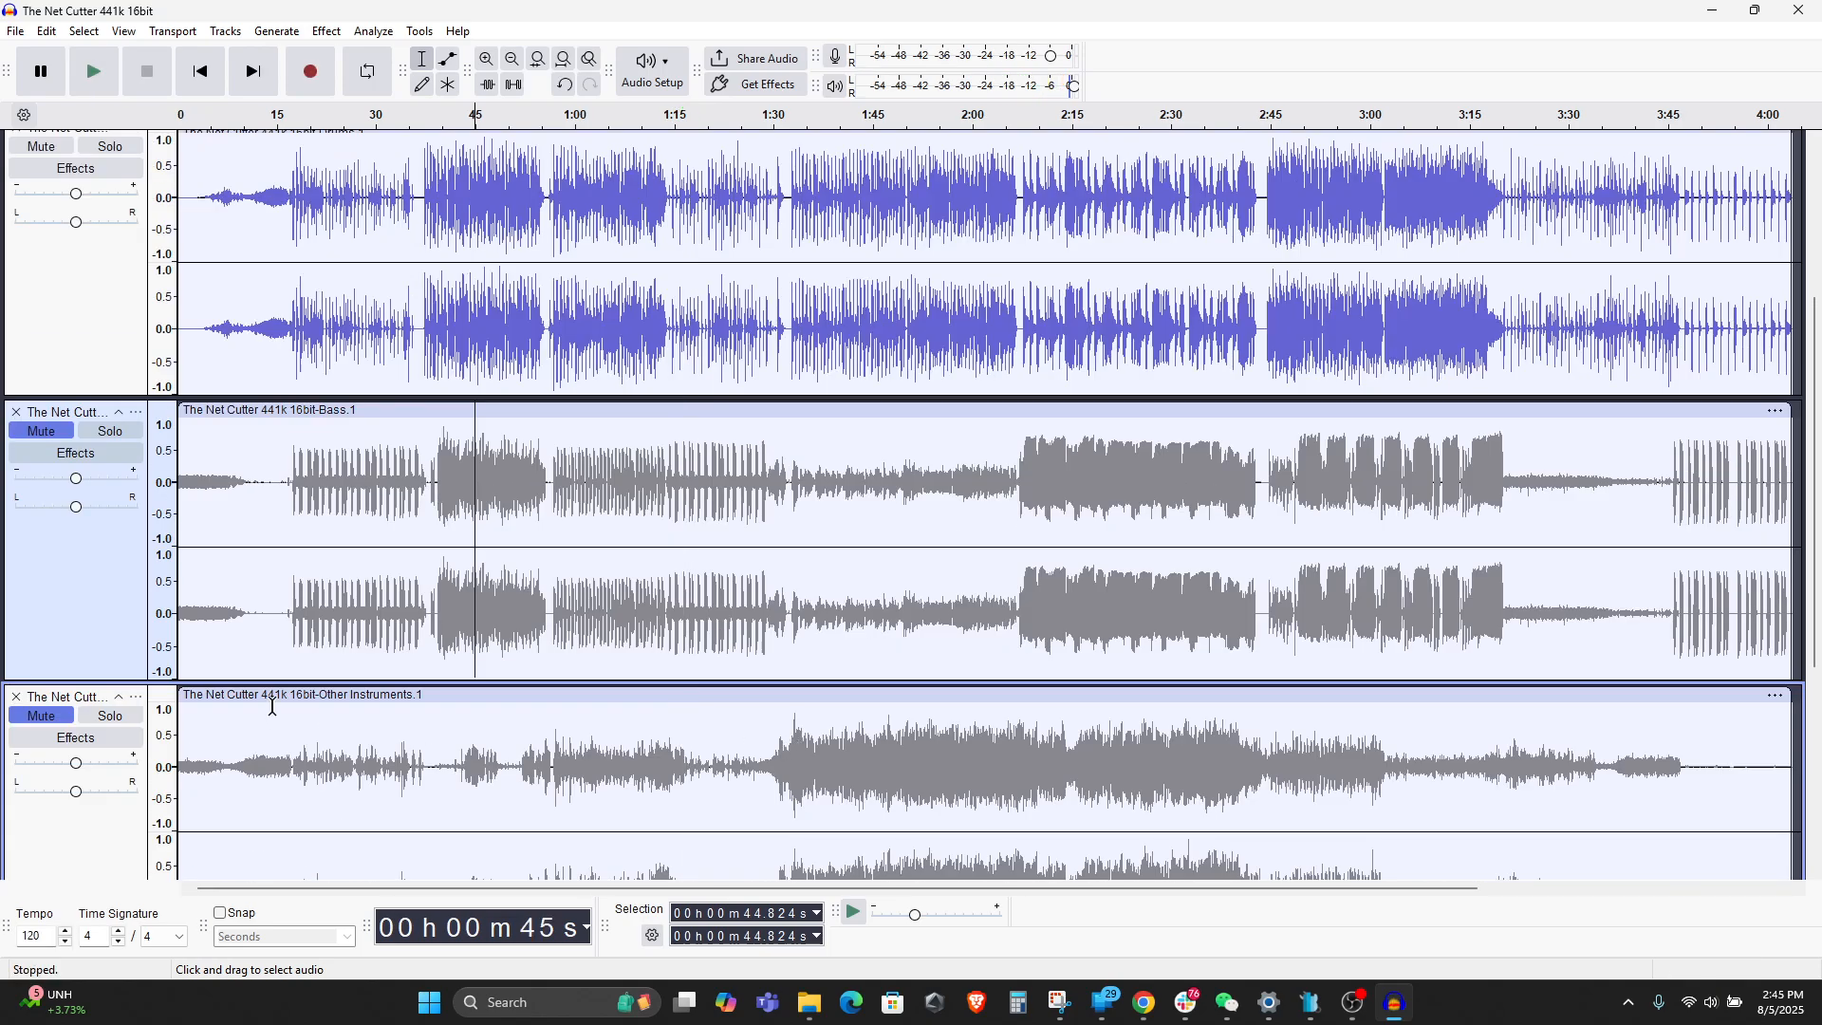
click(41, 430)
click(41, 715)
scroll(845, 535, down, 5)
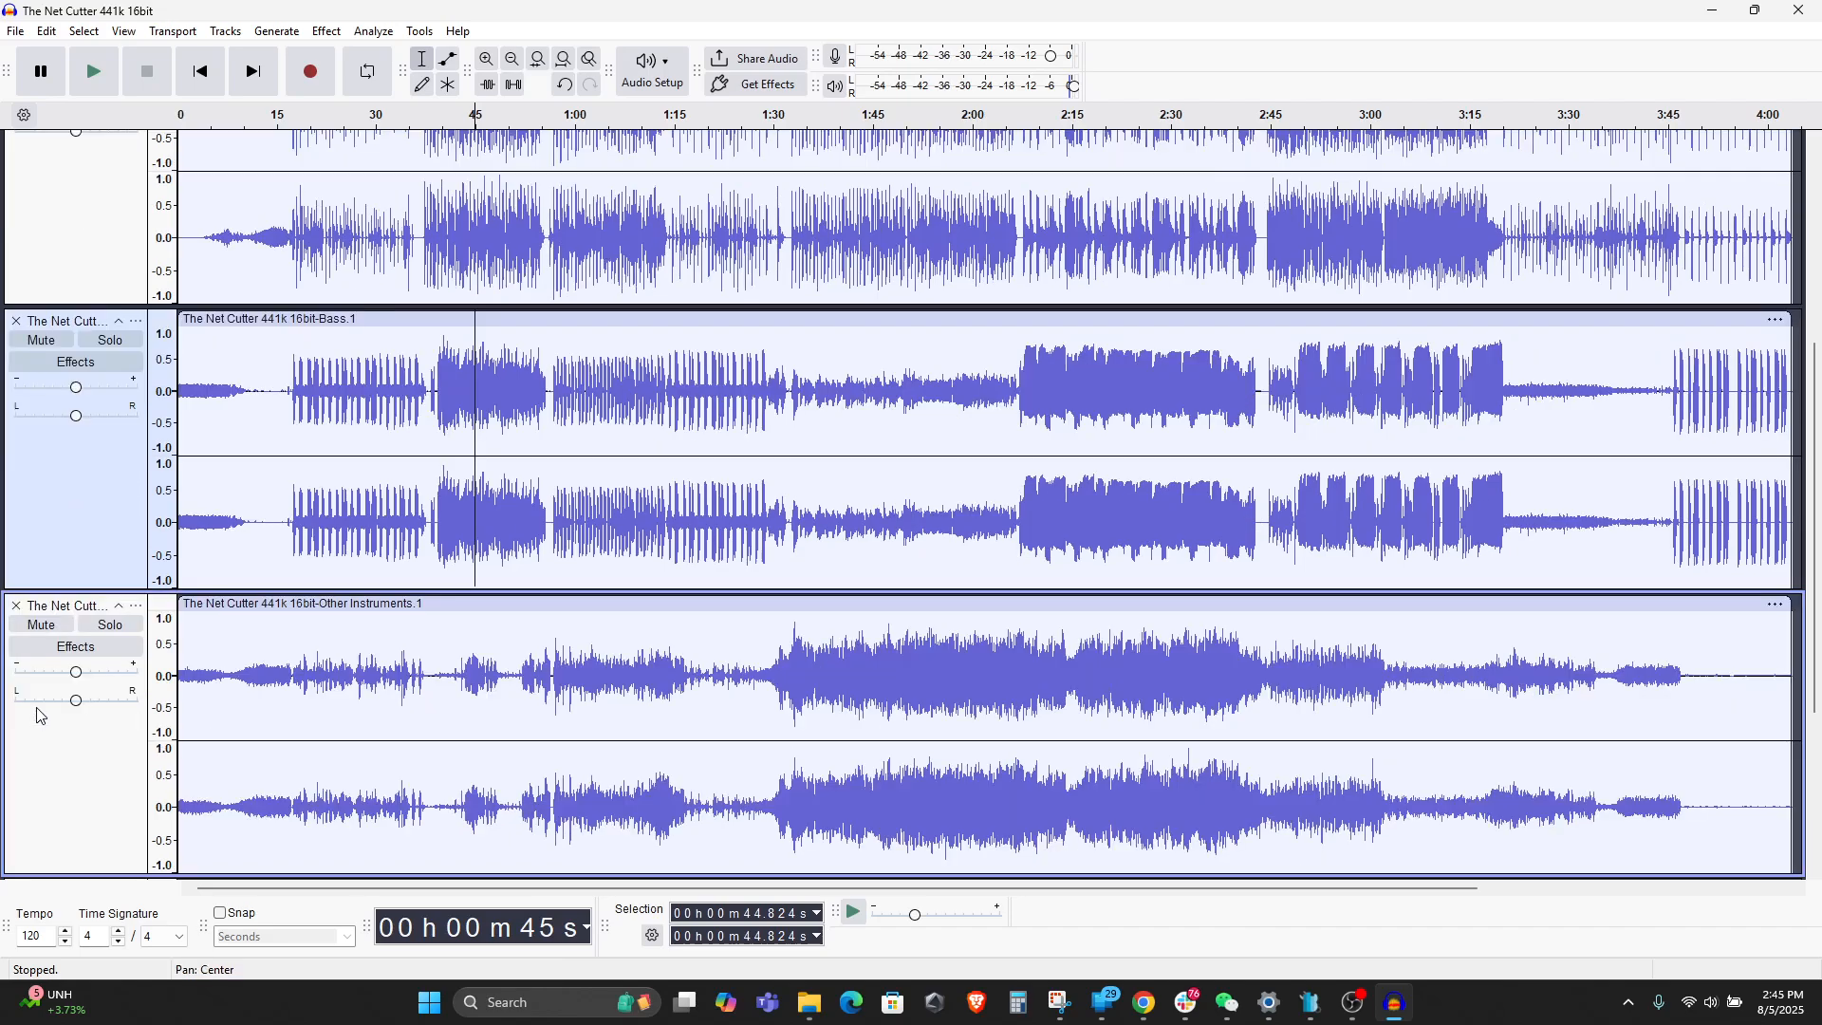
scroll(845, 534, up, 4)
scroll(845, 535, up, 3)
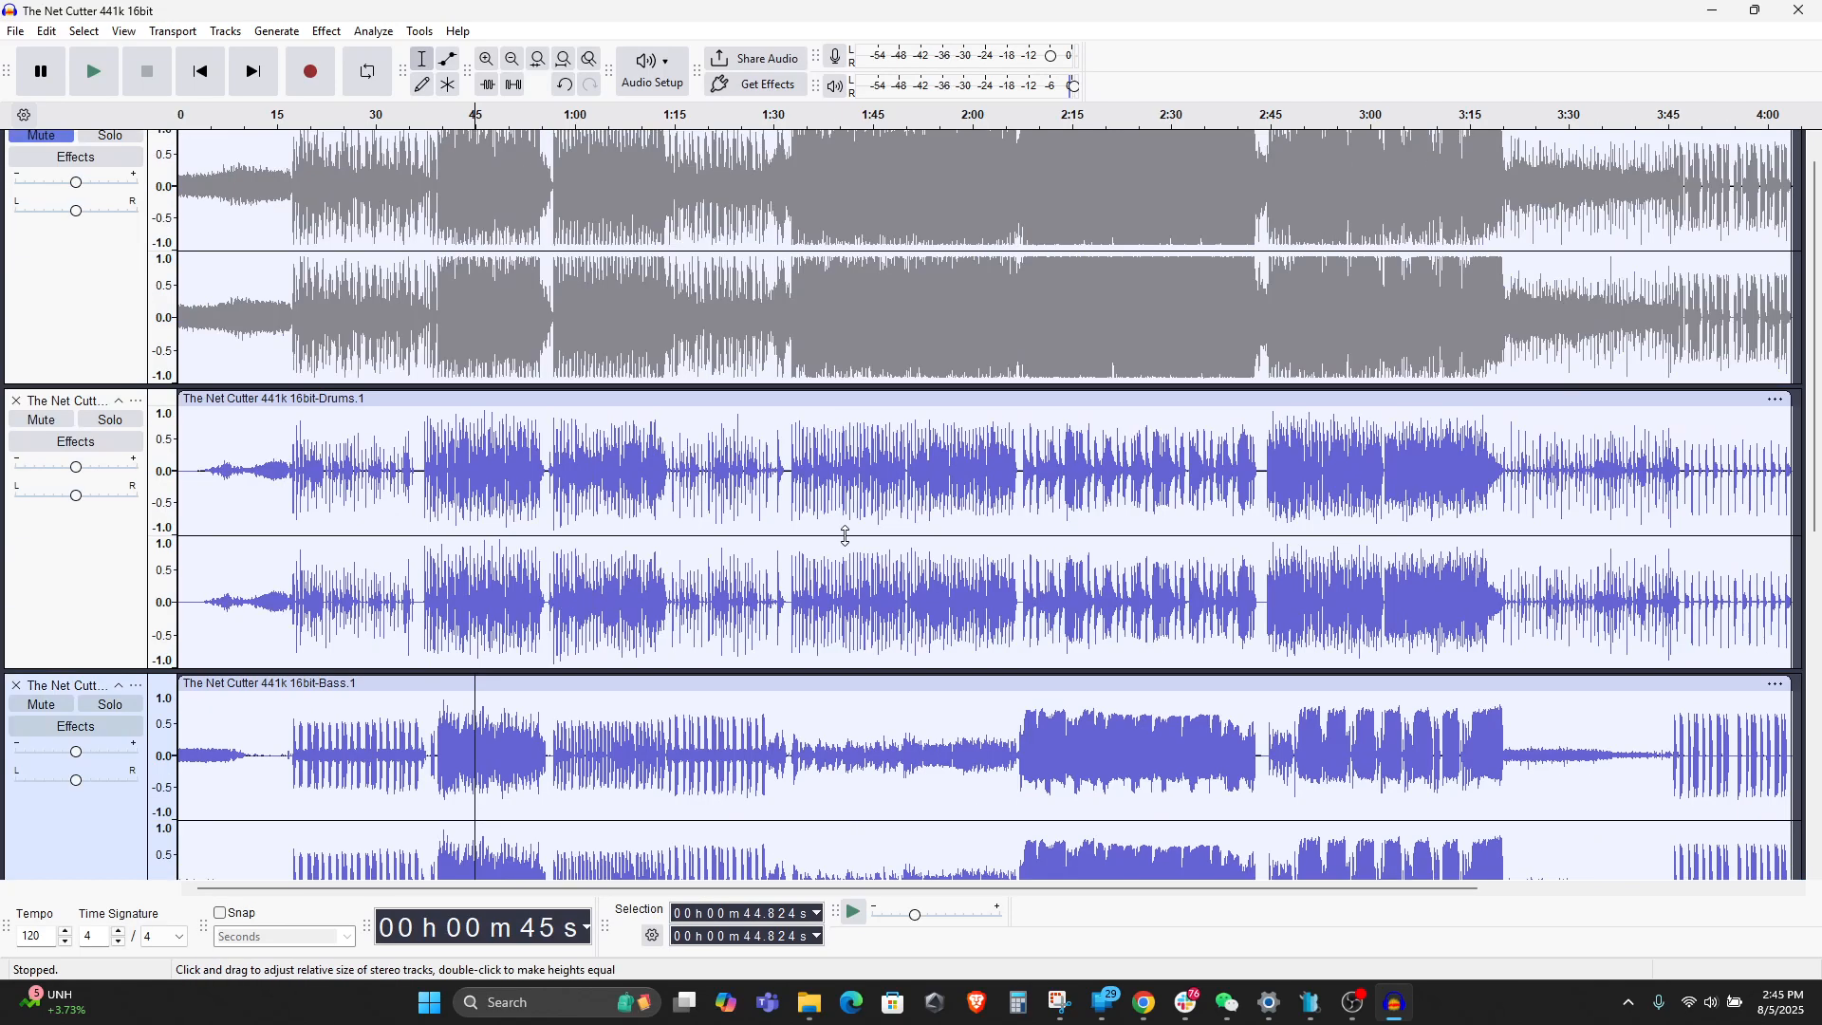
click(857, 491)
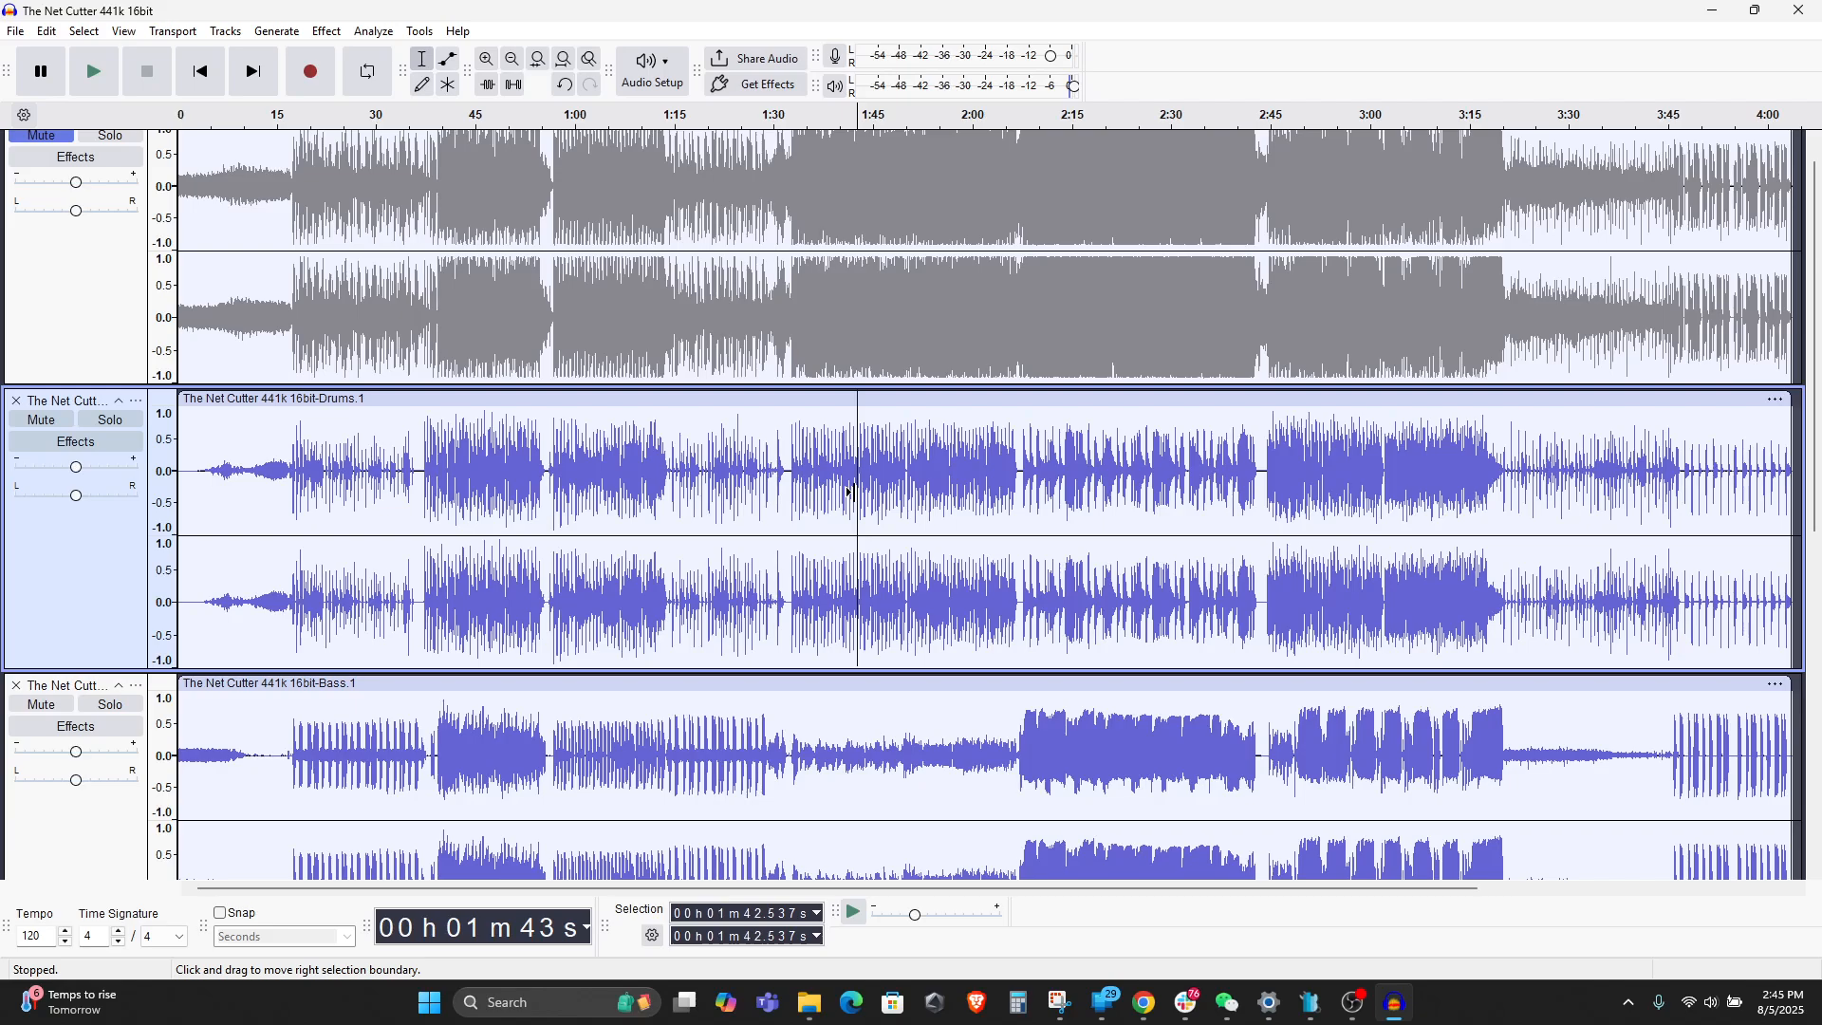
scroll(928, 458, down, 3)
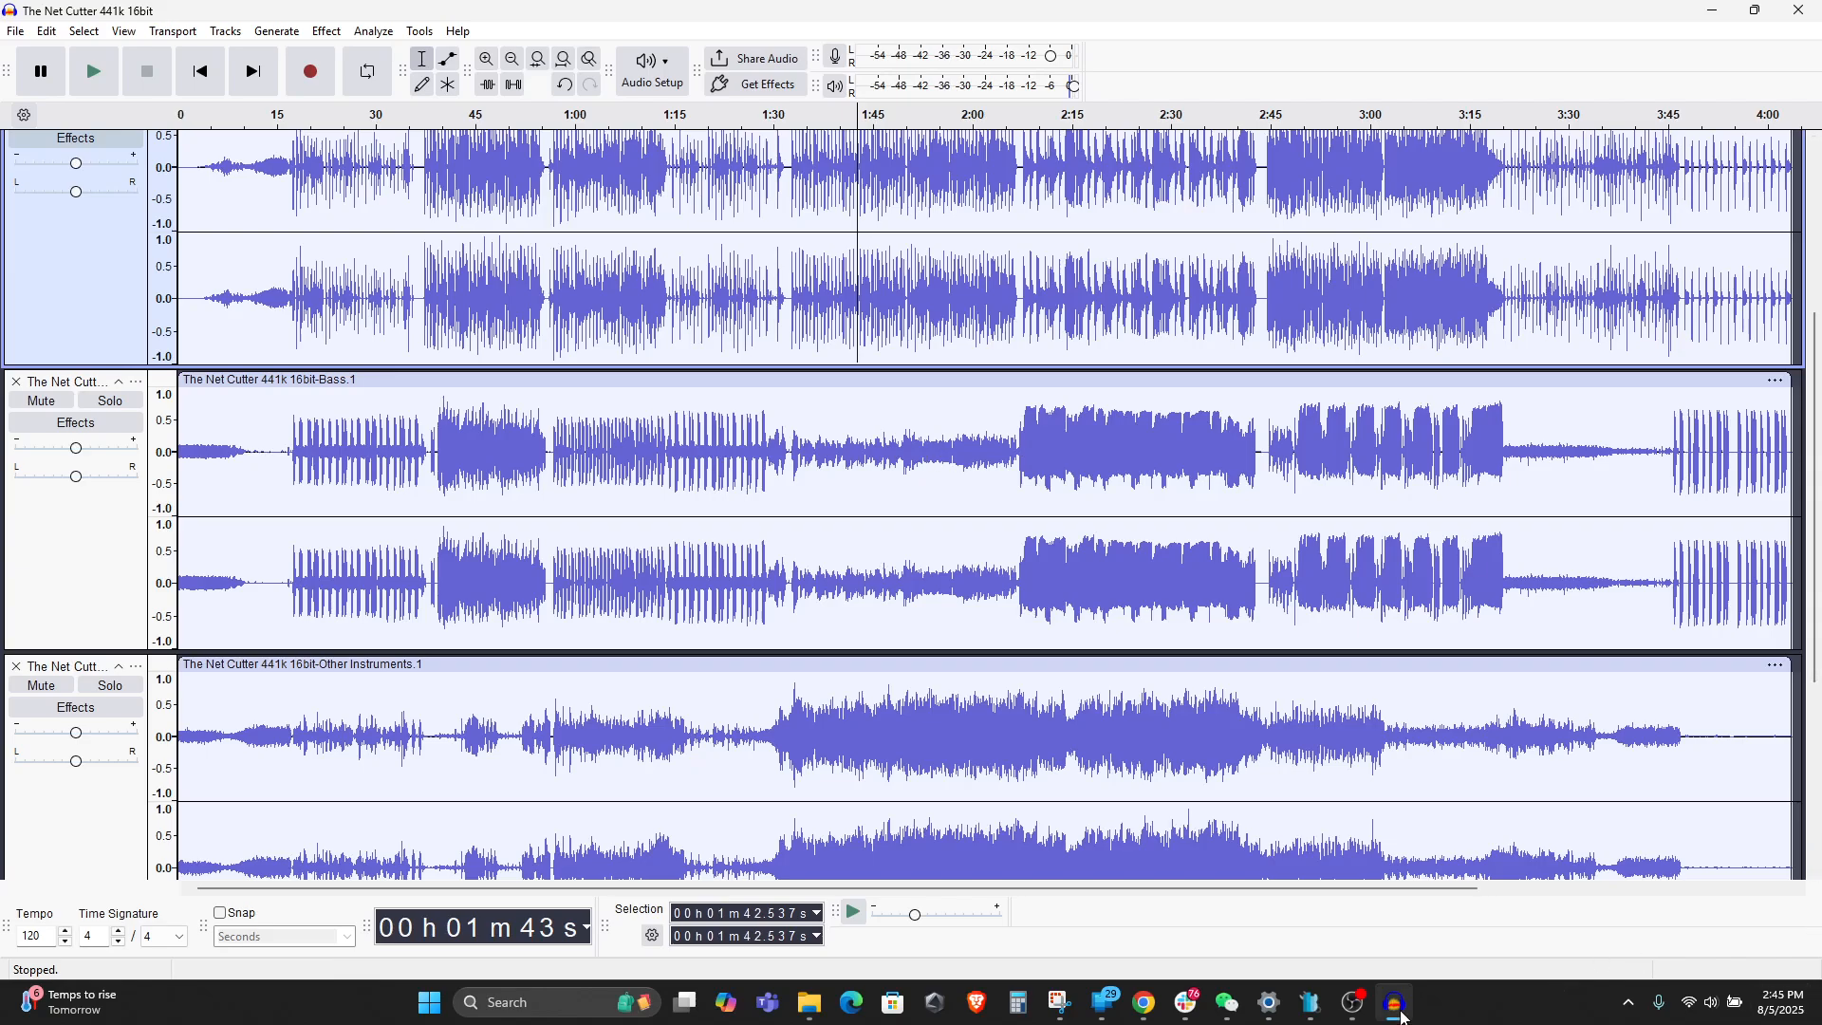
click(1354, 1003)
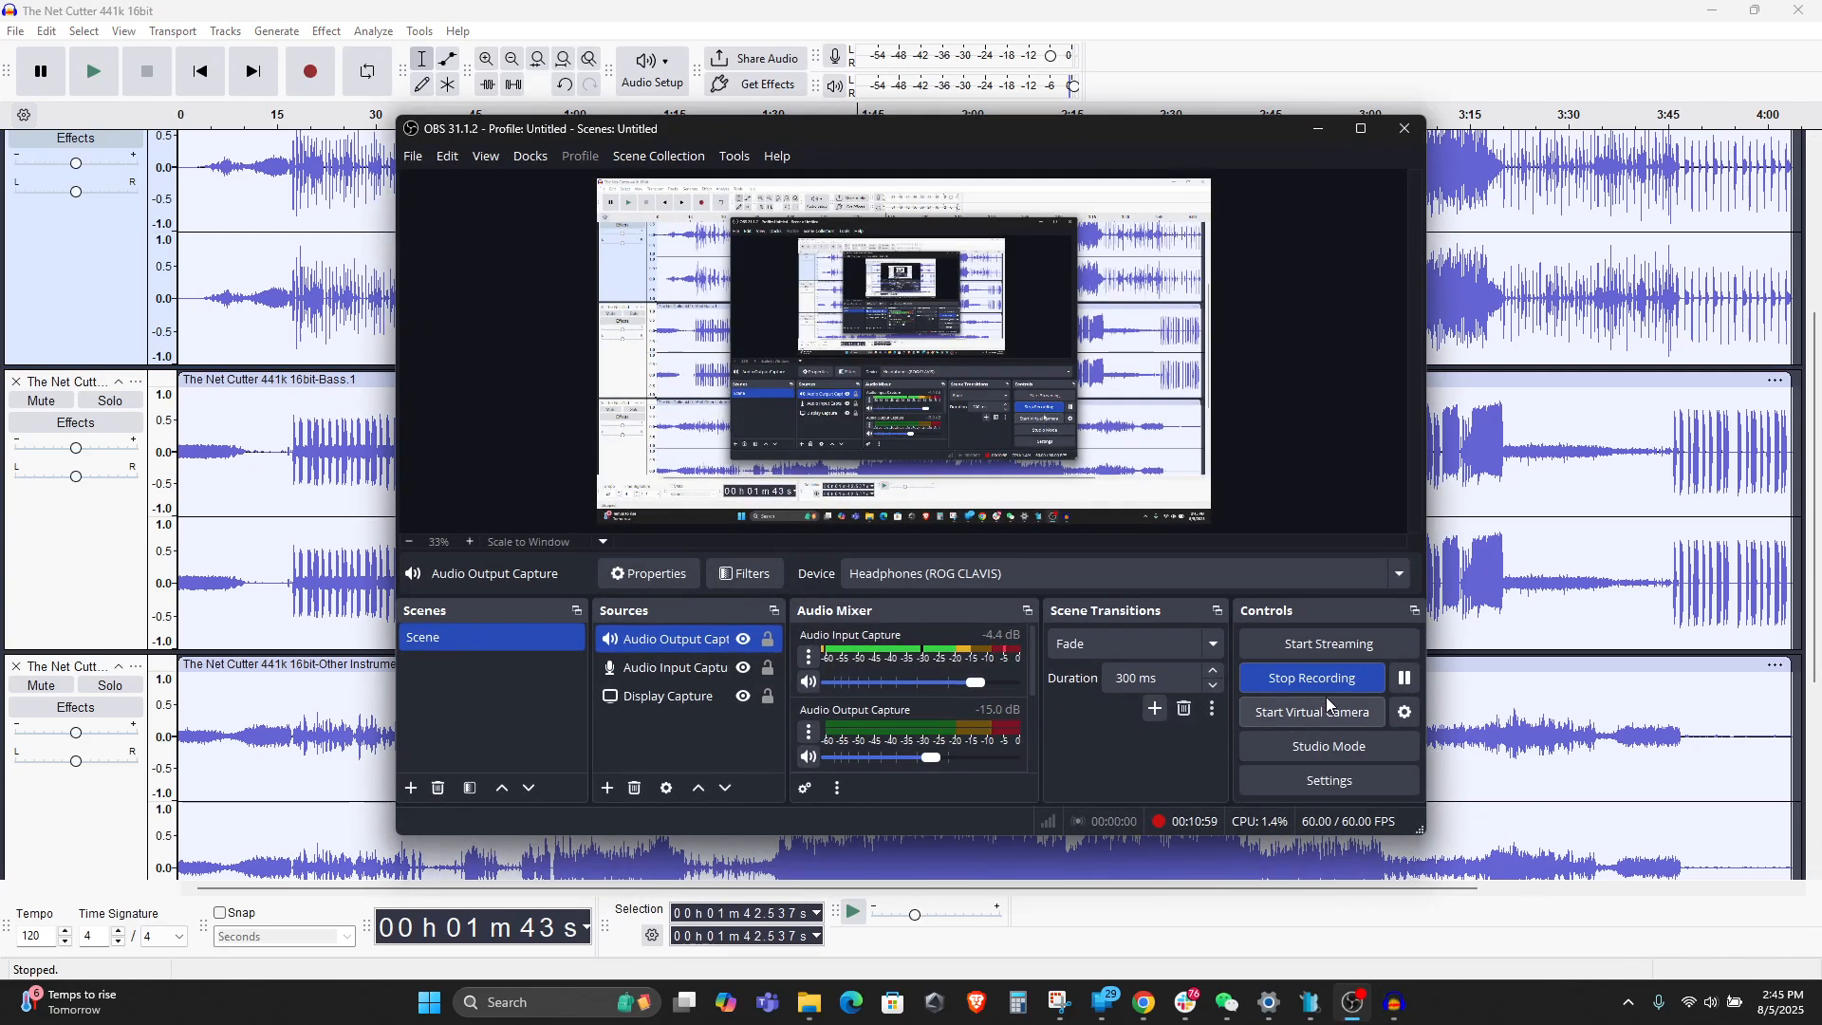